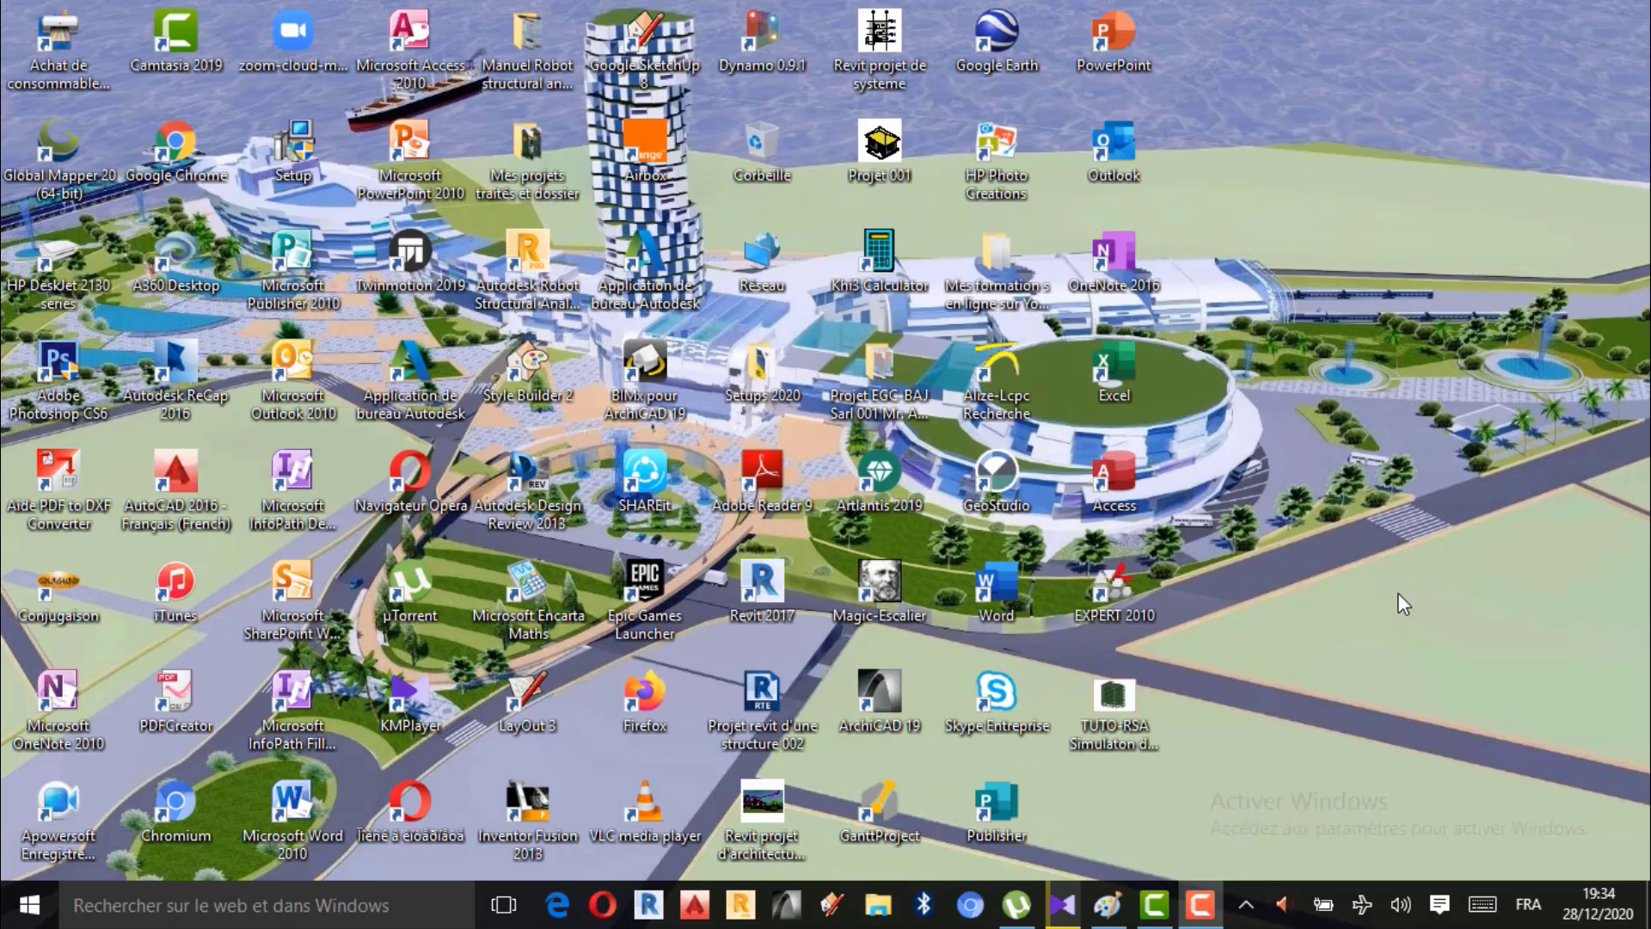
Launch Autodesk Robot Structural Analysis Professional 2018 and start a new building design project.
right_click(1417, 206)
left_click(1356, 278)
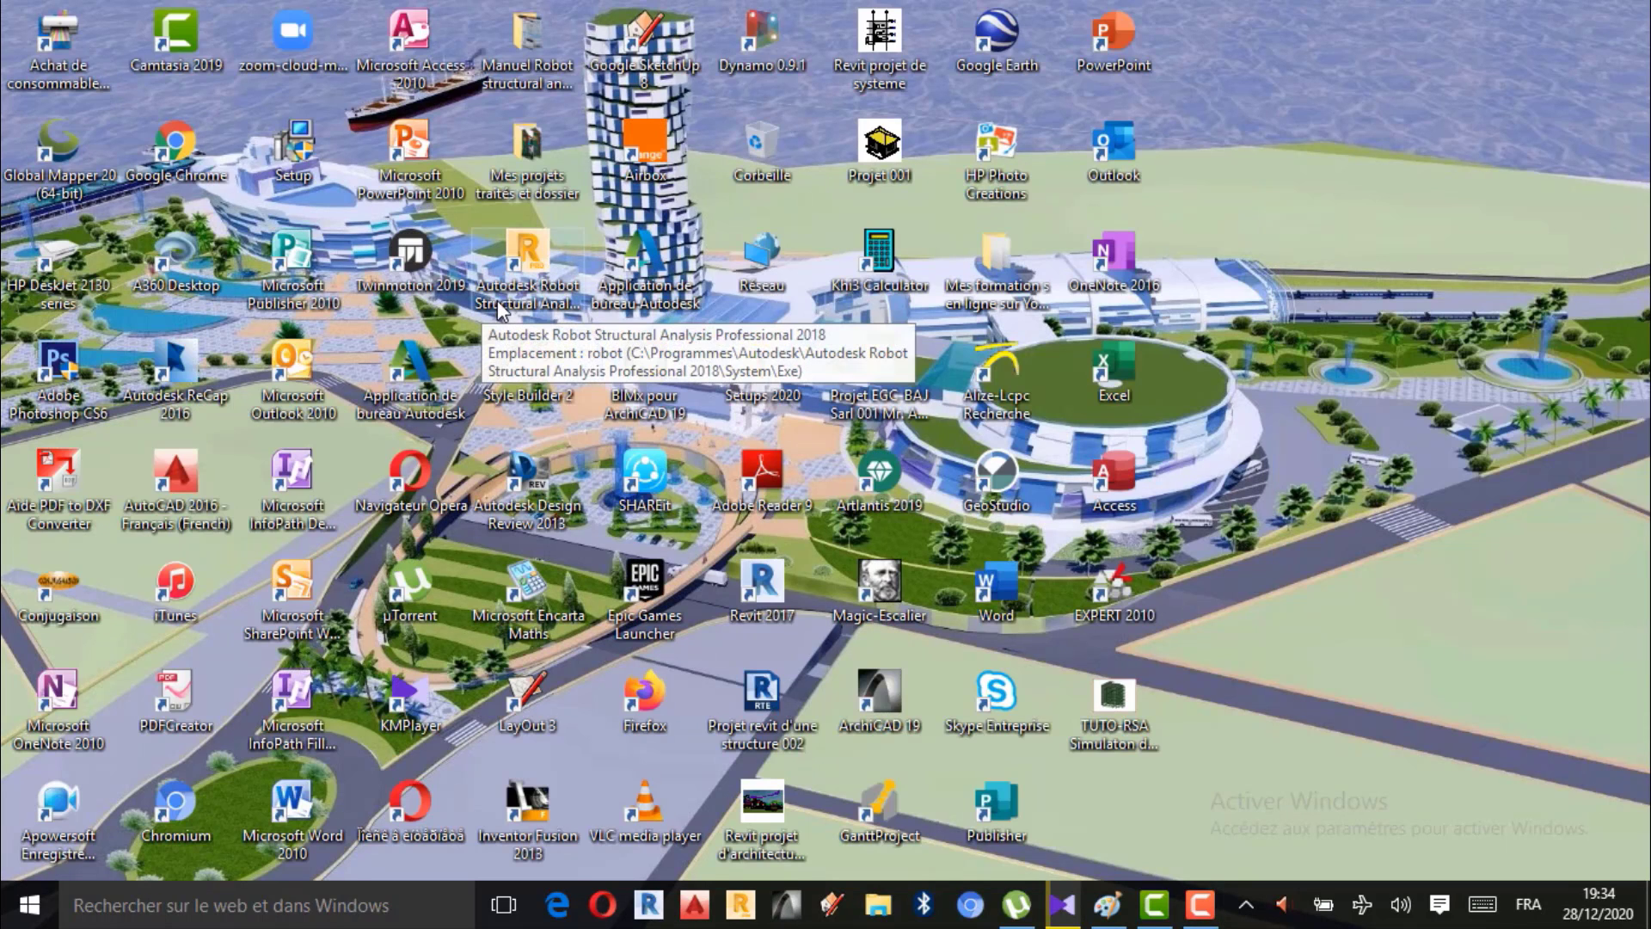
double_click(539, 274)
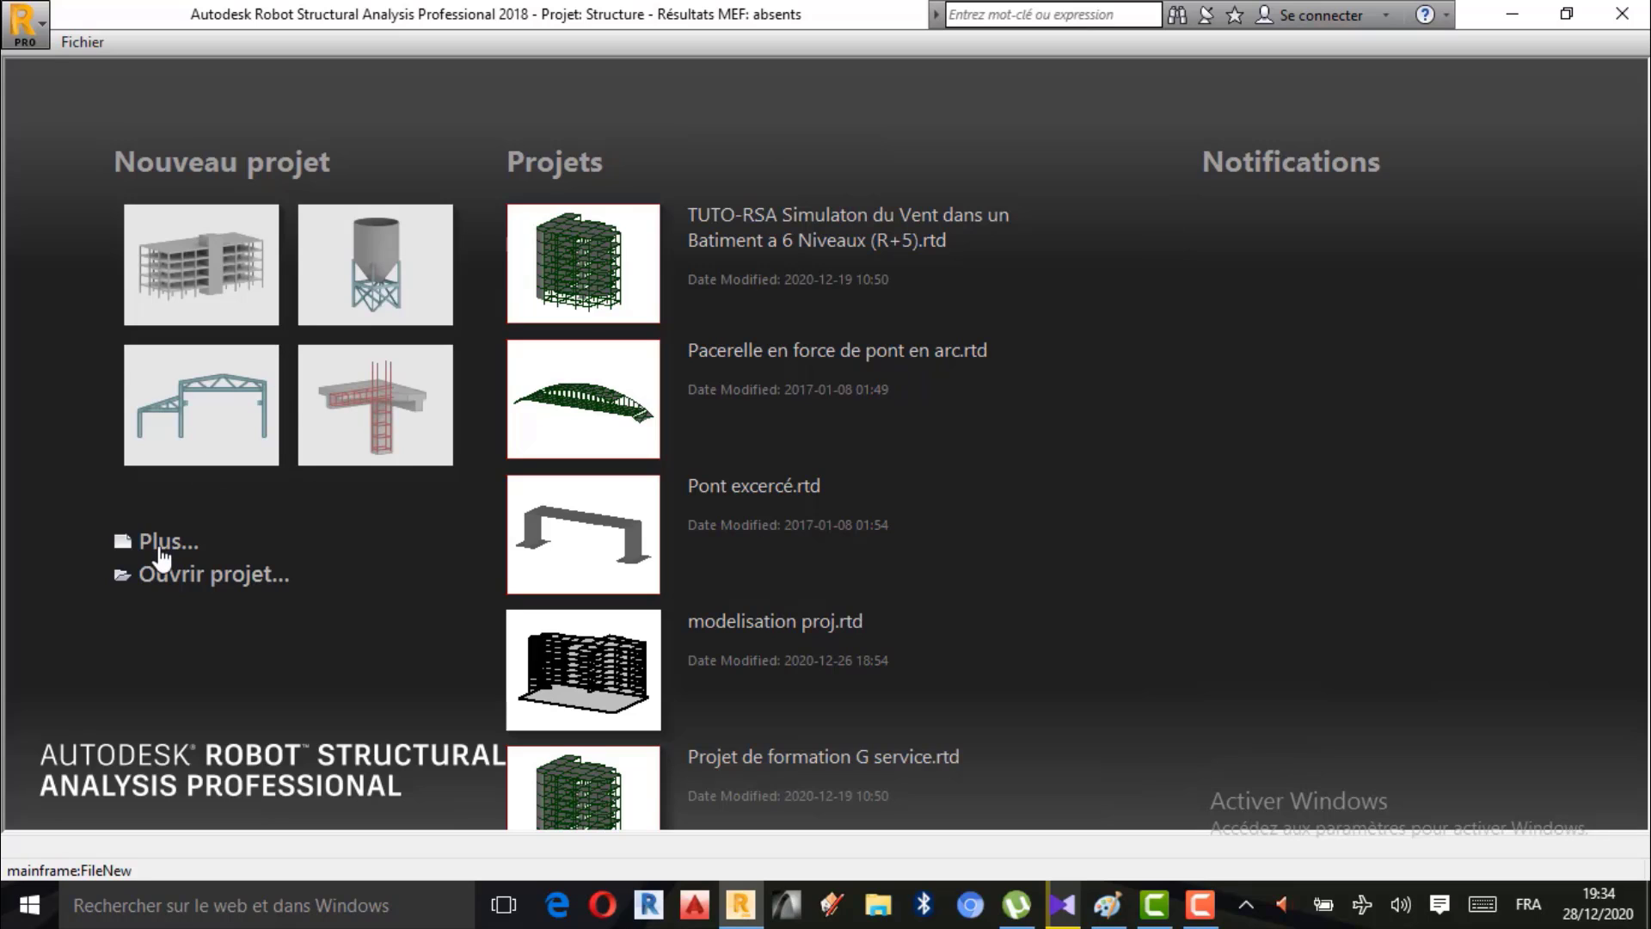
left_click(162, 554)
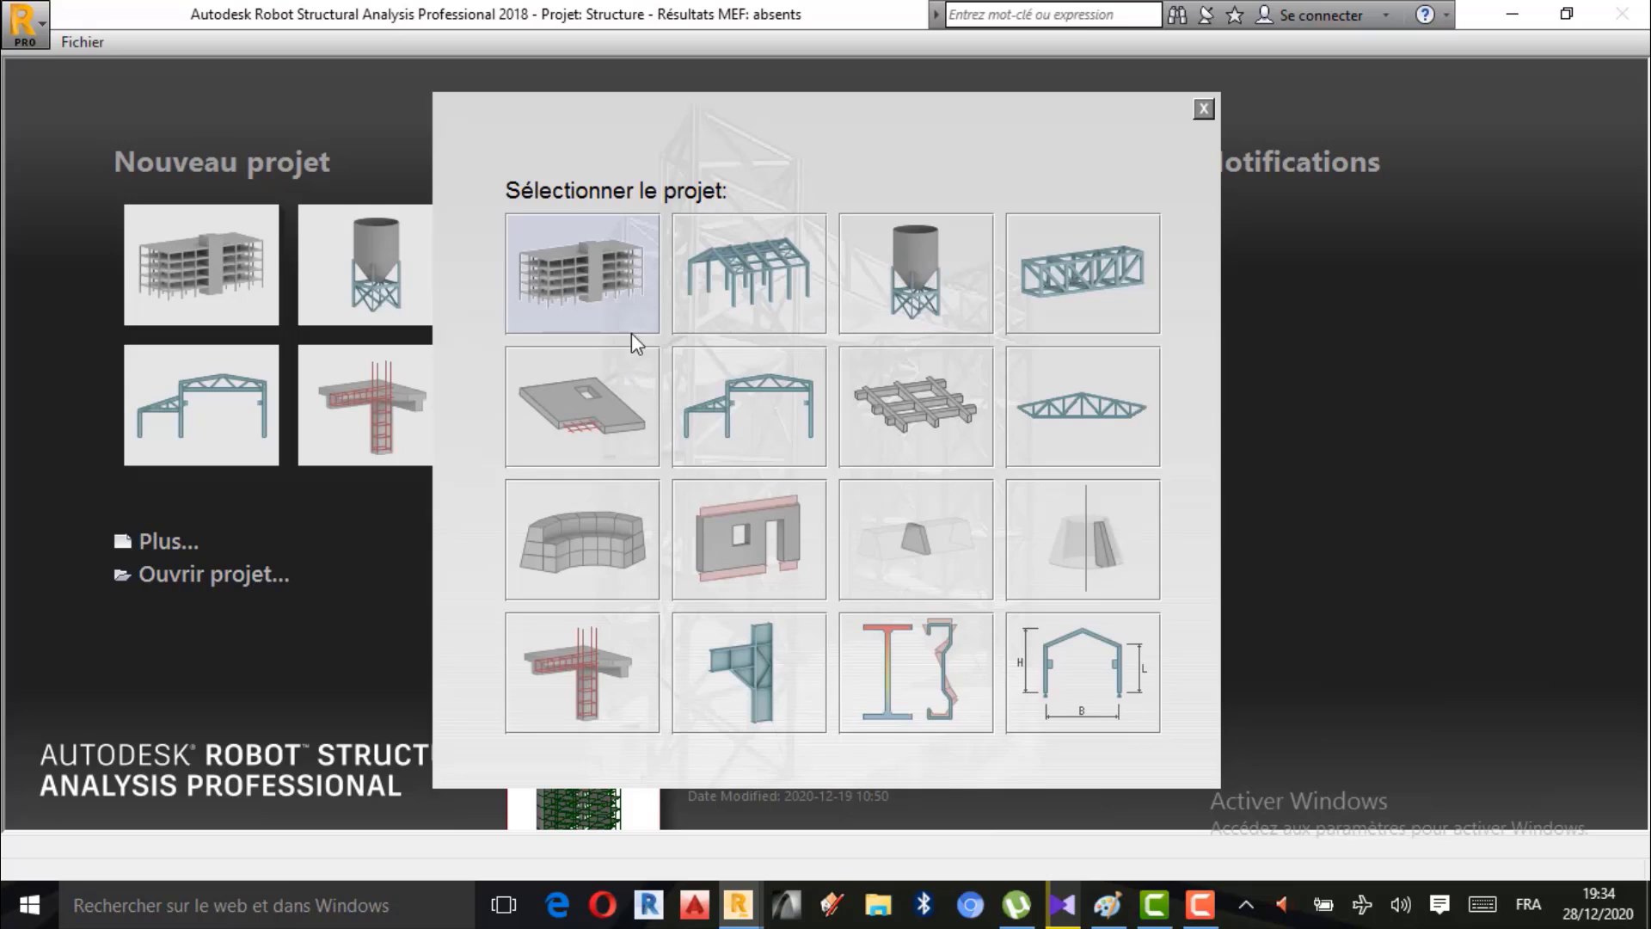
left_click(611, 294)
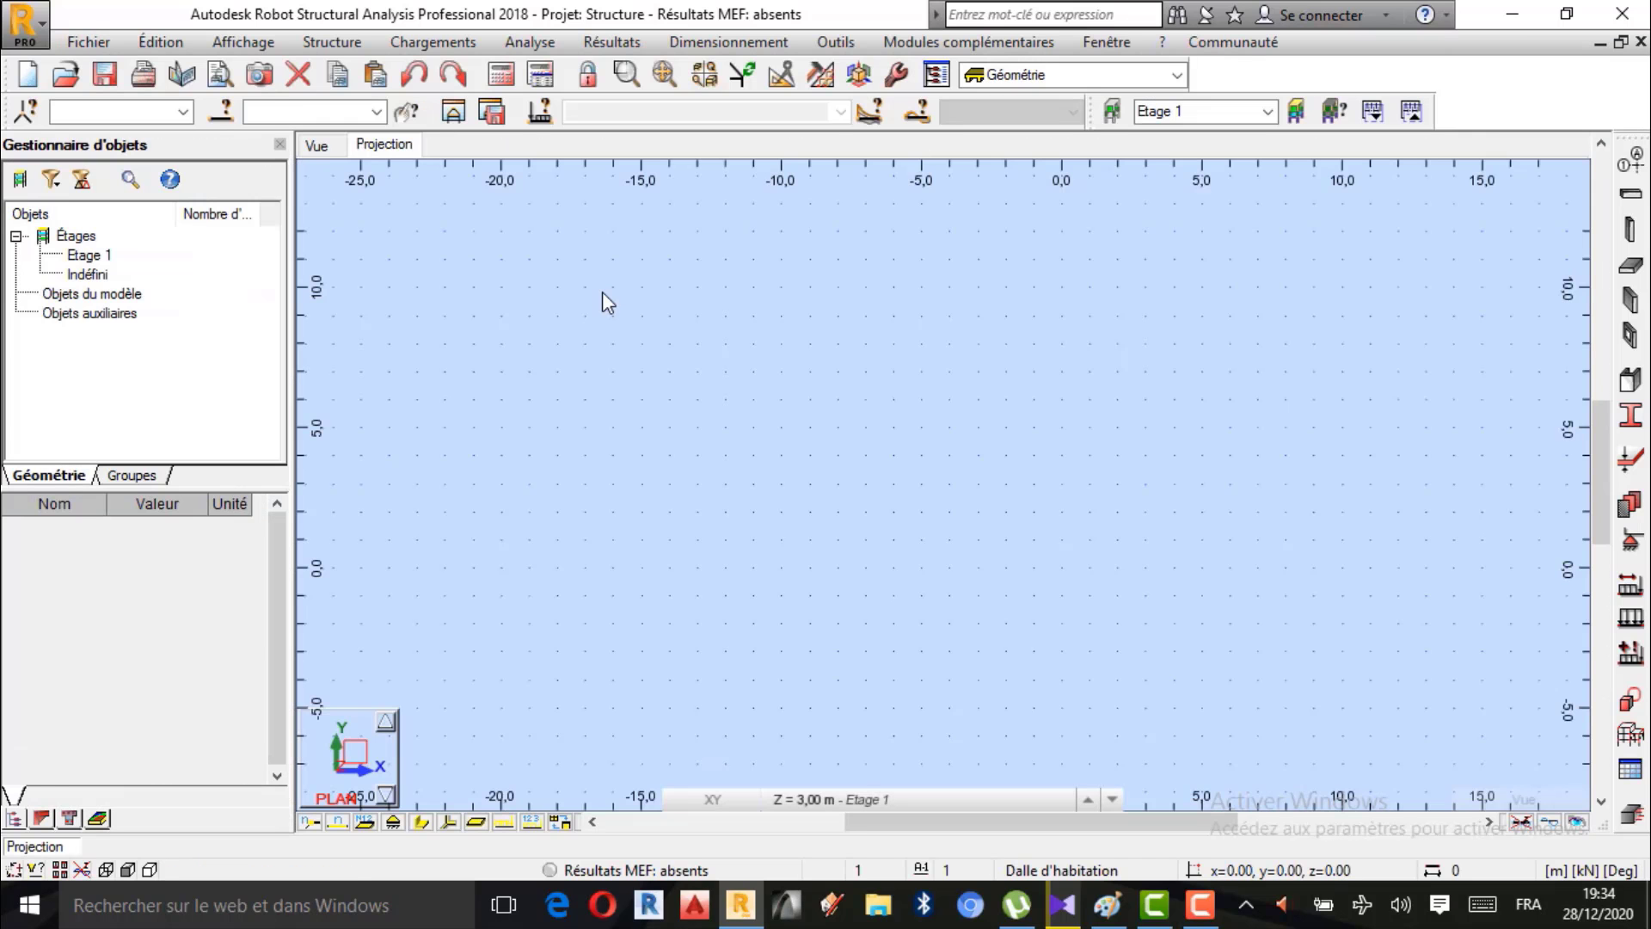
right_click(602, 292)
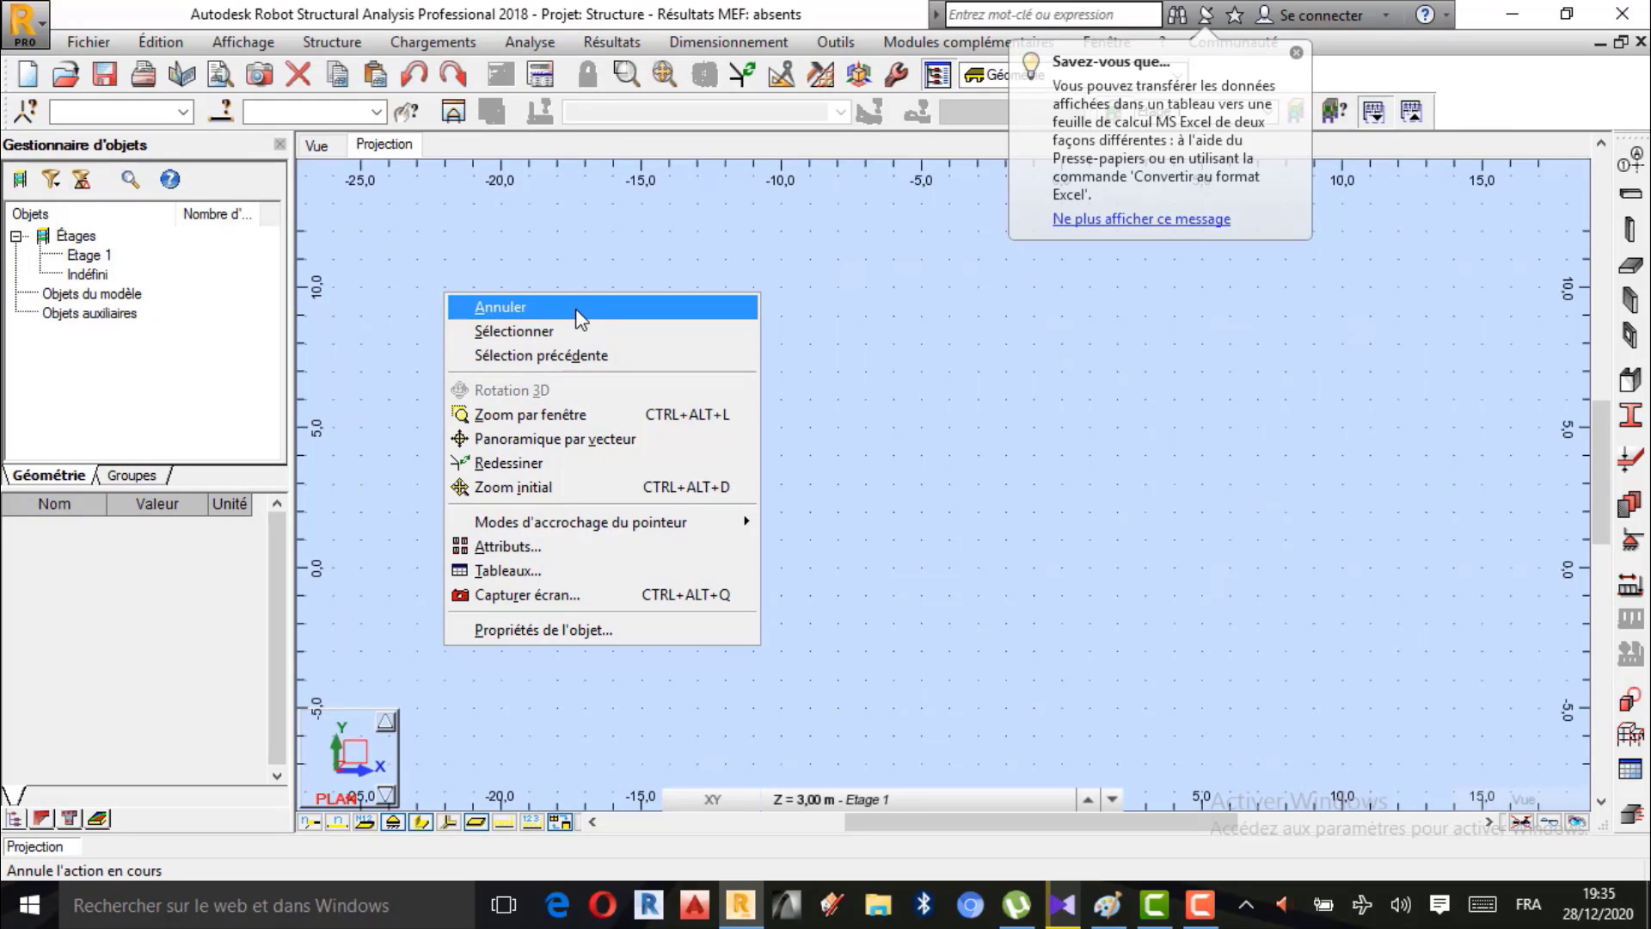
left_click(578, 313)
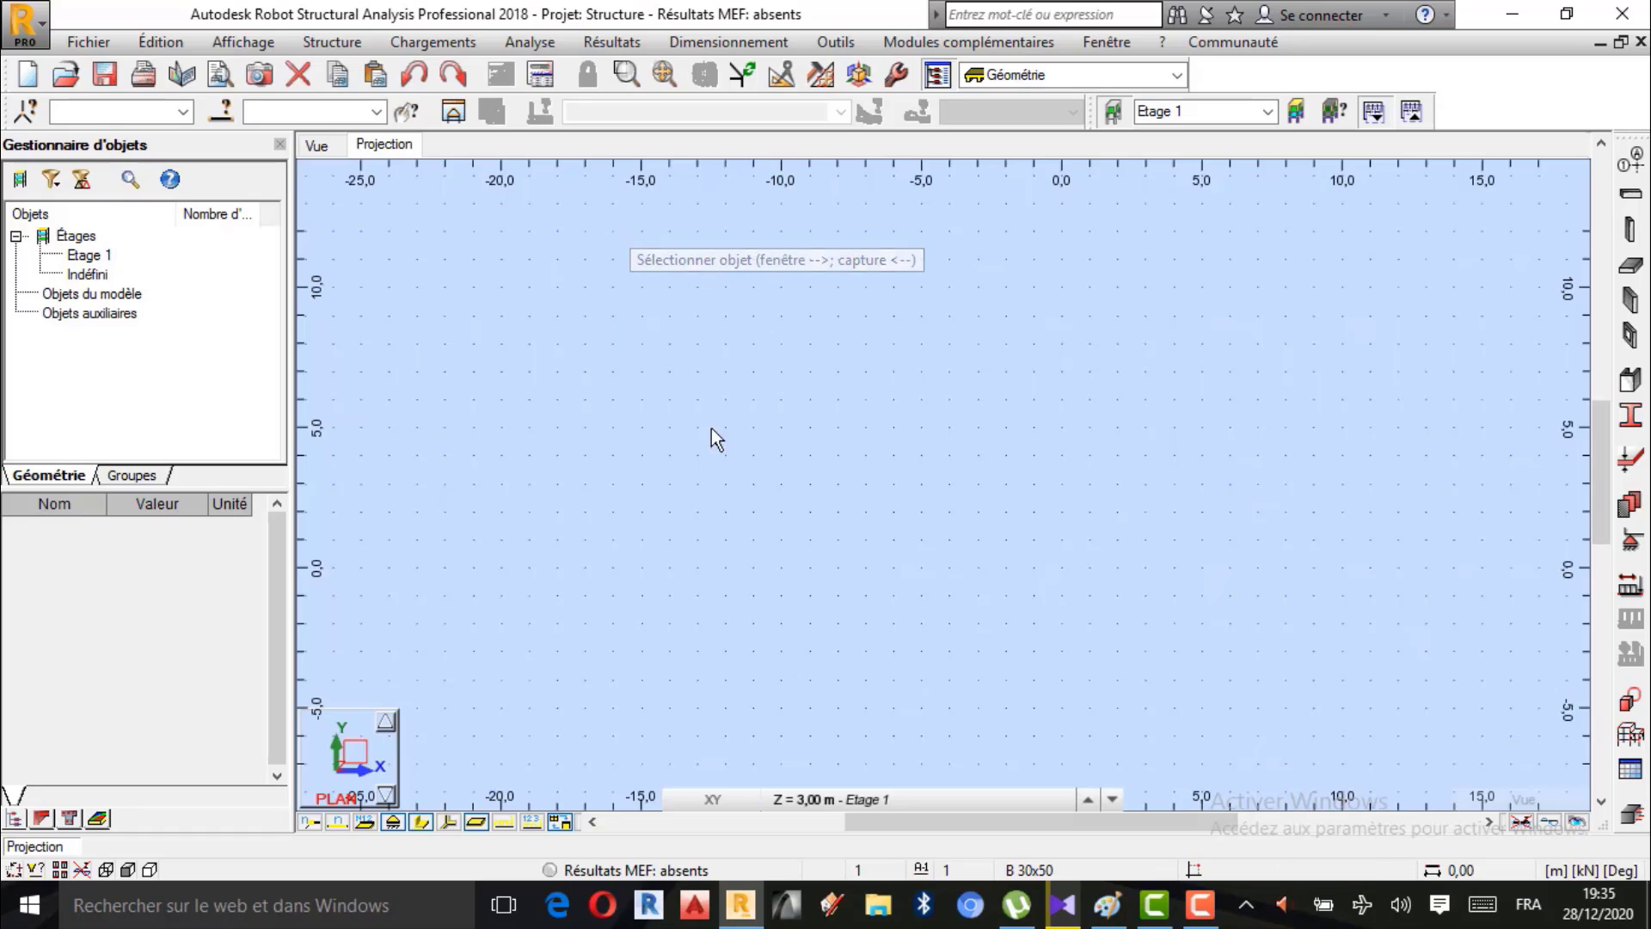
Open the project "TUTO-RSA Simulaton du Vent dans un Batiment a 6 Niveaux (R+5)" from the desktop.
left_click(84, 42)
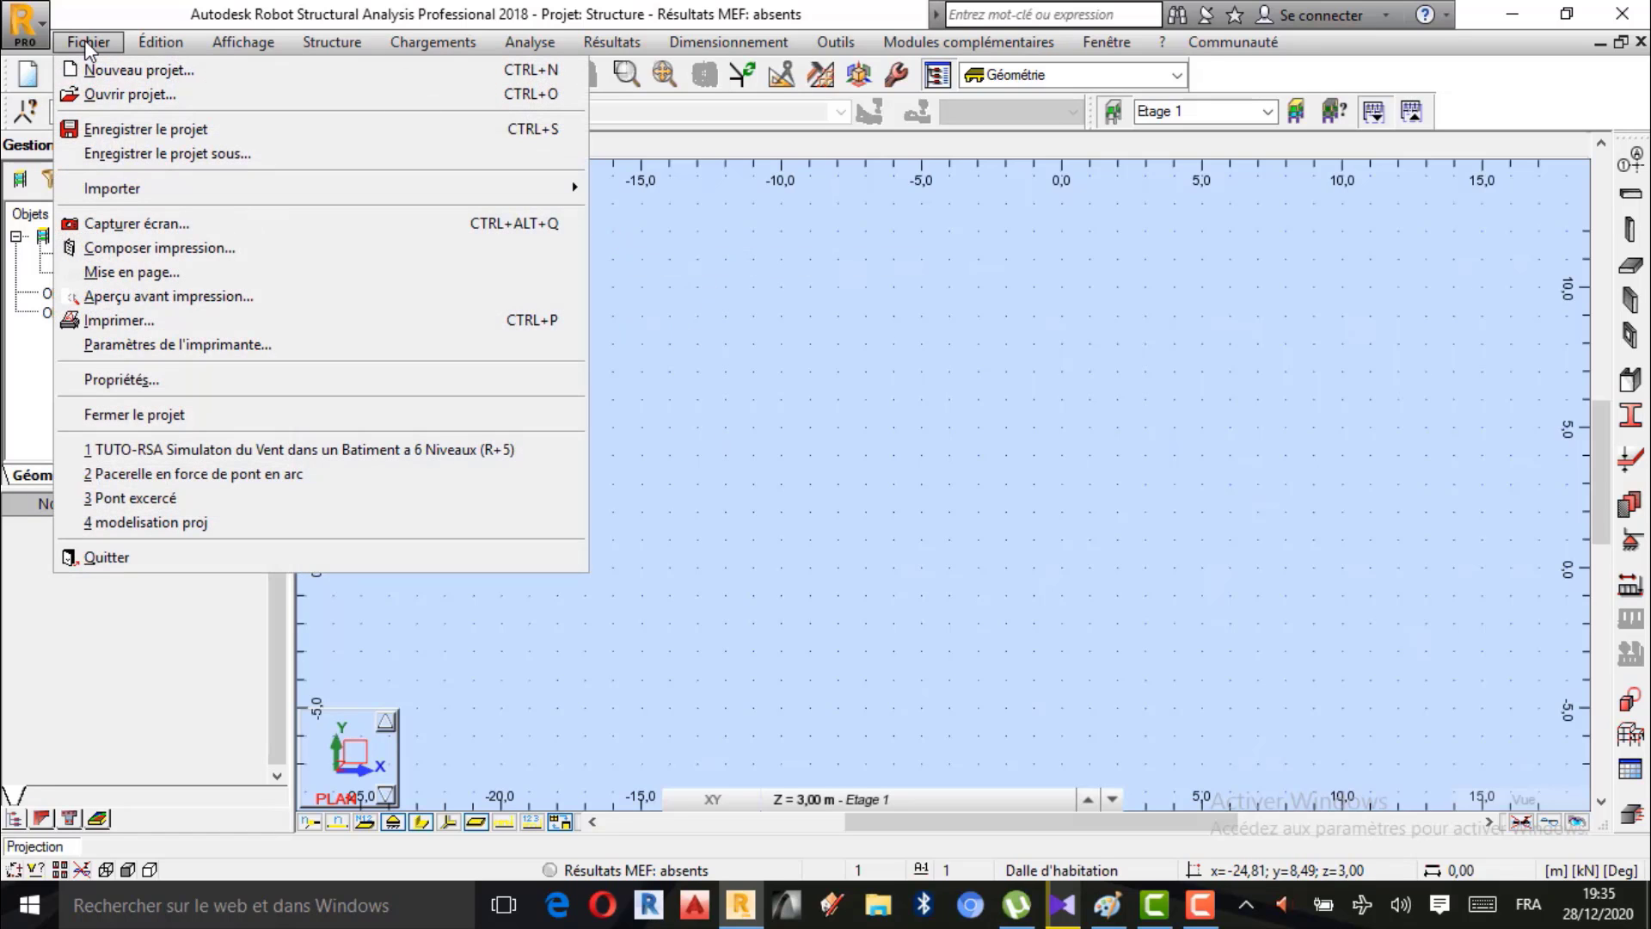
left_click(143, 95)
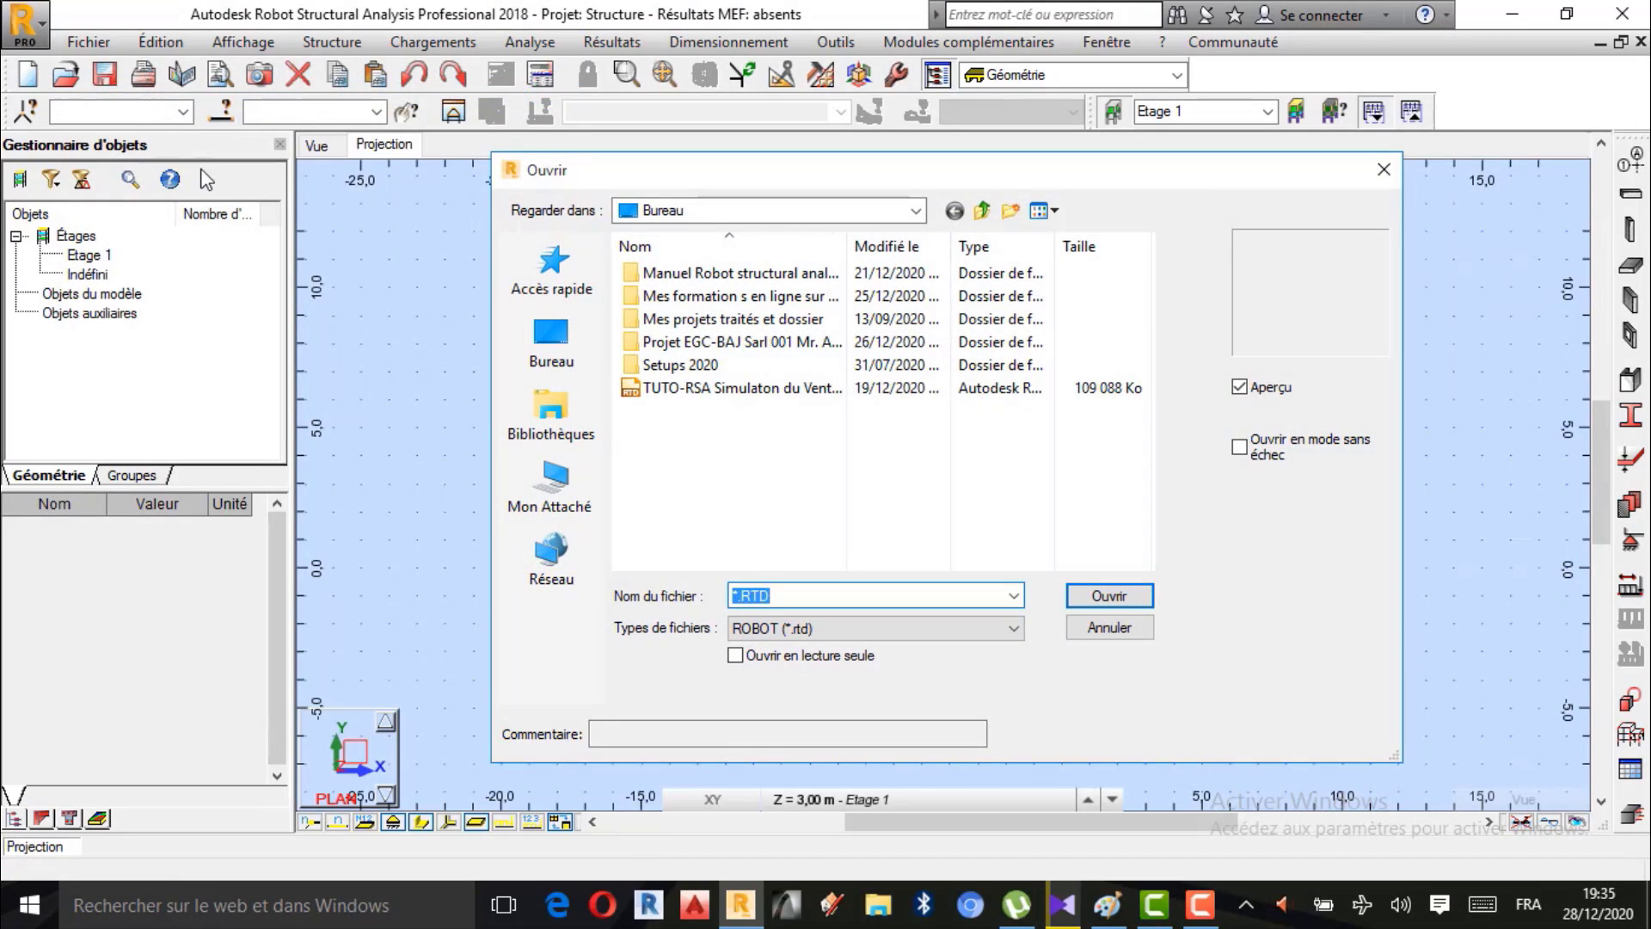
left_click(552, 339)
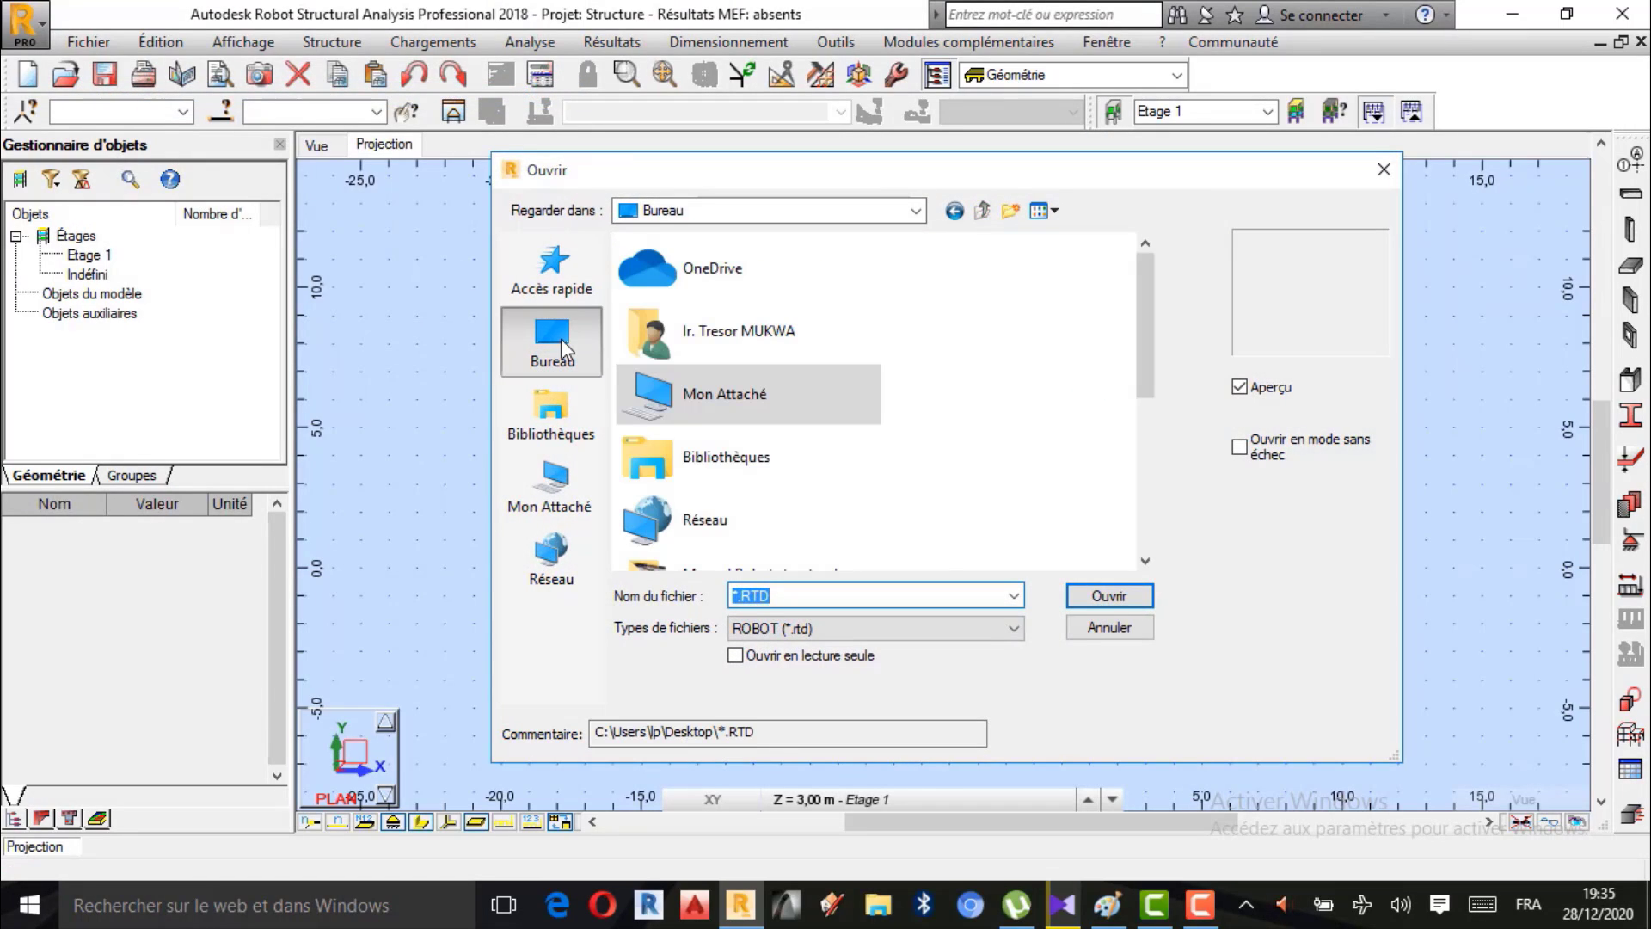
left_click_drag(1149, 310, 1149, 462)
left_click(854, 541)
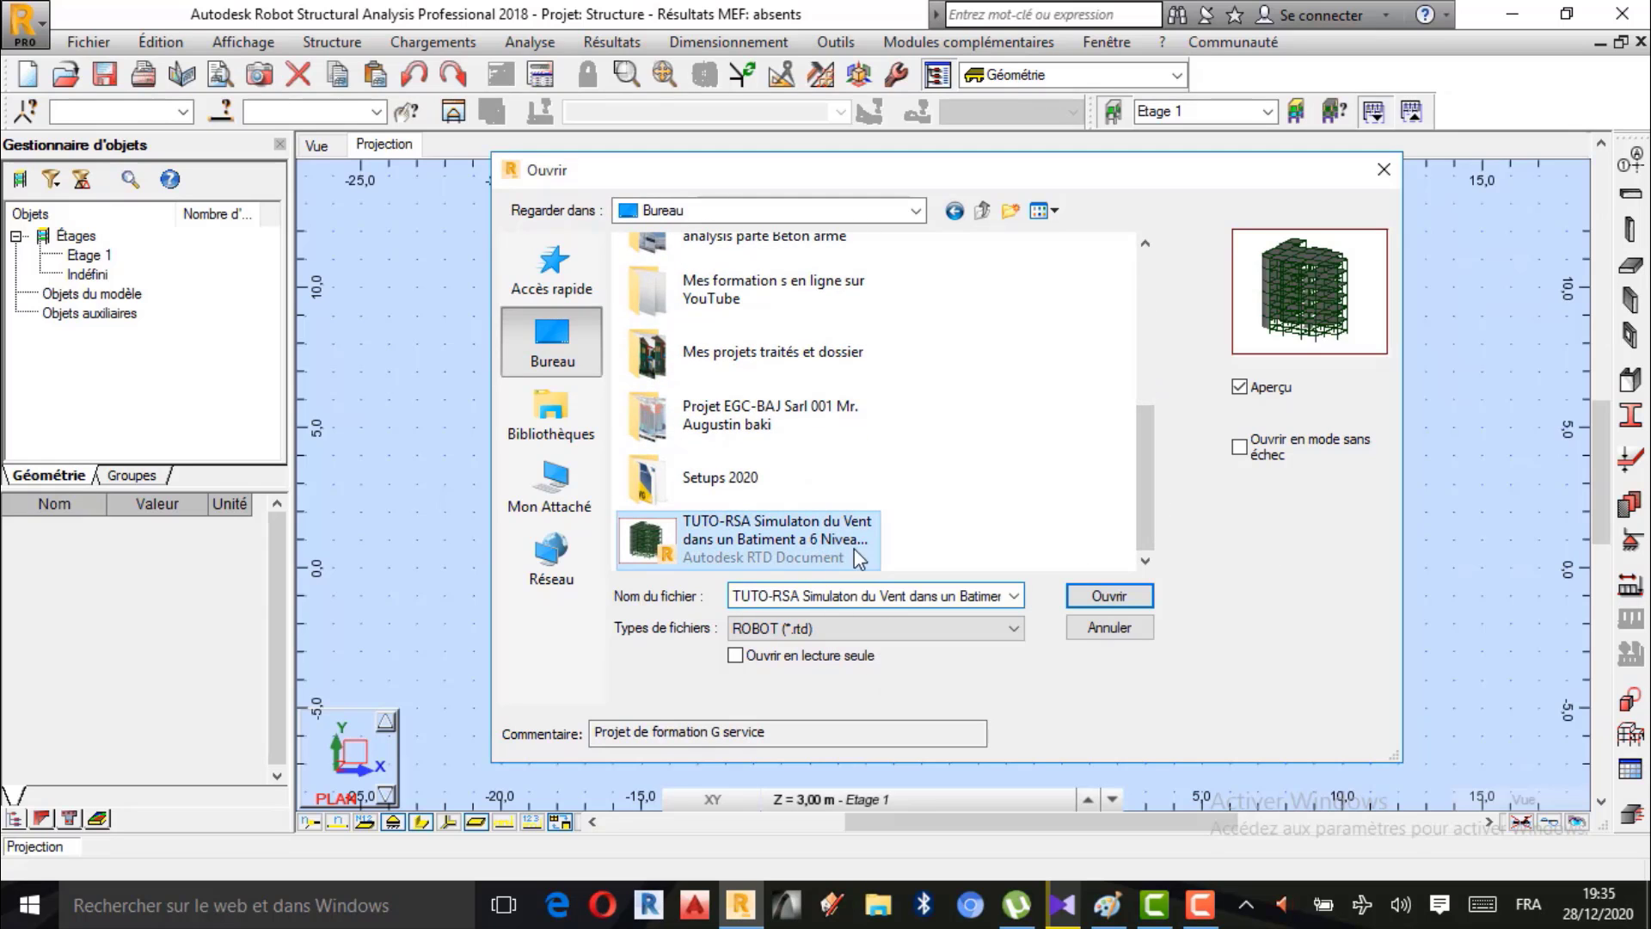
left_click(1103, 598)
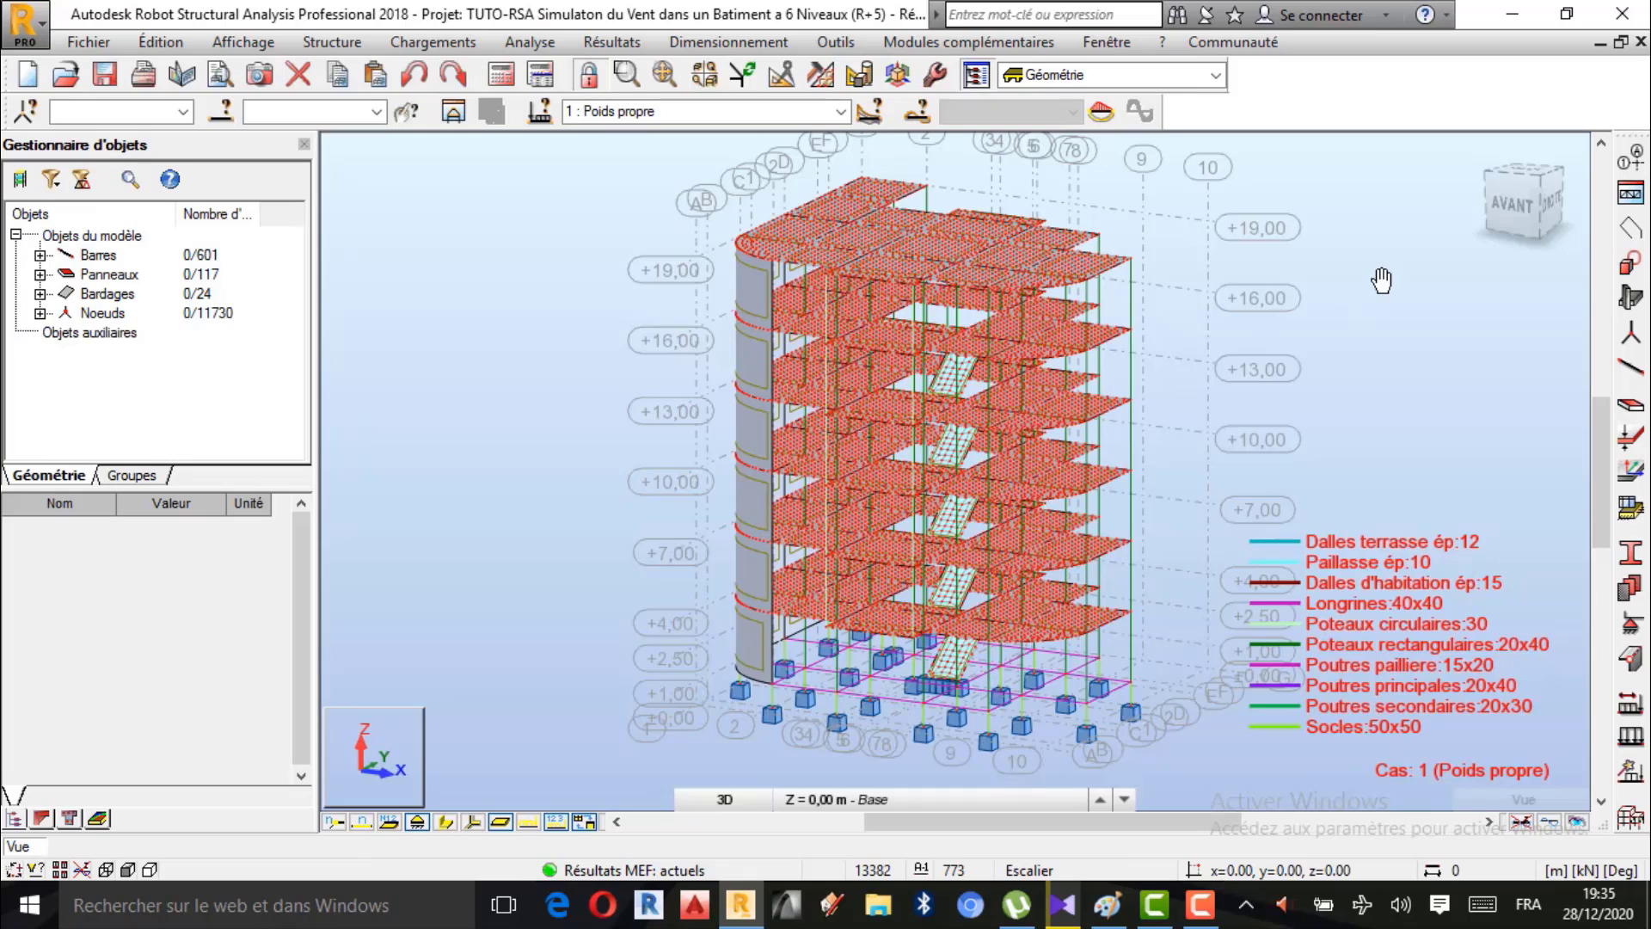
Rotate the building model in 3D to examine its floor slabs and the clad facade from several sides.
right_click(1374, 280)
left_click(1337, 301)
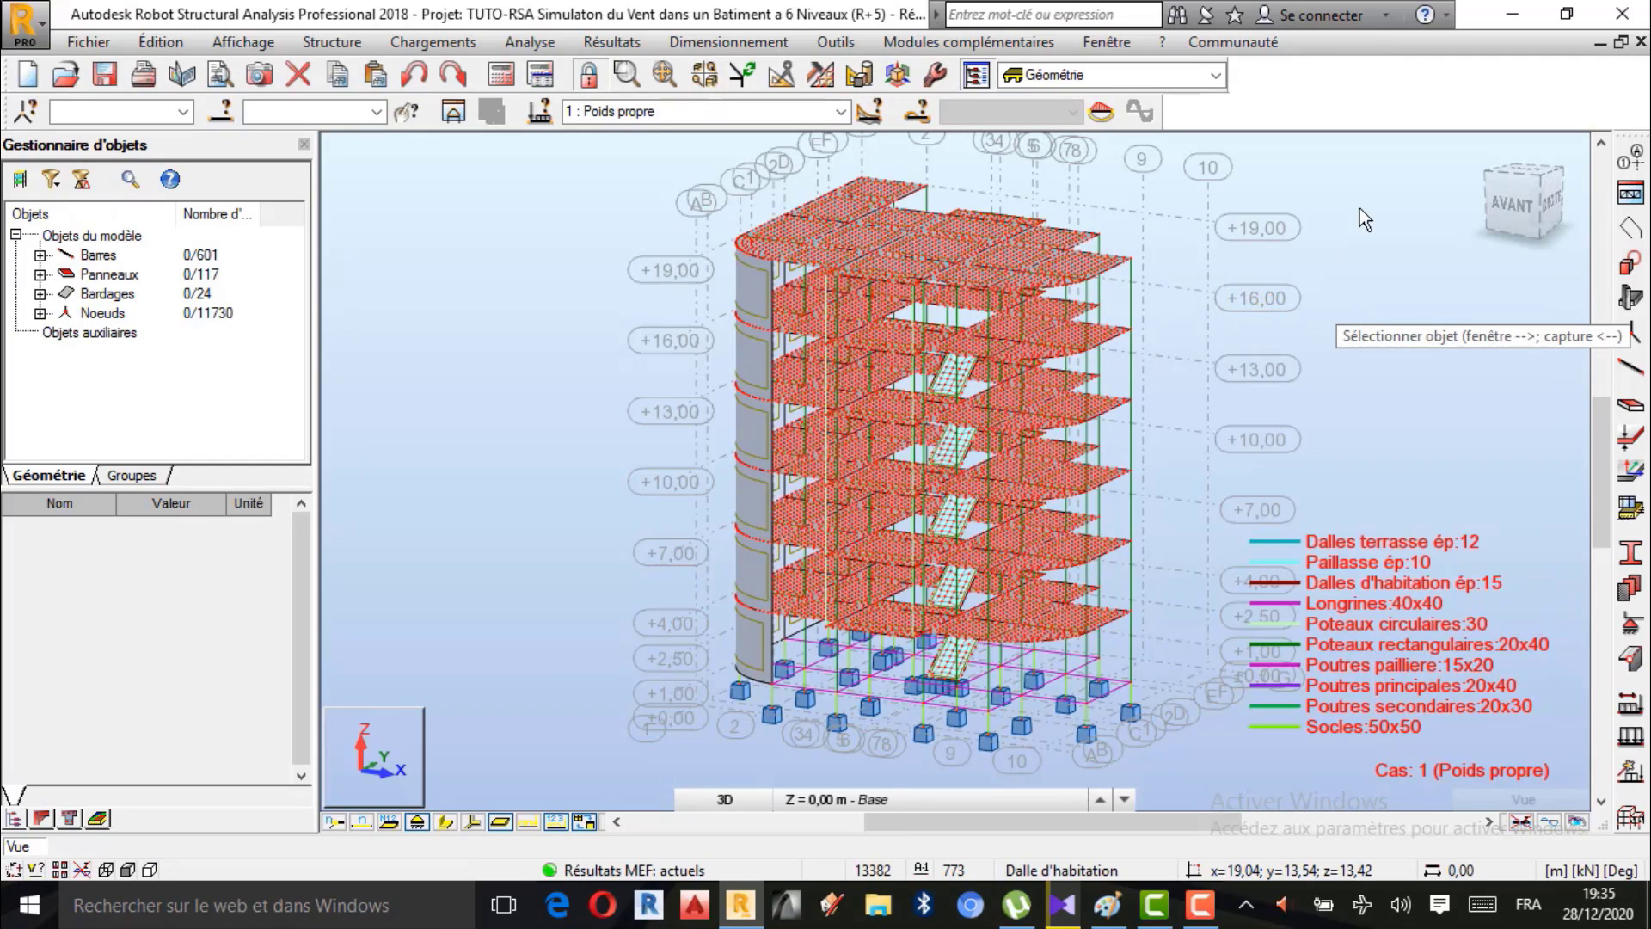
right_click(1202, 209)
left_click(1268, 307)
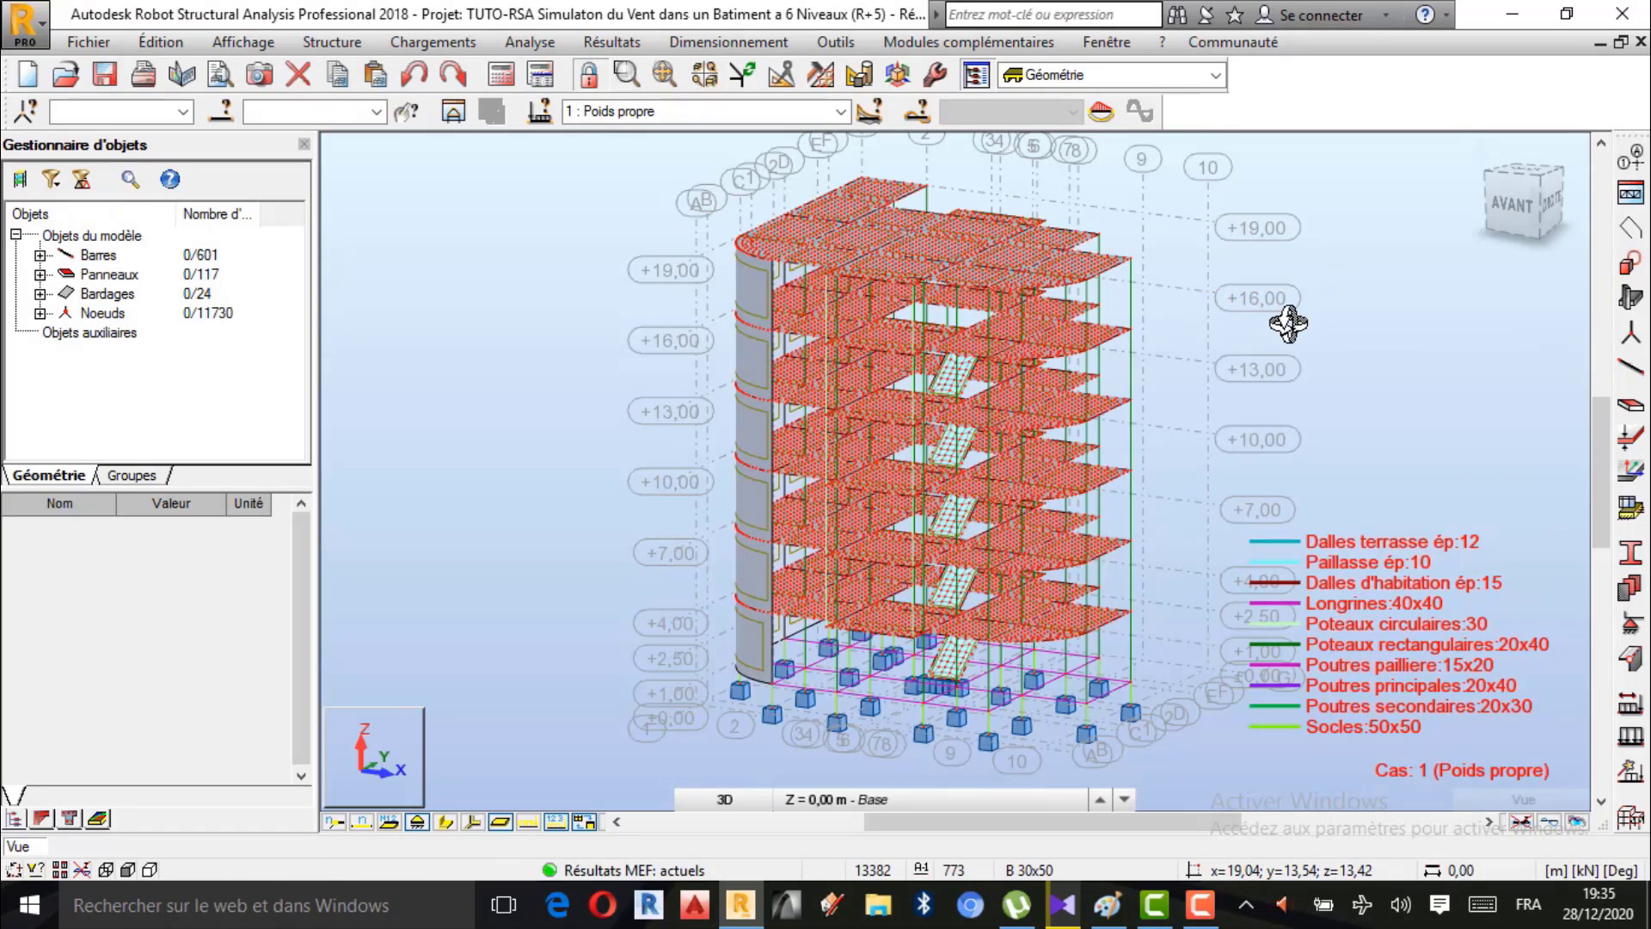
left_click_drag(1290, 318, 1075, 430)
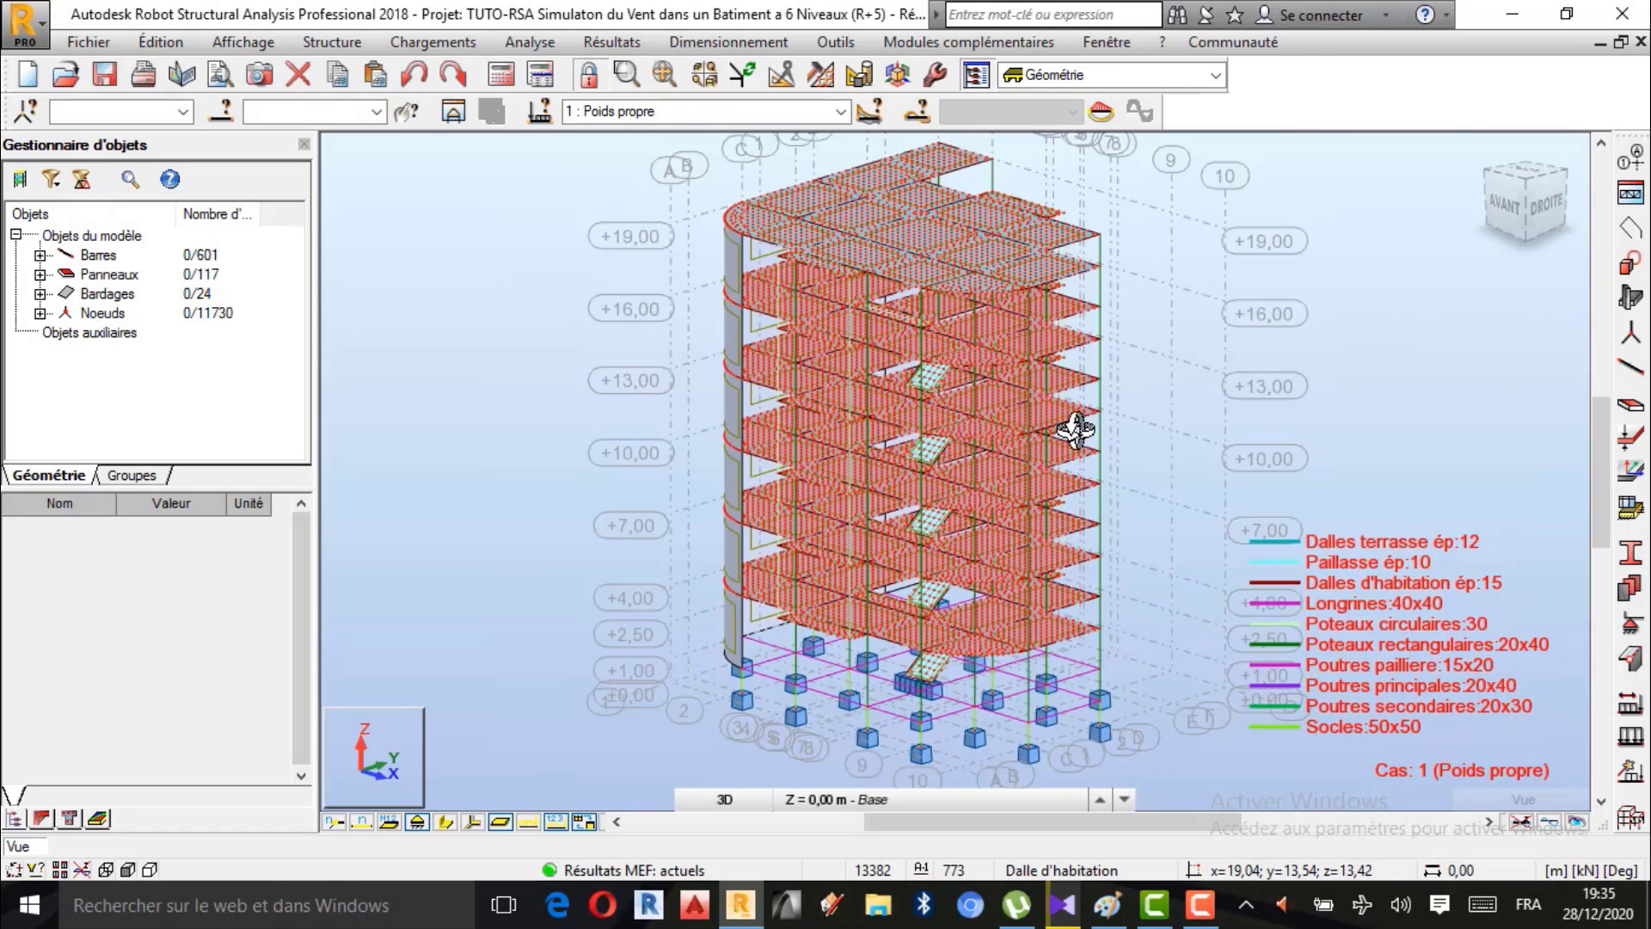
scroll(1049, 357, "up", 1)
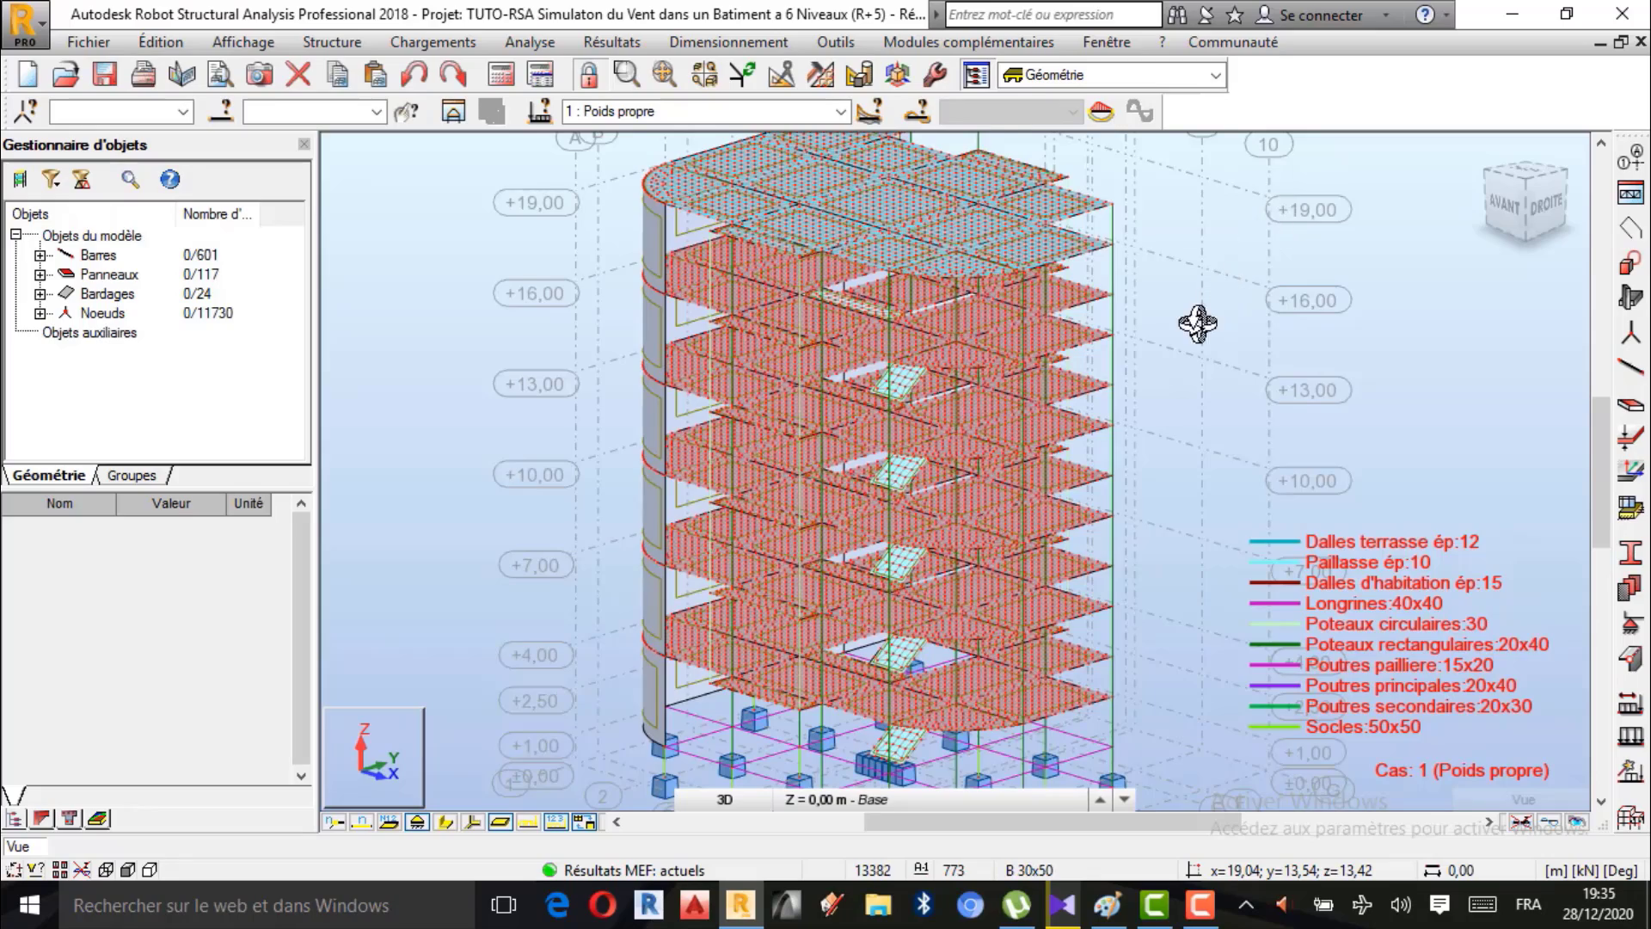
scroll(1196, 325, "down", 1)
left_click_drag(633, 436, 871, 419)
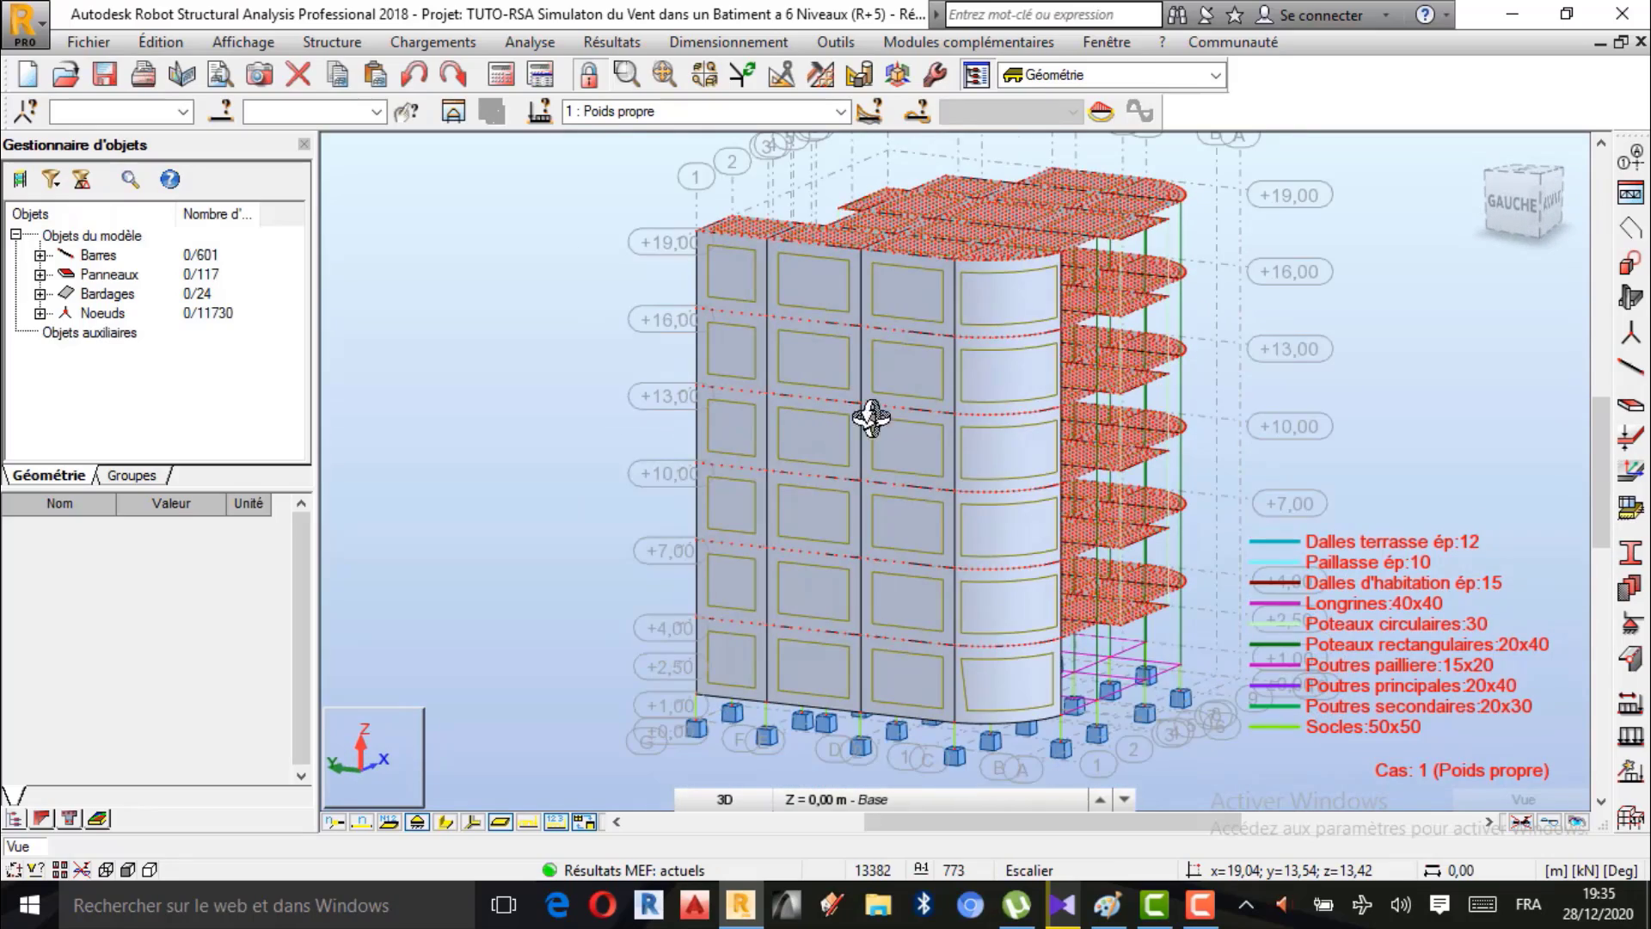
right_click(1380, 301)
left_click(1370, 316)
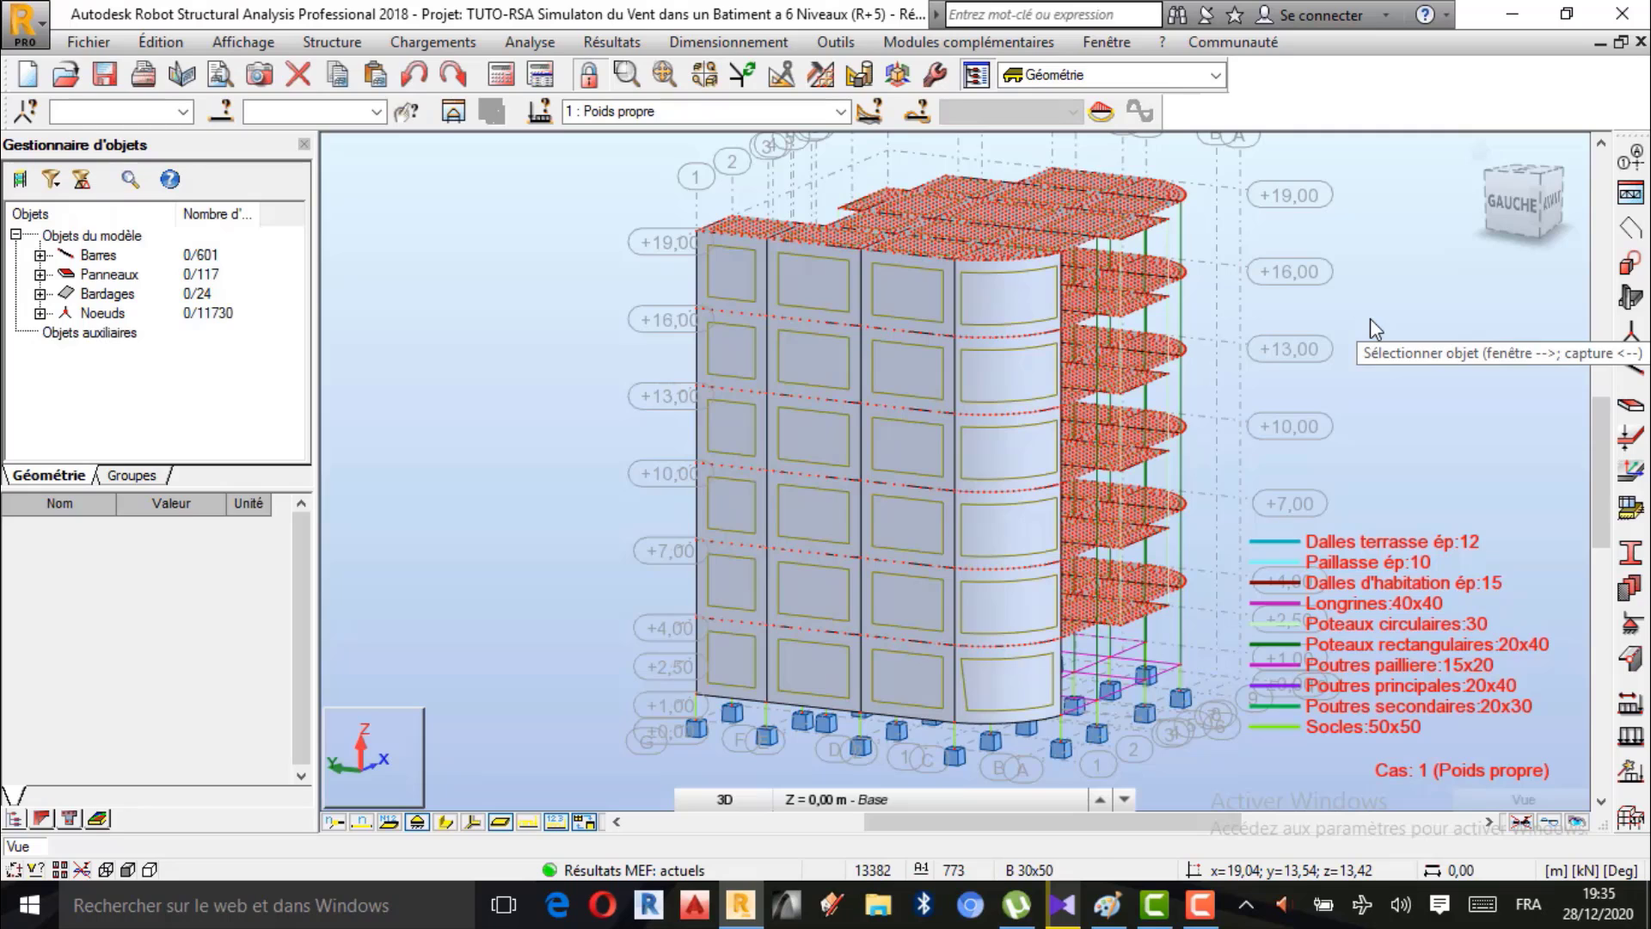
right_click(1380, 296)
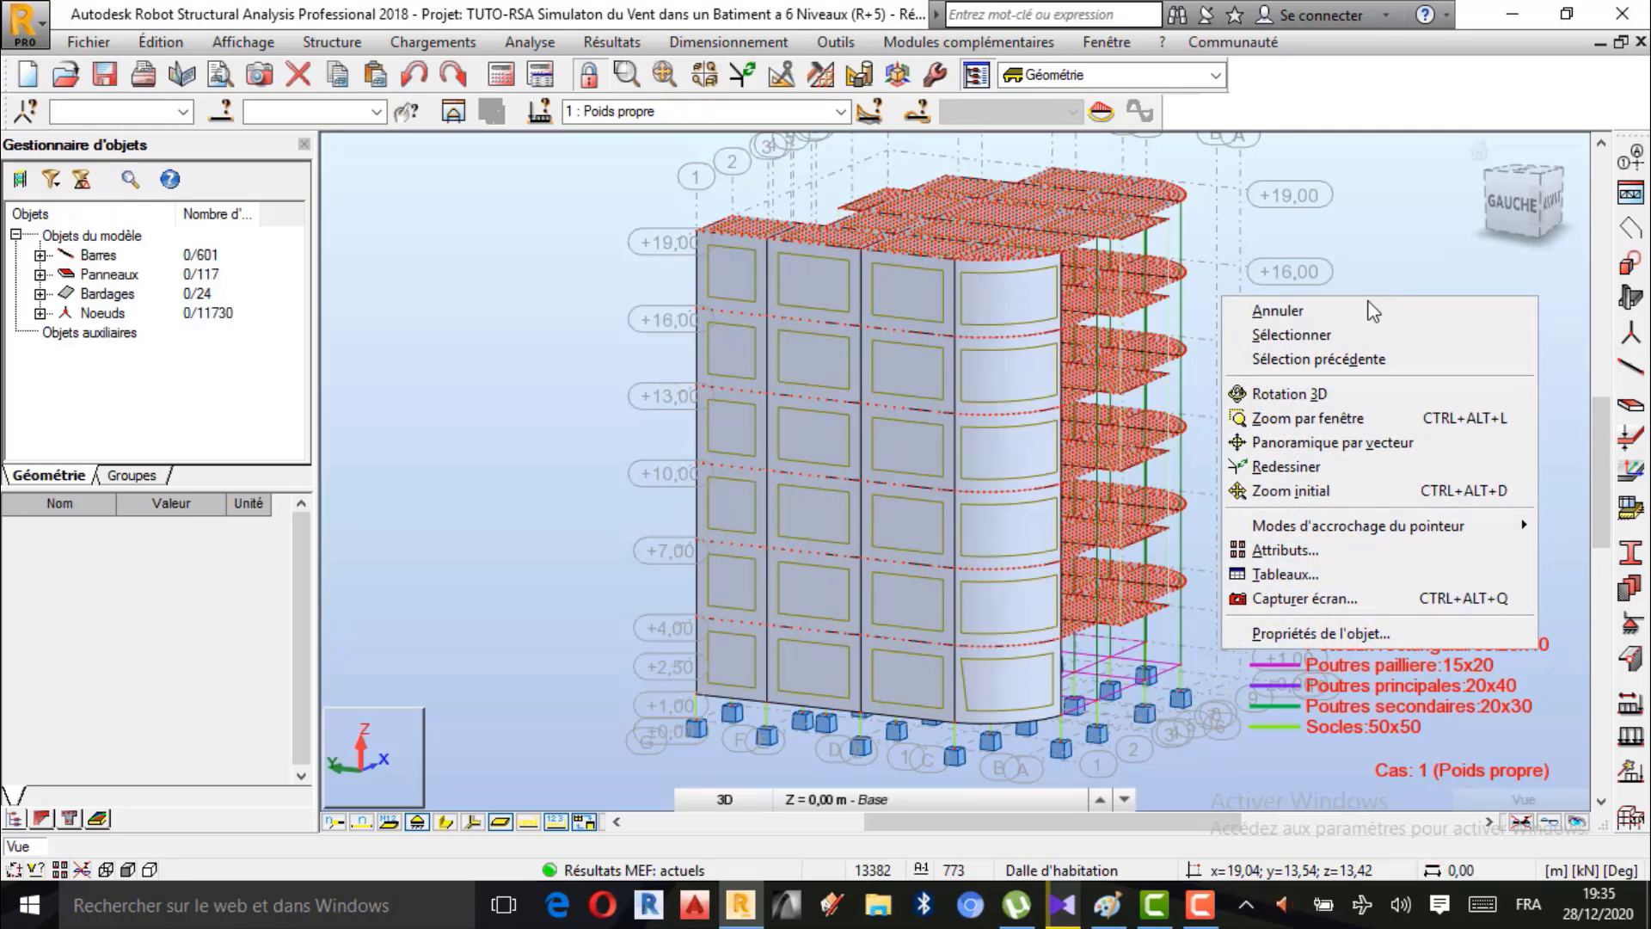
left_click(1321, 313)
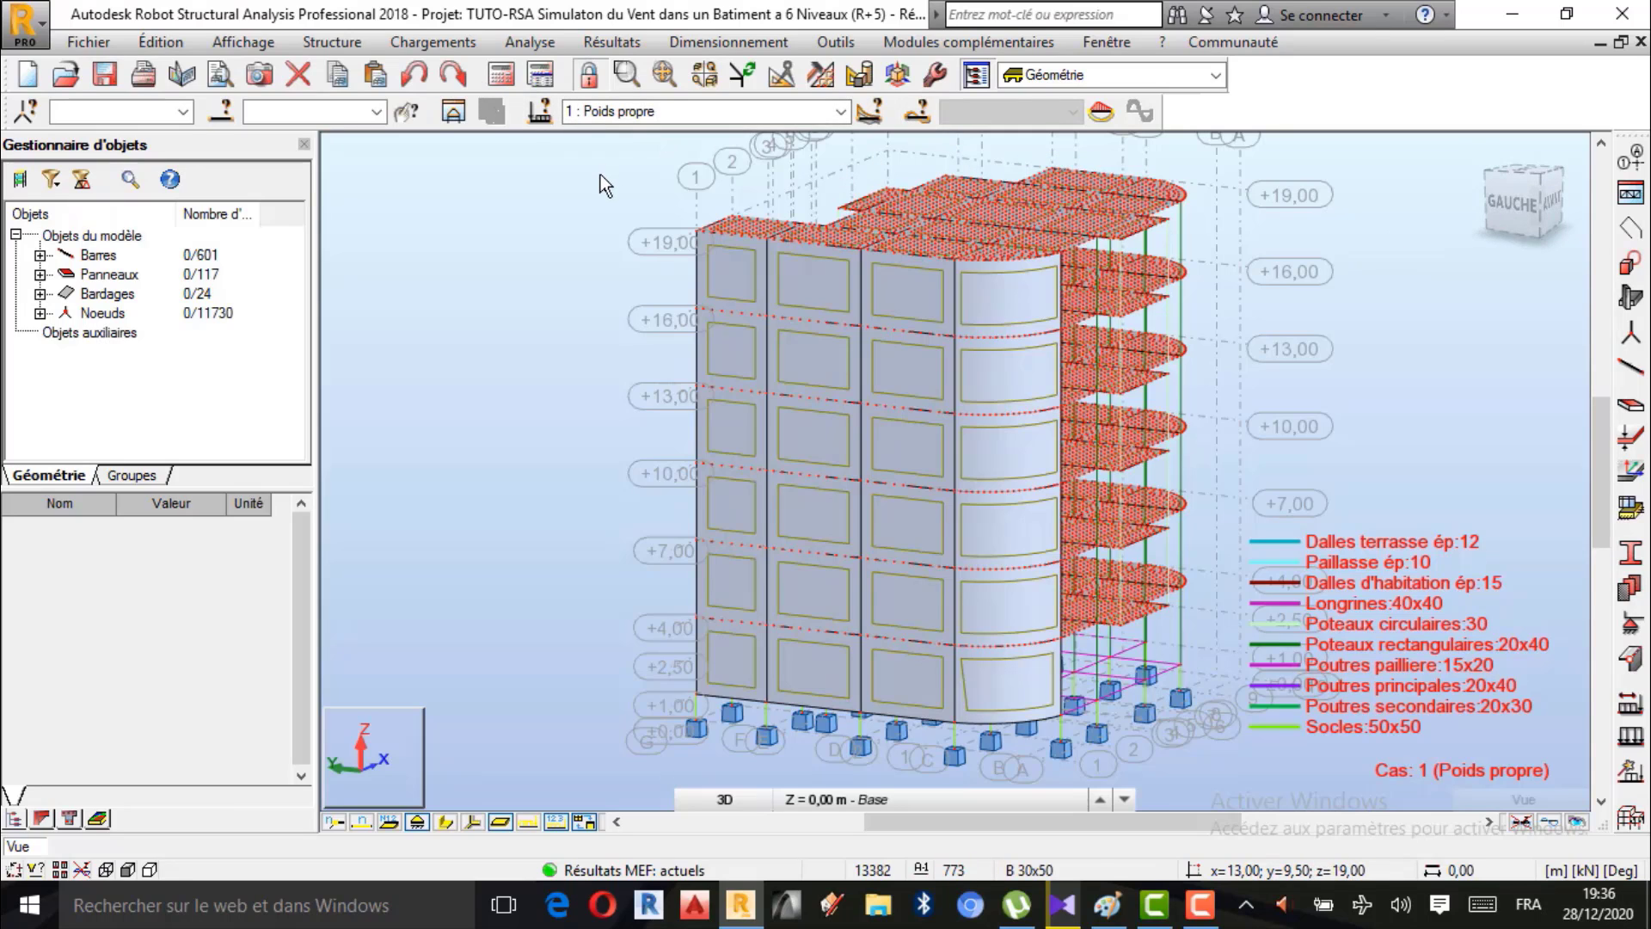
right_click(514, 222)
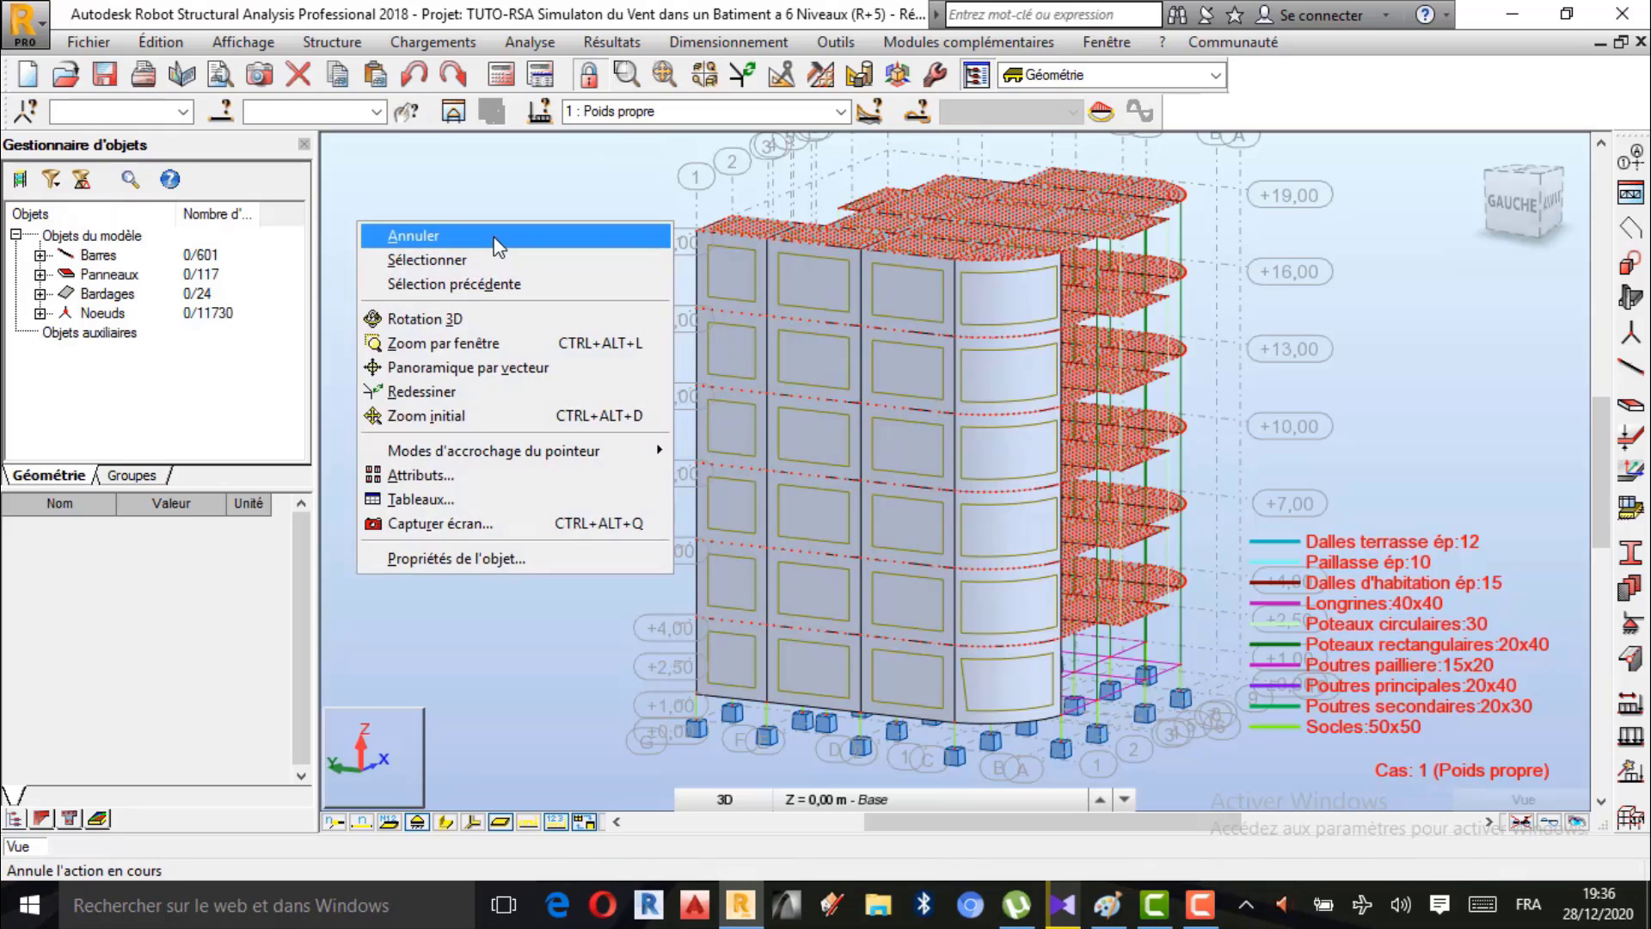
left_click(497, 245)
Delete the manual load combinations "Elu avec effet du vent" and "Els avec effet du vent".
left_click(448, 50)
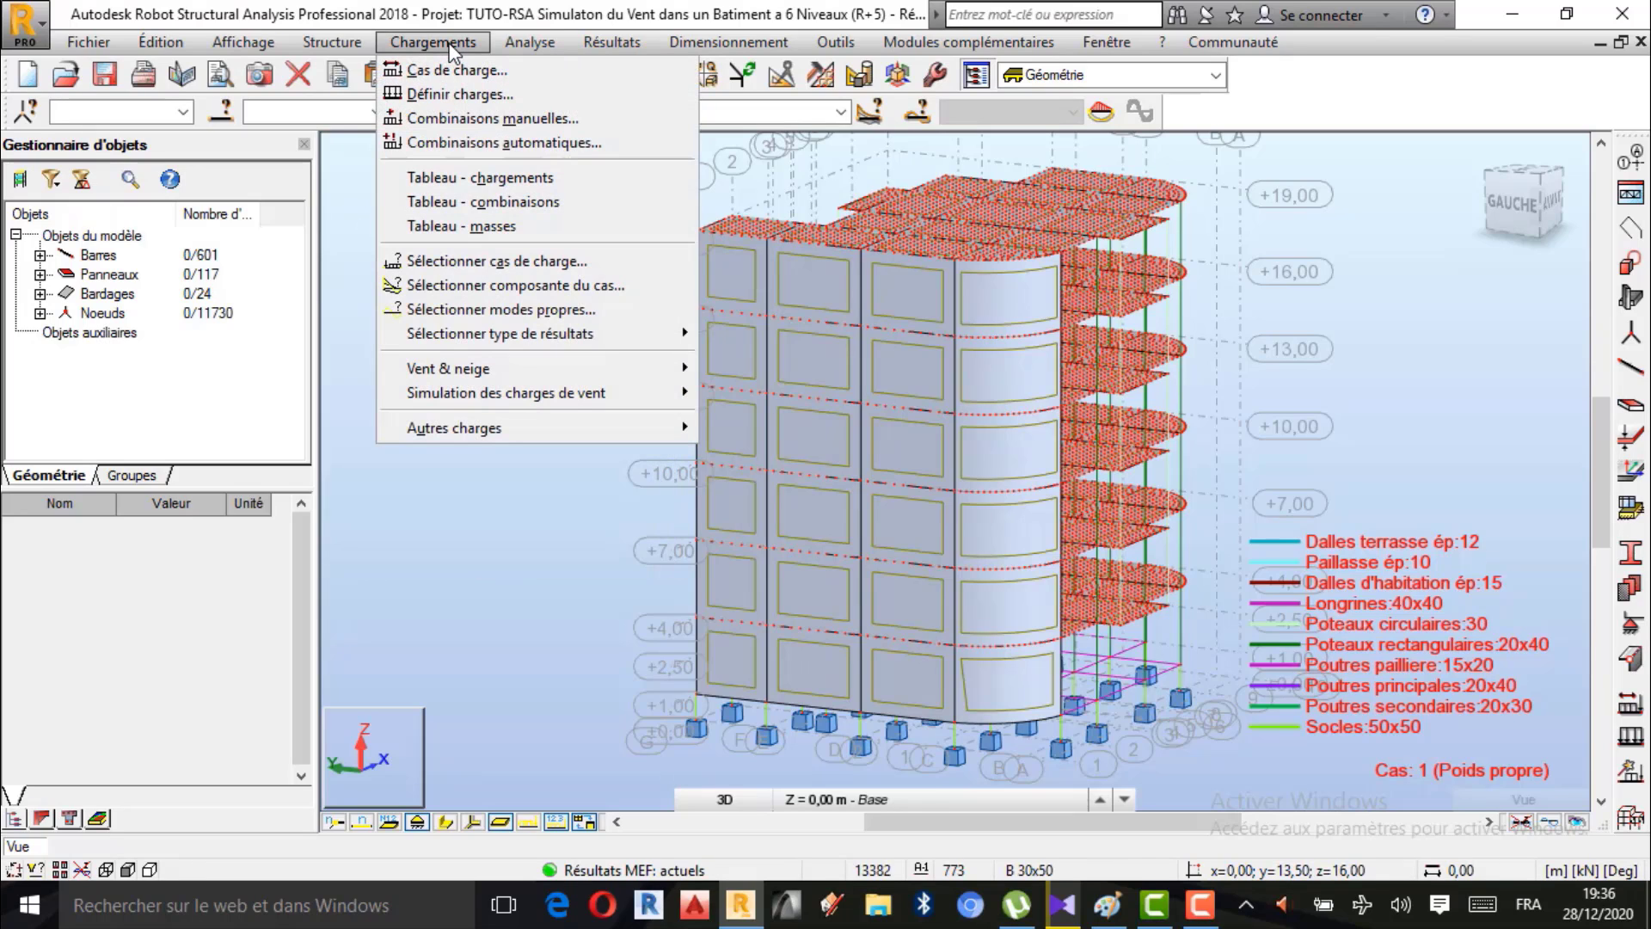
left_click(503, 120)
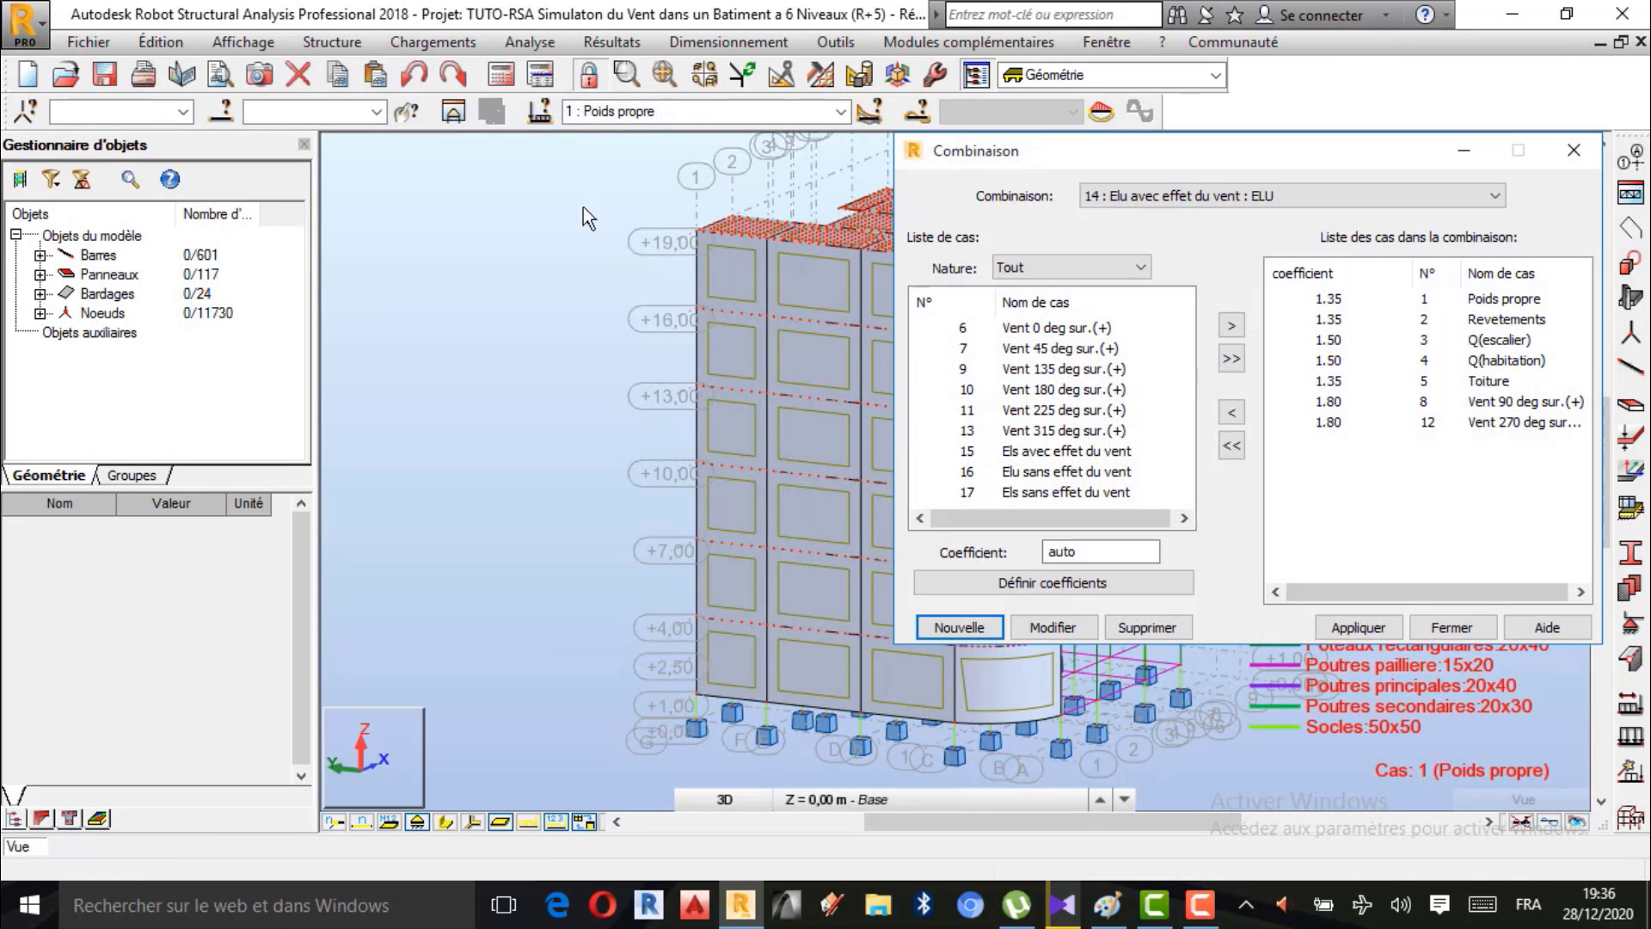
left_click(950, 328)
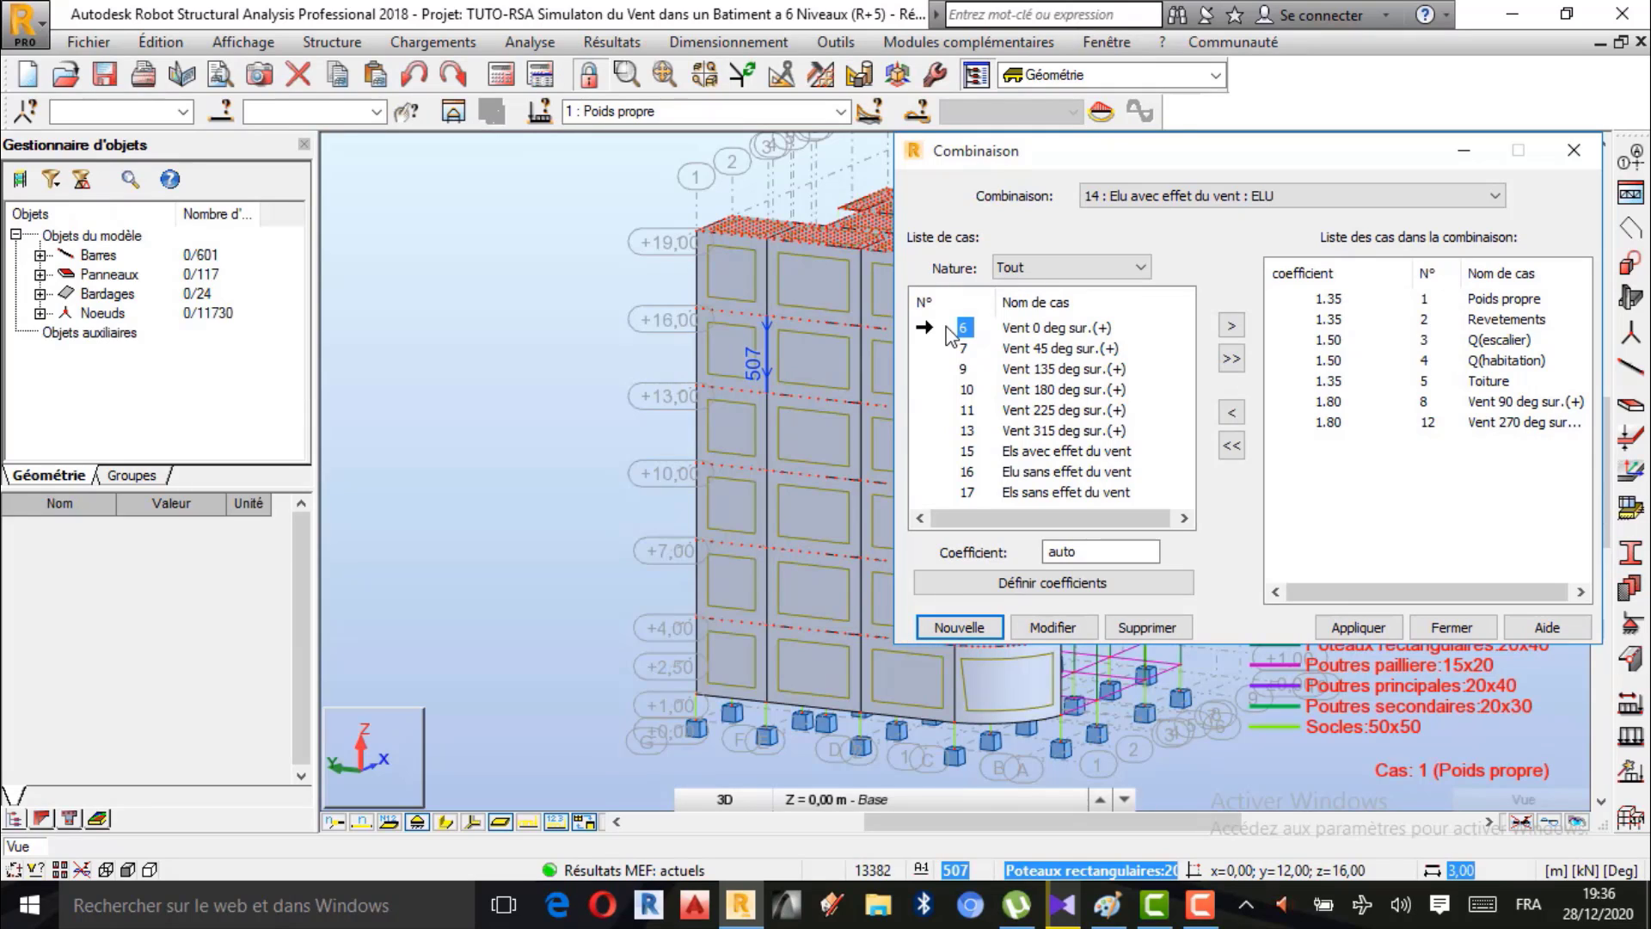
left_click(1144, 627)
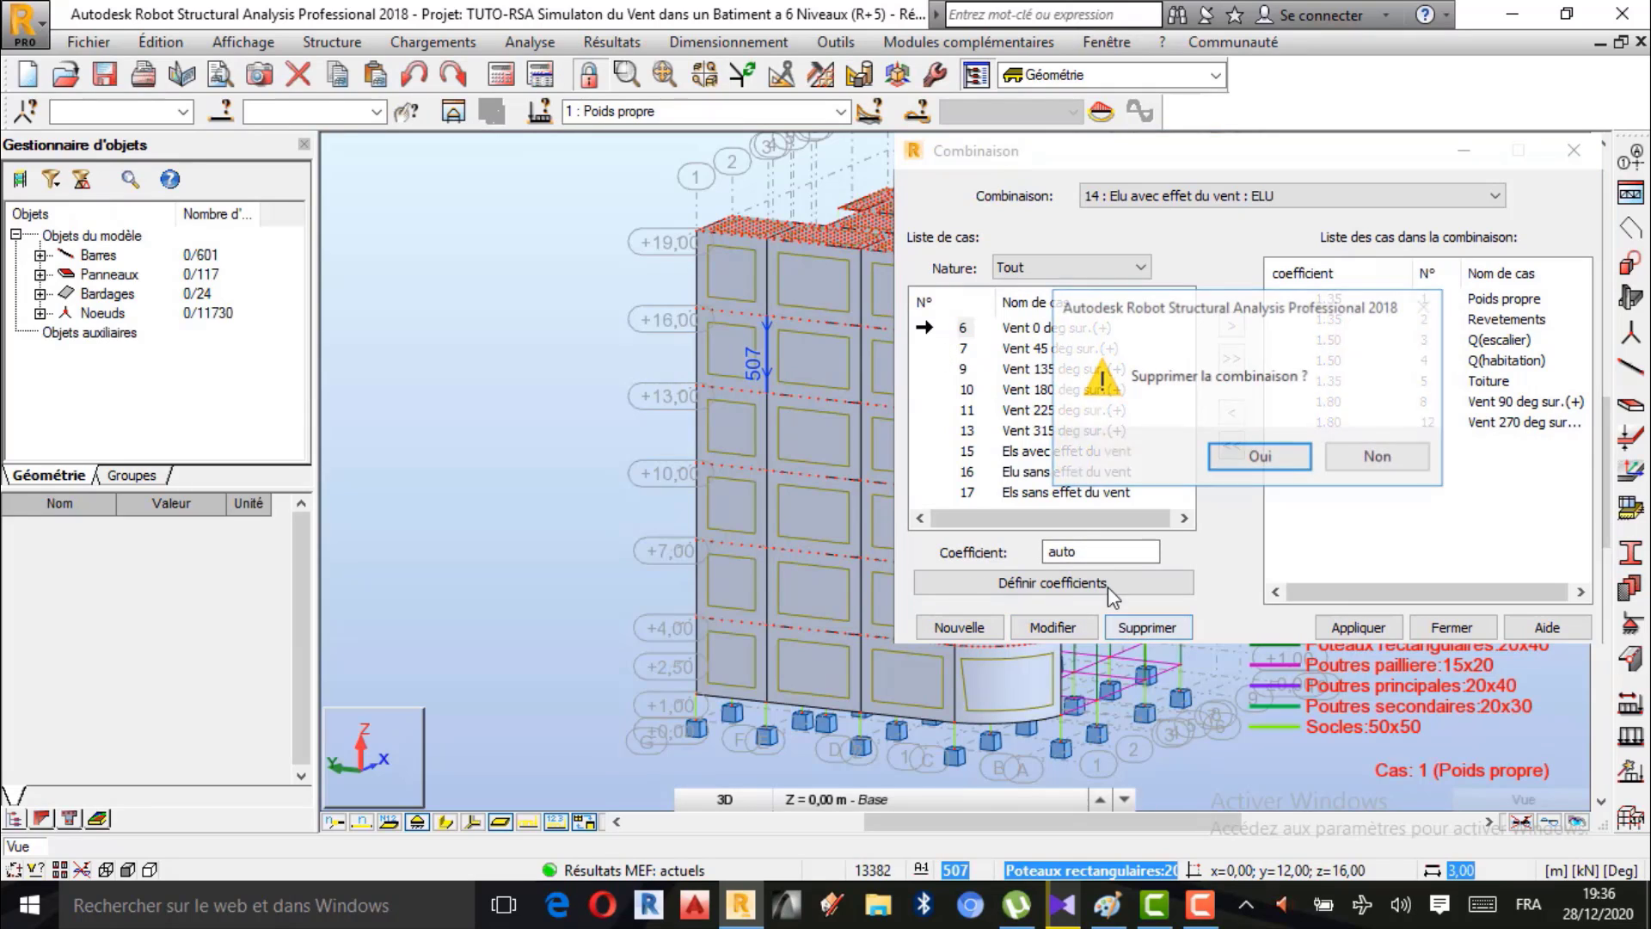
left_click(1221, 454)
left_click(941, 513)
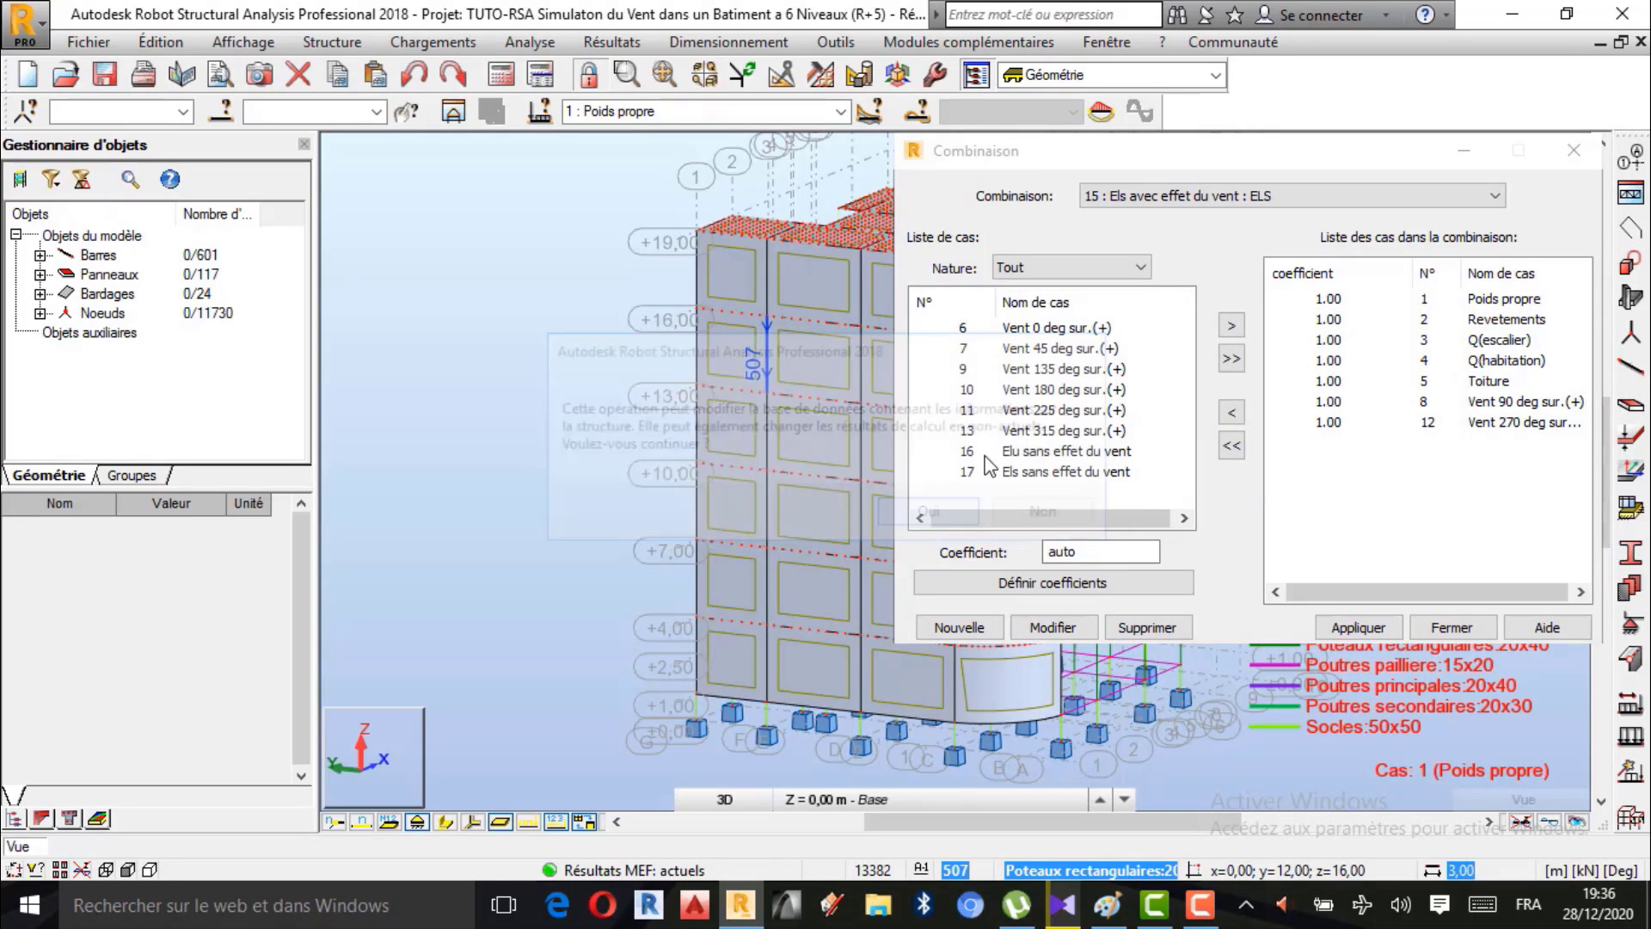
left_click(1149, 636)
left_click(1153, 452)
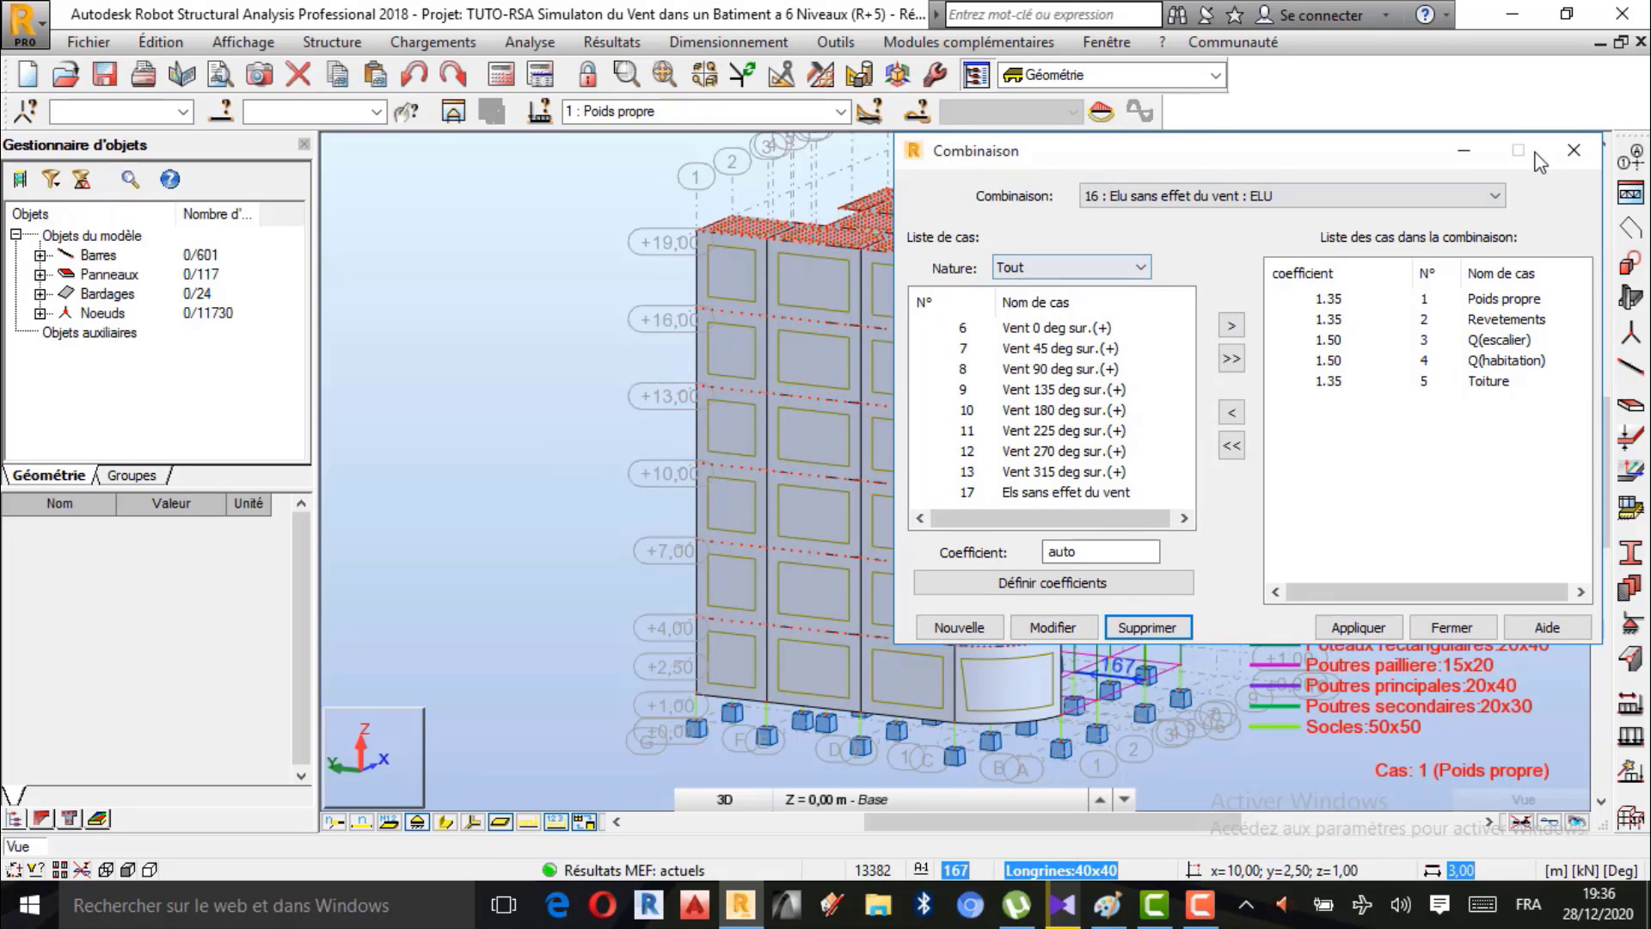
left_click(1573, 151)
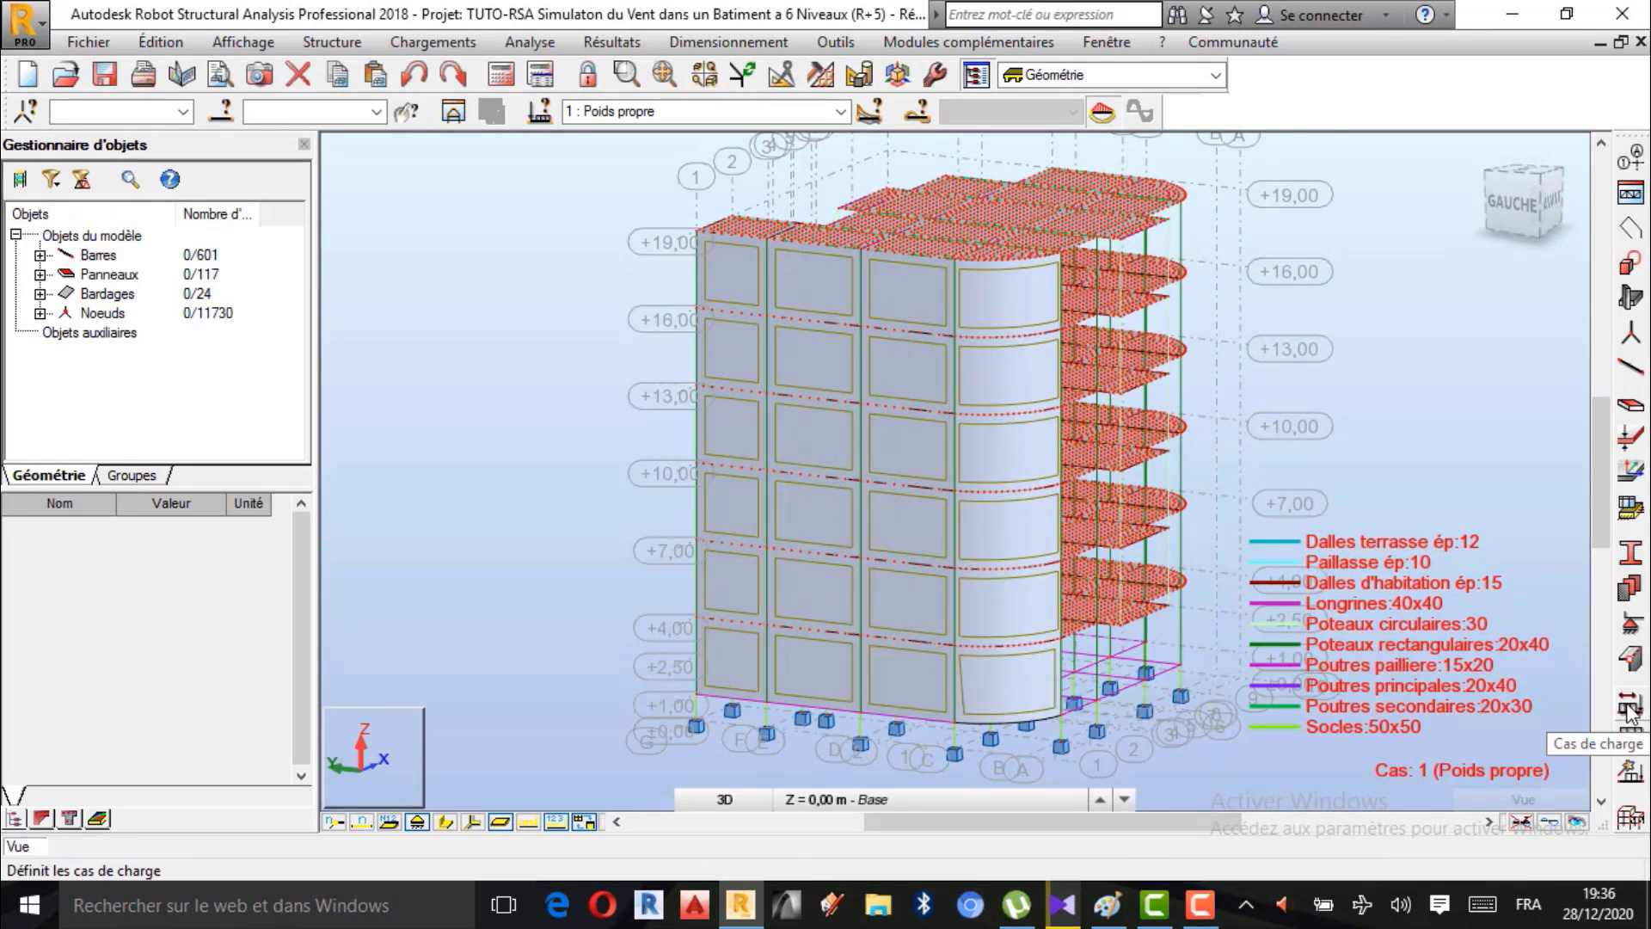
Delete all wind load cases, starting with "Vent 0 deg sur.(+)", and the remaining combination "Els sans effet du vent".
left_click(1630, 707)
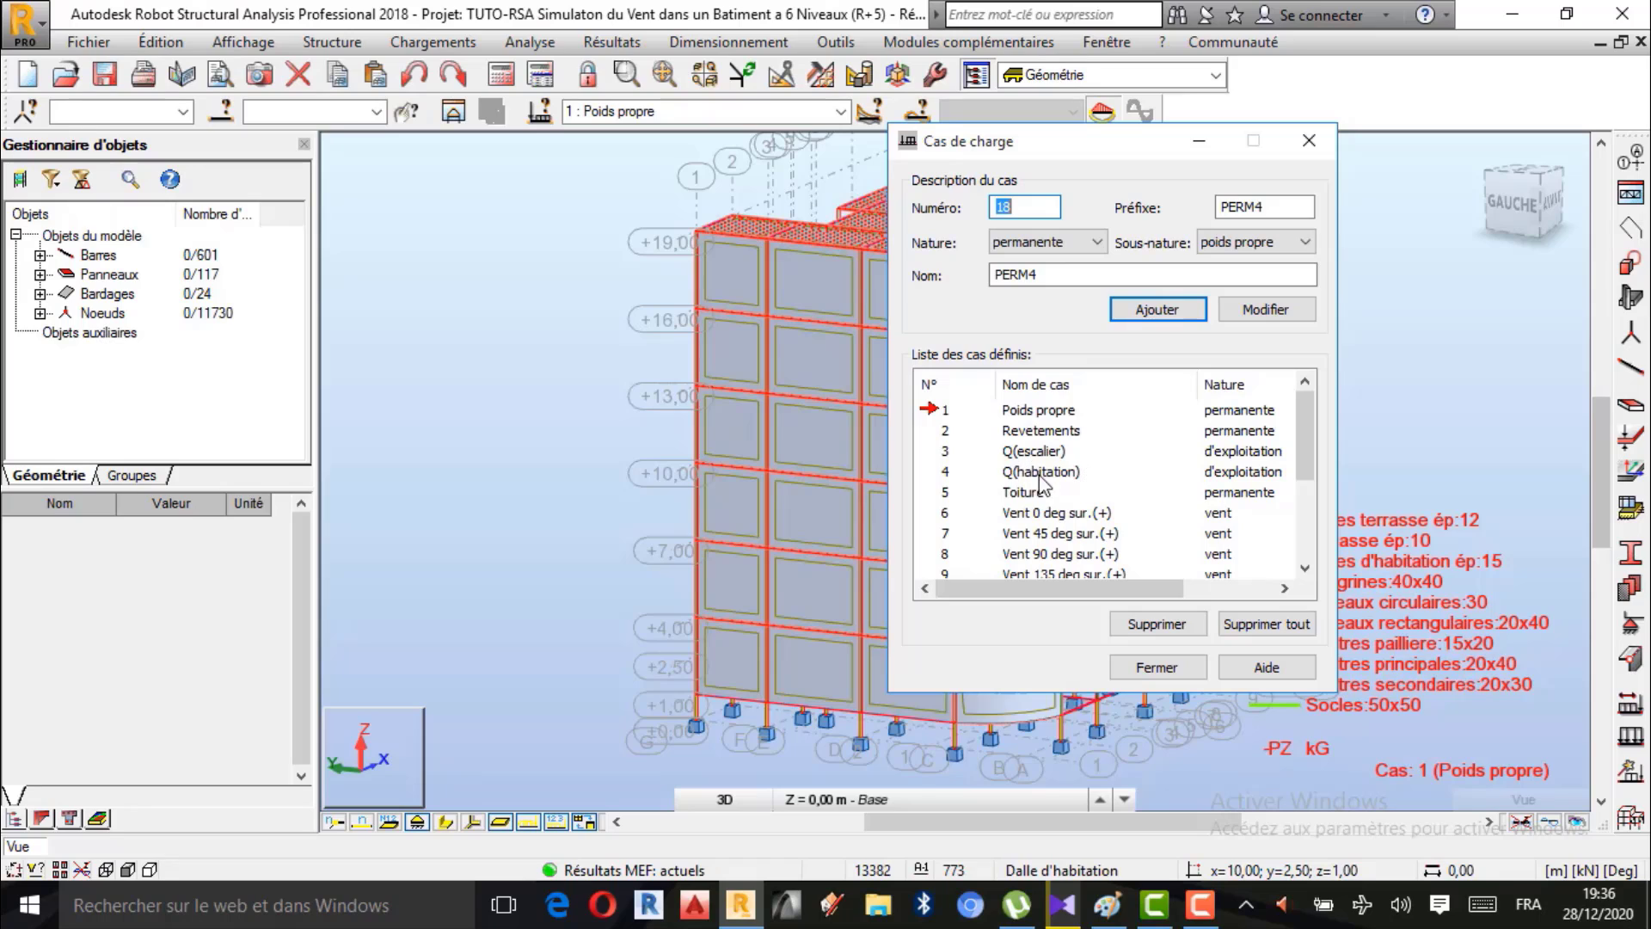
left_click(939, 517)
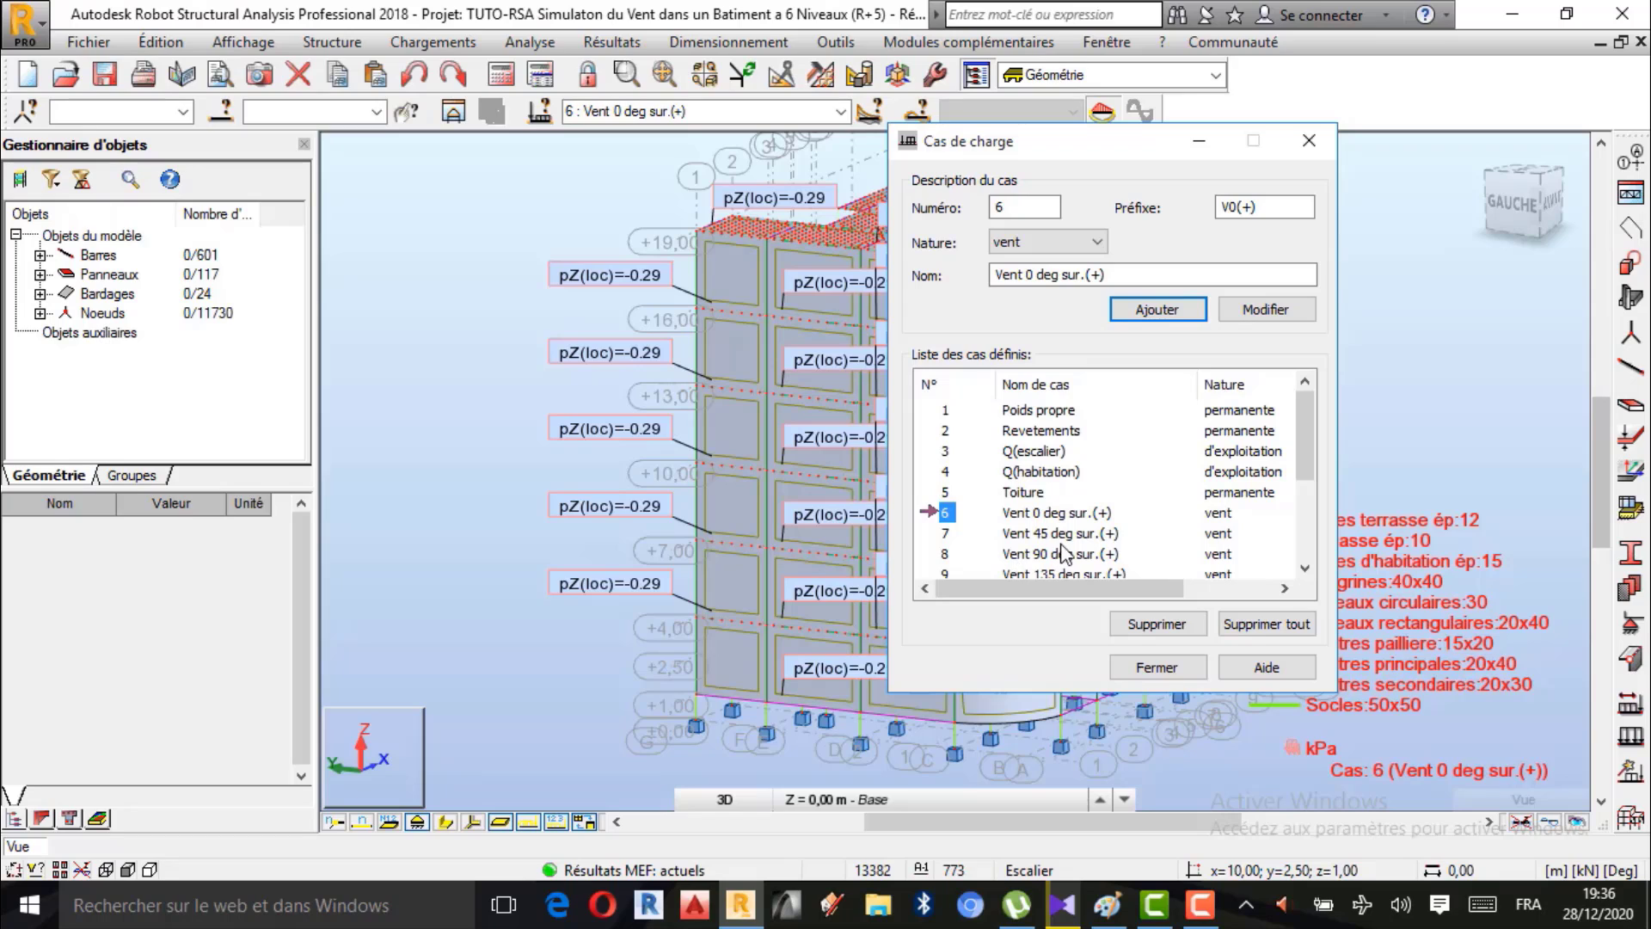
left_click(1154, 626)
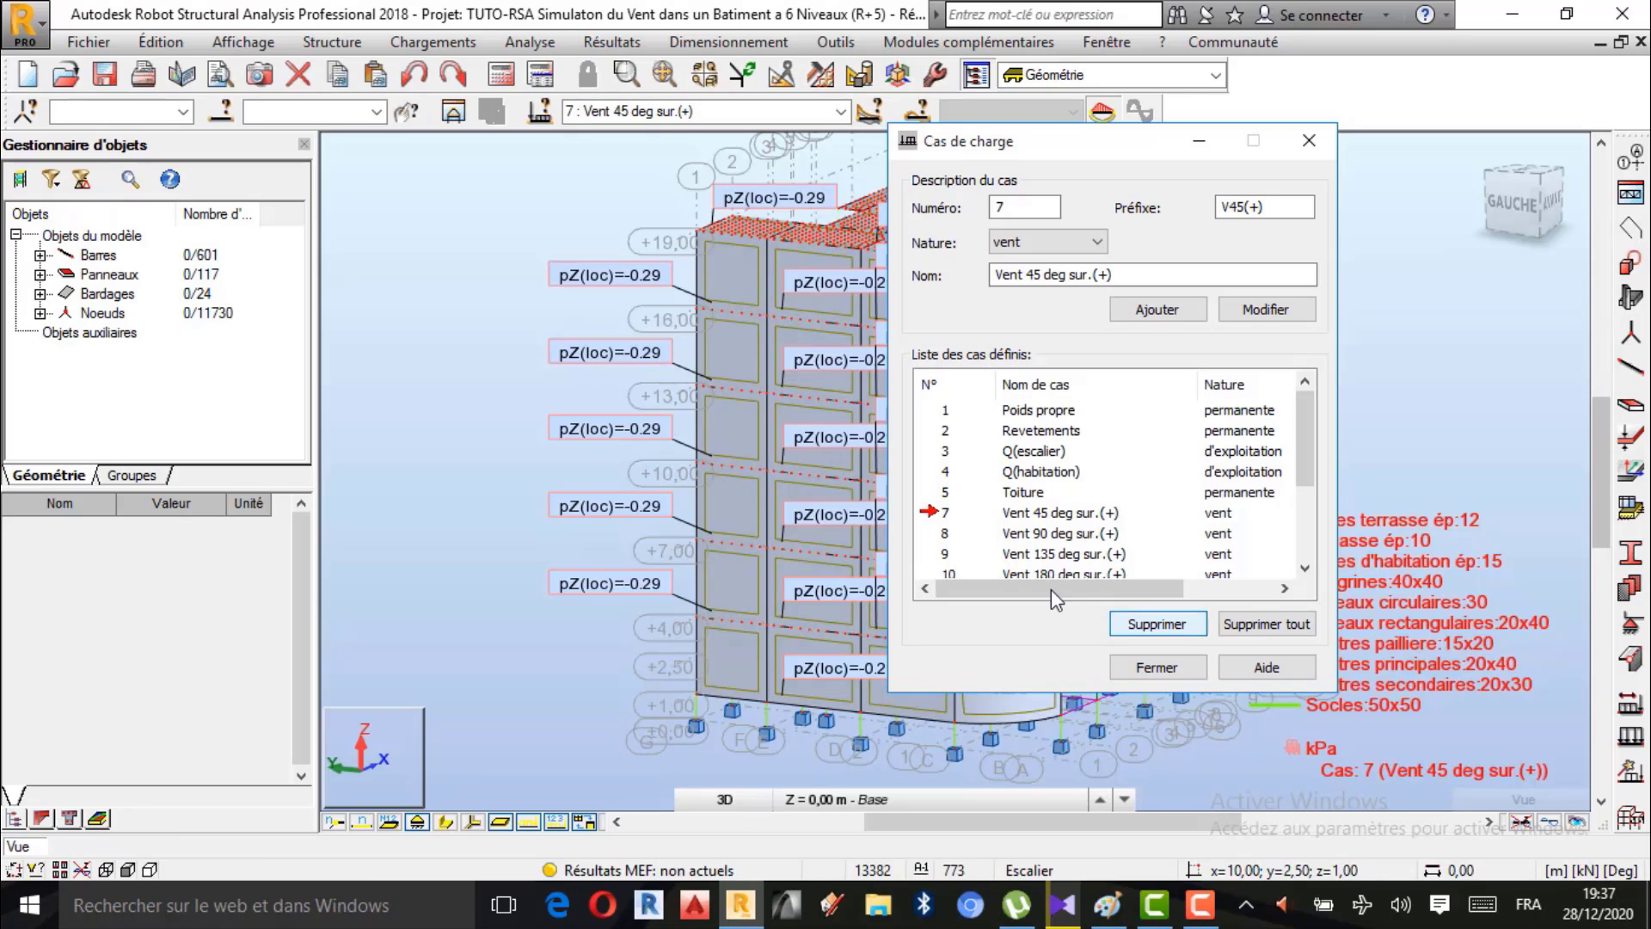
left_click(1171, 634)
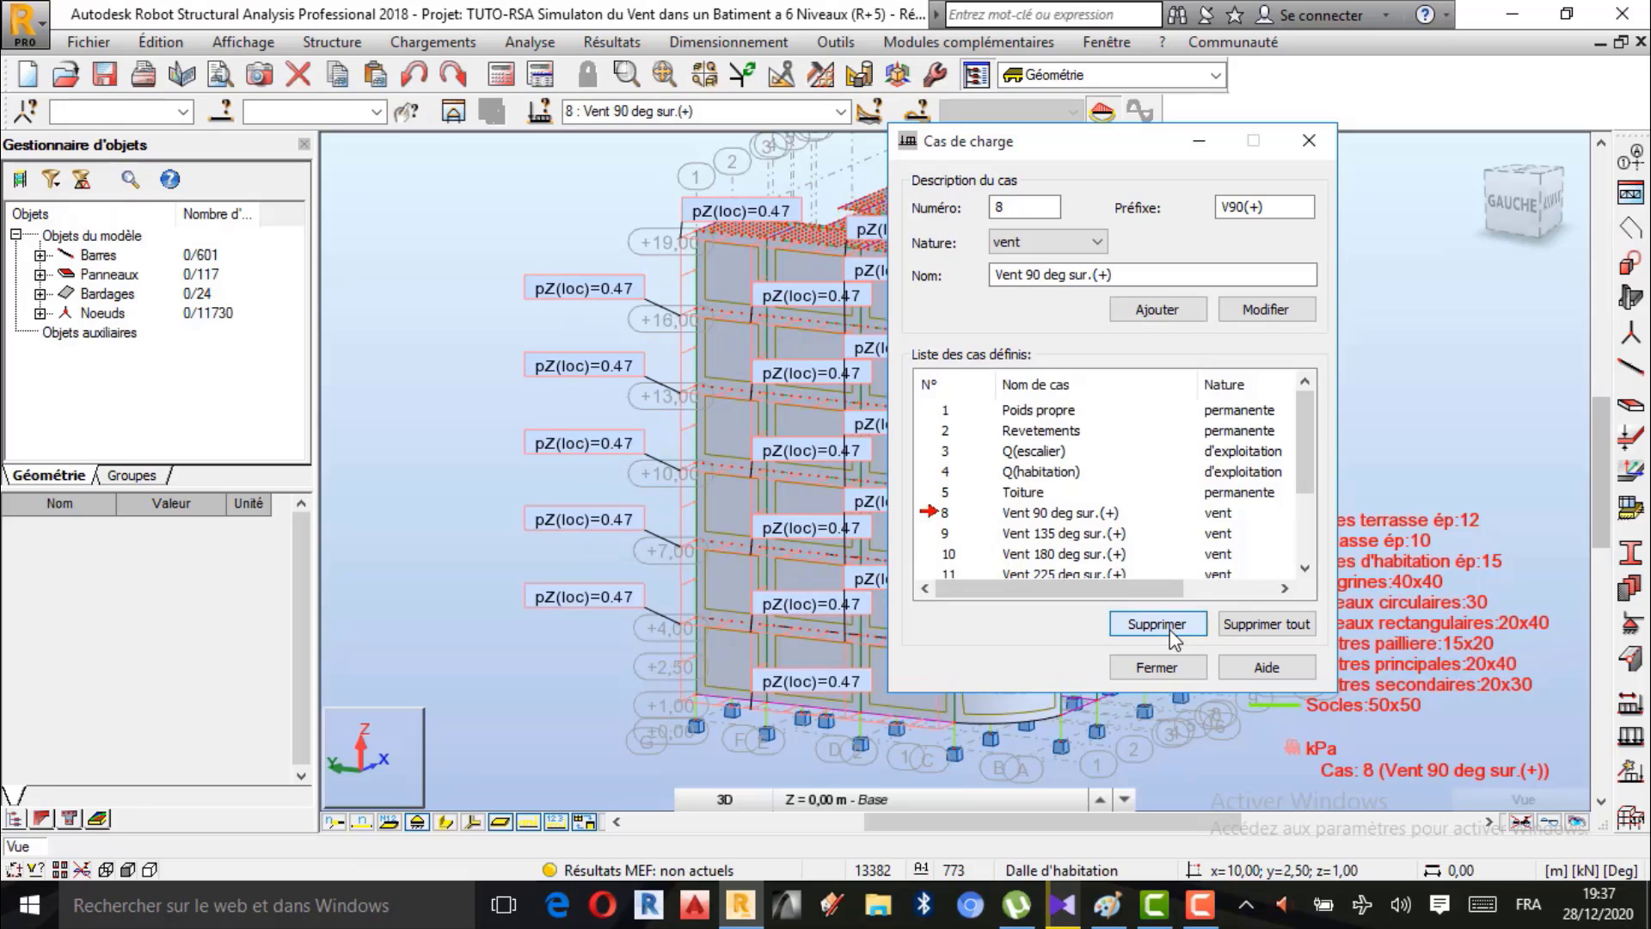
left_click(1171, 633)
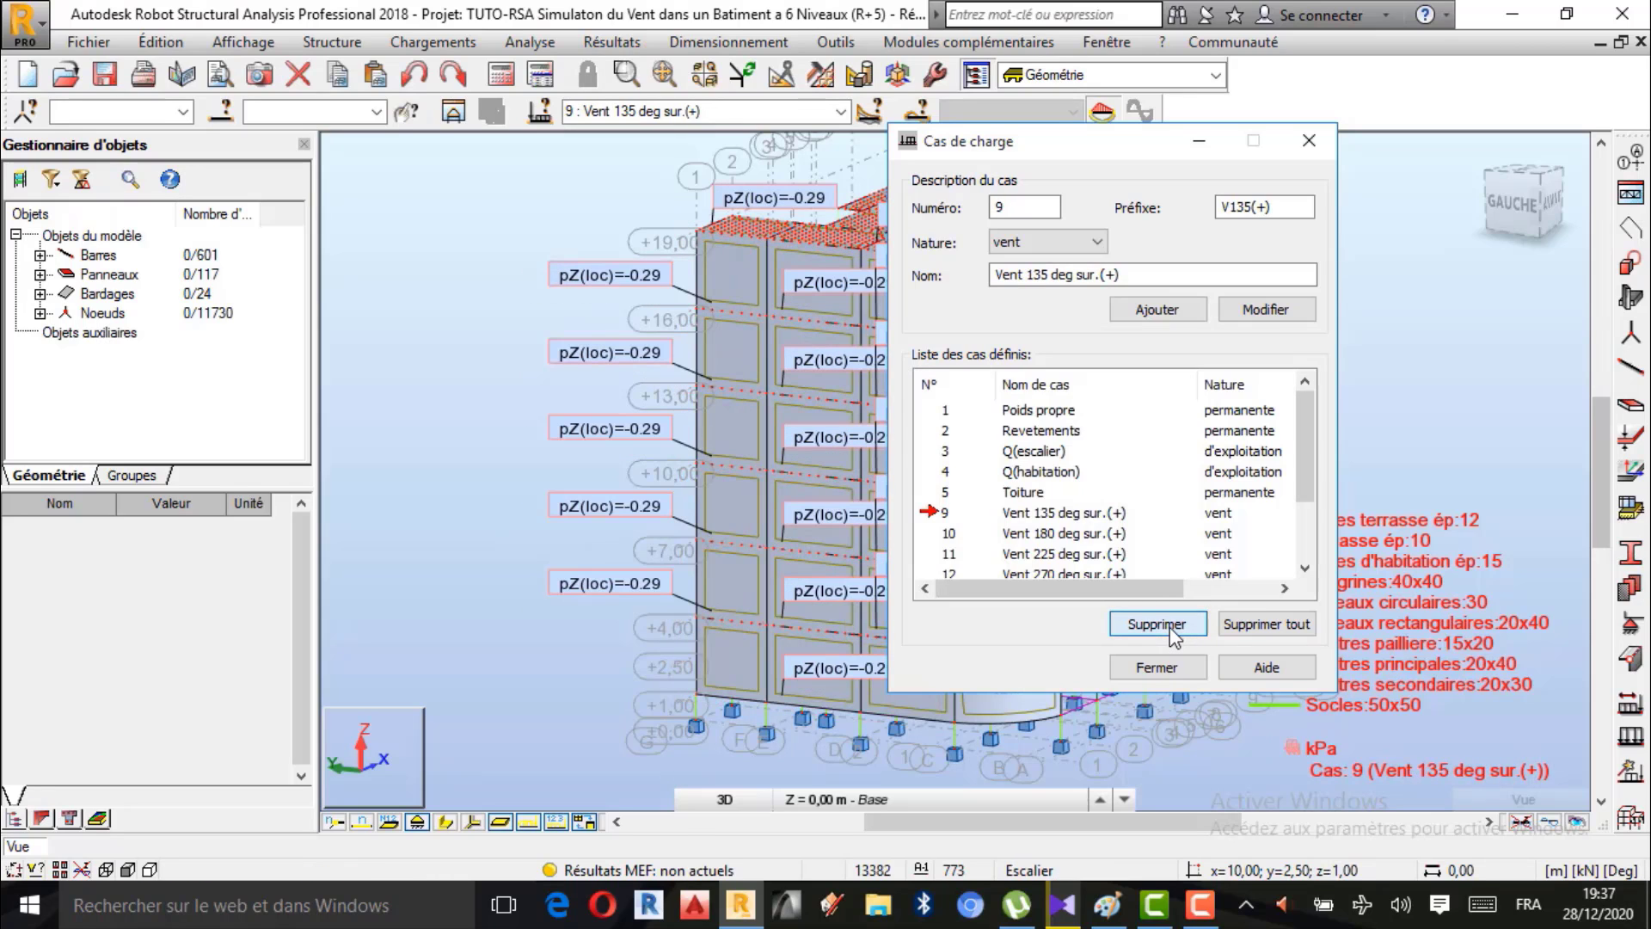
left_click(1170, 627)
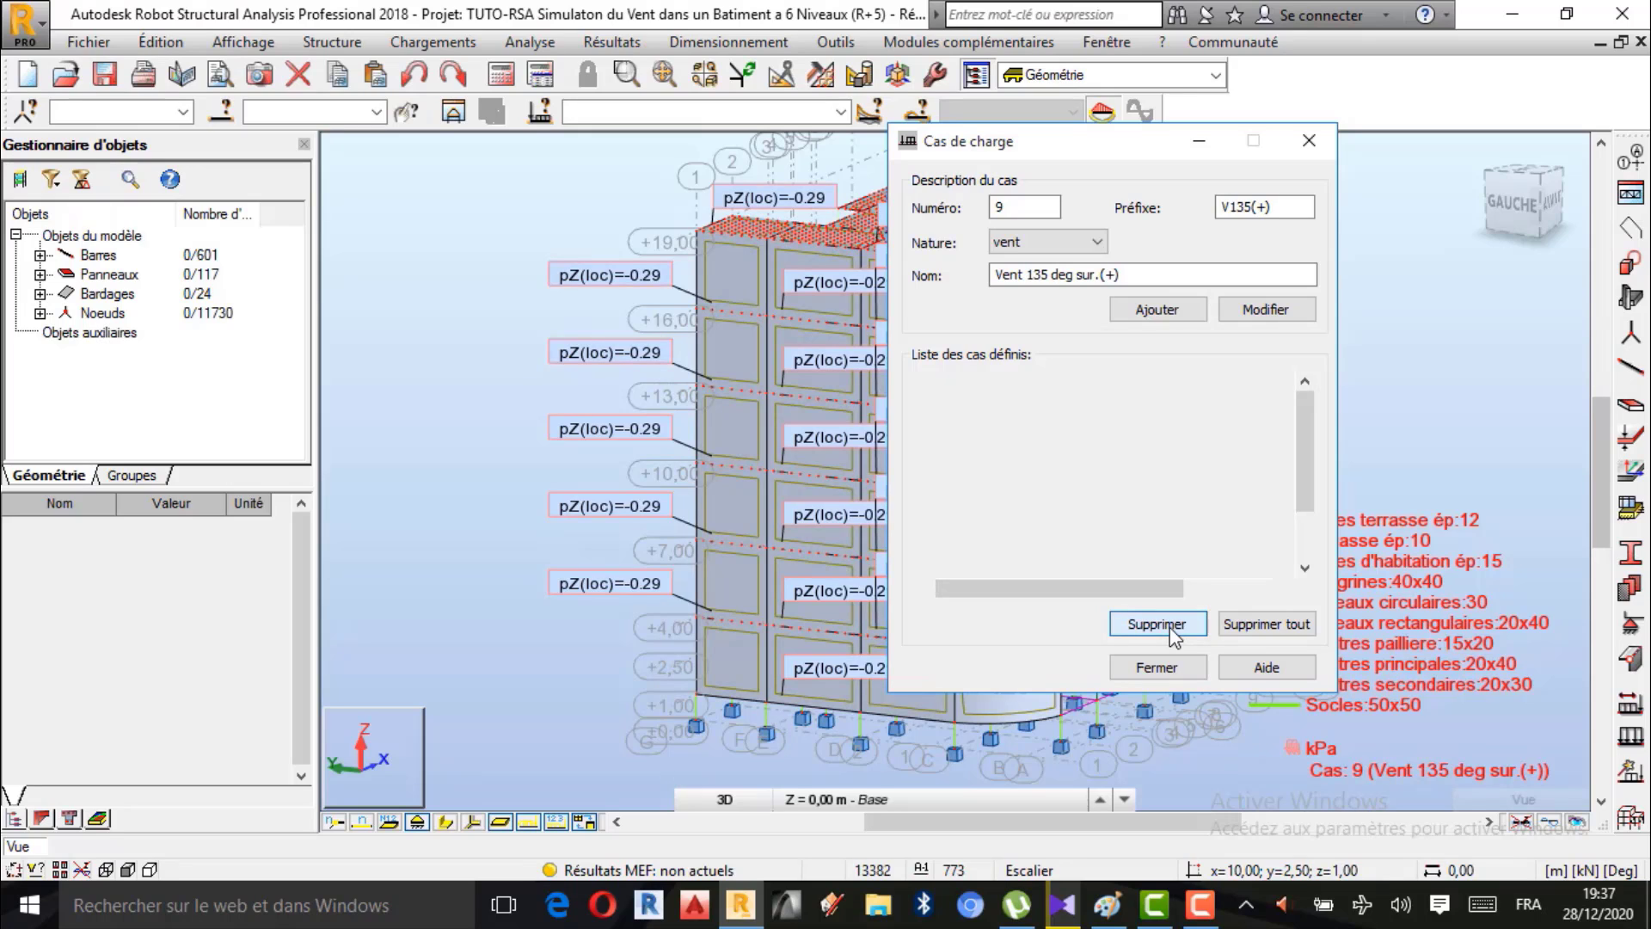
left_click(1169, 627)
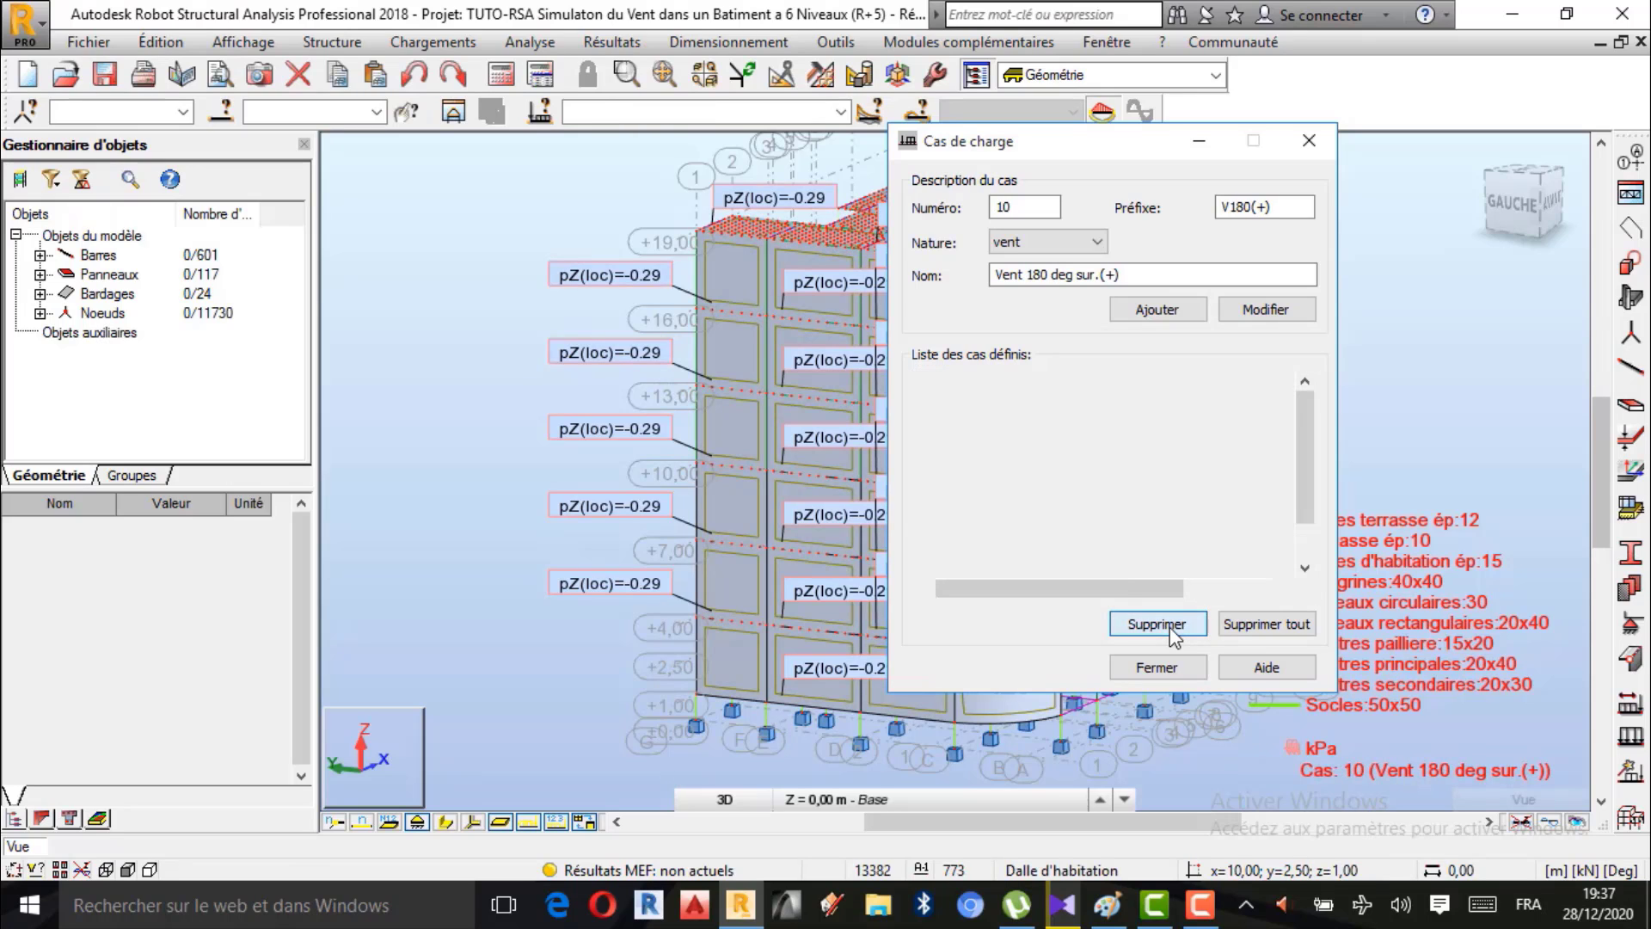
left_click(1157, 623)
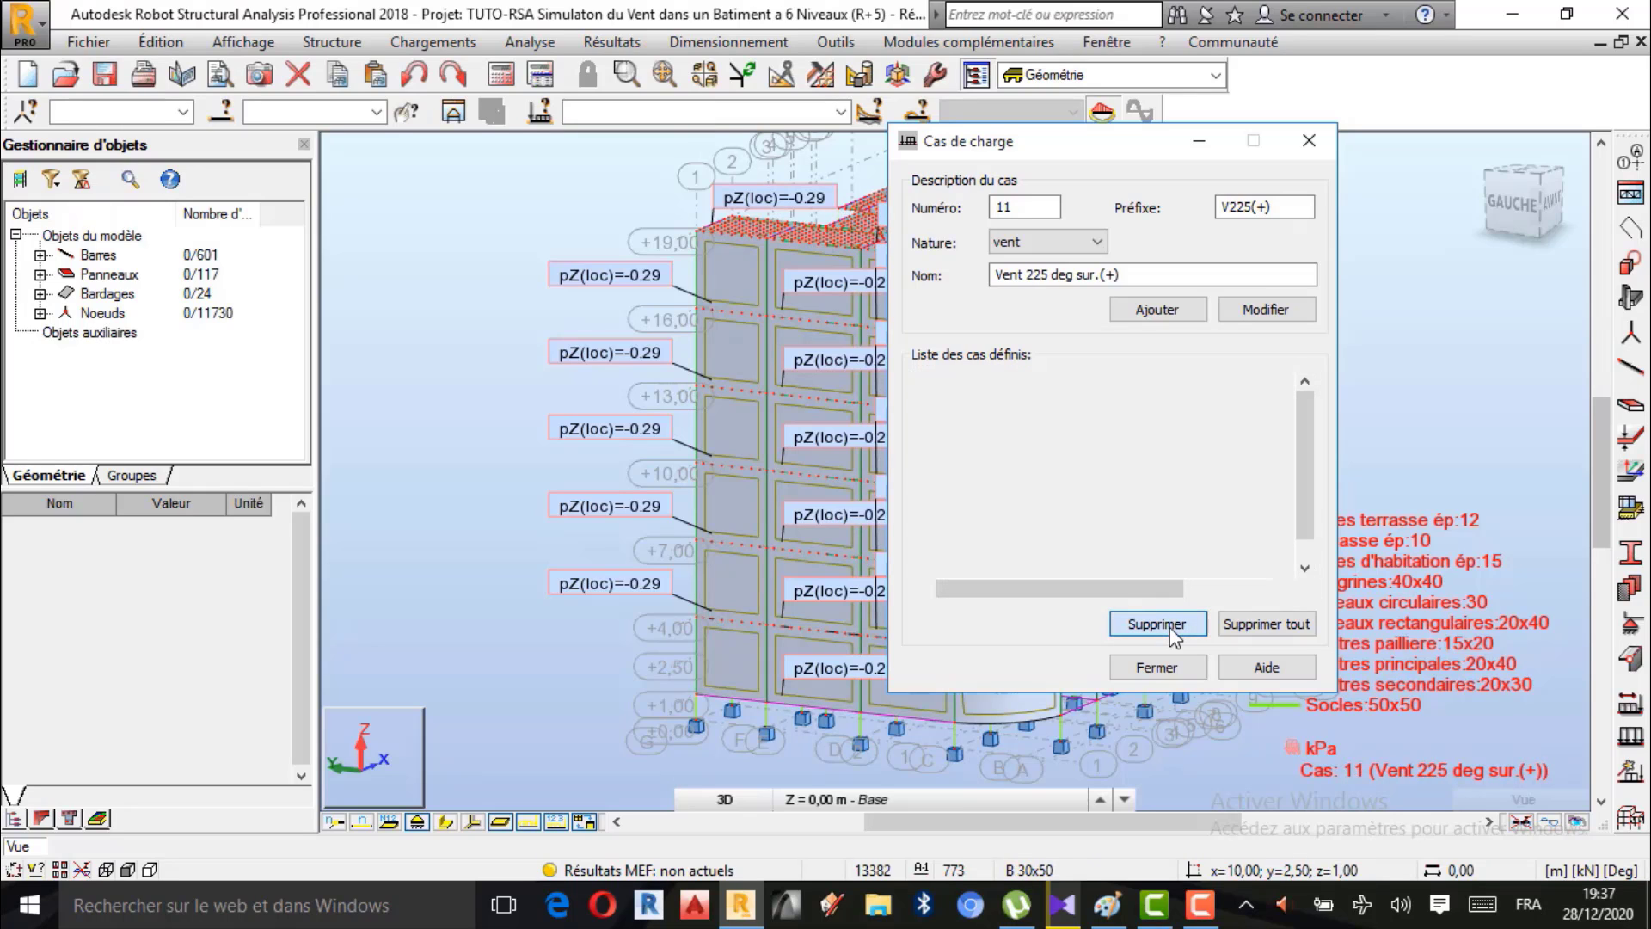
left_click(1171, 626)
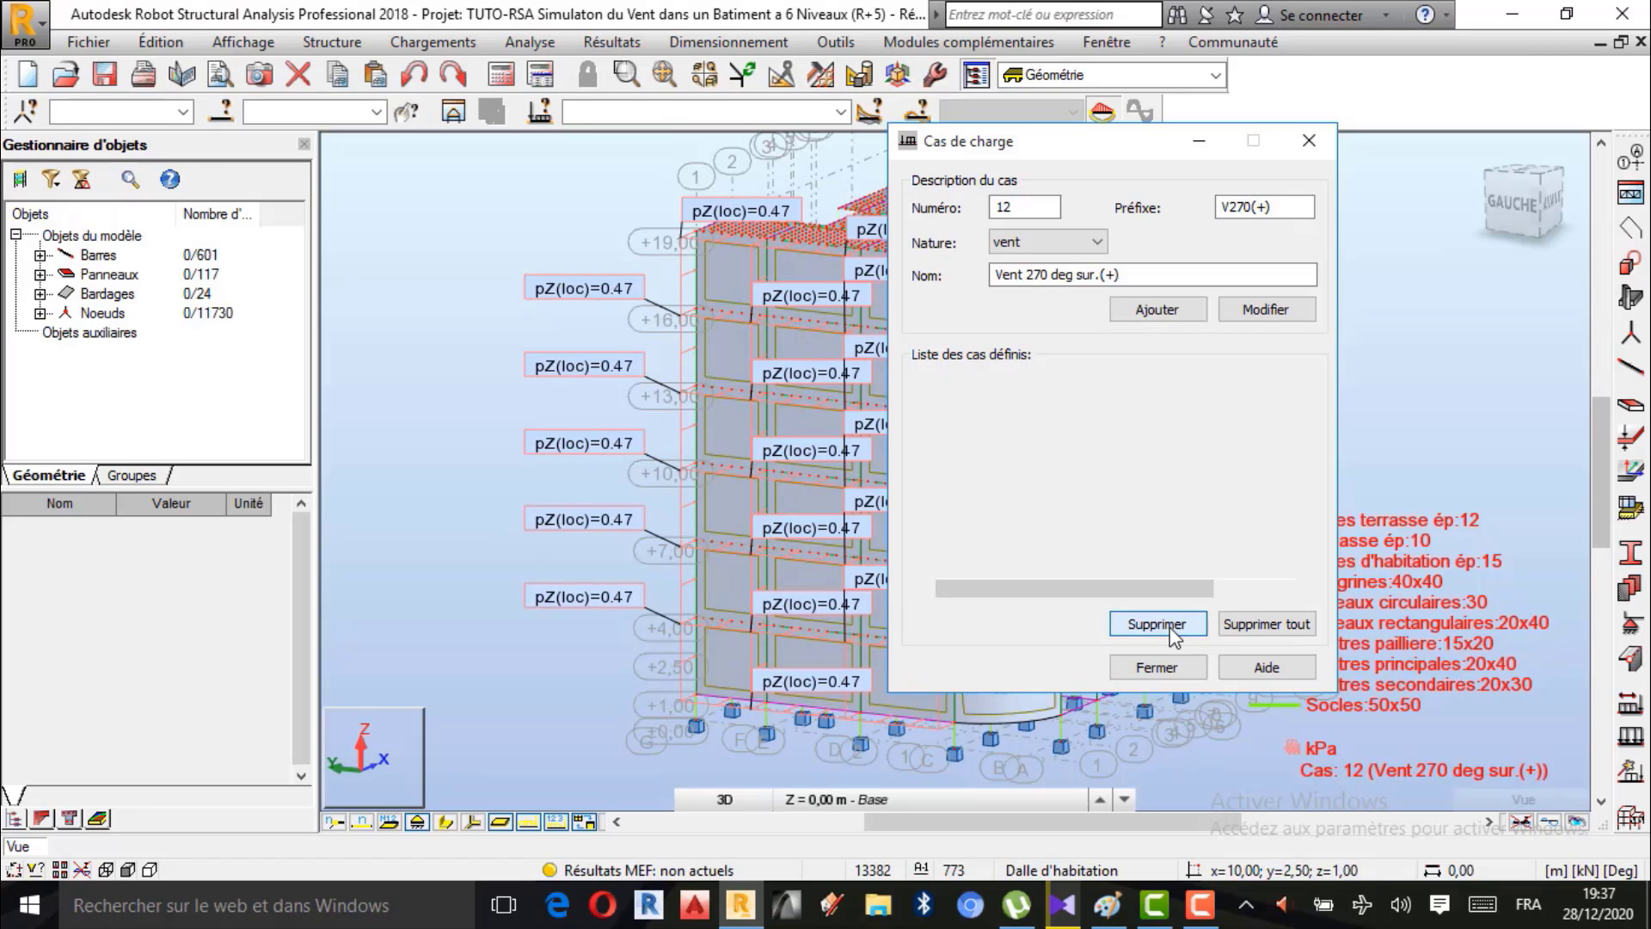
left_click(1171, 625)
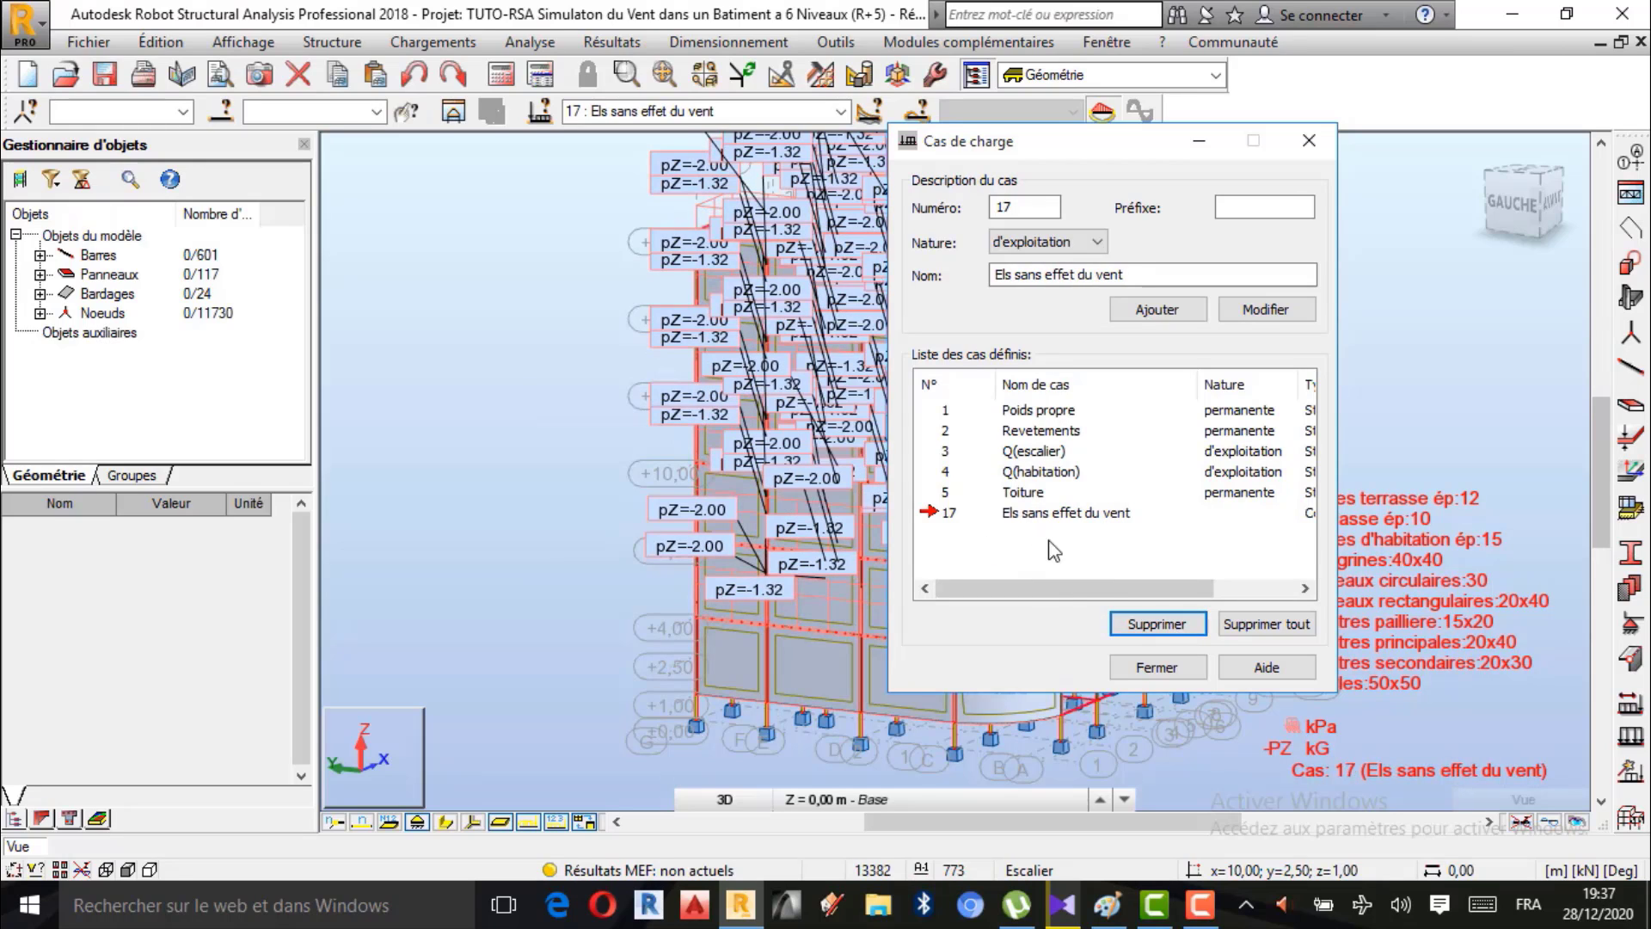
left_click(1161, 625)
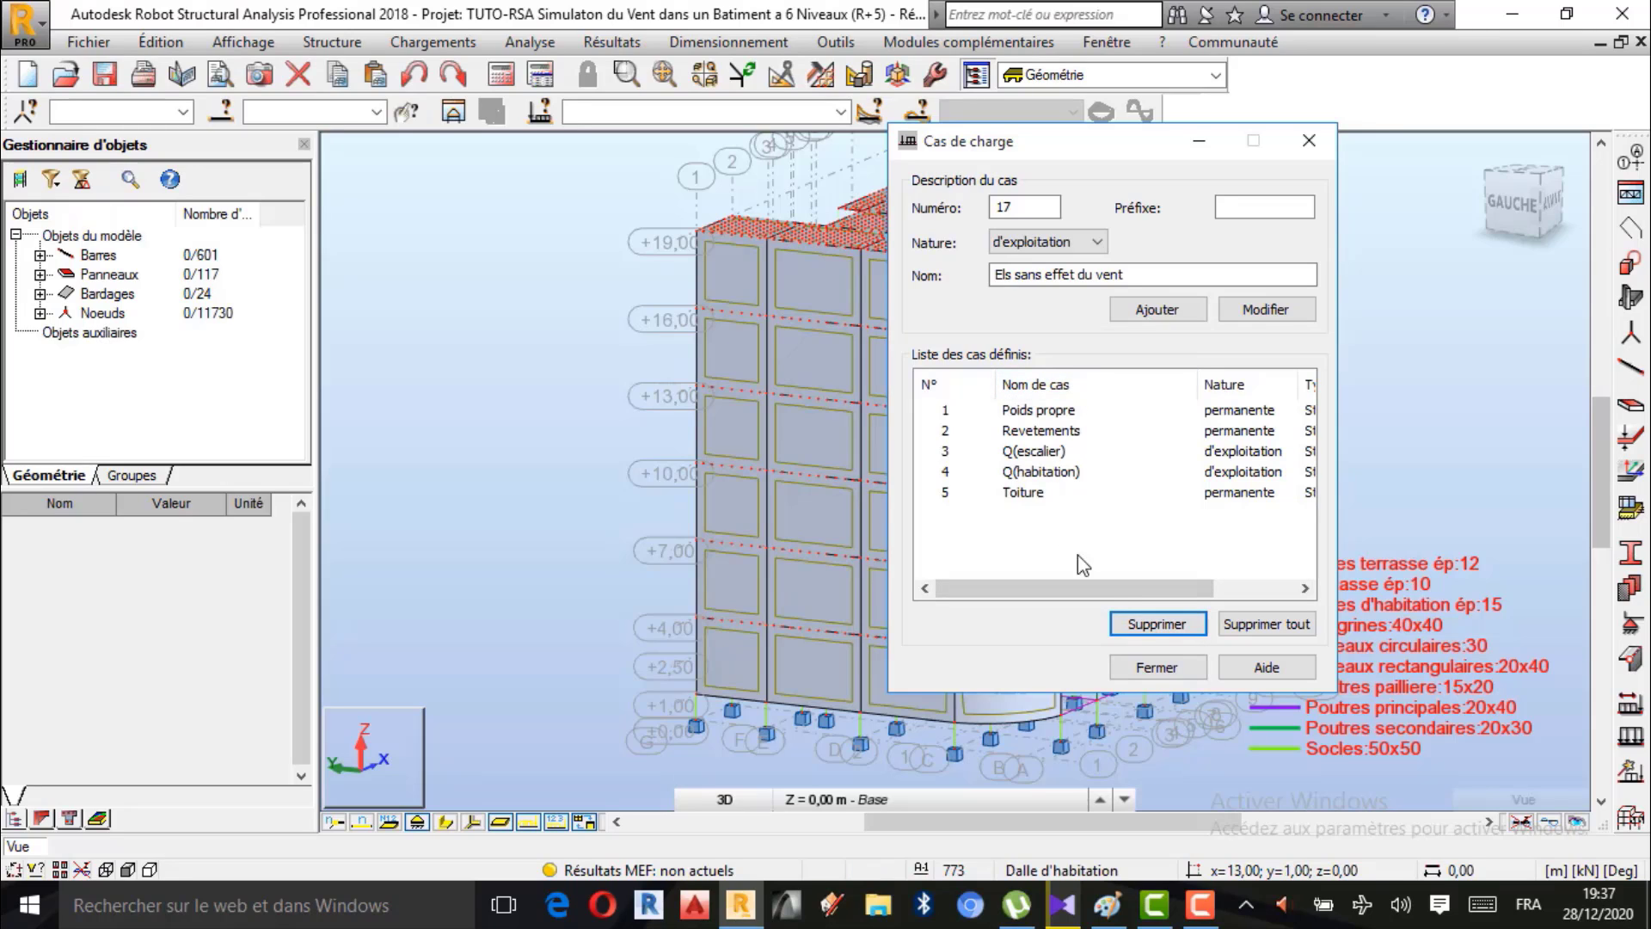
left_click(1157, 668)
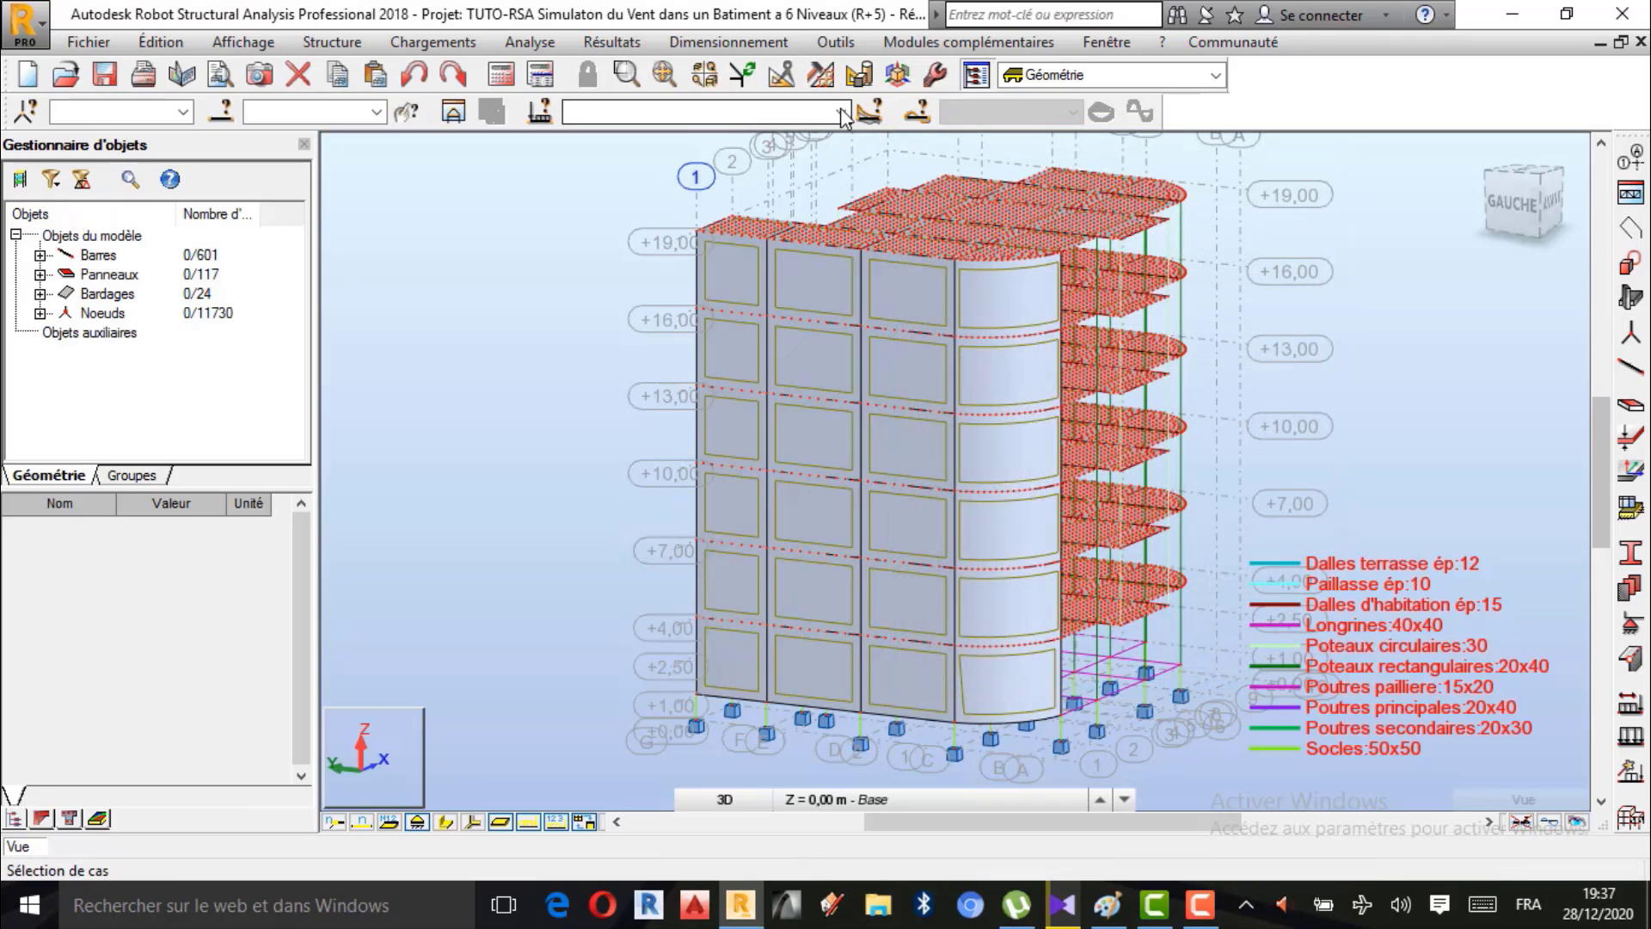
Check the list of remaining load cases and the manual combinations definition without adding a combination.
left_click(841, 113)
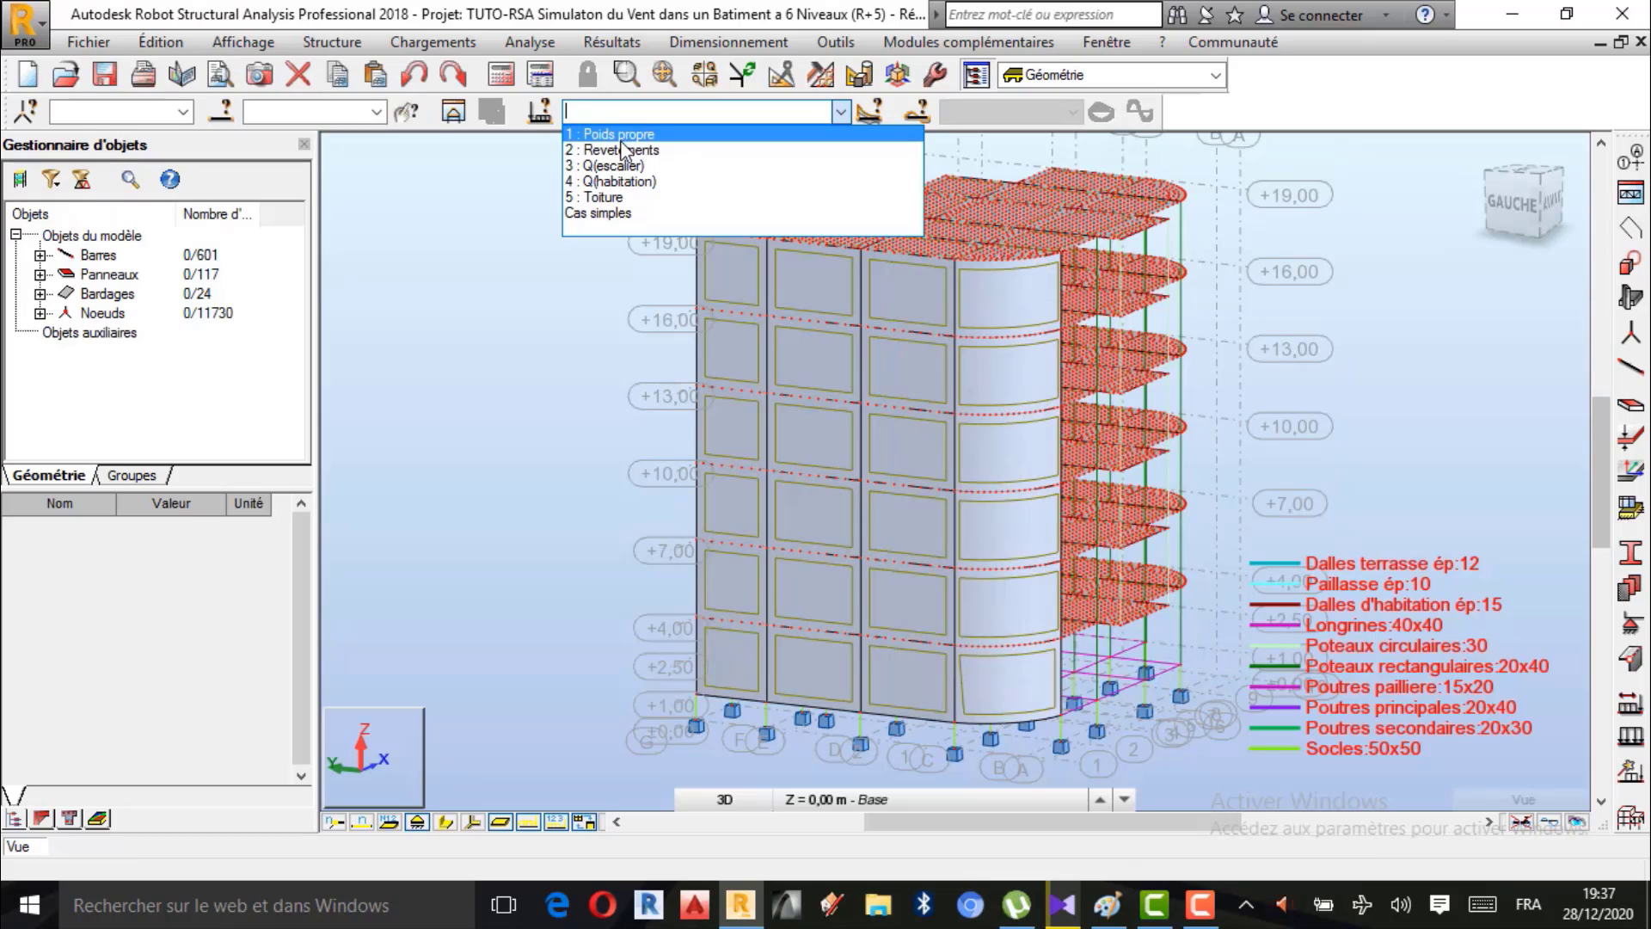
left_click(503, 281)
left_click(445, 41)
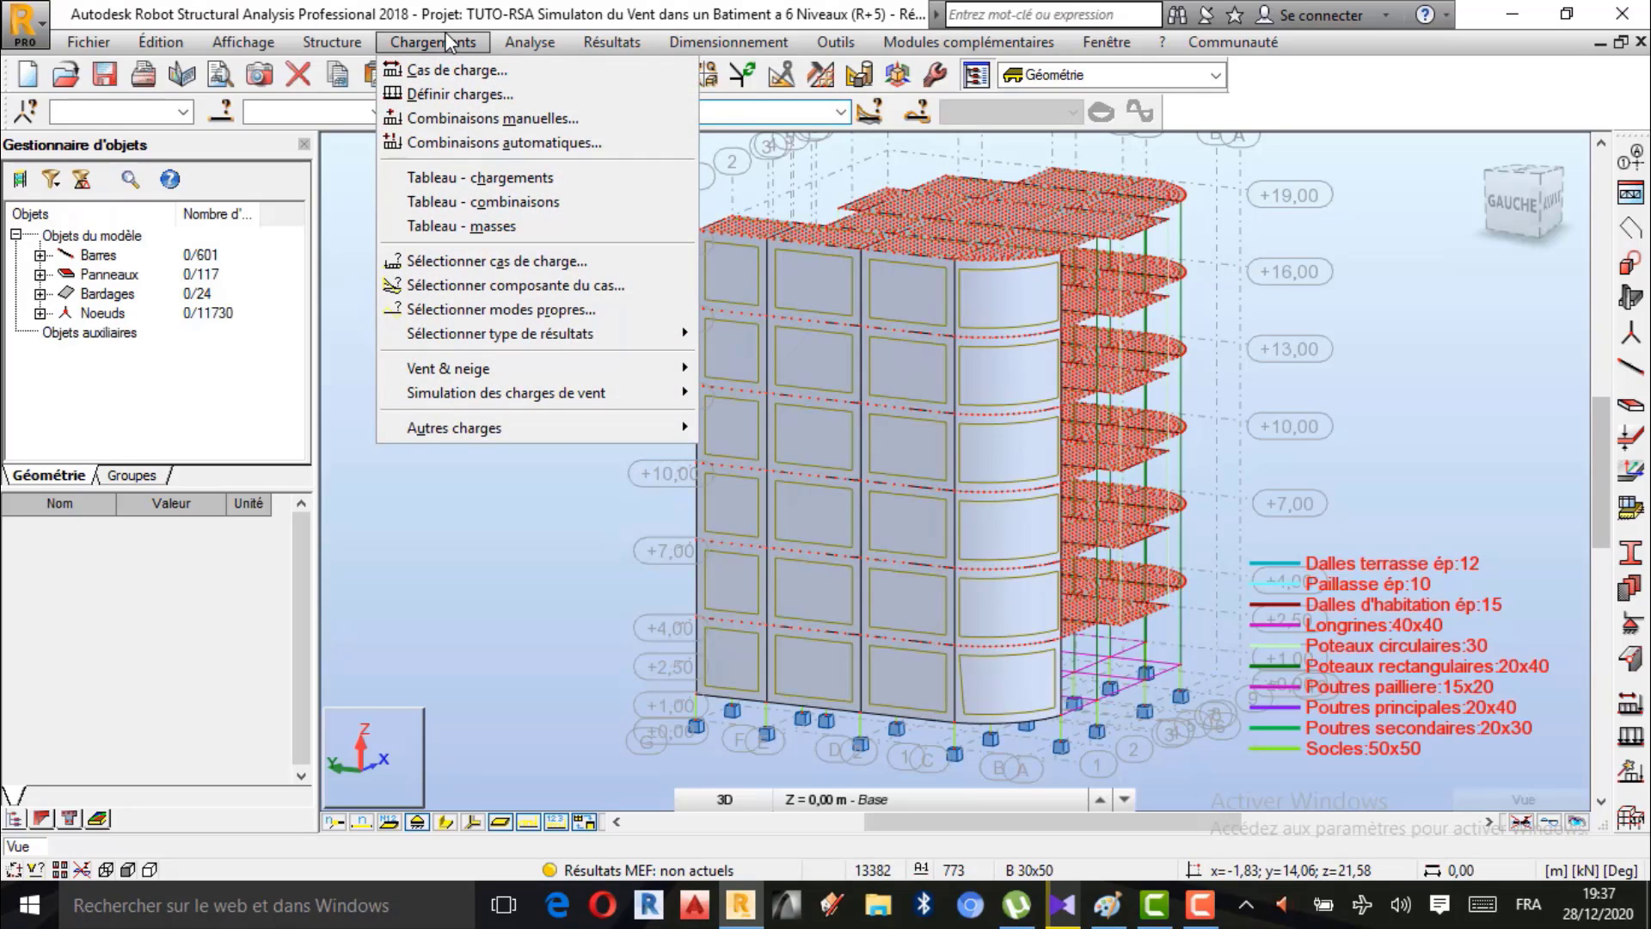
left_click(512, 120)
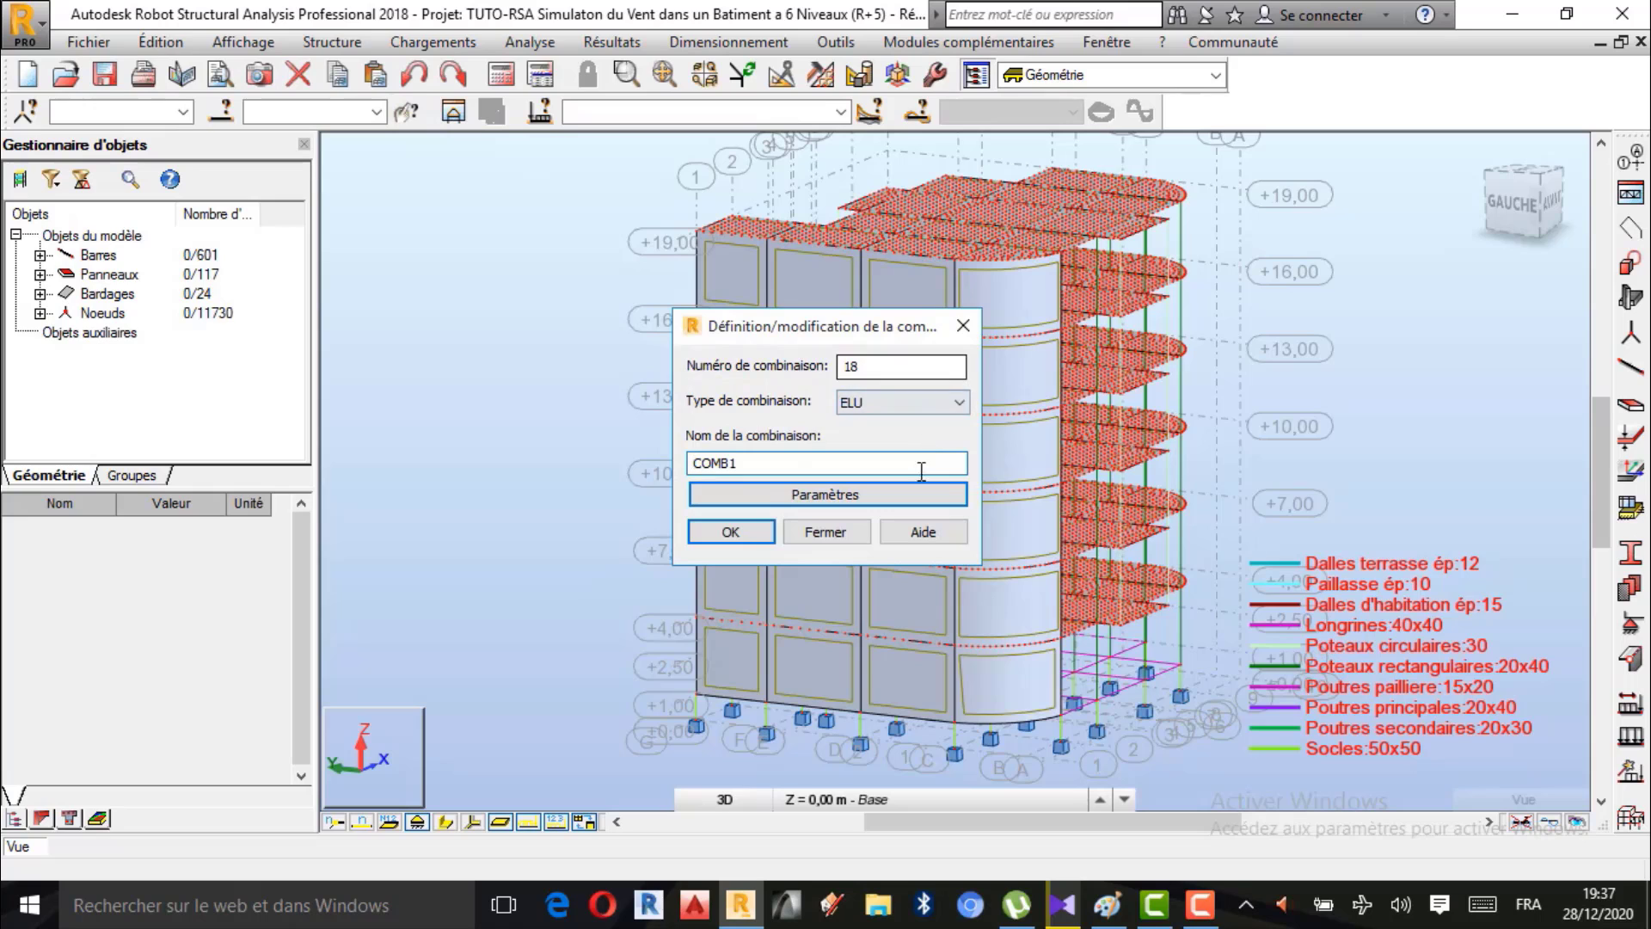
left_click(963, 327)
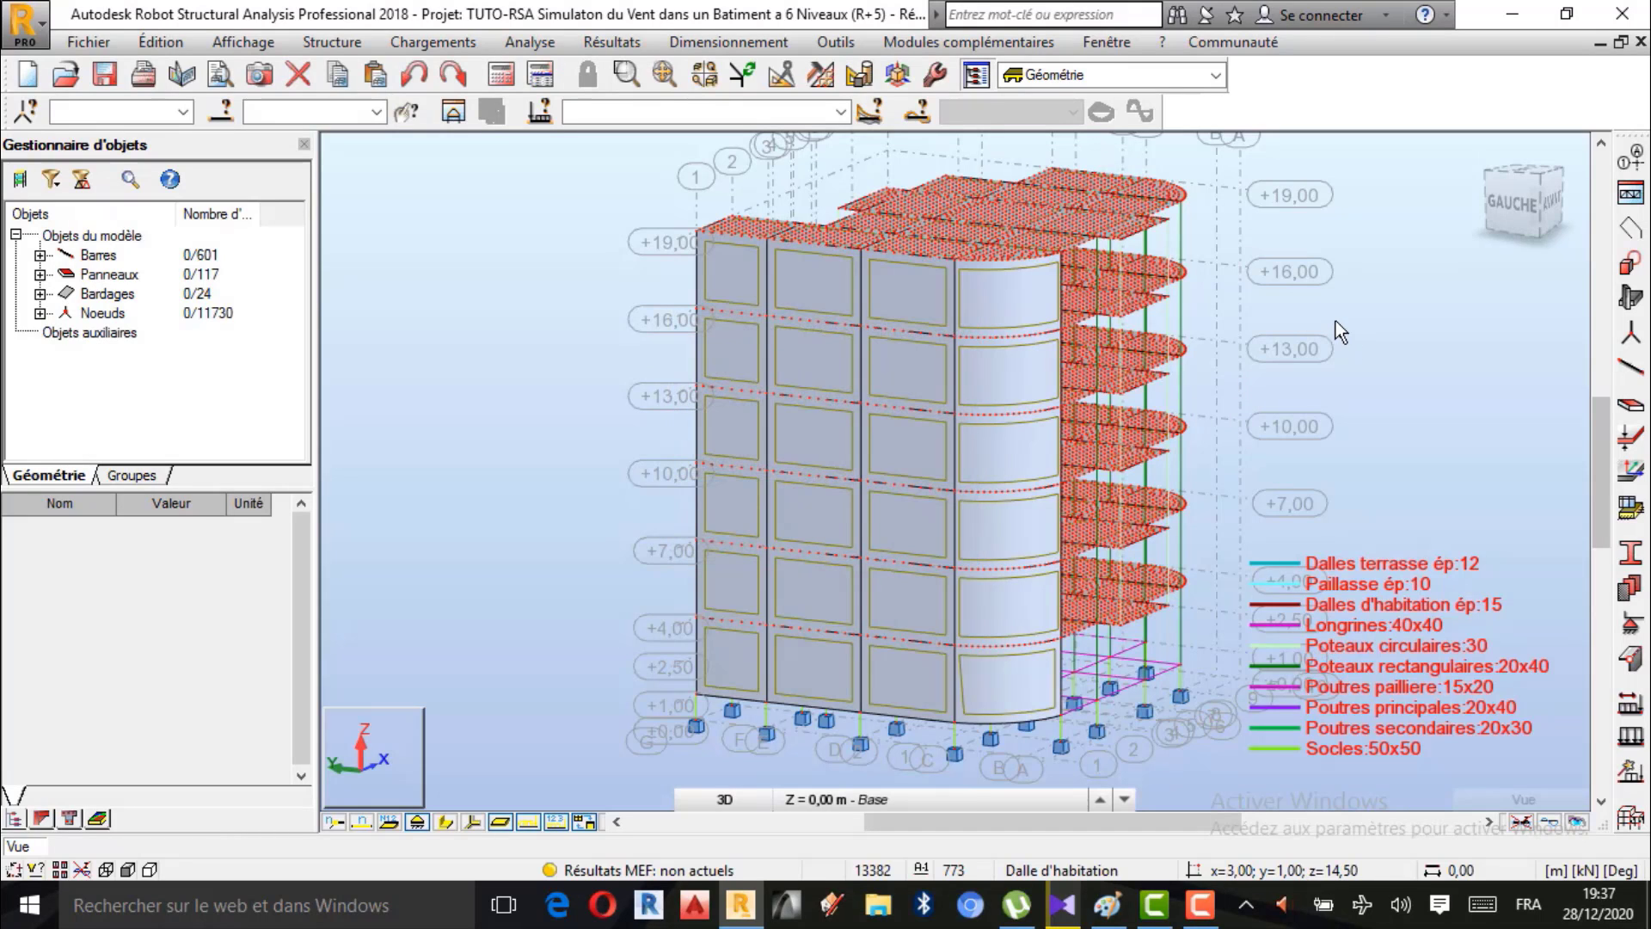
right_click(1207, 277)
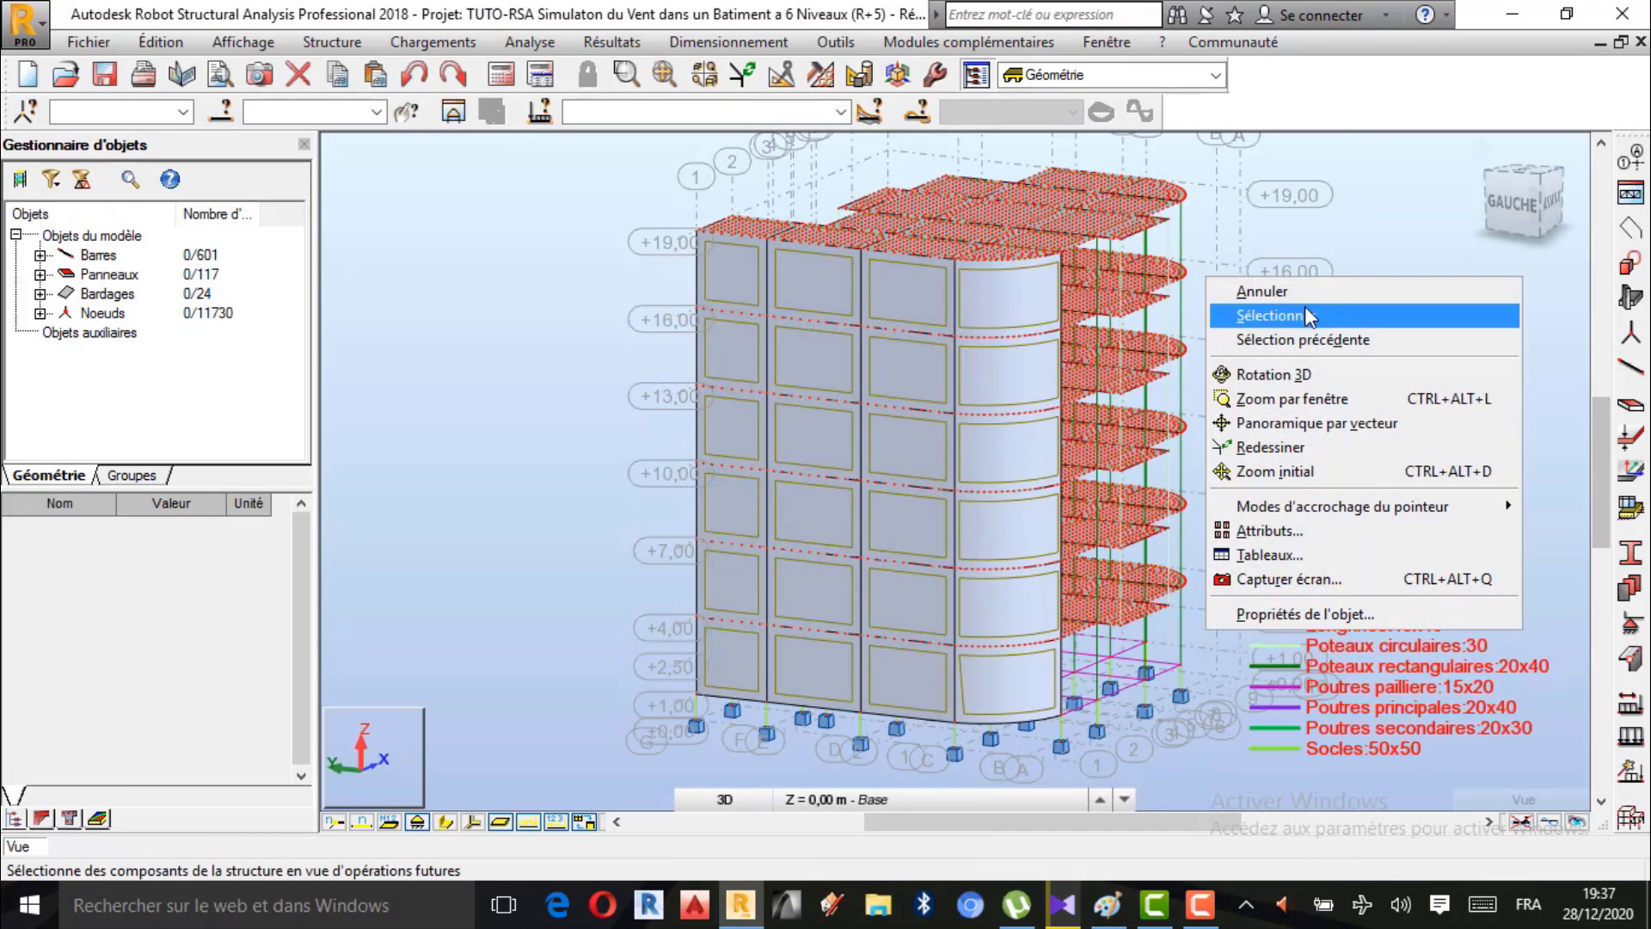
left_click(1279, 375)
right_click(1202, 291)
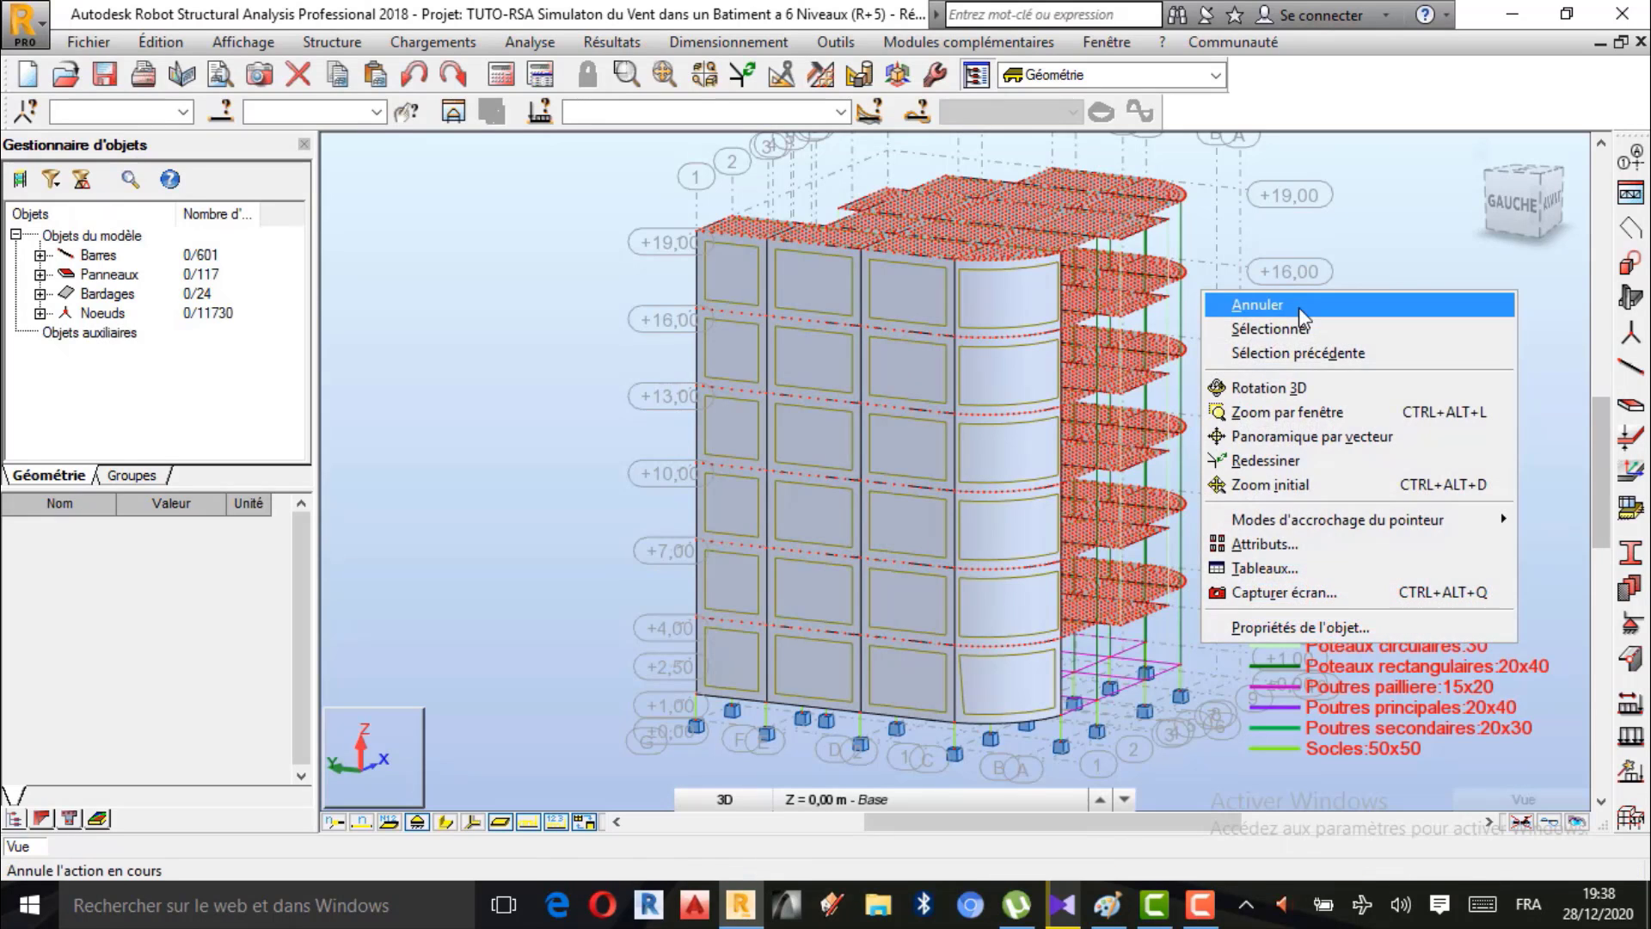
left_click(1293, 306)
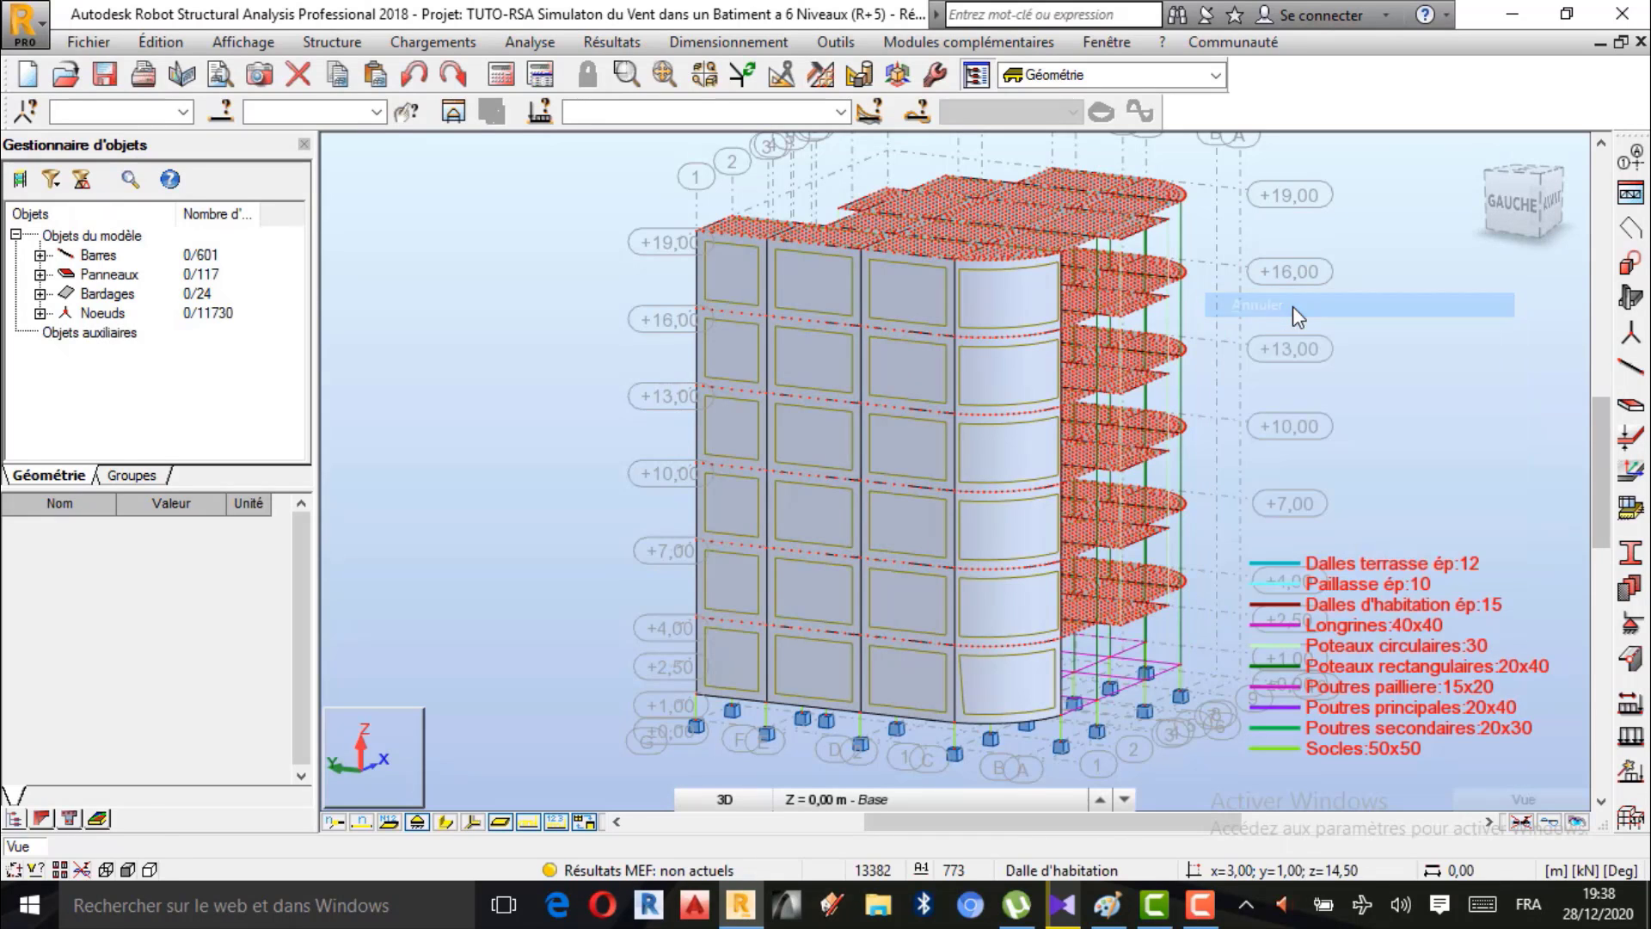
Select all 24 cladding panels on the building's facade, from the top storey down to the ground storey, and delete them.
left_click(738, 281)
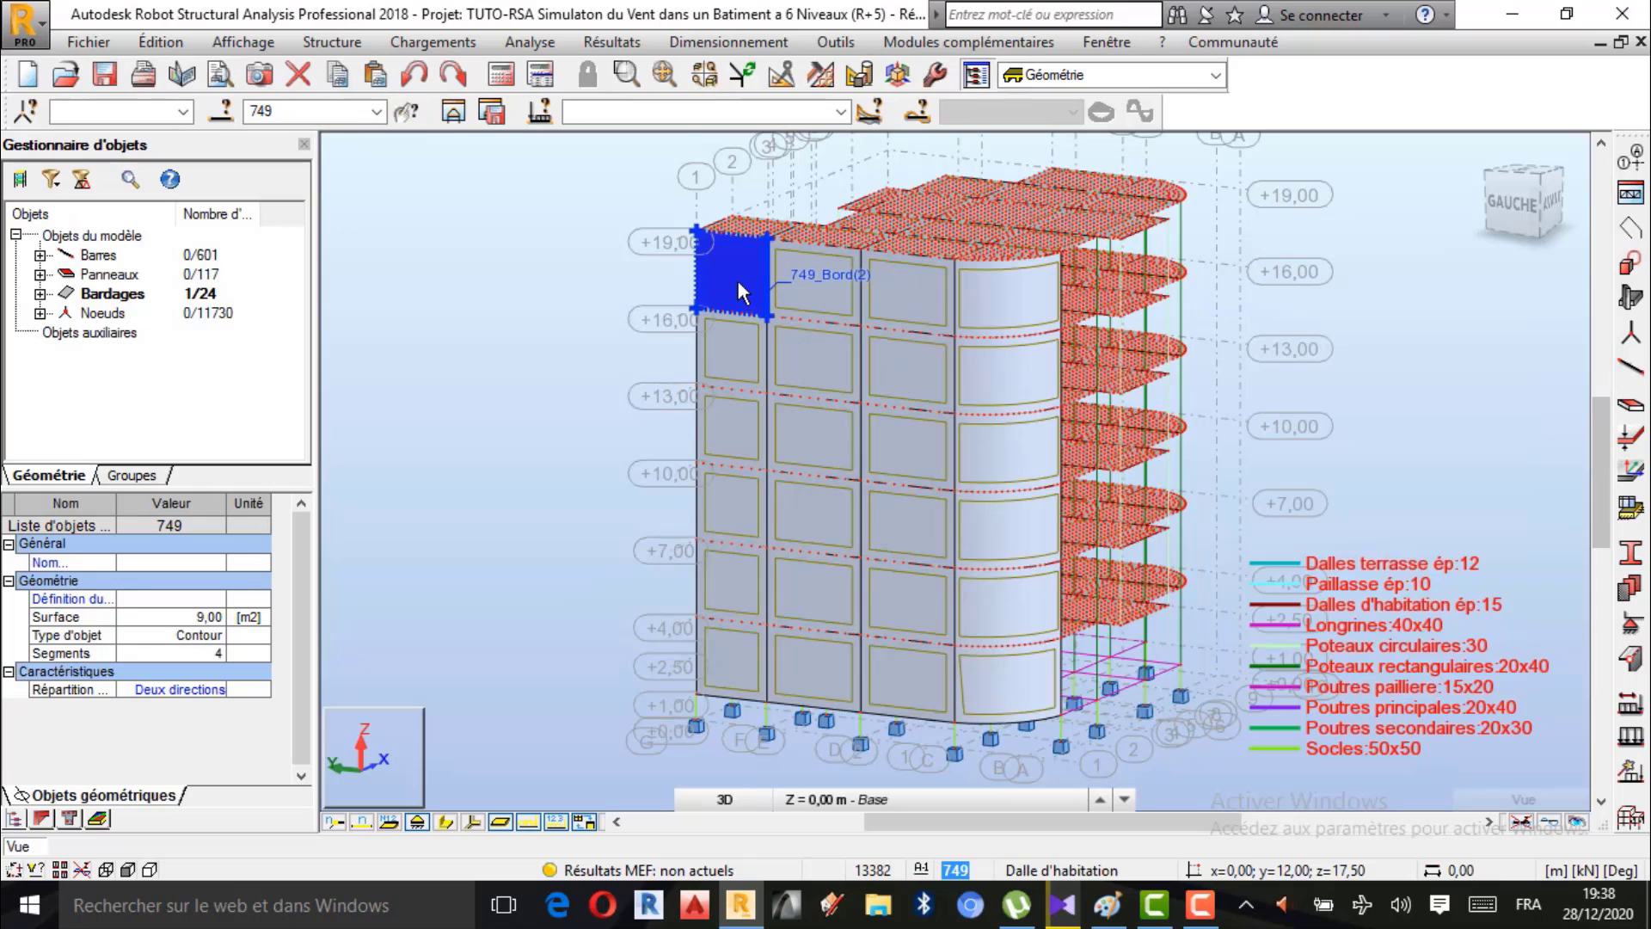
left_click(800, 276, "ctrl")
left_click(927, 292, "ctrl")
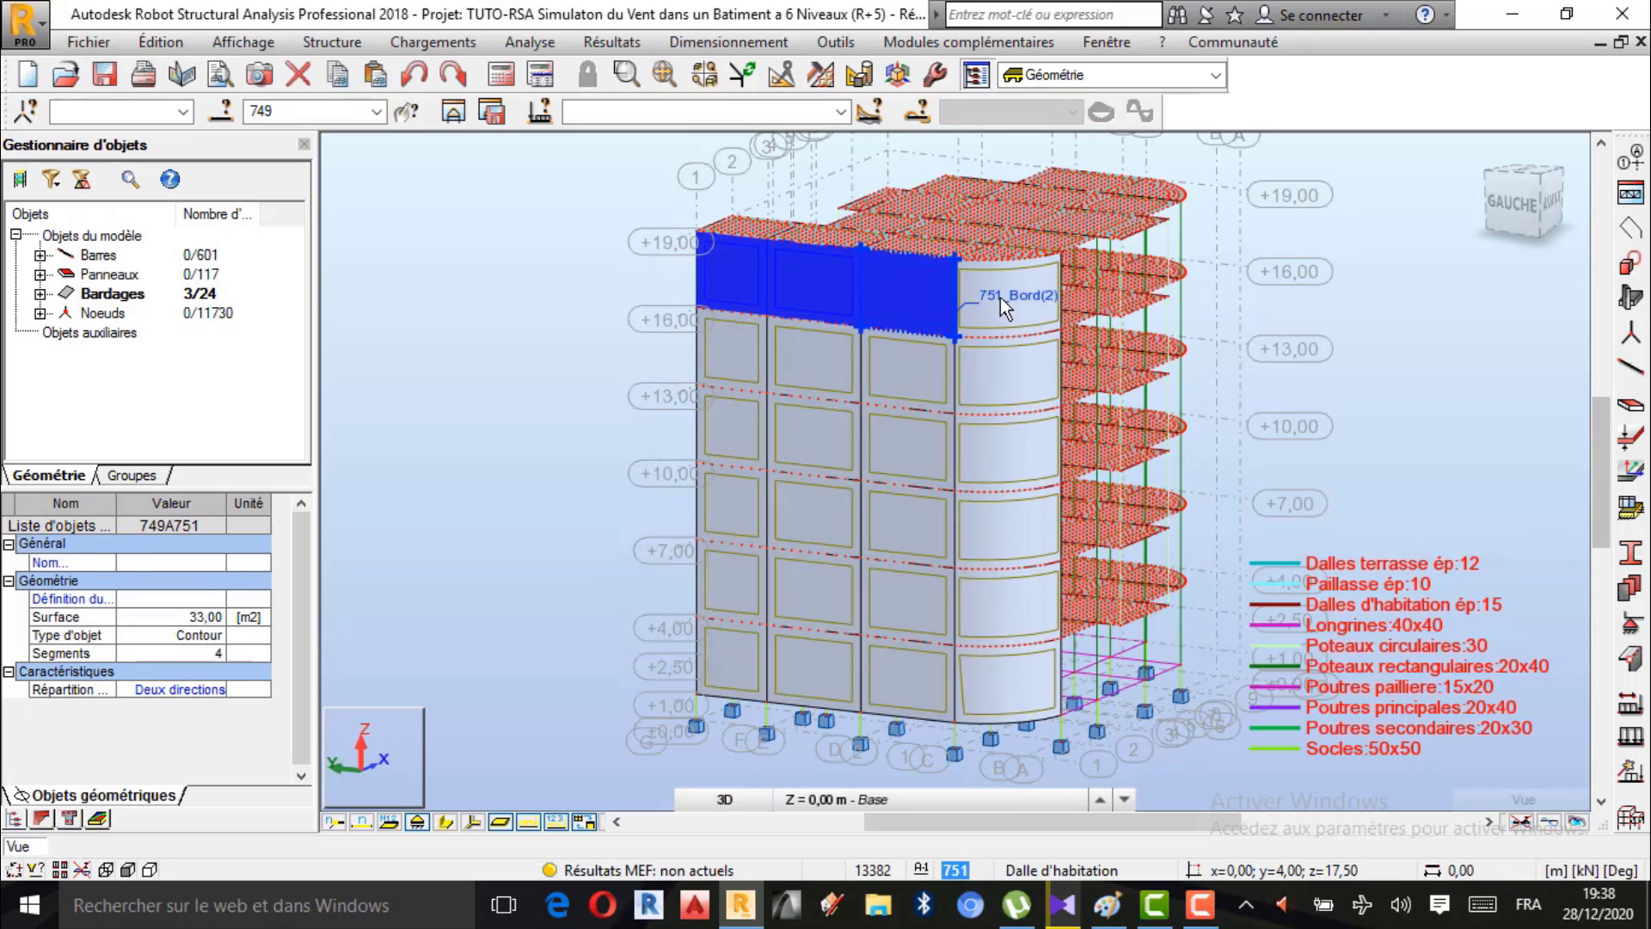
left_click(999, 298, "ctrl")
left_click(741, 355, "ctrl")
left_click(792, 352, "ctrl")
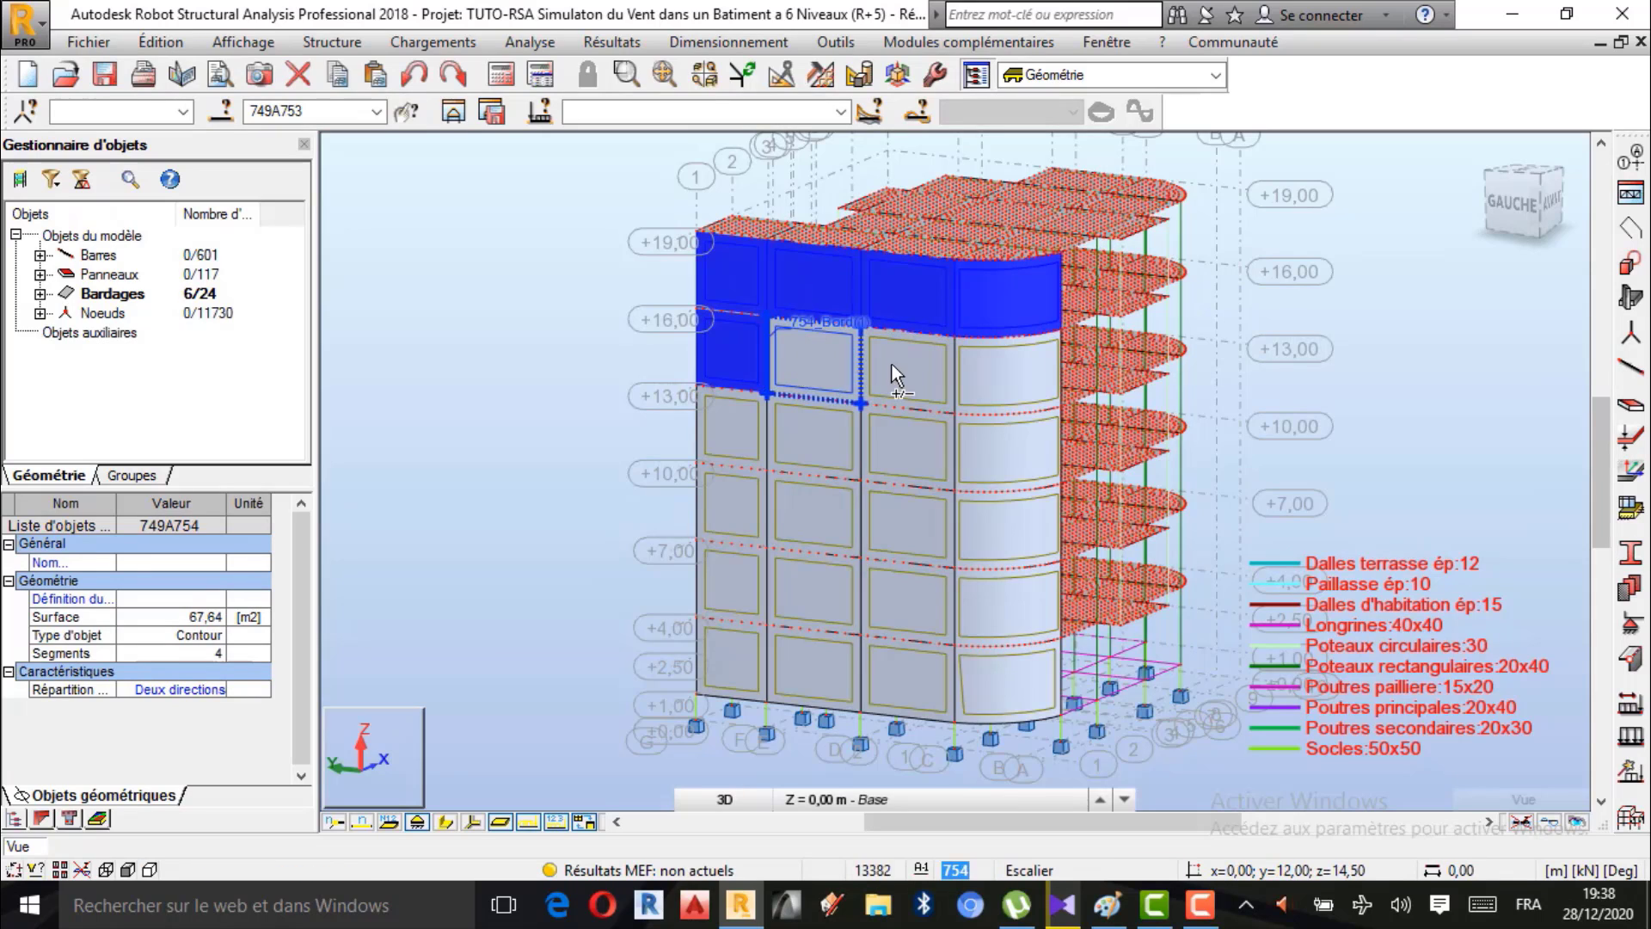
left_click(895, 364, "ctrl")
left_click(1005, 370, "ctrl")
left_click(720, 426, "ctrl")
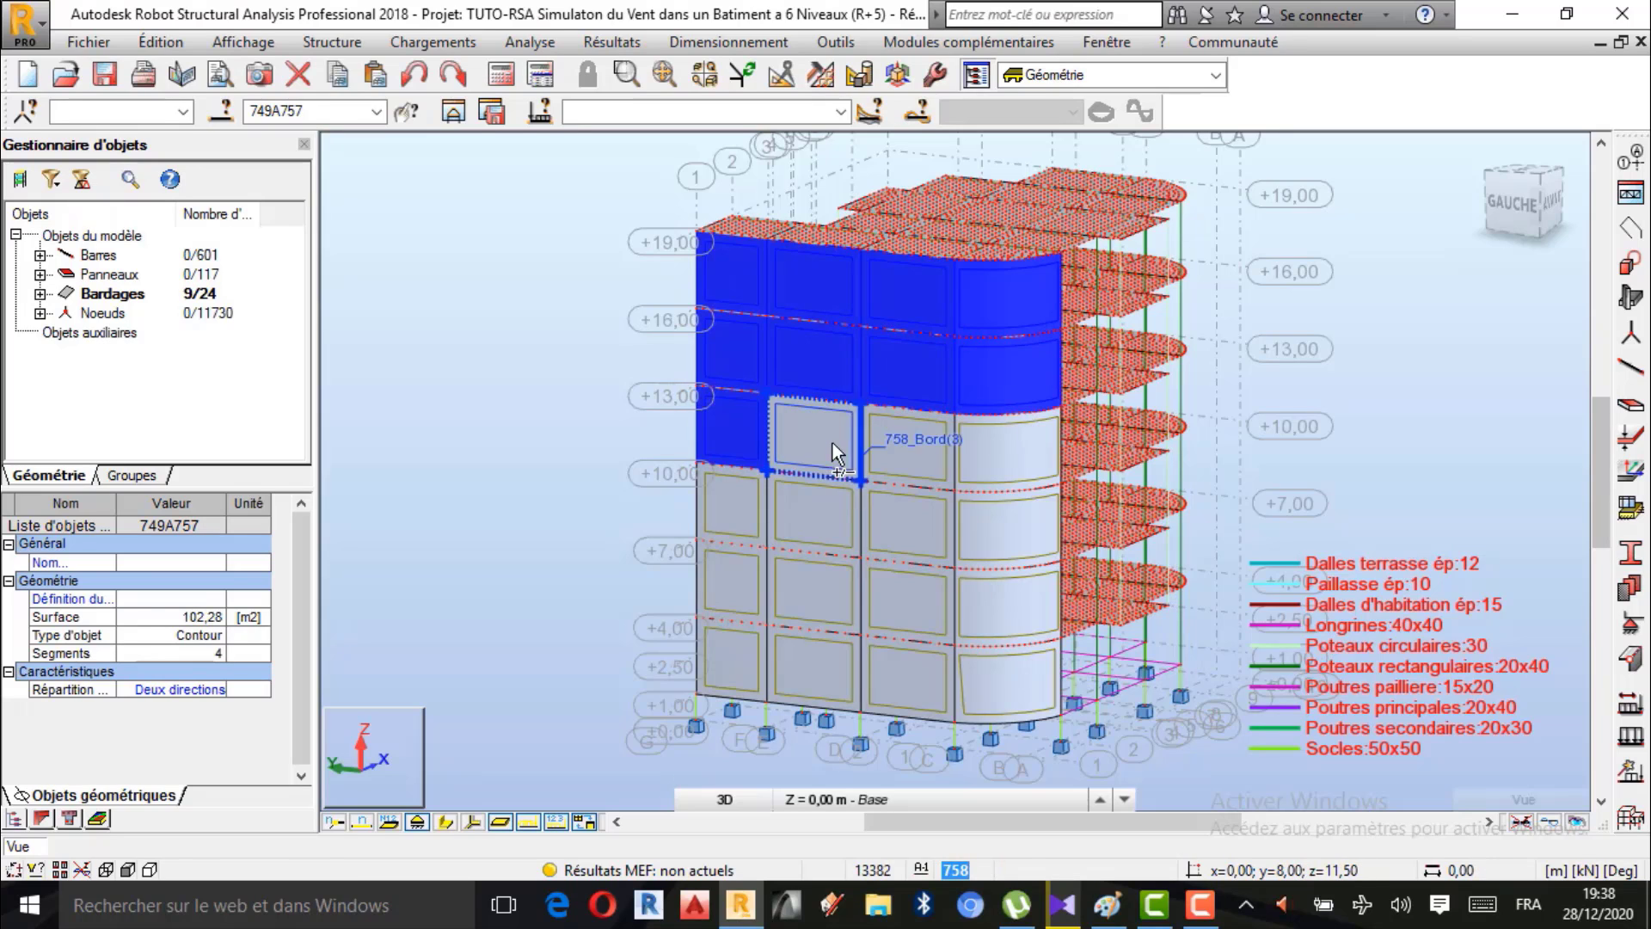
left_click(833, 442, "ctrl")
left_click(886, 437, "ctrl")
left_click(994, 446, "ctrl")
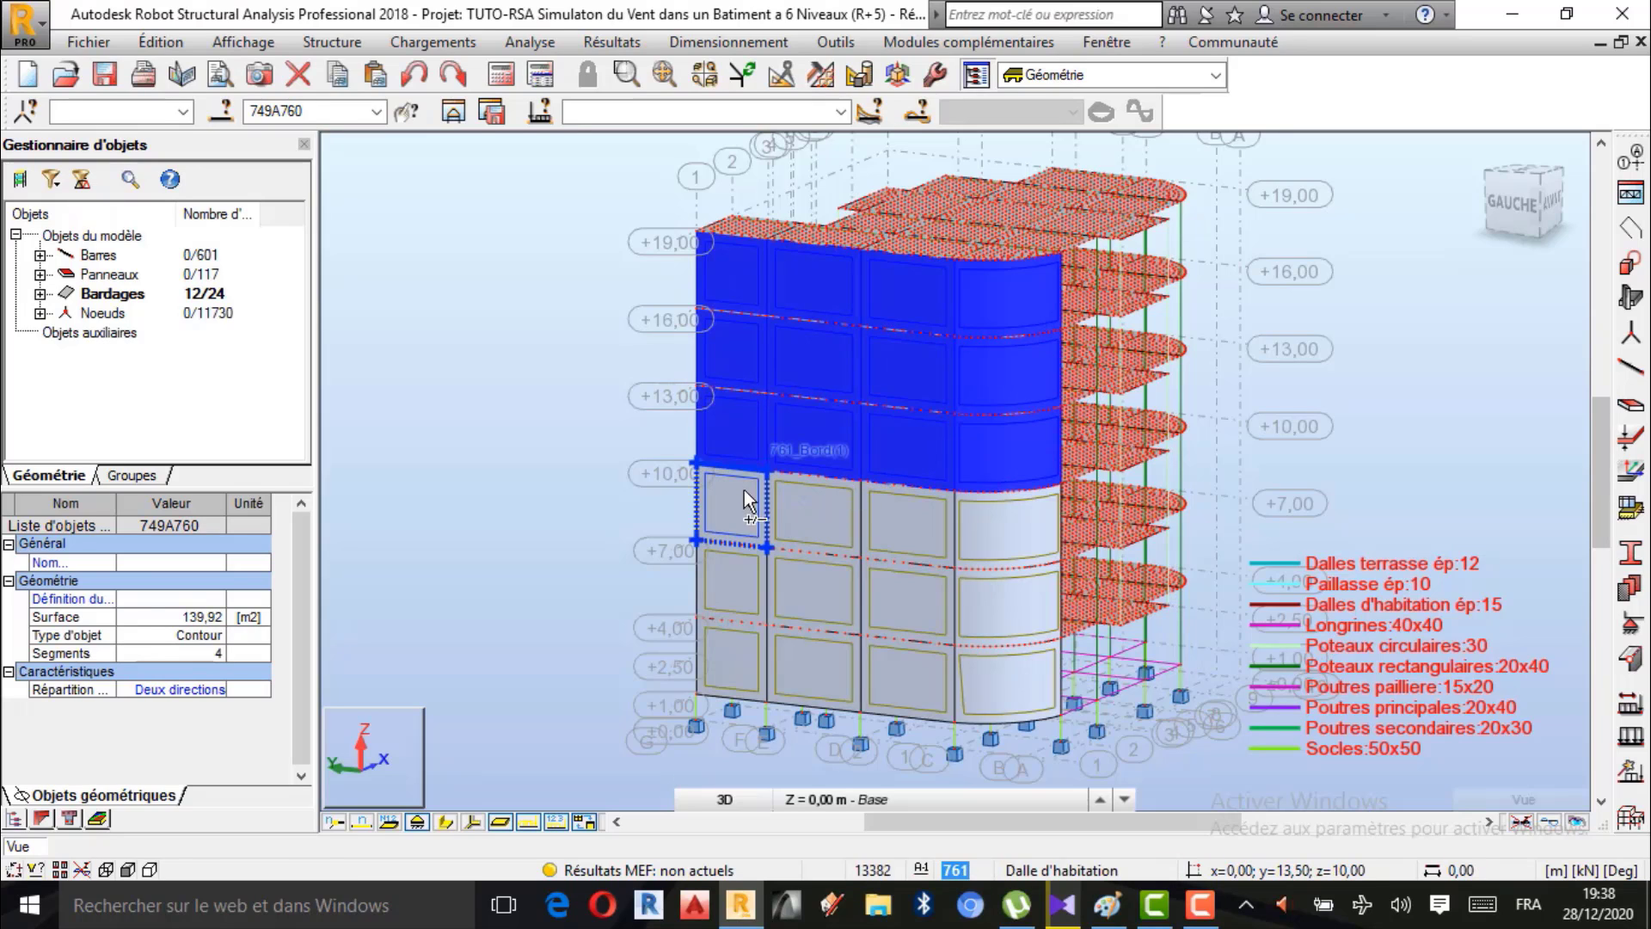
left_click(744, 489, "ctrl")
left_click(797, 504, "ctrl")
left_click(972, 524, "ctrl")
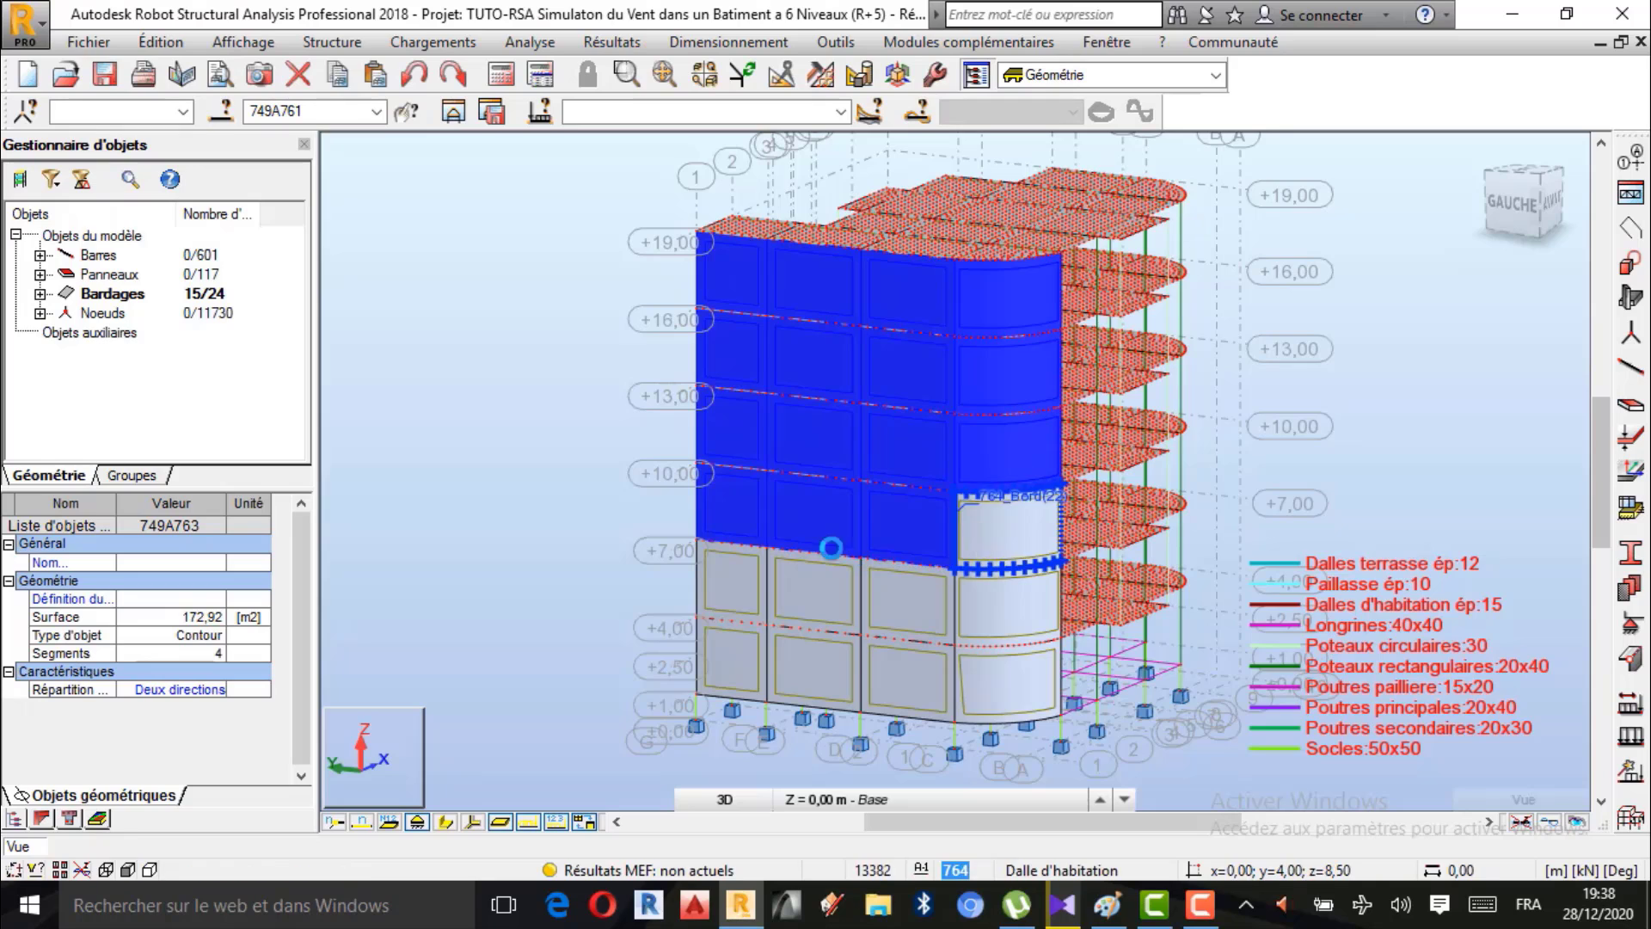
left_click(738, 585, "ctrl")
left_click(810, 580, "ctrl")
left_click(896, 590, "ctrl")
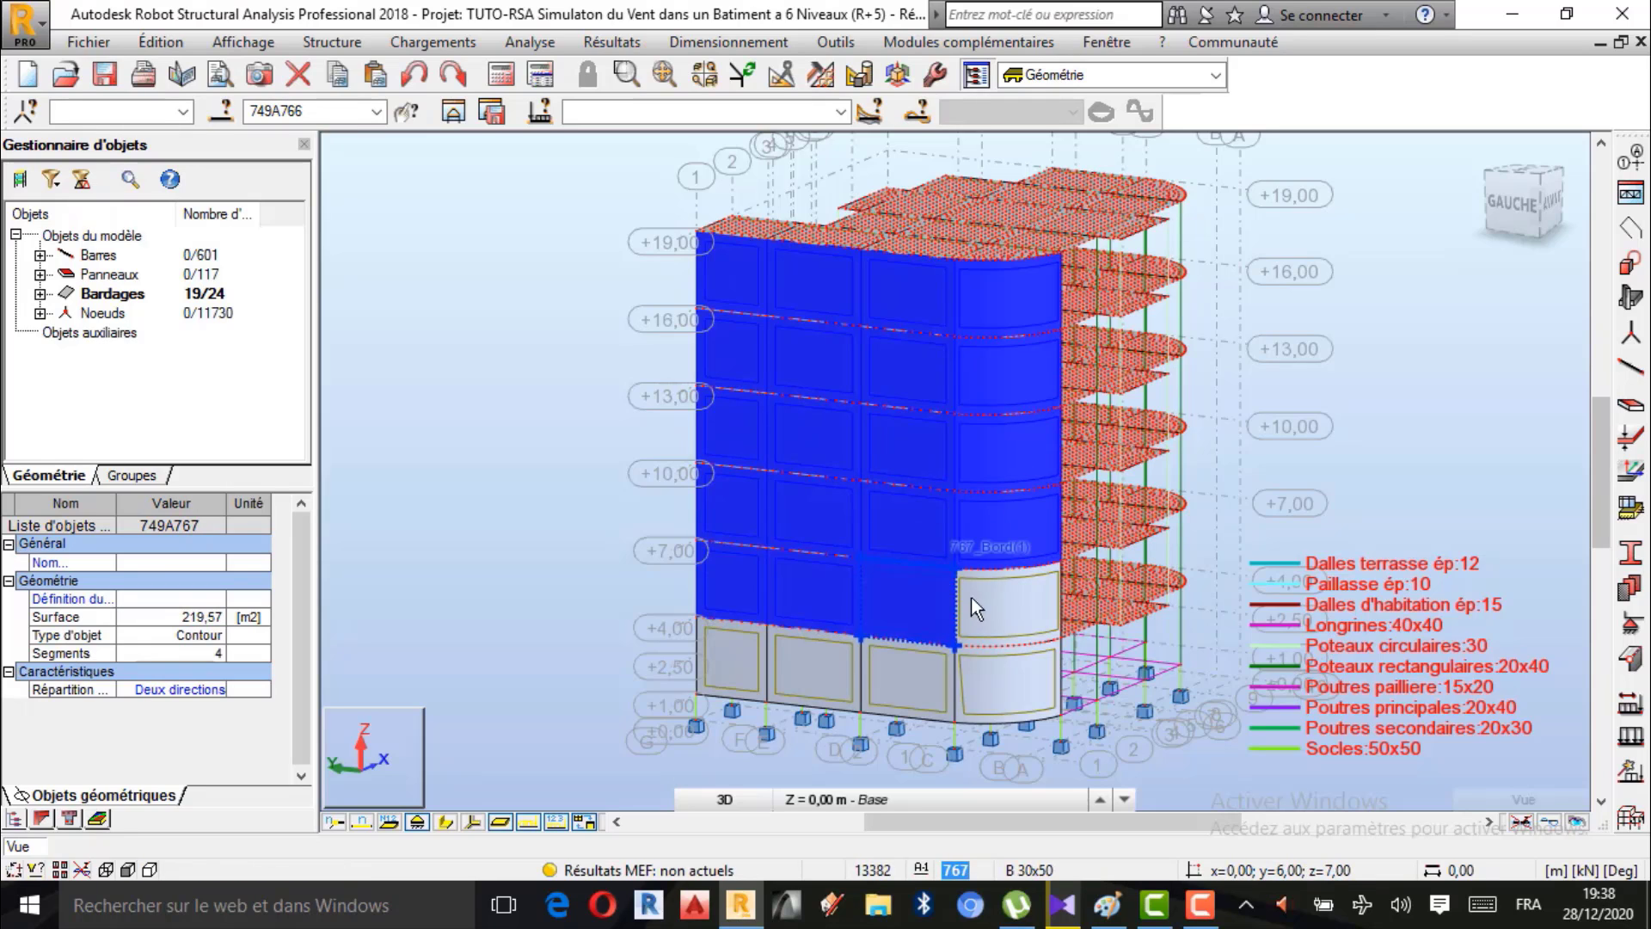
left_click(972, 596, "ctrl")
left_click(737, 666, "ctrl")
left_click(812, 664, "ctrl")
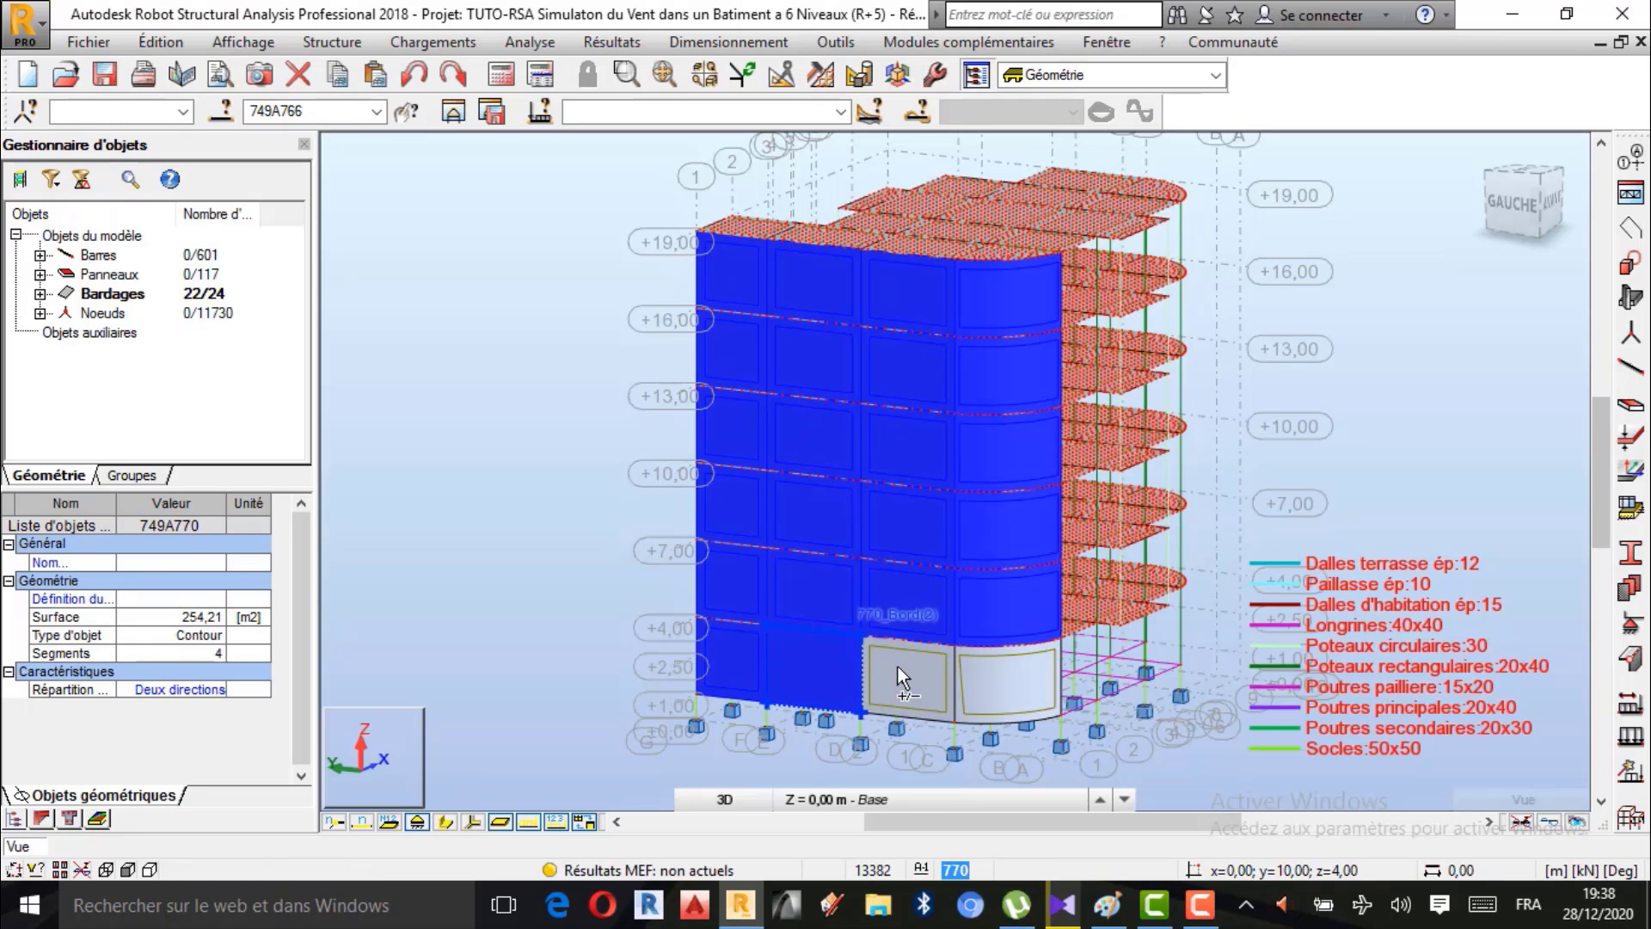
left_click(900, 667, "ctrl")
left_click(993, 673, "ctrl")
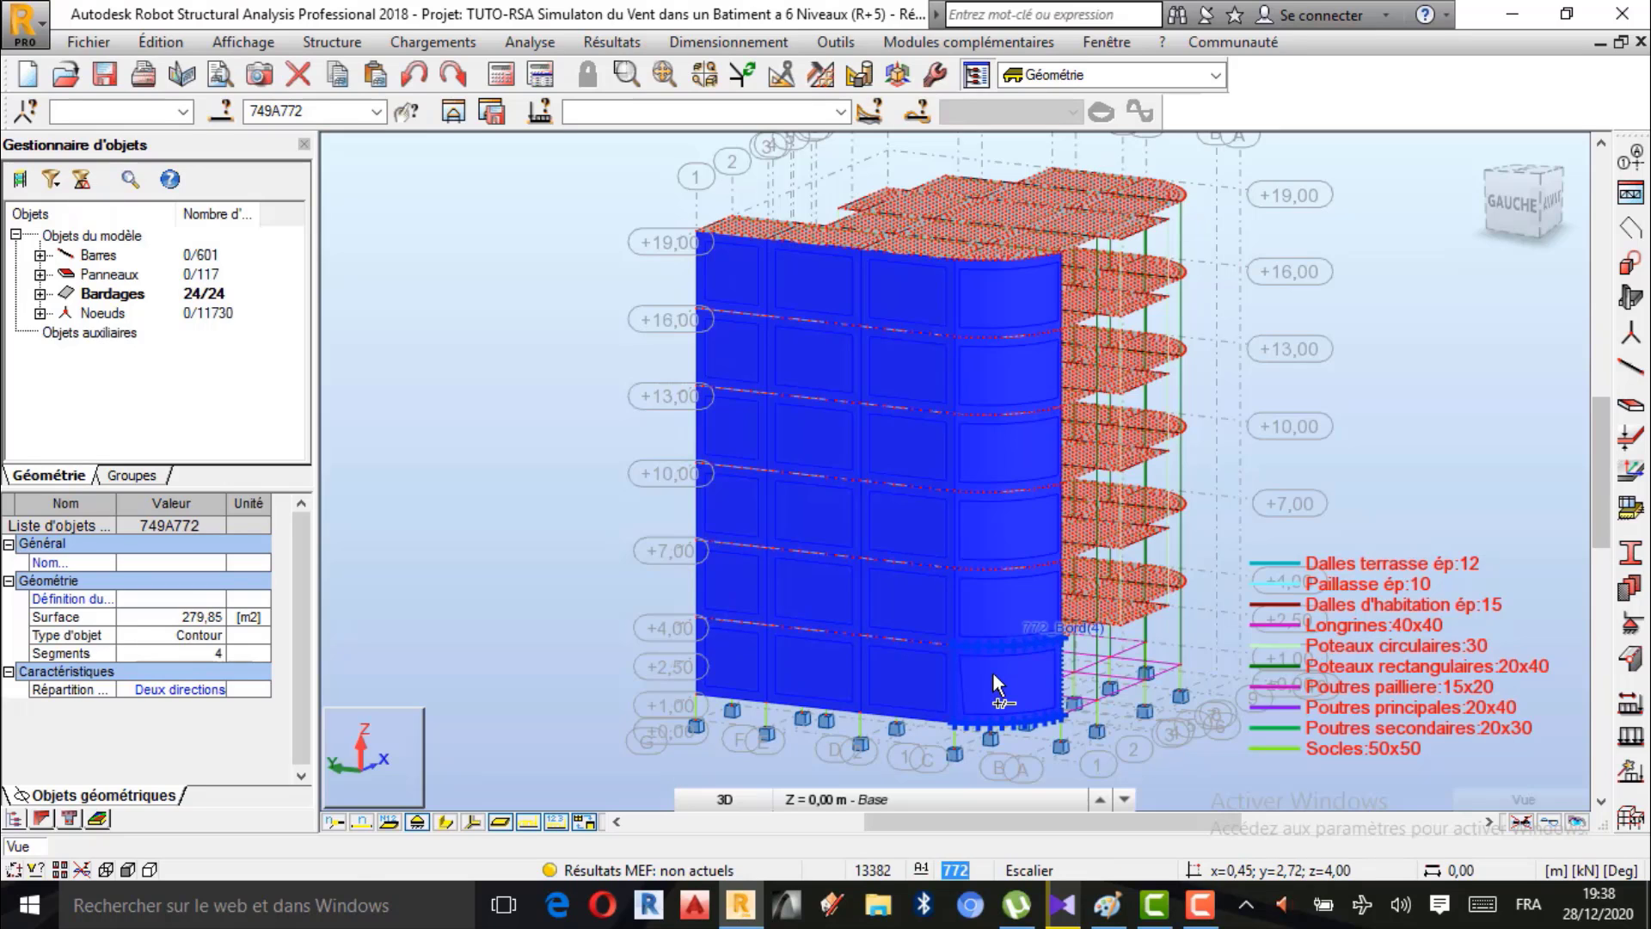
key("Delete")
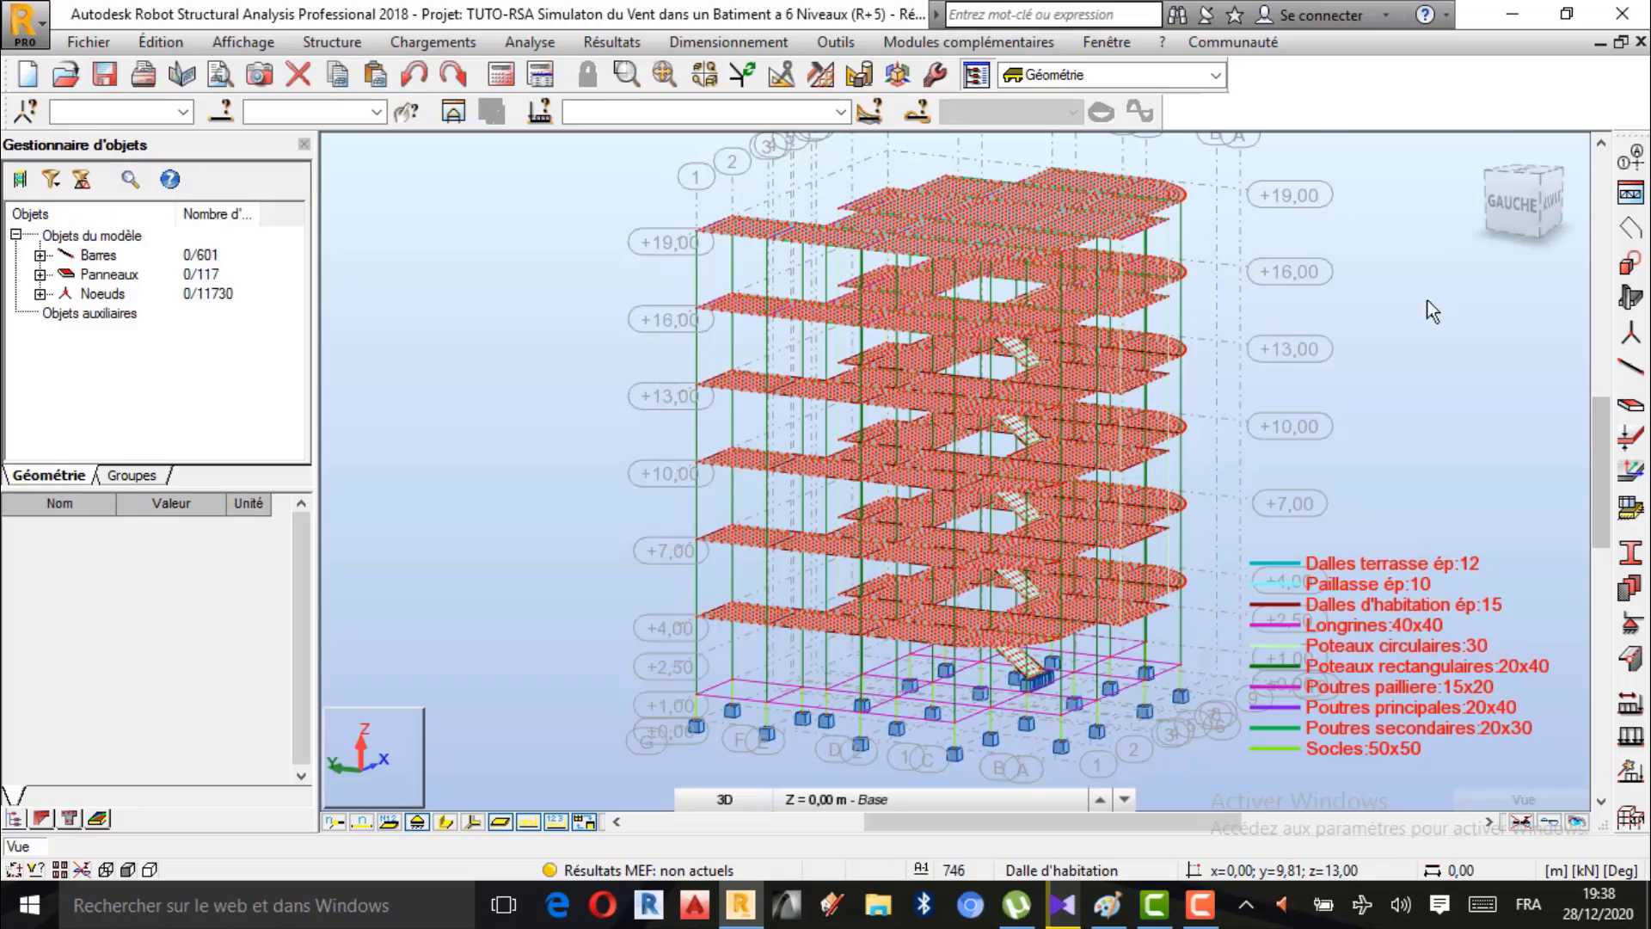
Rotate the model in 3D to examine the building structure without its facade cladding from several sides.
scroll(983, 401, "up", 1)
scroll(1122, 434, "down", 1)
right_click(1256, 294)
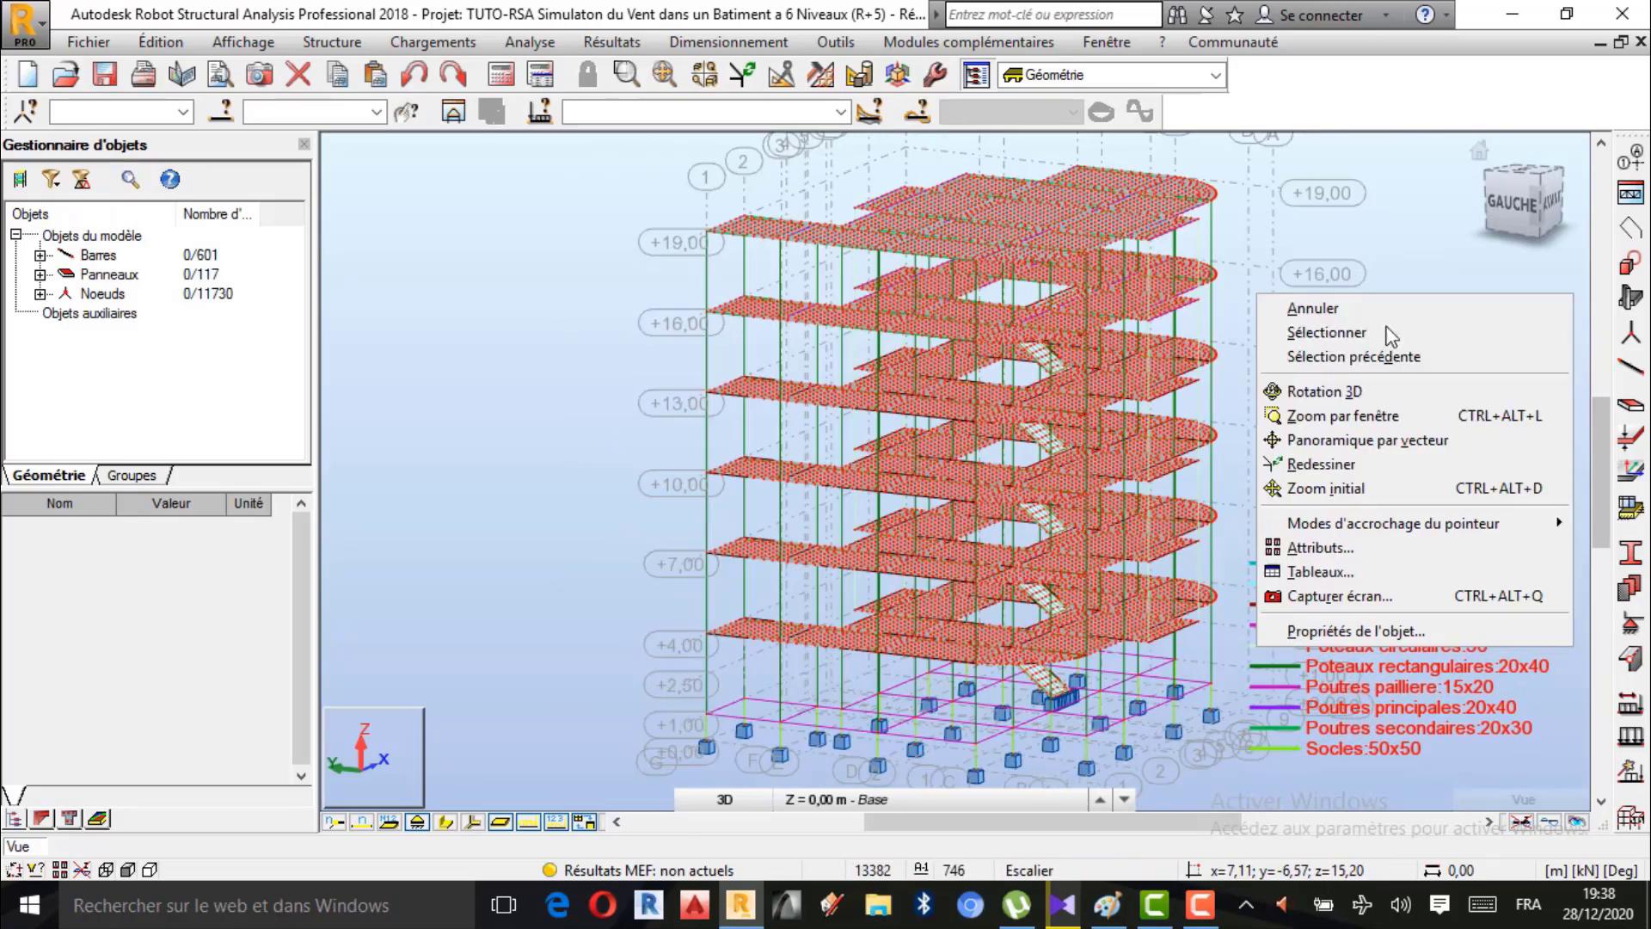
left_click(1298, 386)
left_click_drag(1184, 414, 1024, 435)
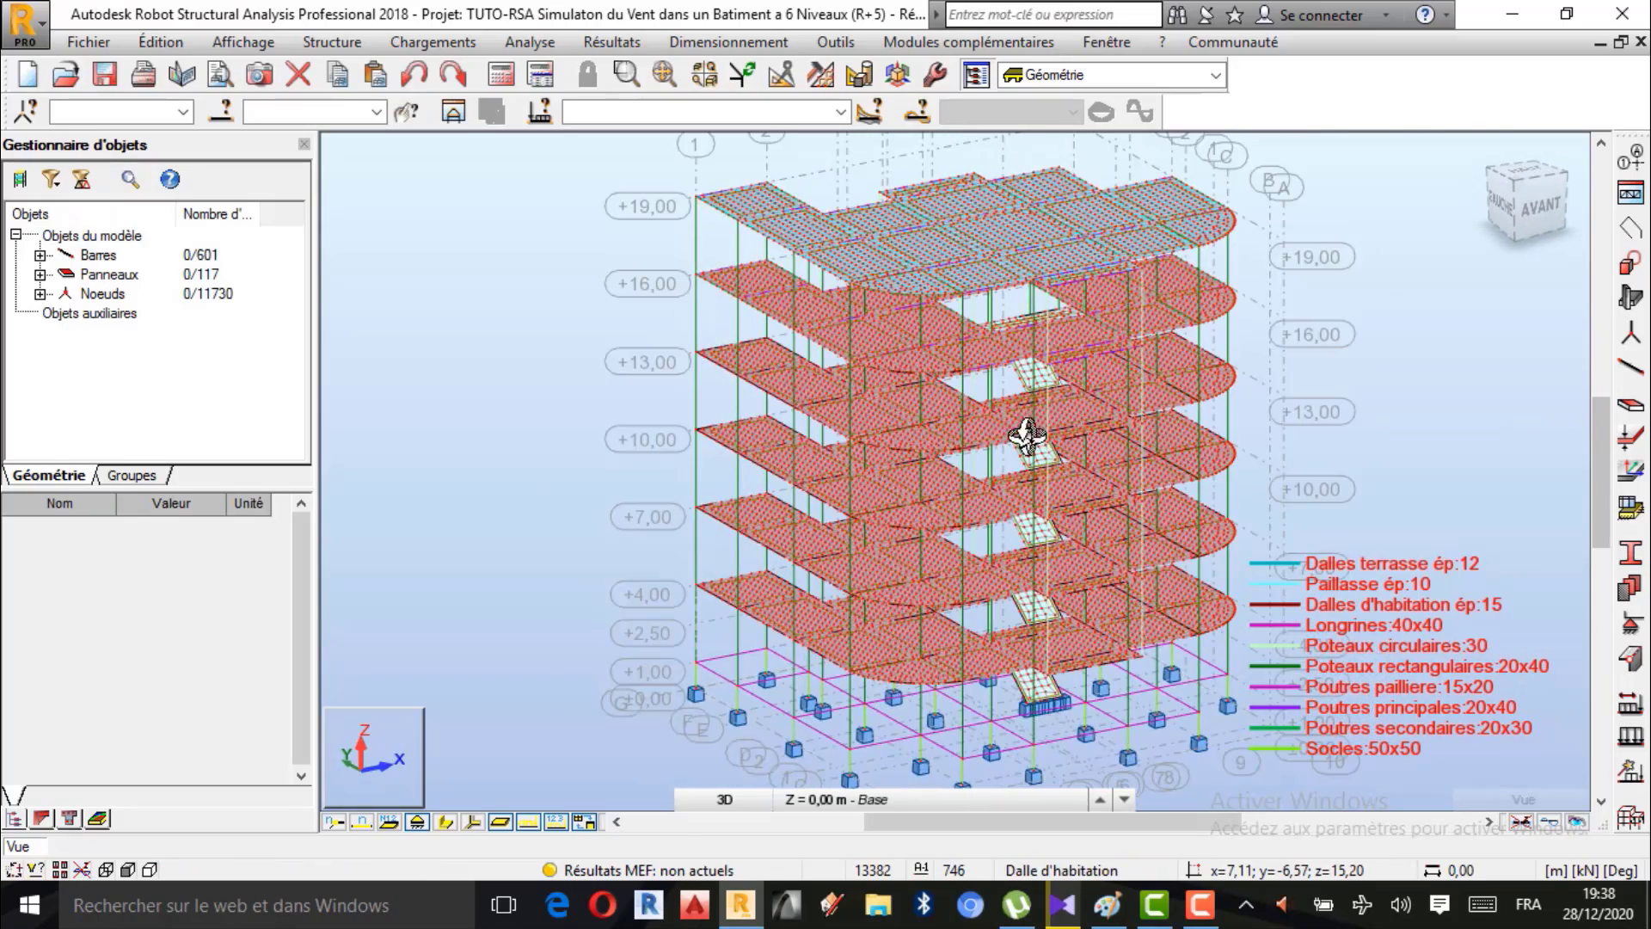
right_click(1274, 296)
left_click(1393, 320)
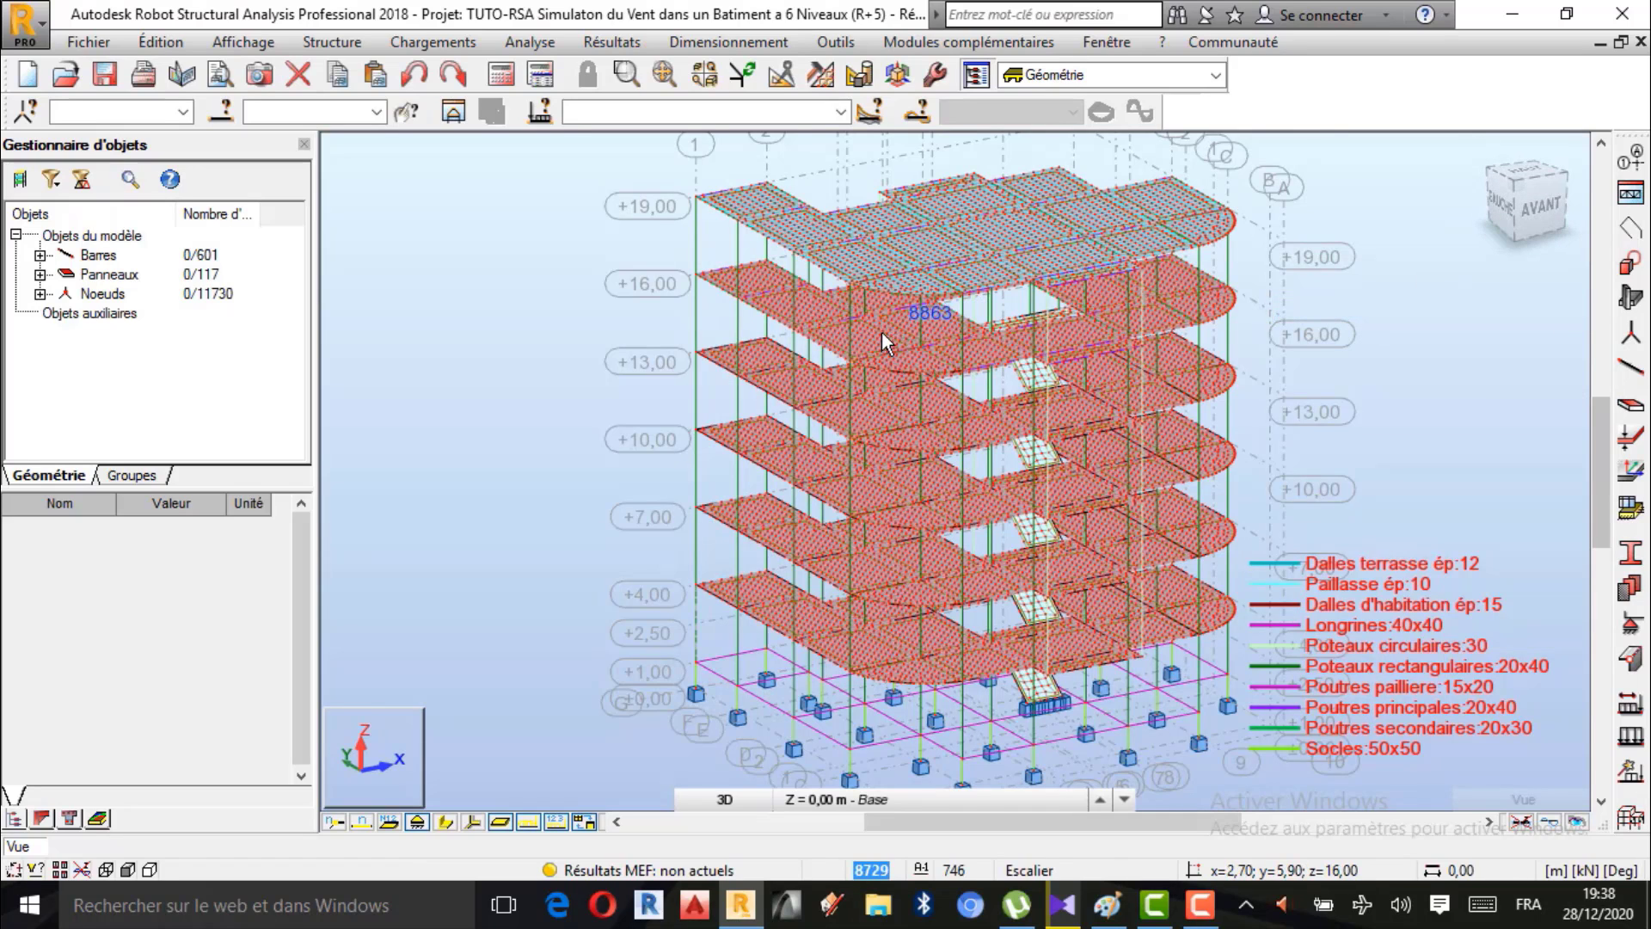
scroll(881, 332, "down", 1)
right_click(1183, 311)
left_click(1271, 403)
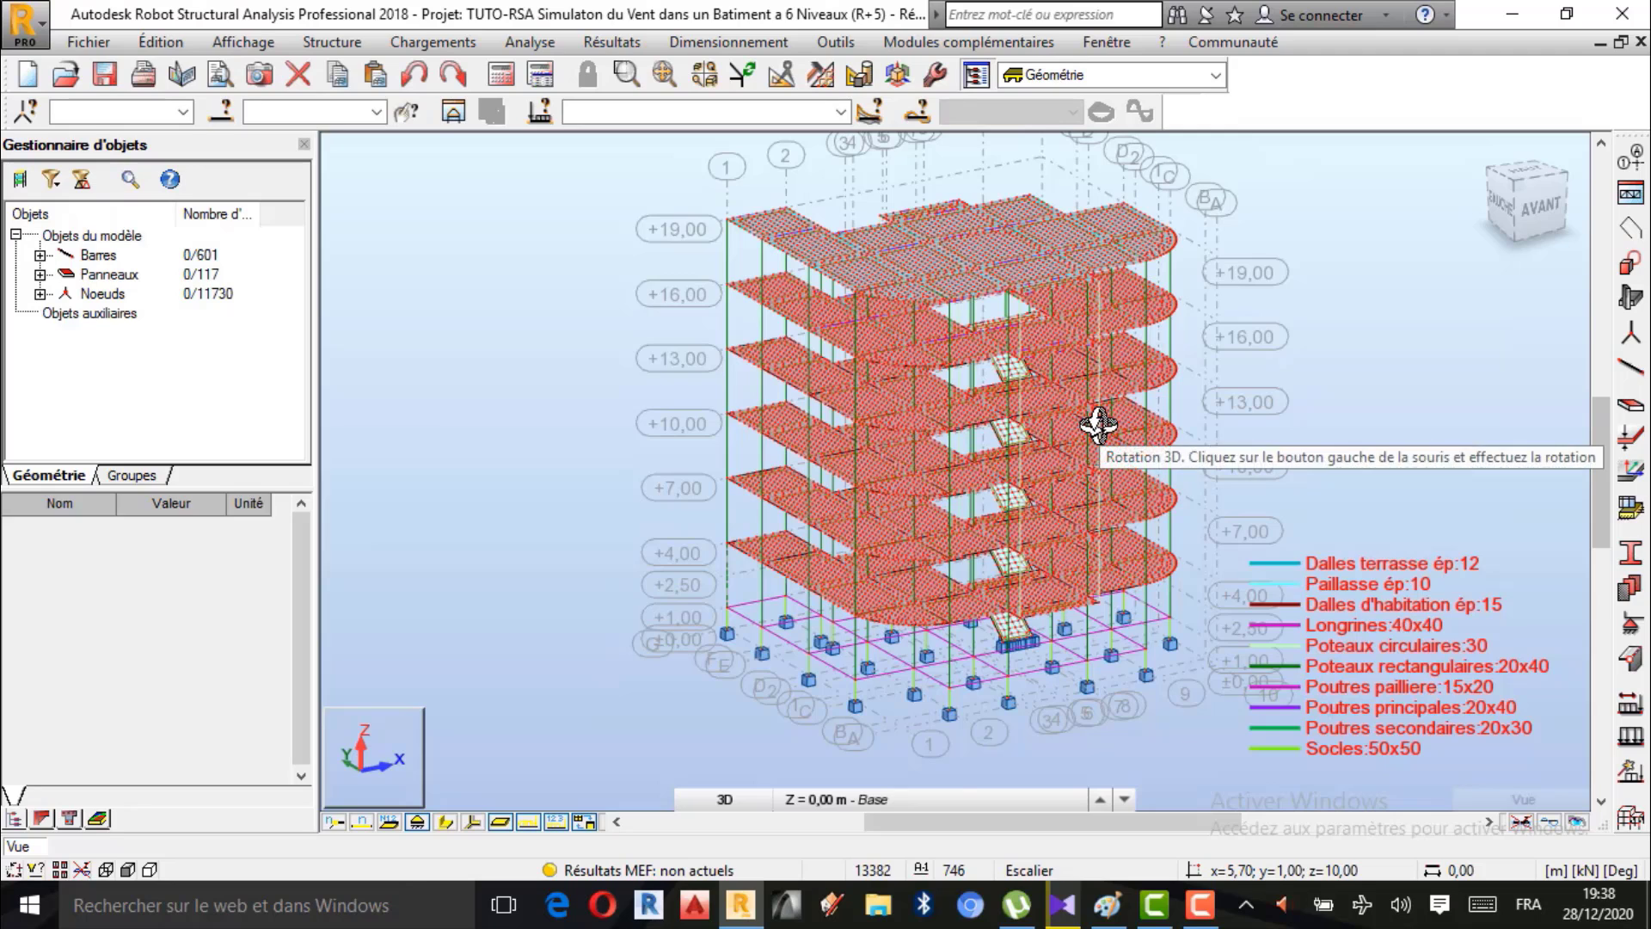
left_click_drag(885, 395, 956, 398)
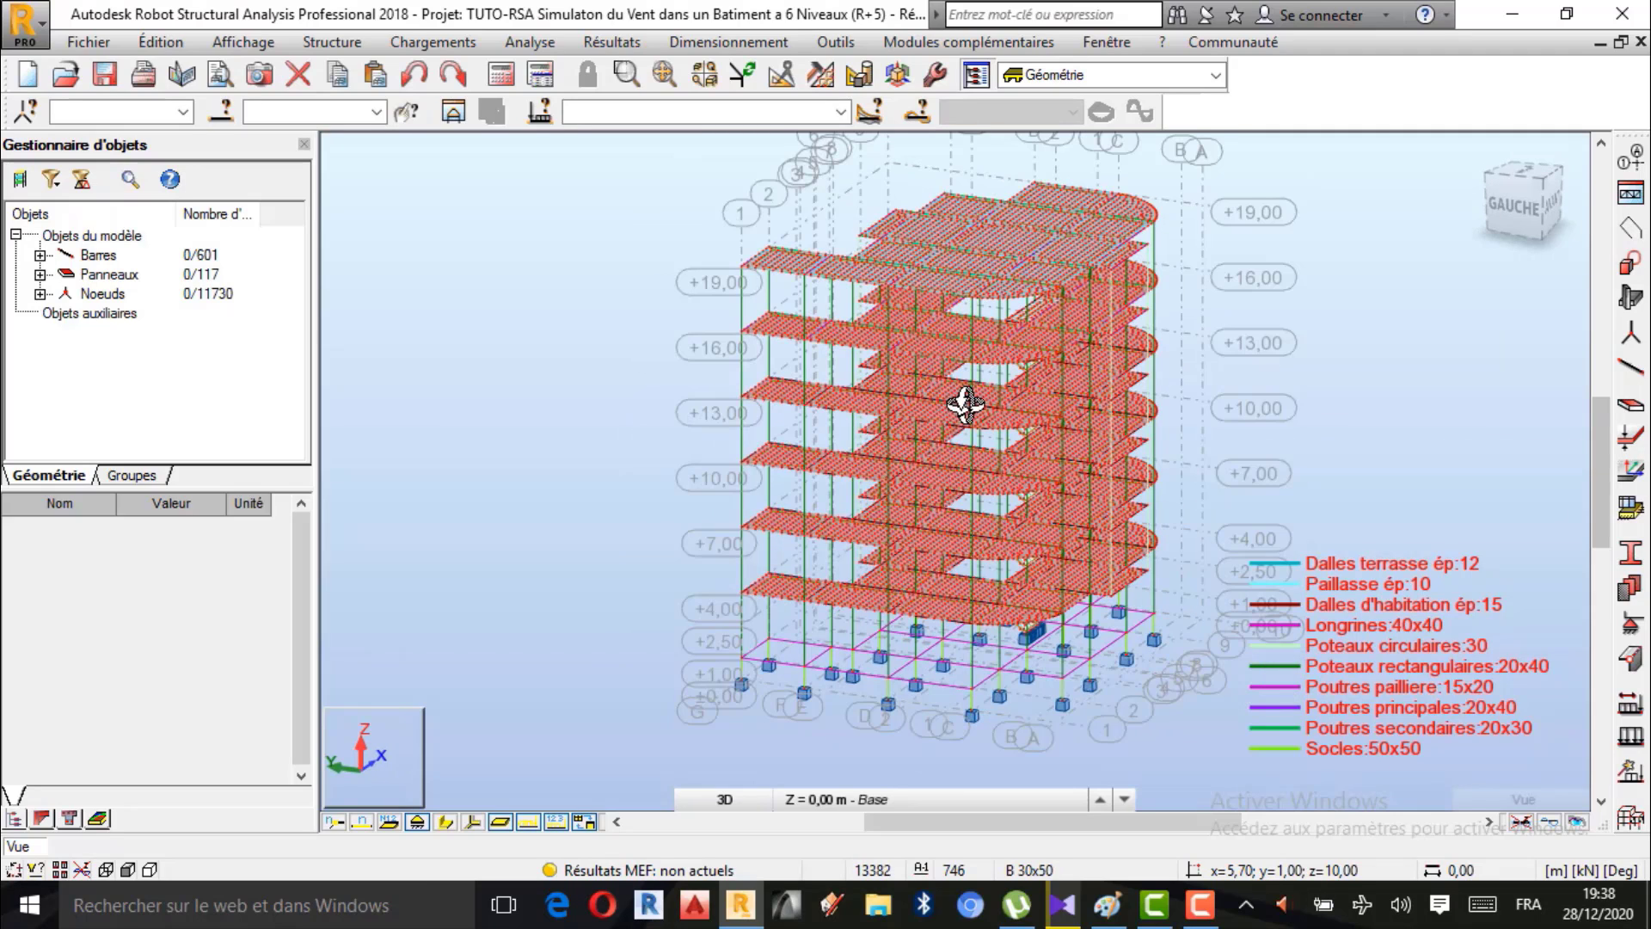
right_click(1180, 324)
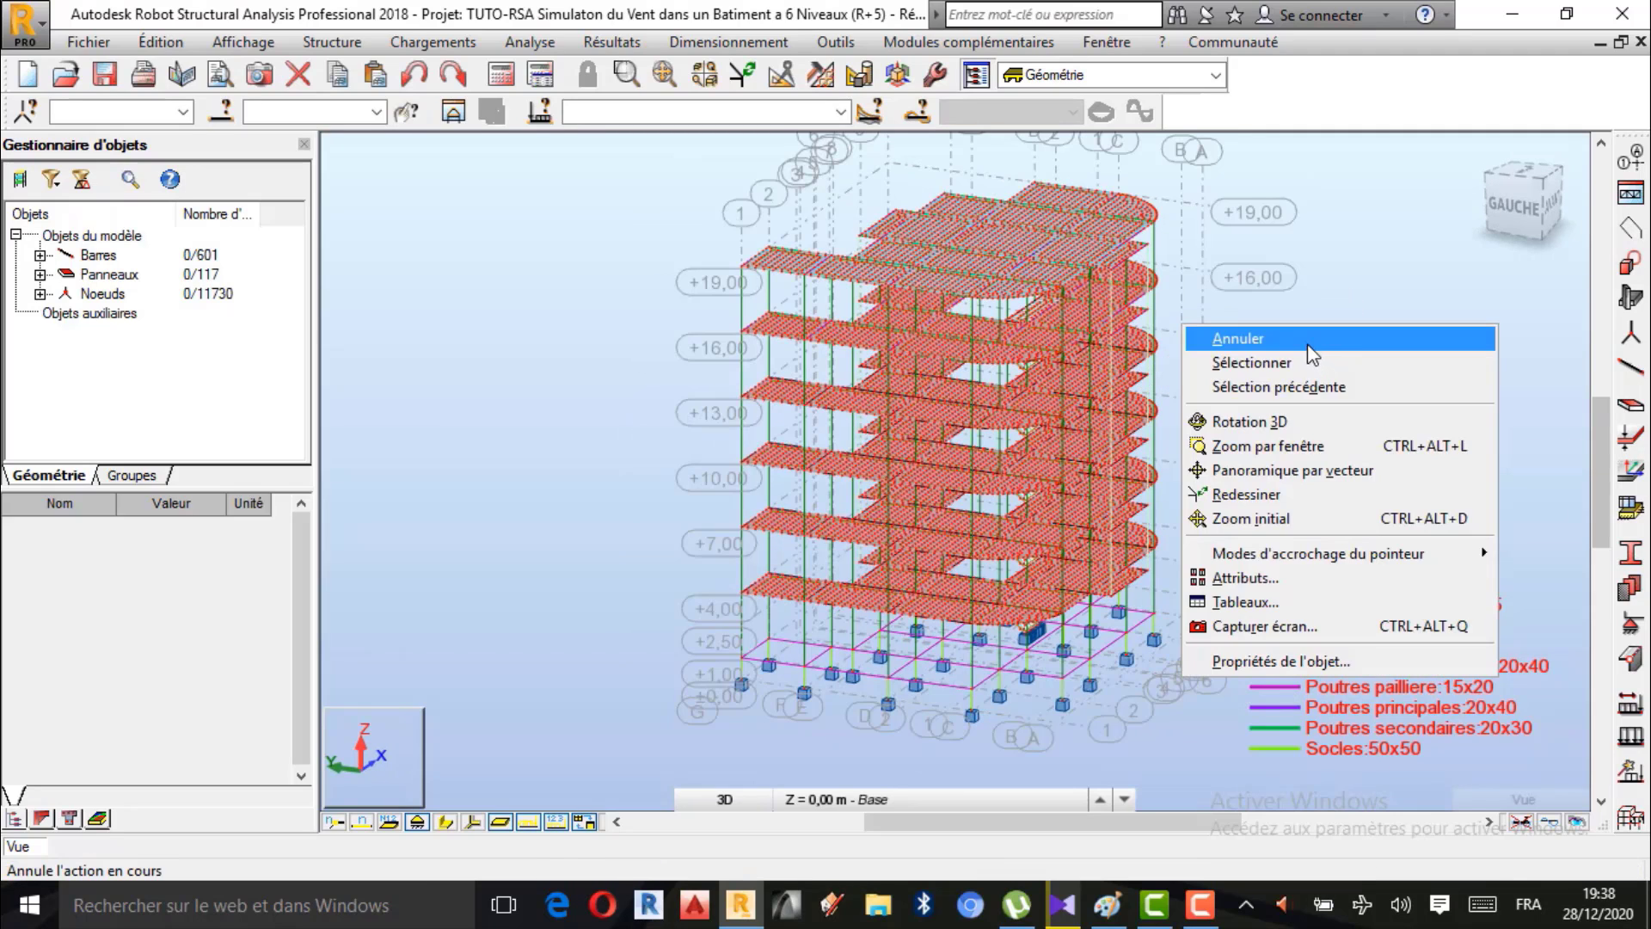
Display the building in the XY plan view at the Base level, Z = 0,00 m.
left_click(1307, 344)
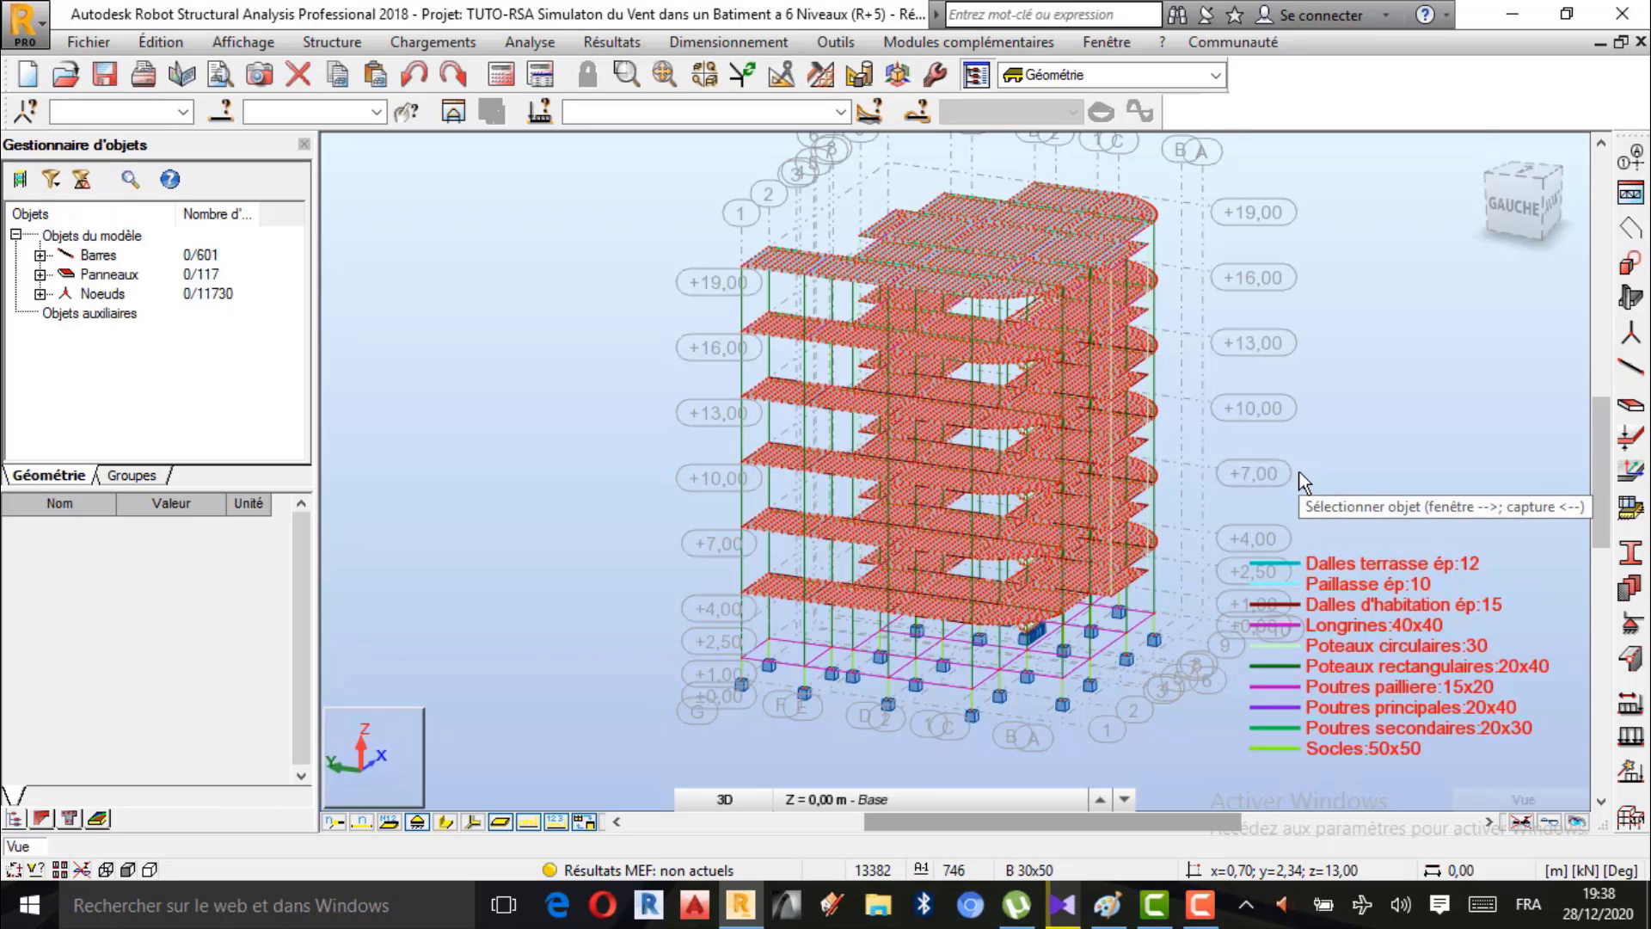
right_click(1380, 268)
left_click(1338, 365)
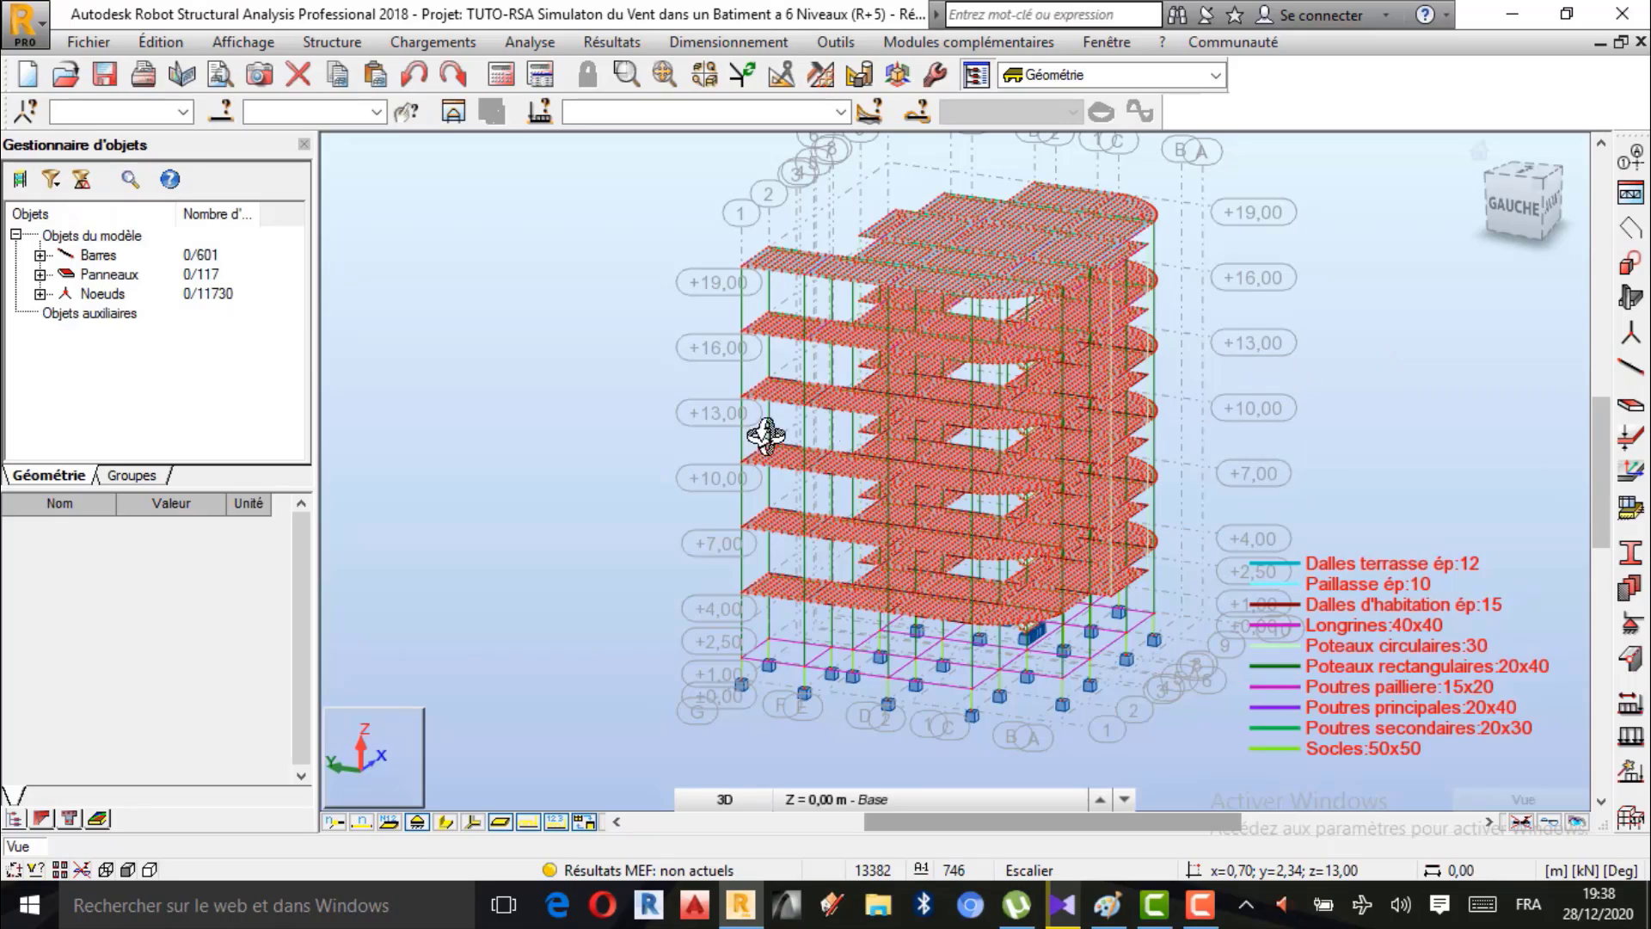
left_click_drag(762, 436, 1401, 313)
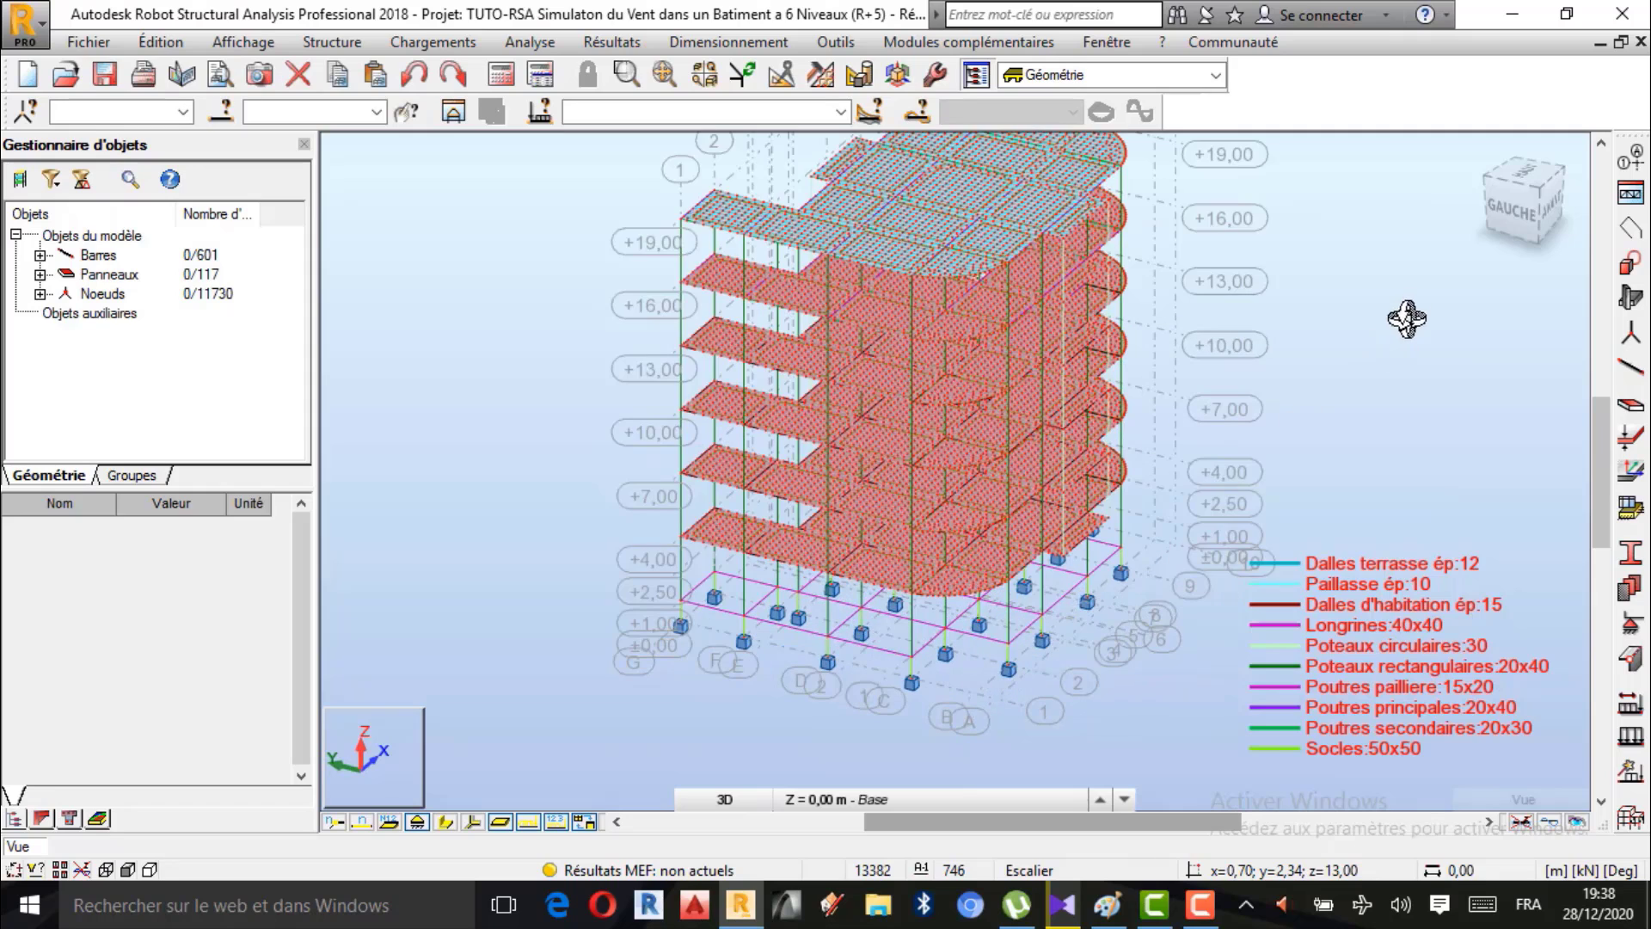
right_click(1259, 315)
left_click(1326, 335)
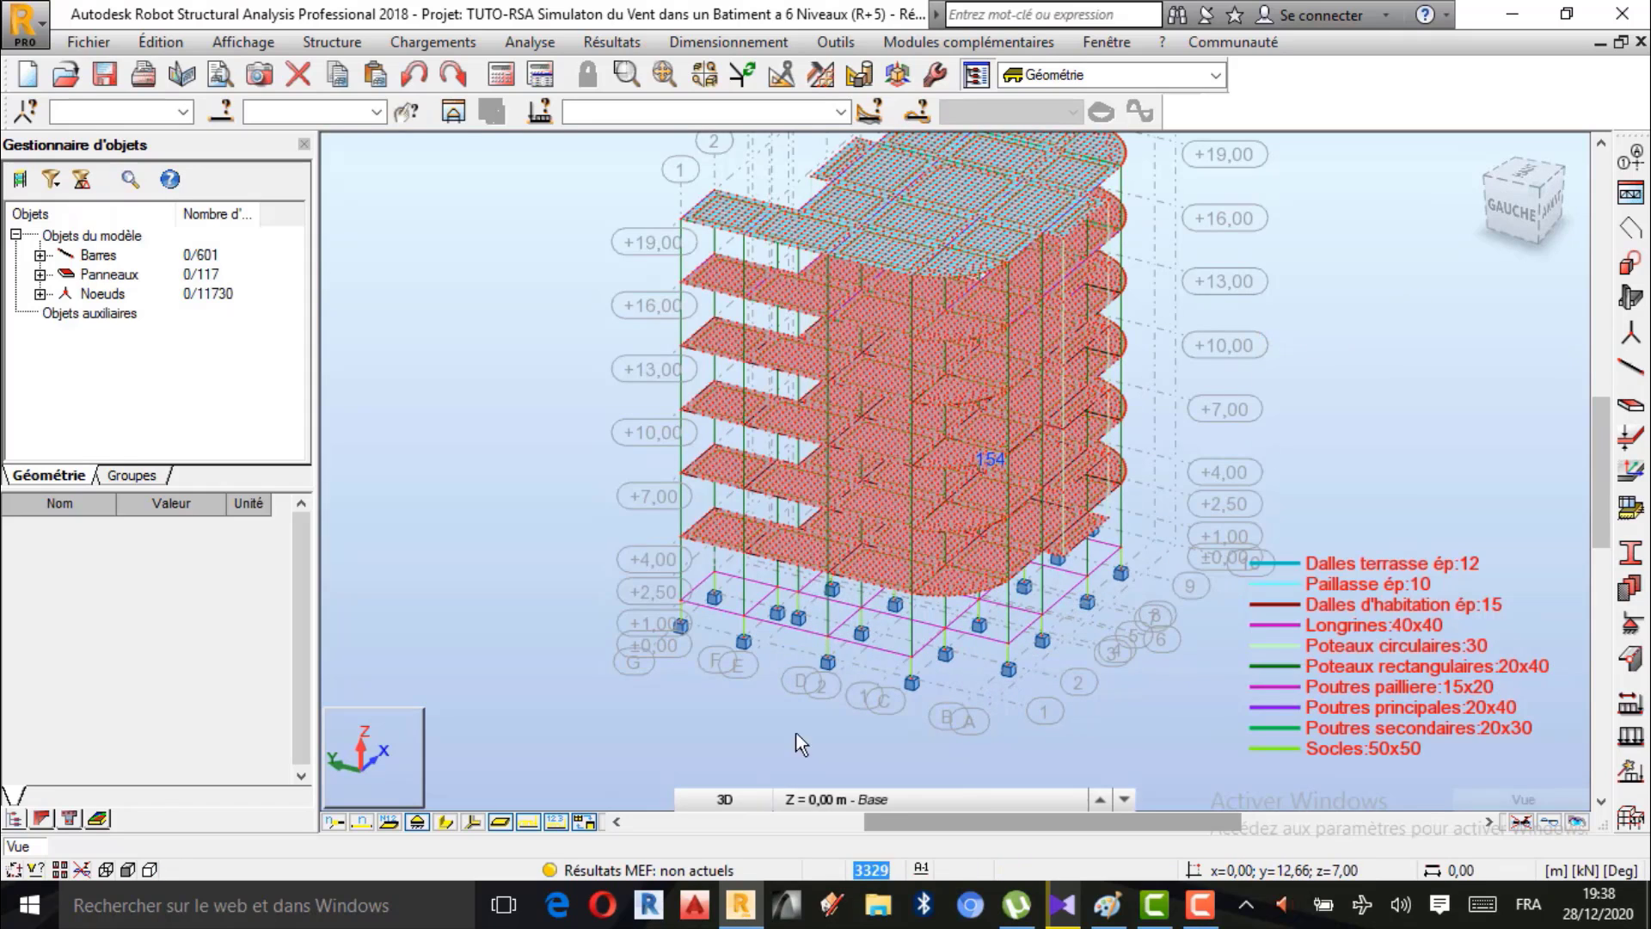
left_click(768, 798)
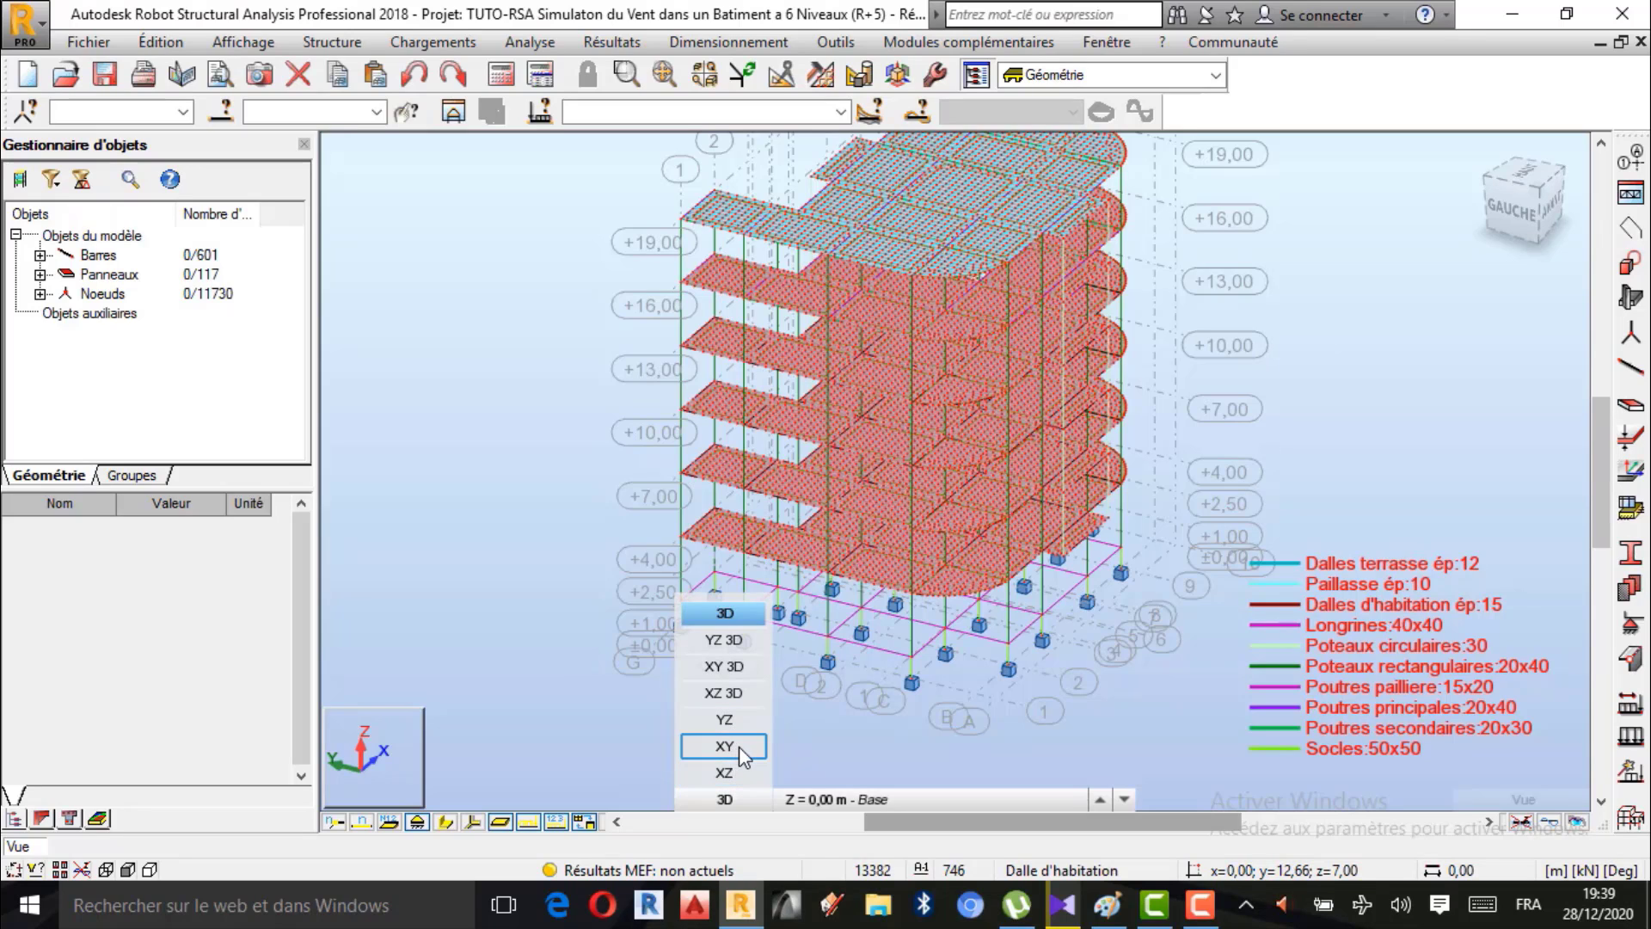
left_click(729, 774)
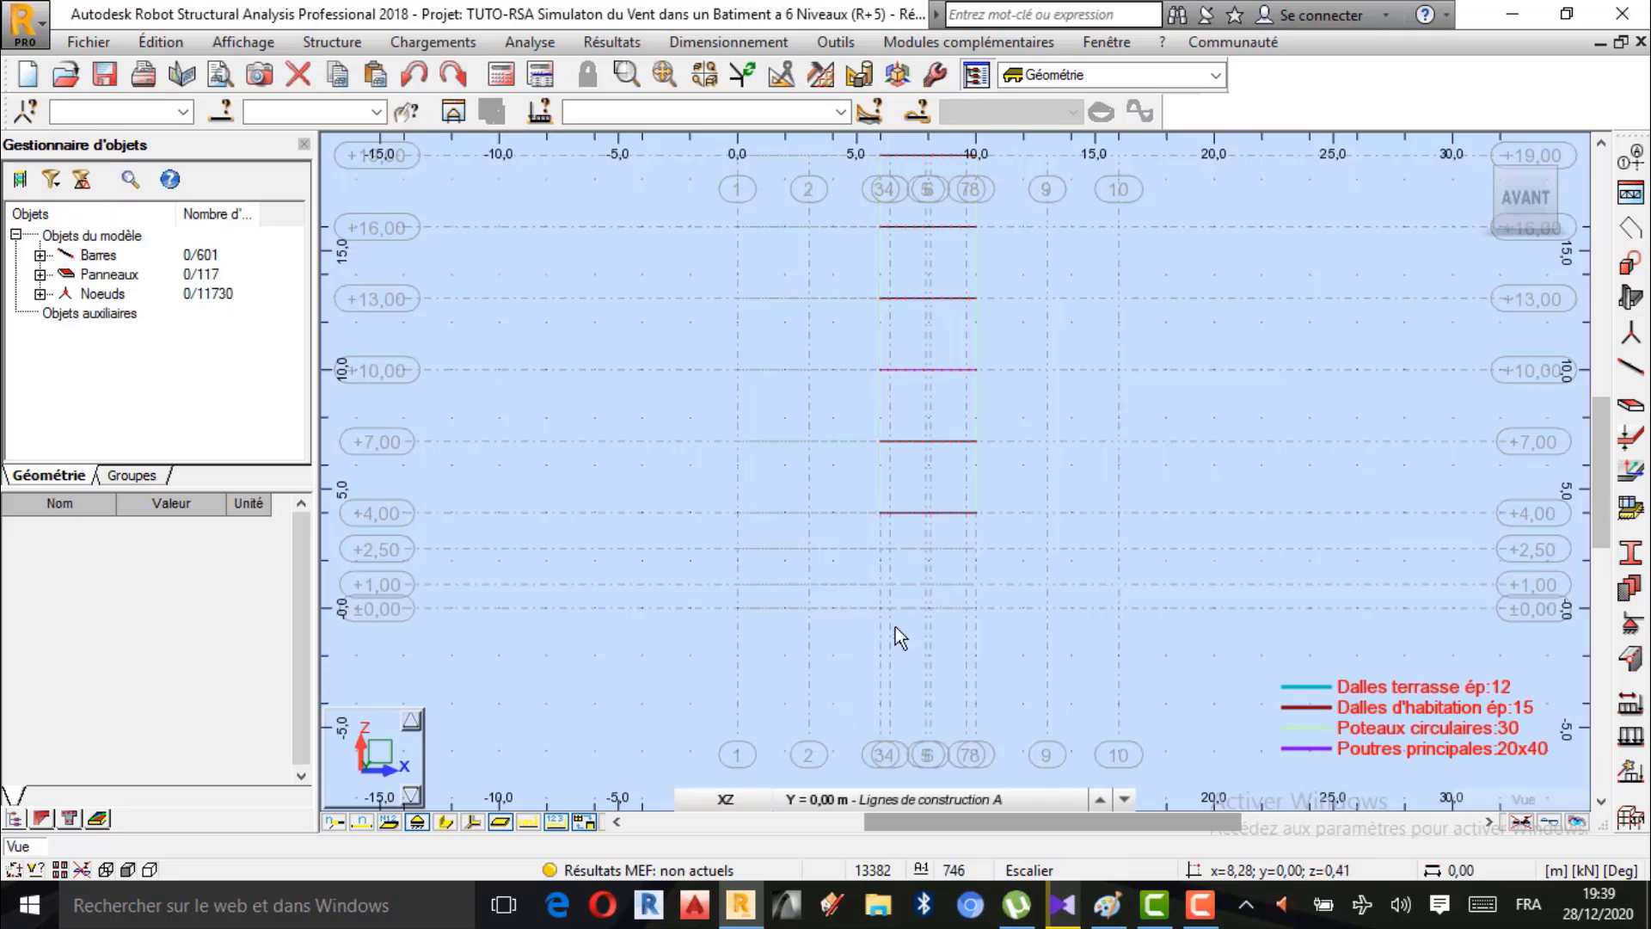
left_click(728, 748)
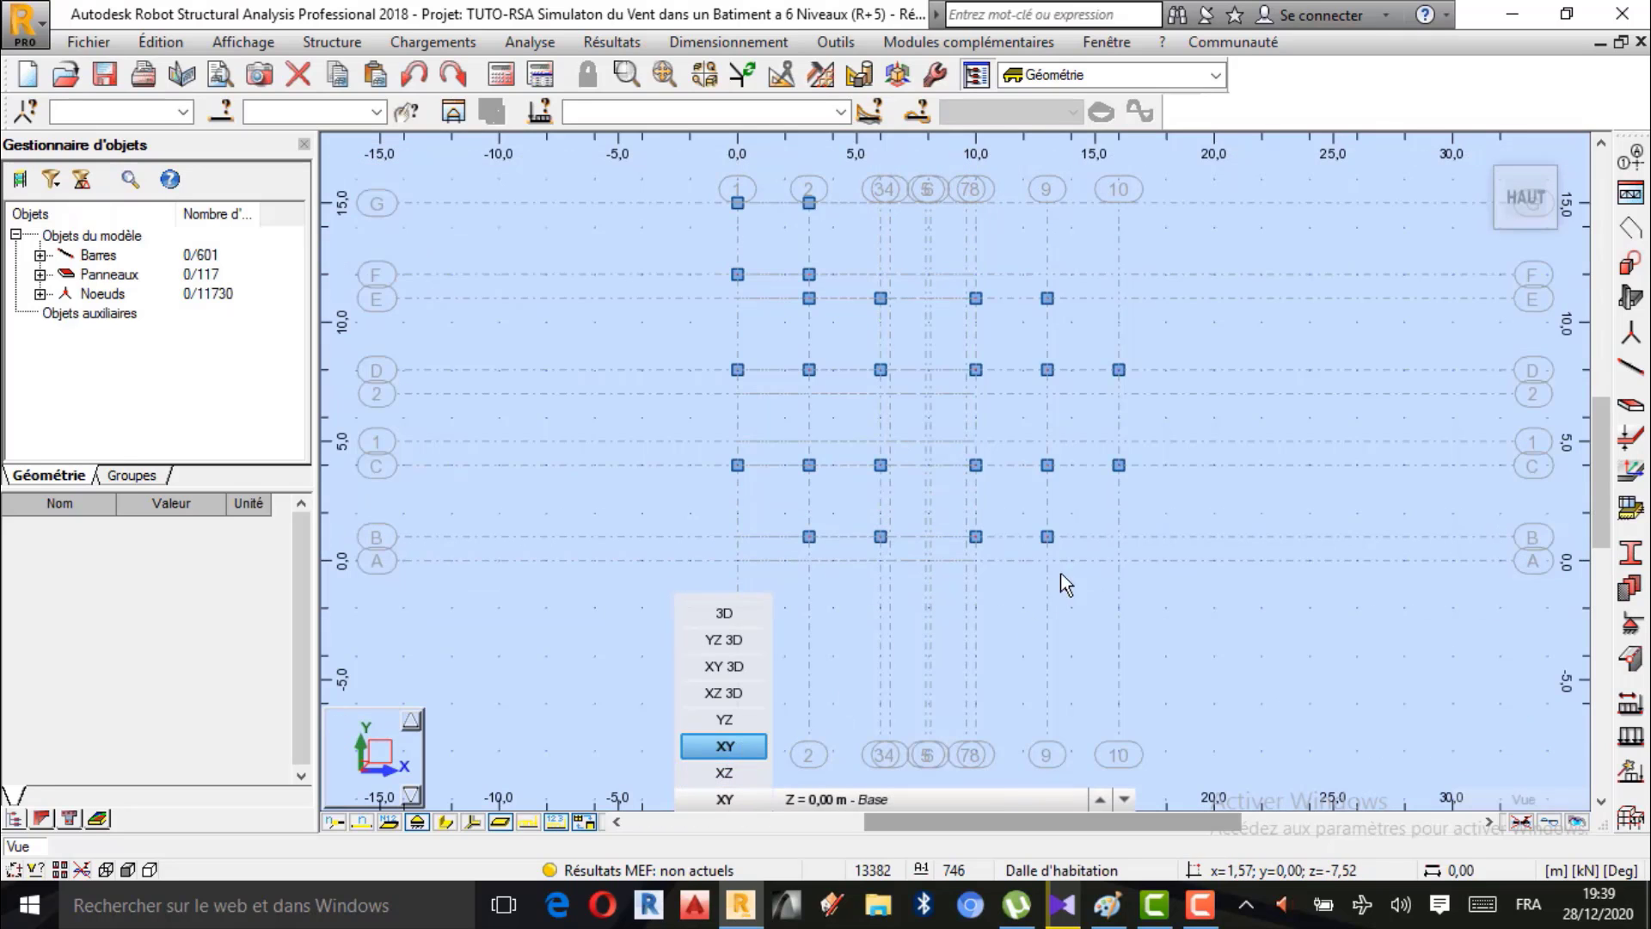
scroll(985, 465, "up", 1)
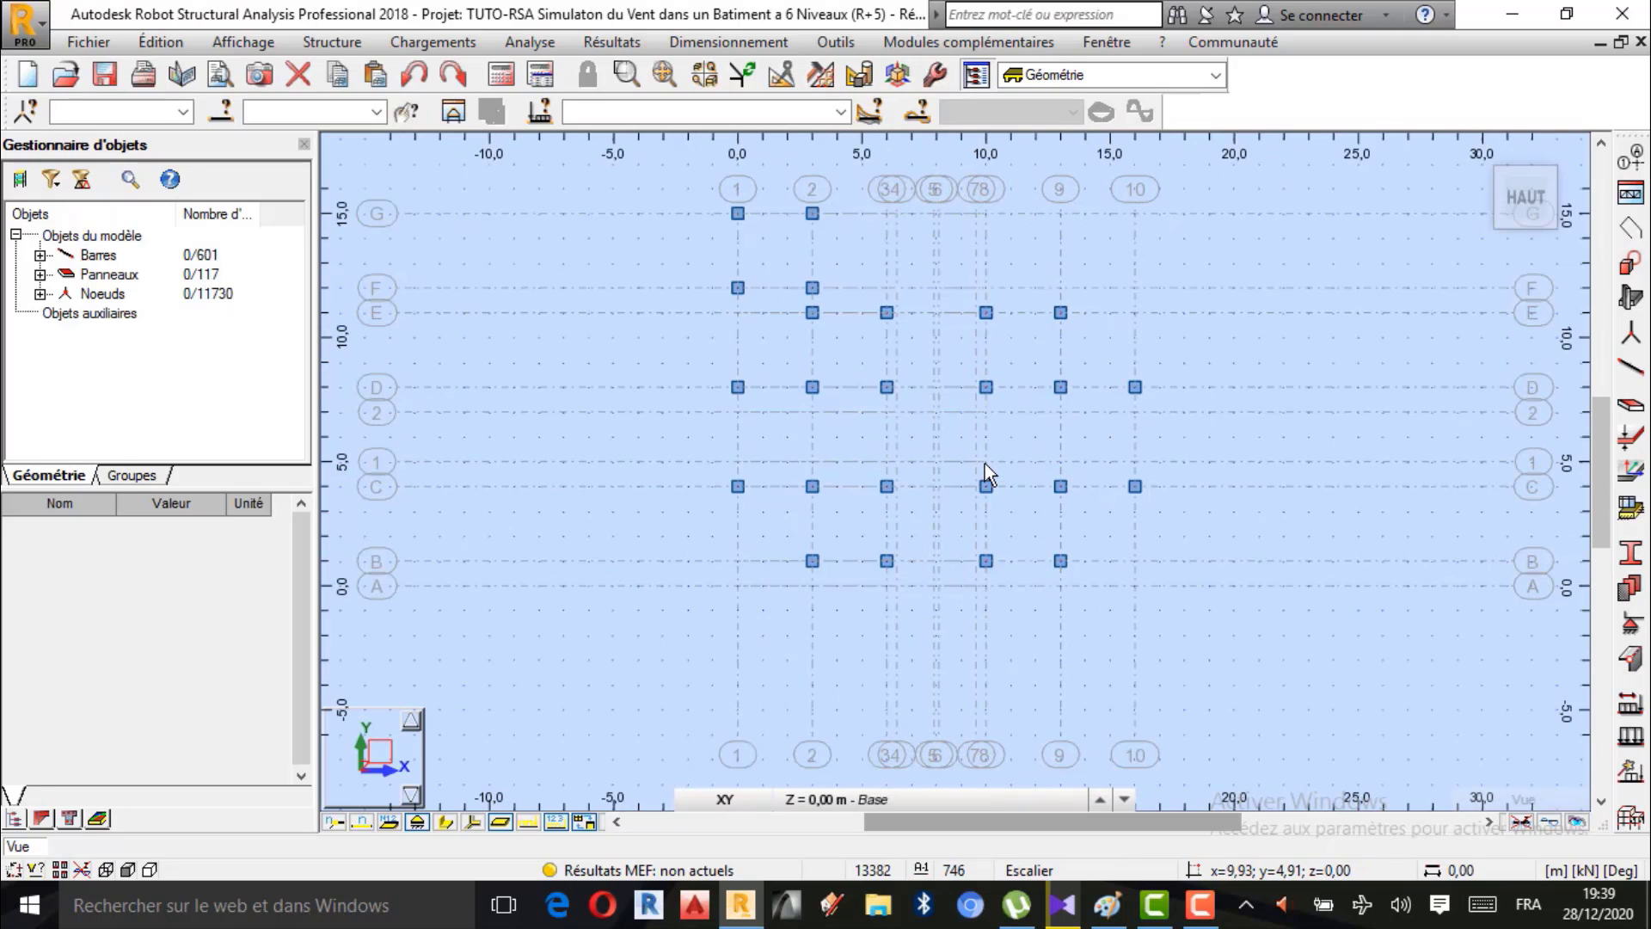
Dimension the building's overall width along axis C from grid line 1 to grid line 10, with the dimension line at Y = -2 m.
left_click(836, 42)
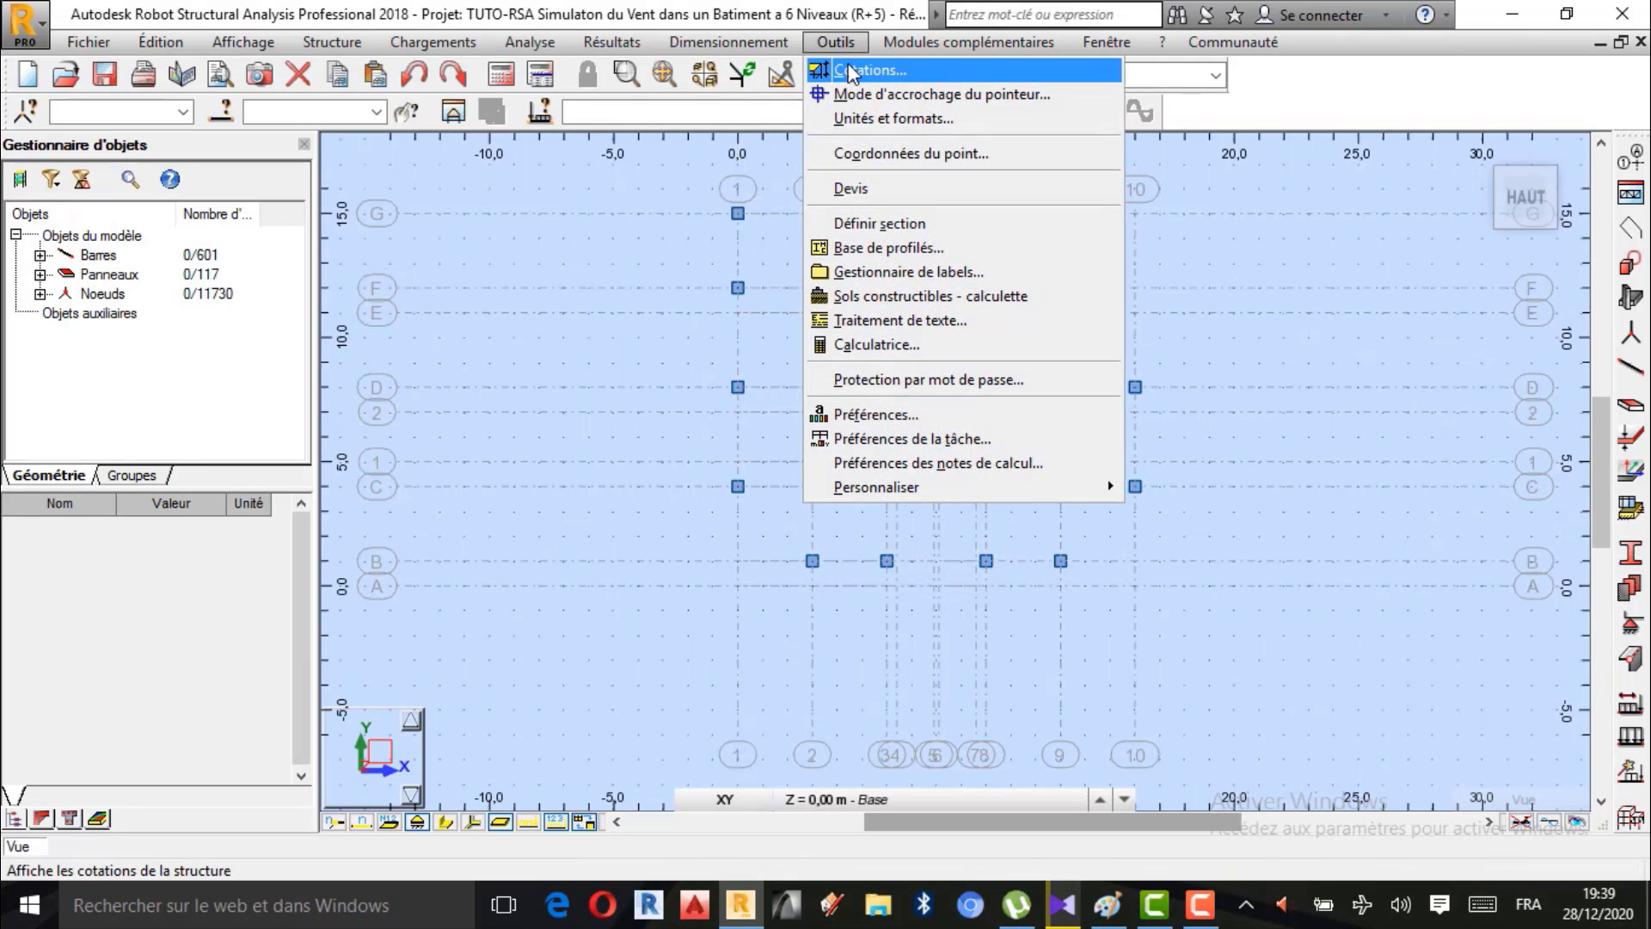
left_click(857, 72)
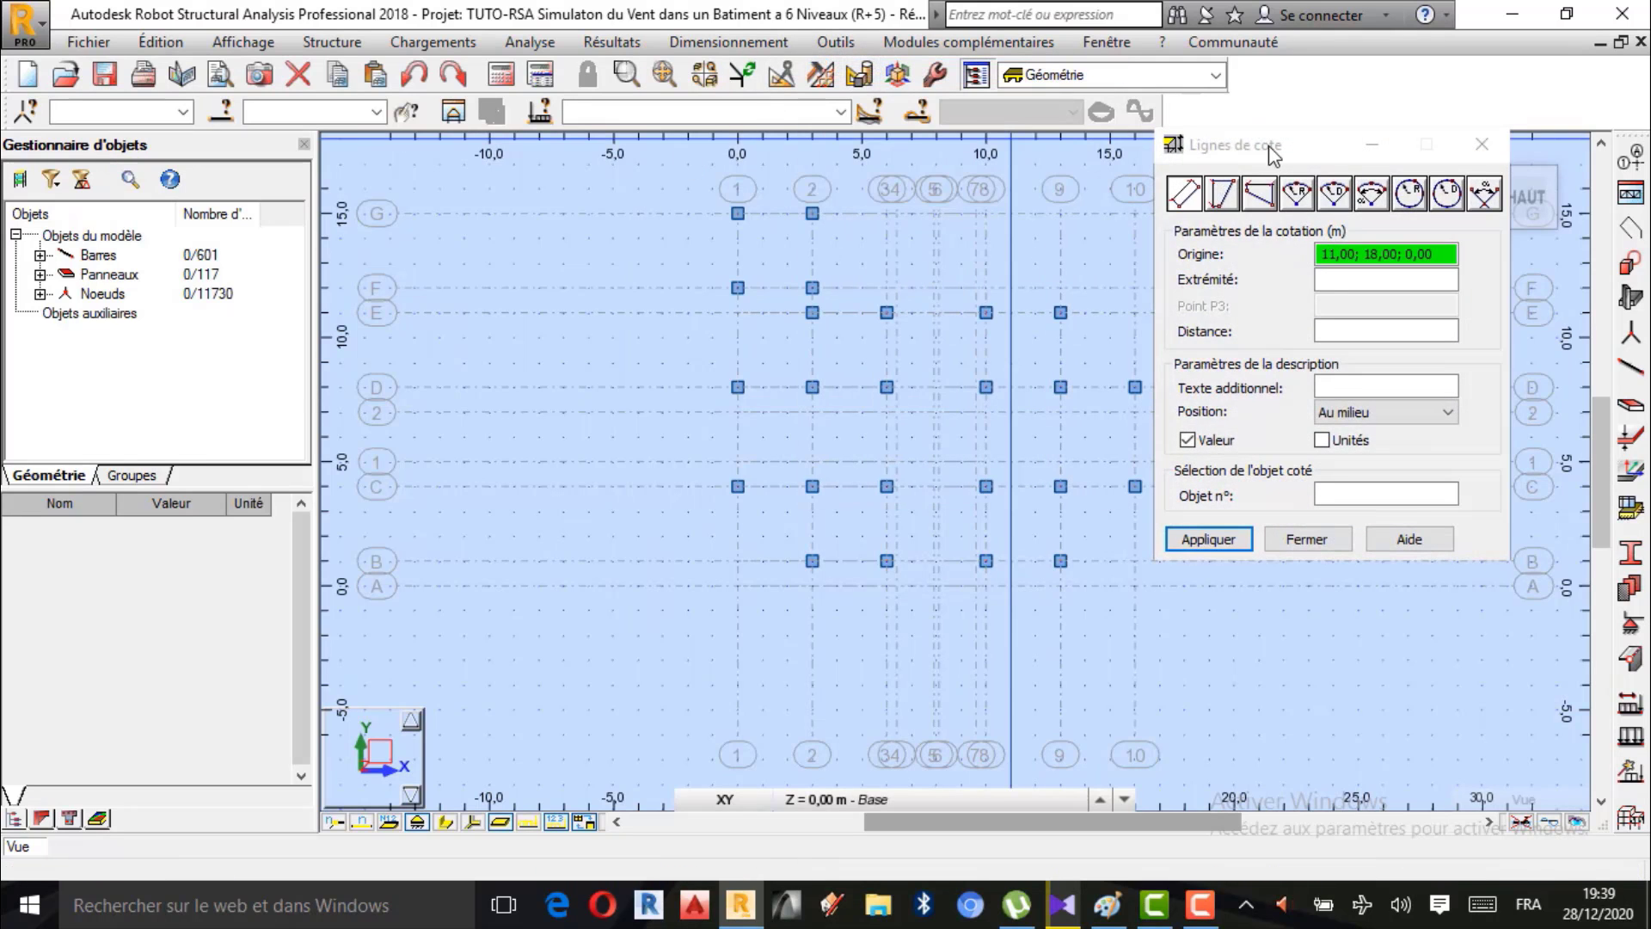
left_click_drag(1219, 147, 1405, 147)
left_click(738, 486)
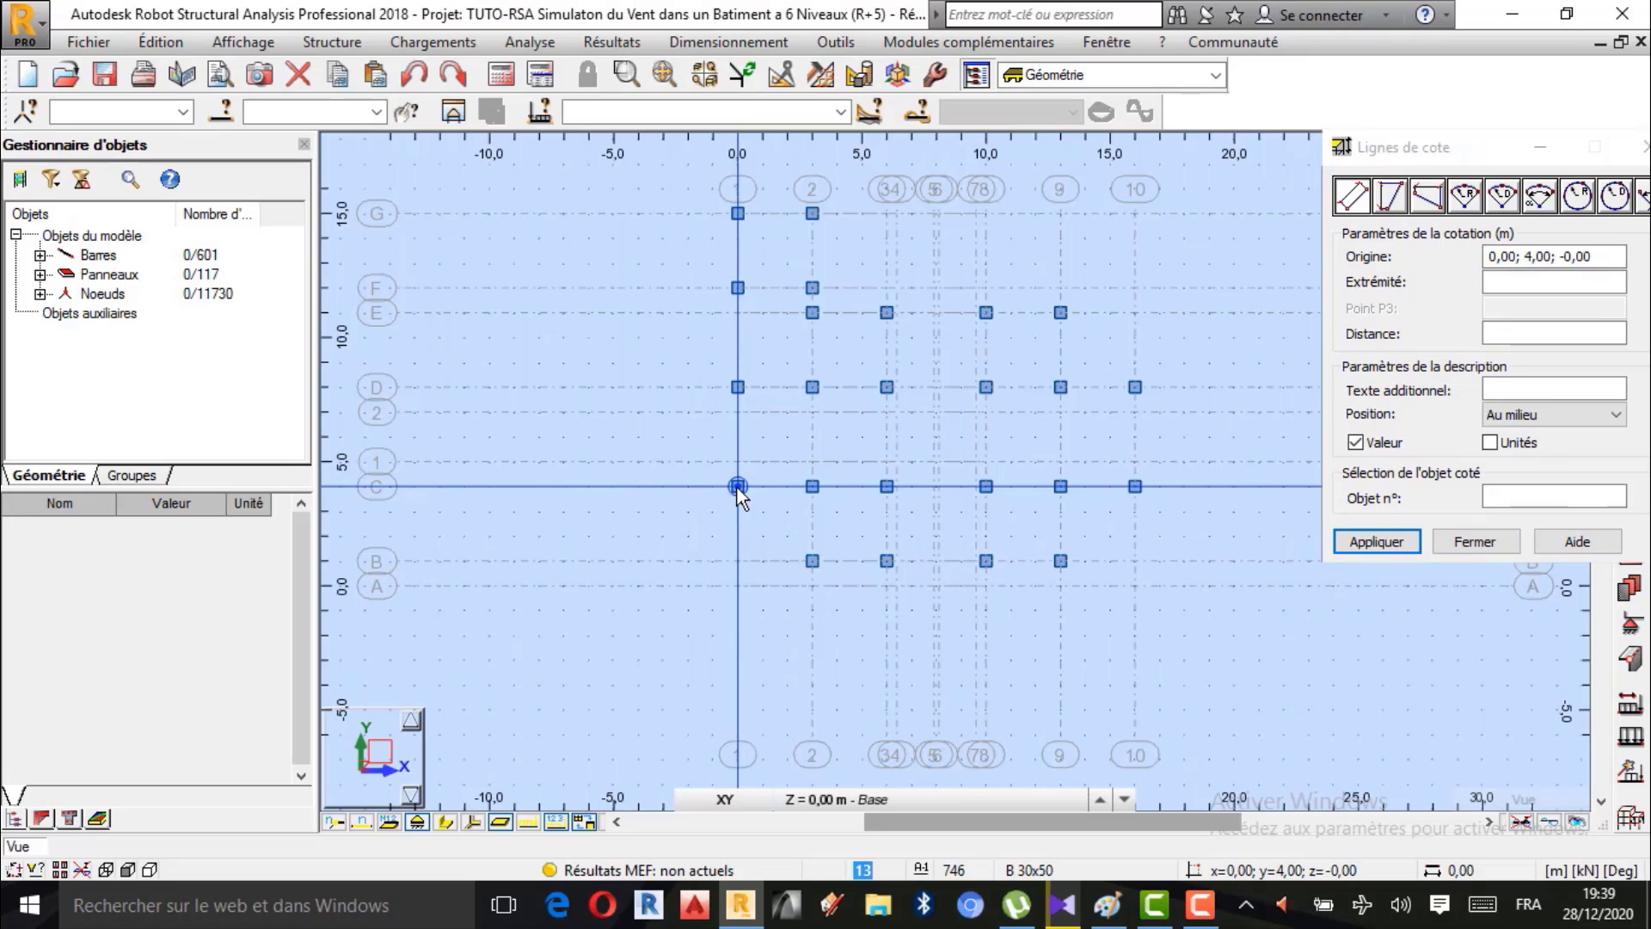
left_click(1142, 484)
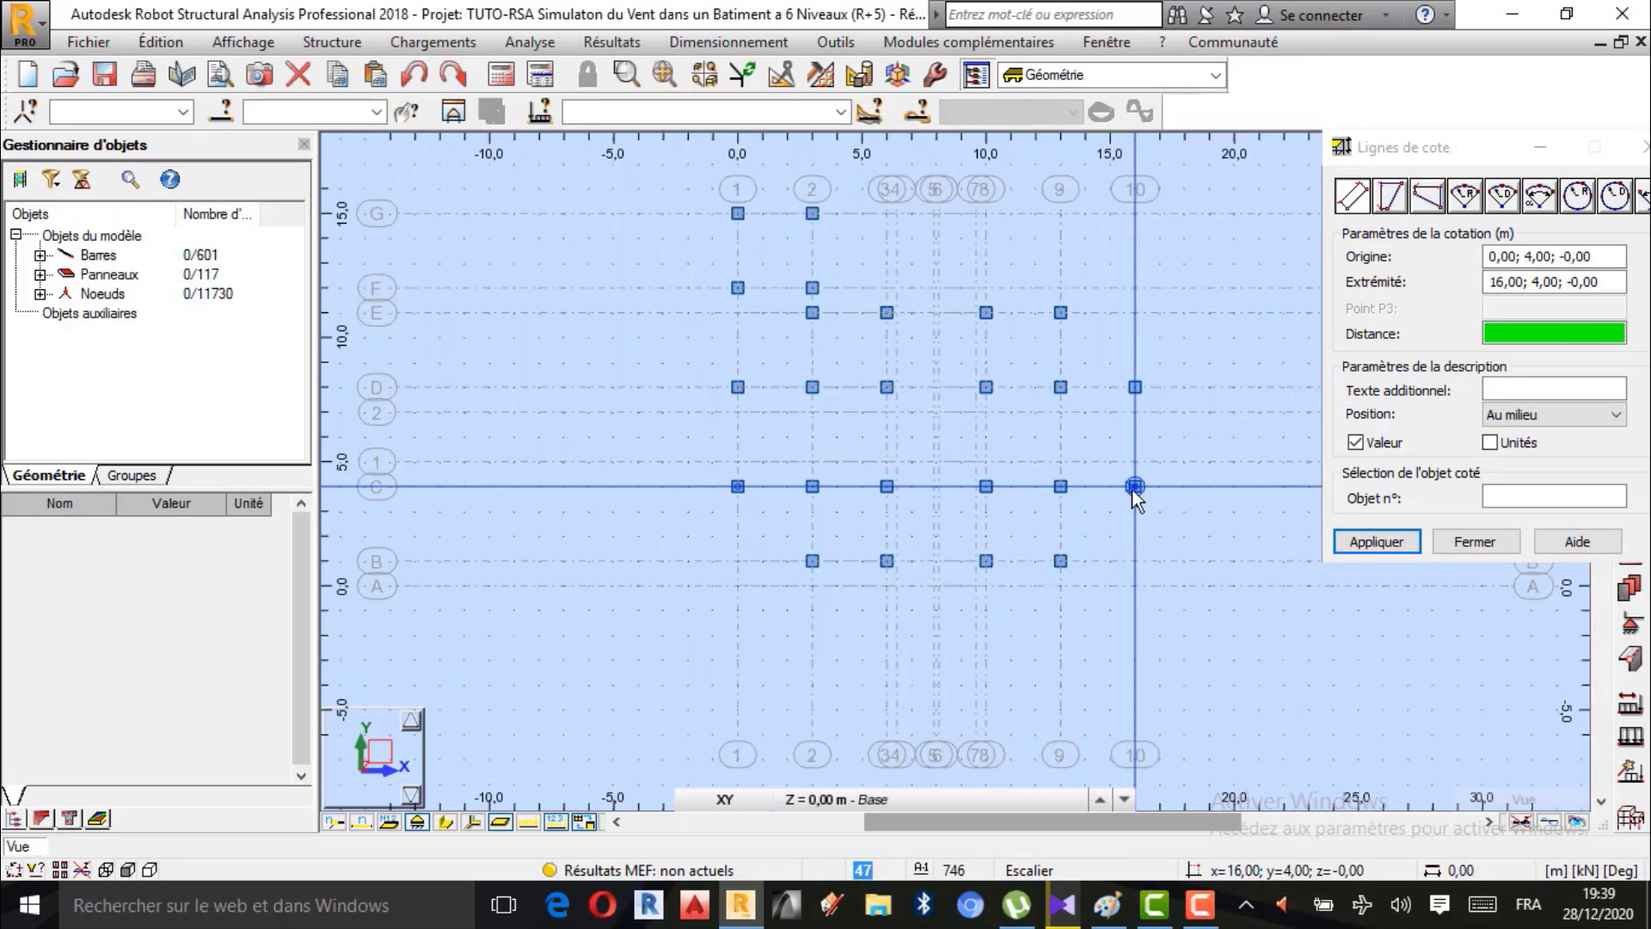
left_click(977, 630)
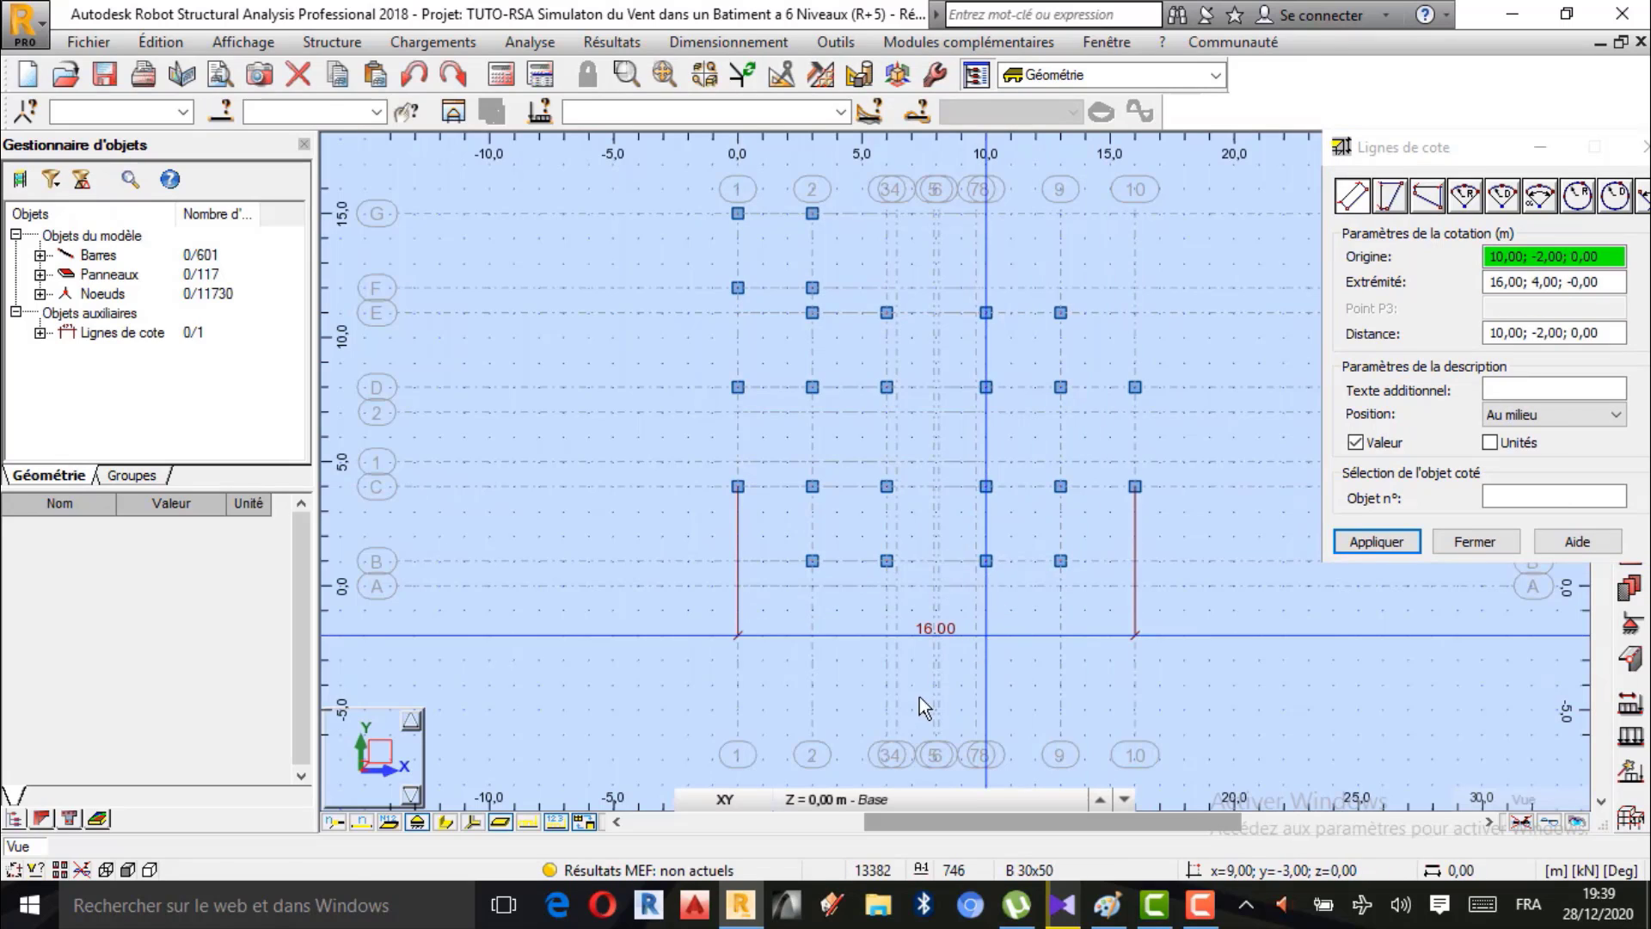
Dimension the building's depth along grid line 2 from axis G to axis B, with the dimension line at X = -4 m.
scroll(773, 705, "down", 1)
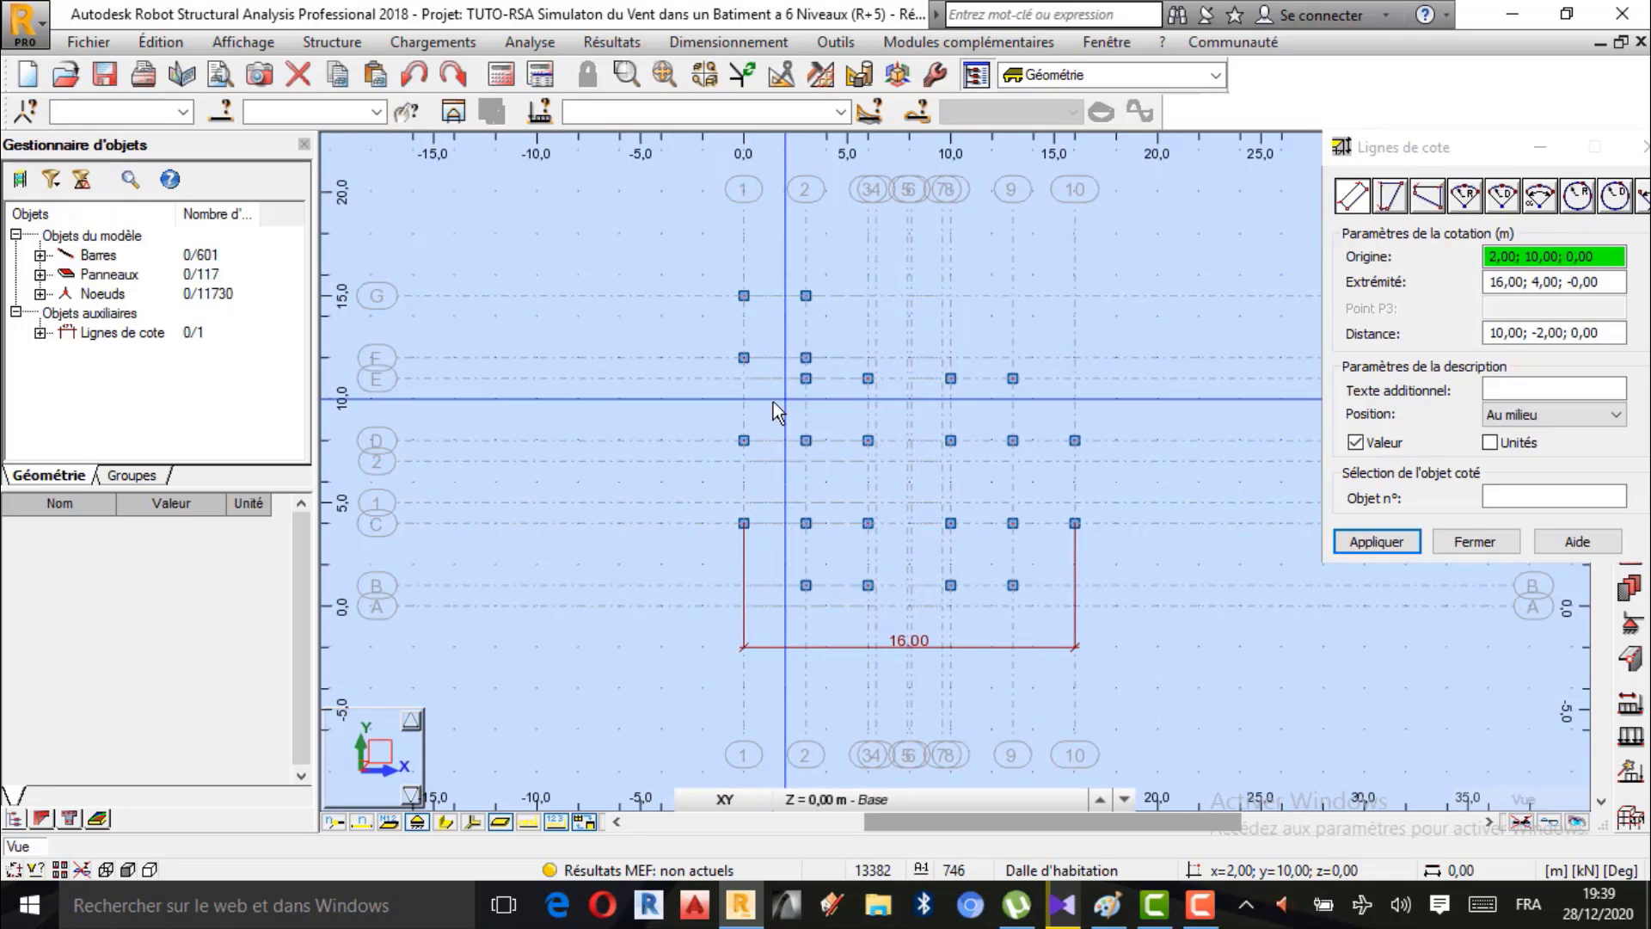
left_click(805, 295)
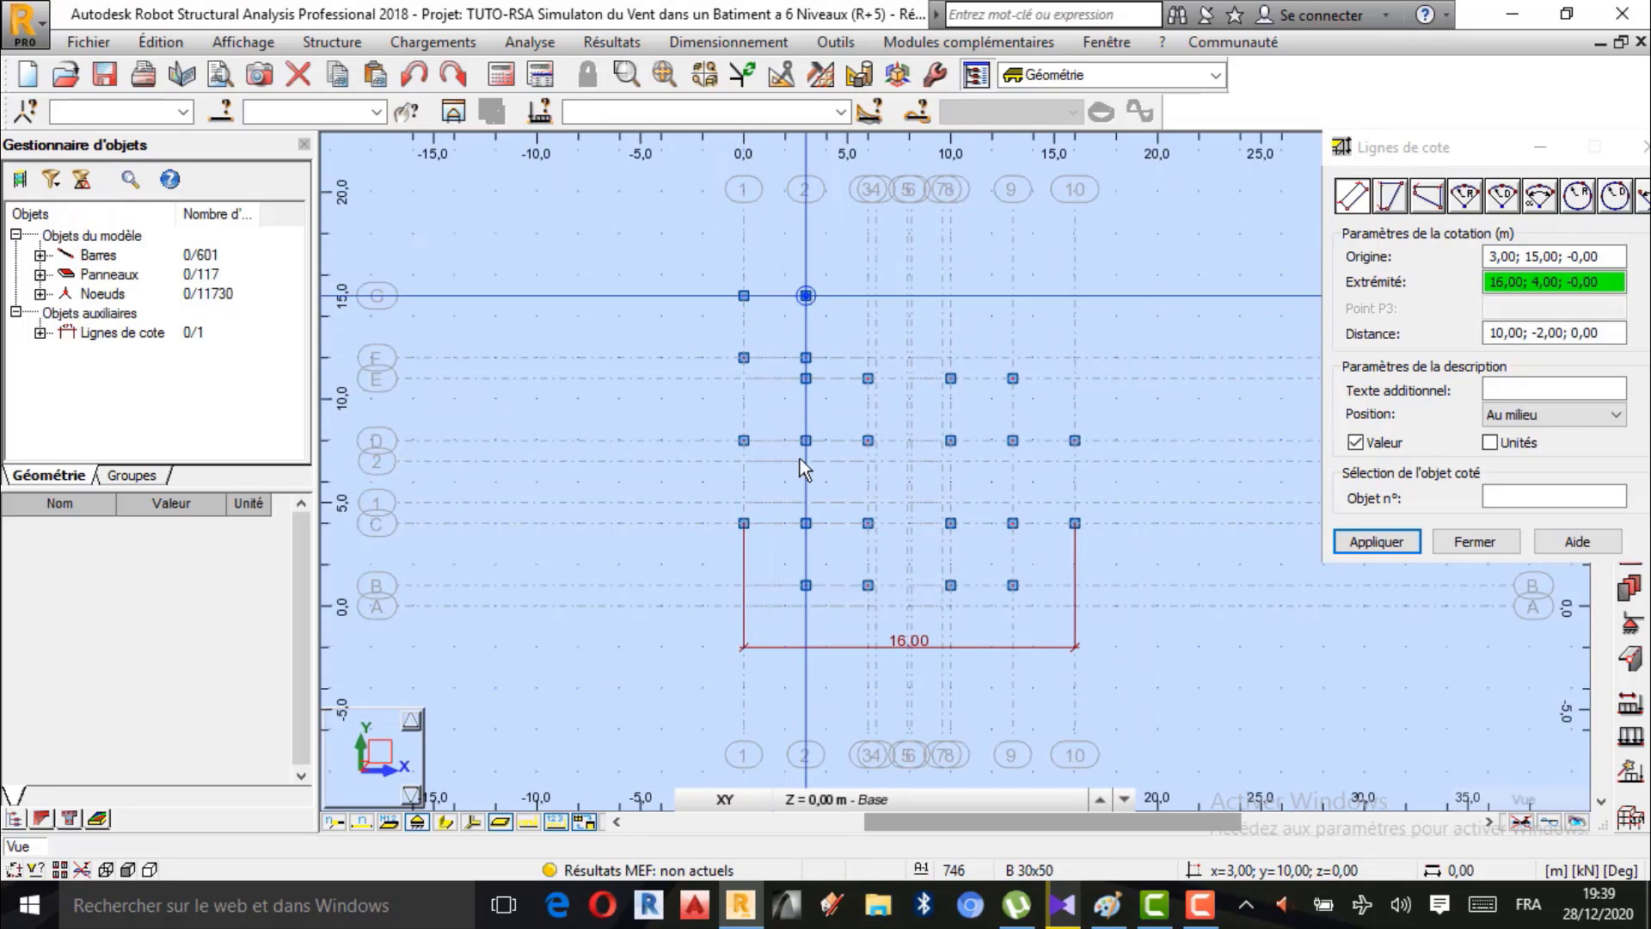
left_click(807, 588)
left_click(664, 602)
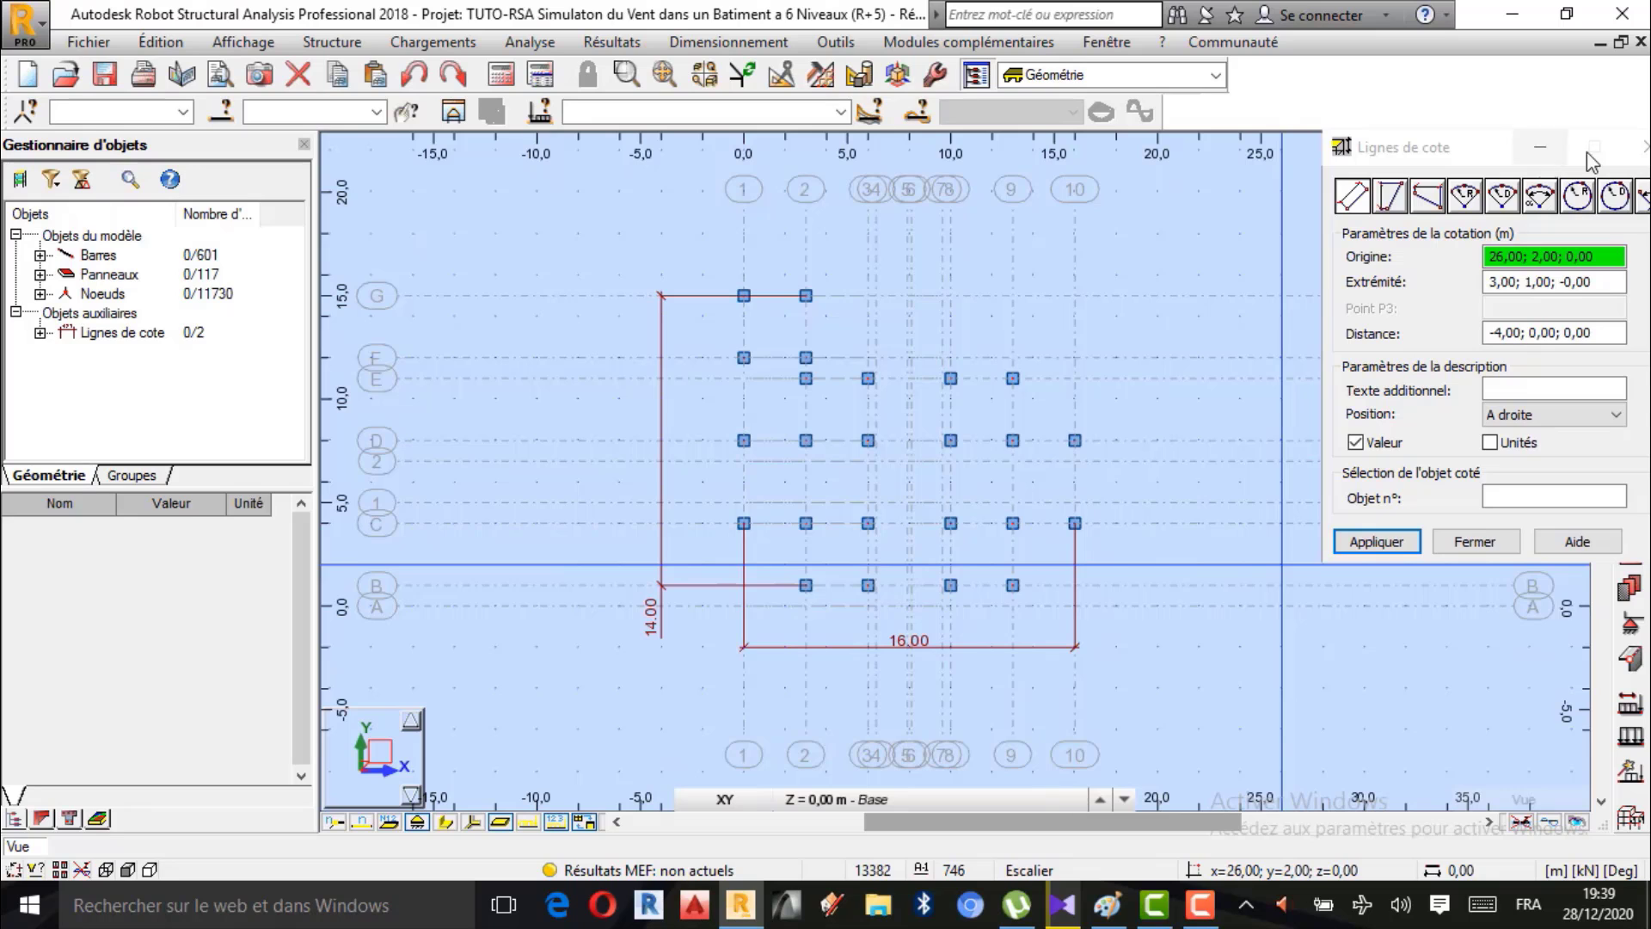
left_click(1640, 148)
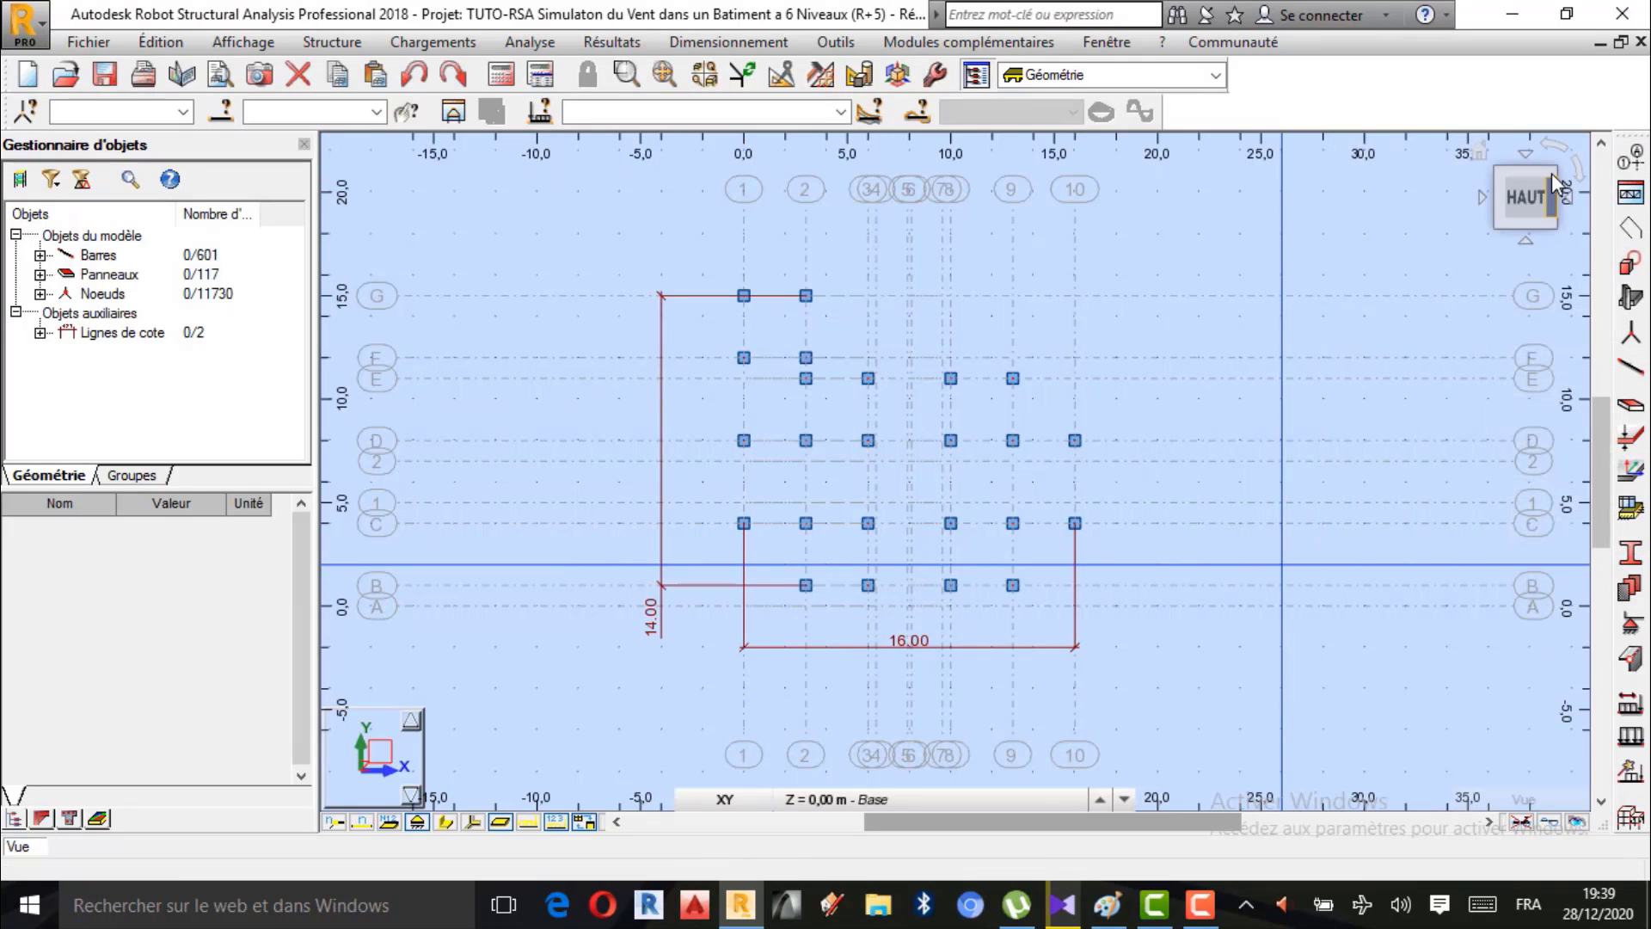
Examine the dimensioned building in 3D from above, covering its base dimensions, storey levels and facades.
left_click(1478, 154)
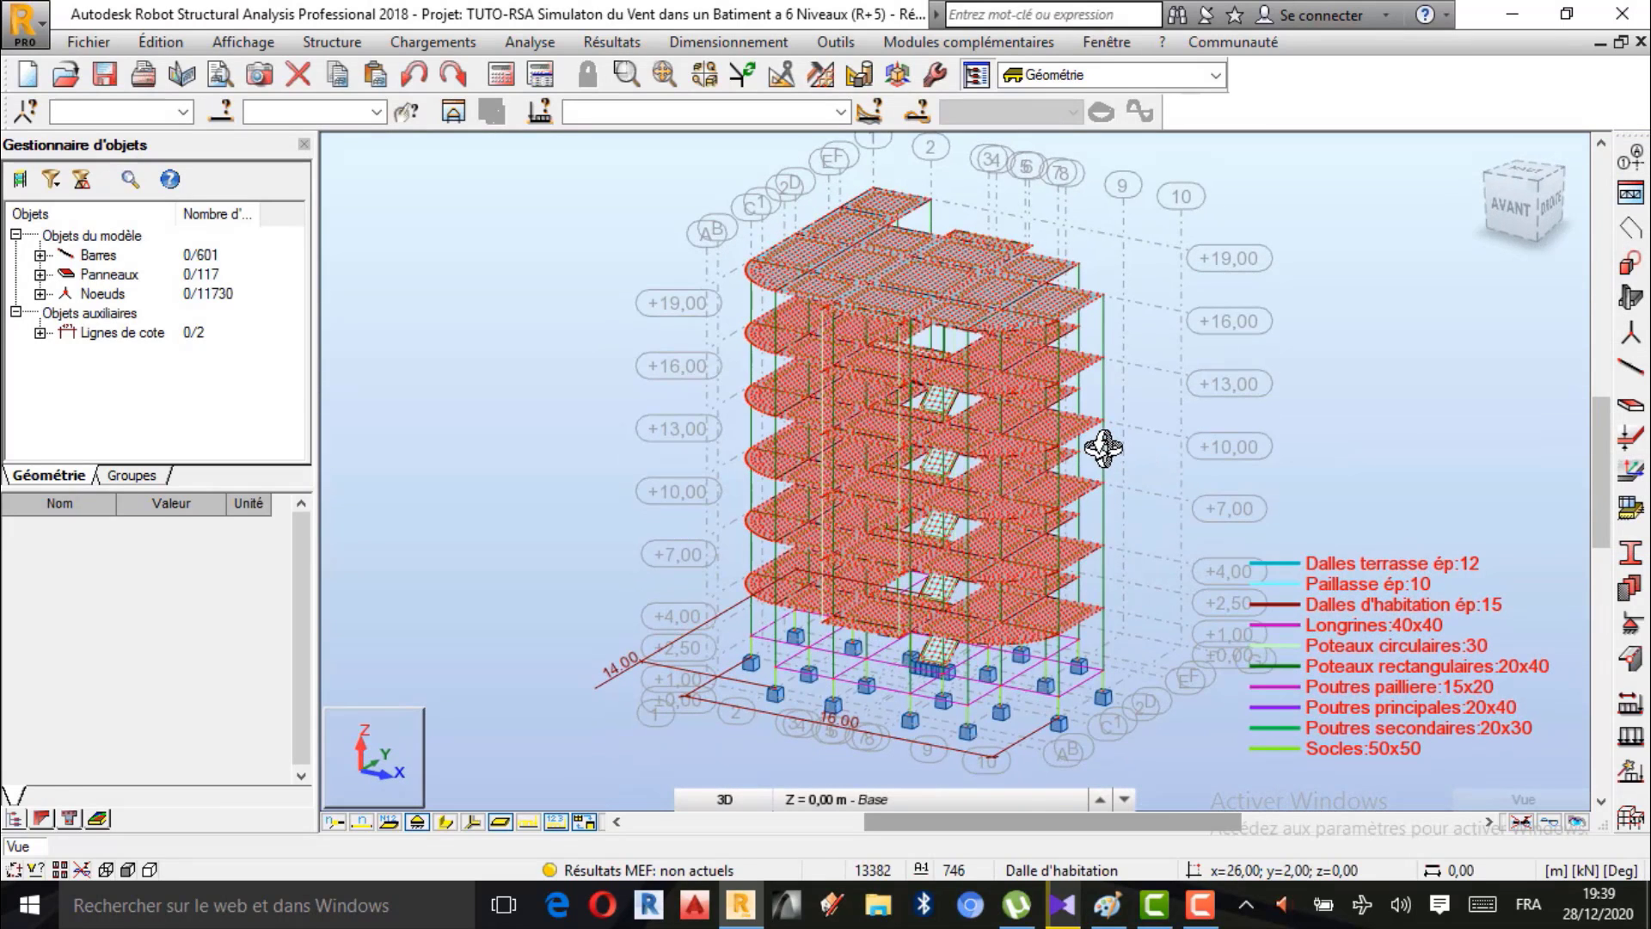
middle_click_drag(952, 465, 862, 722, "shift")
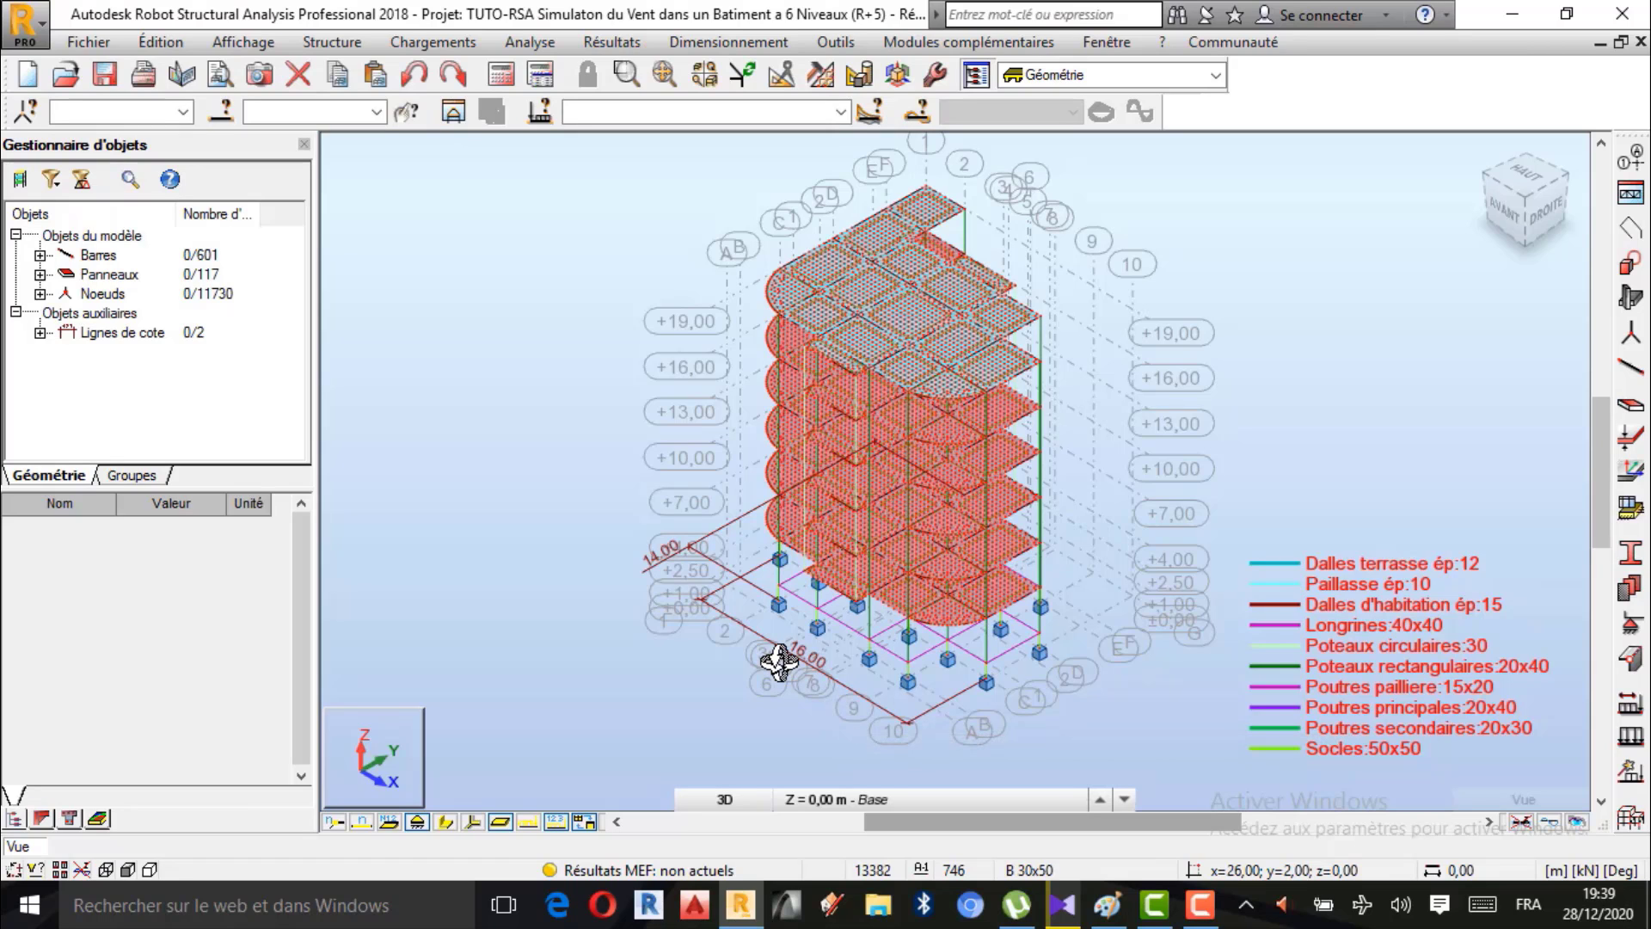
scroll(821, 691, "up", 1)
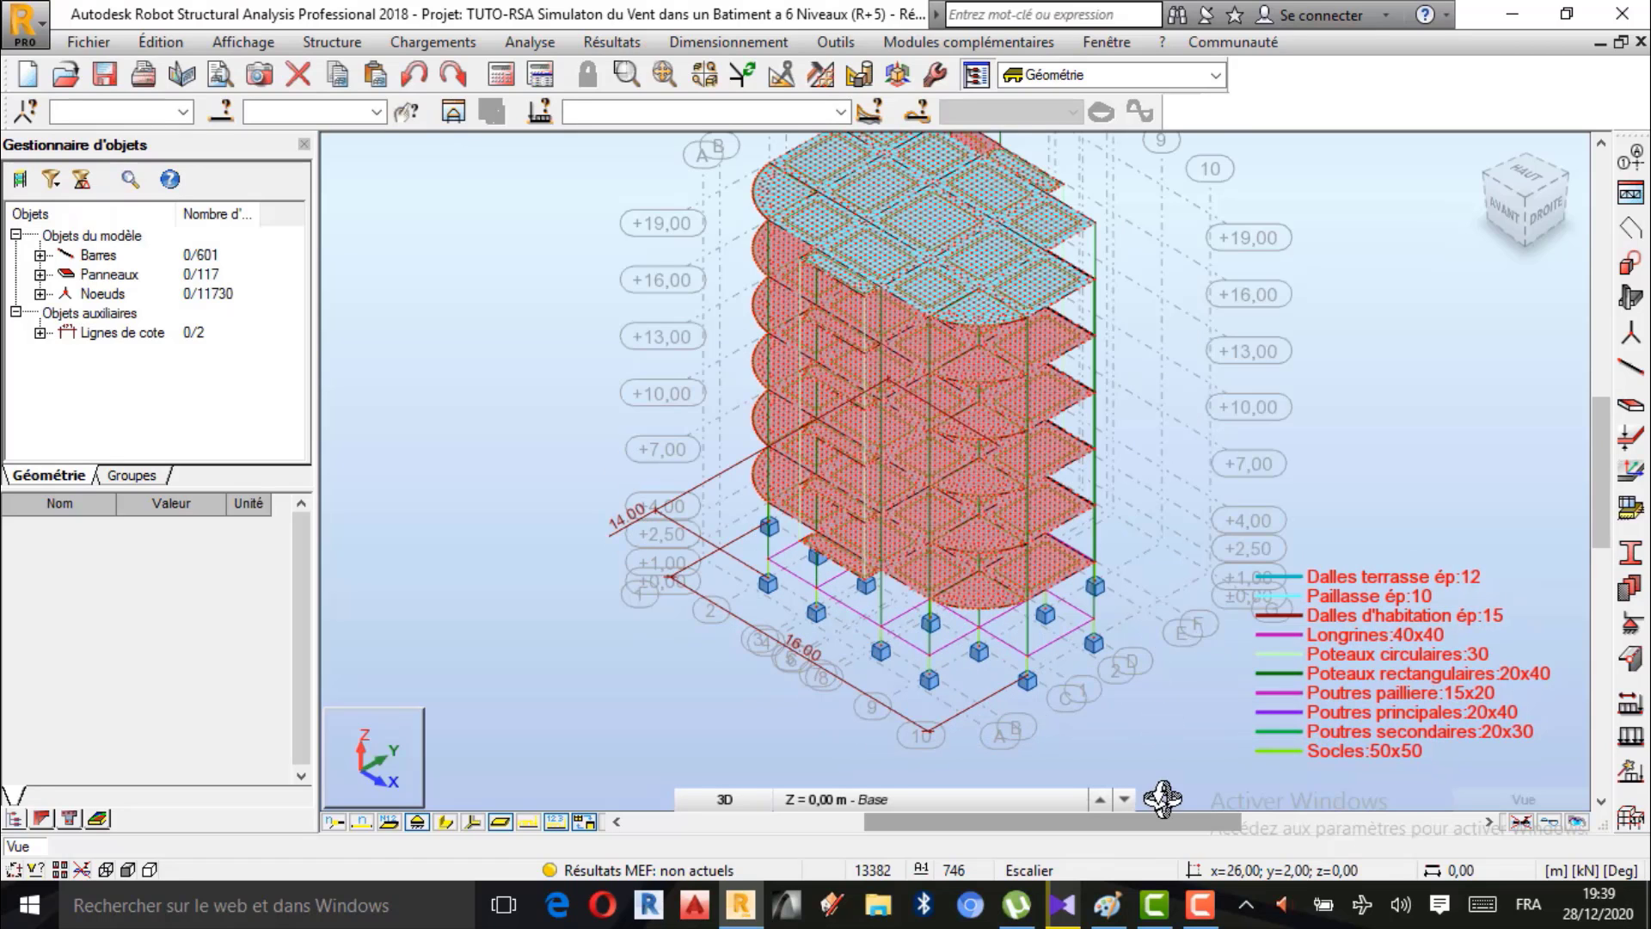
left_click(1199, 902)
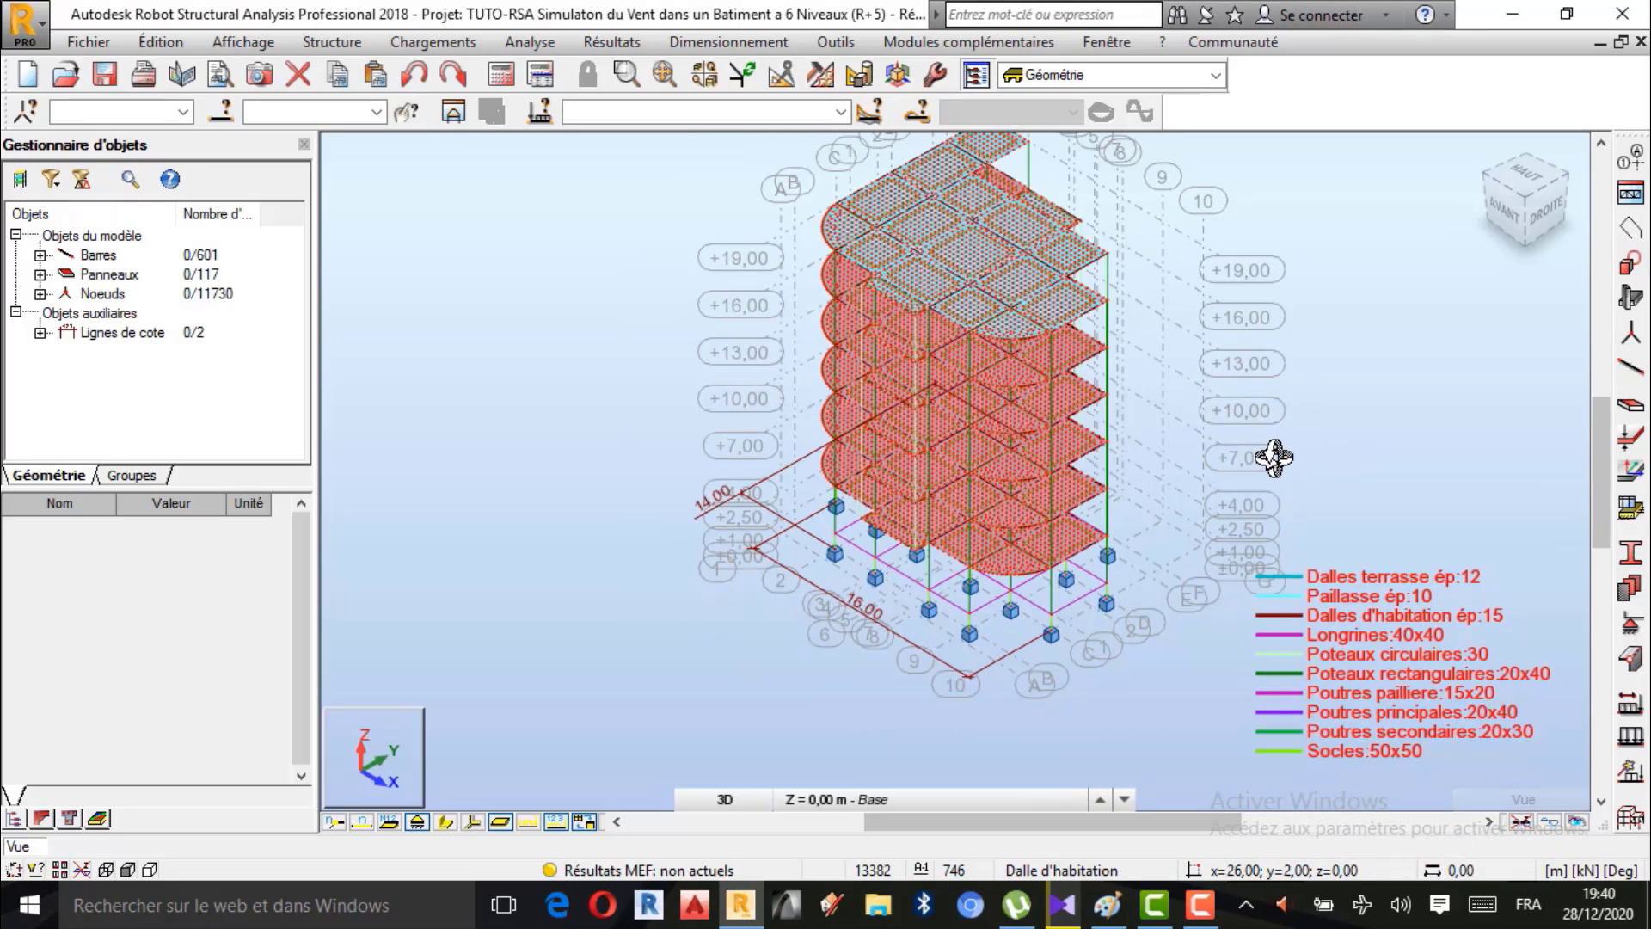
scroll(878, 695, "down", 1)
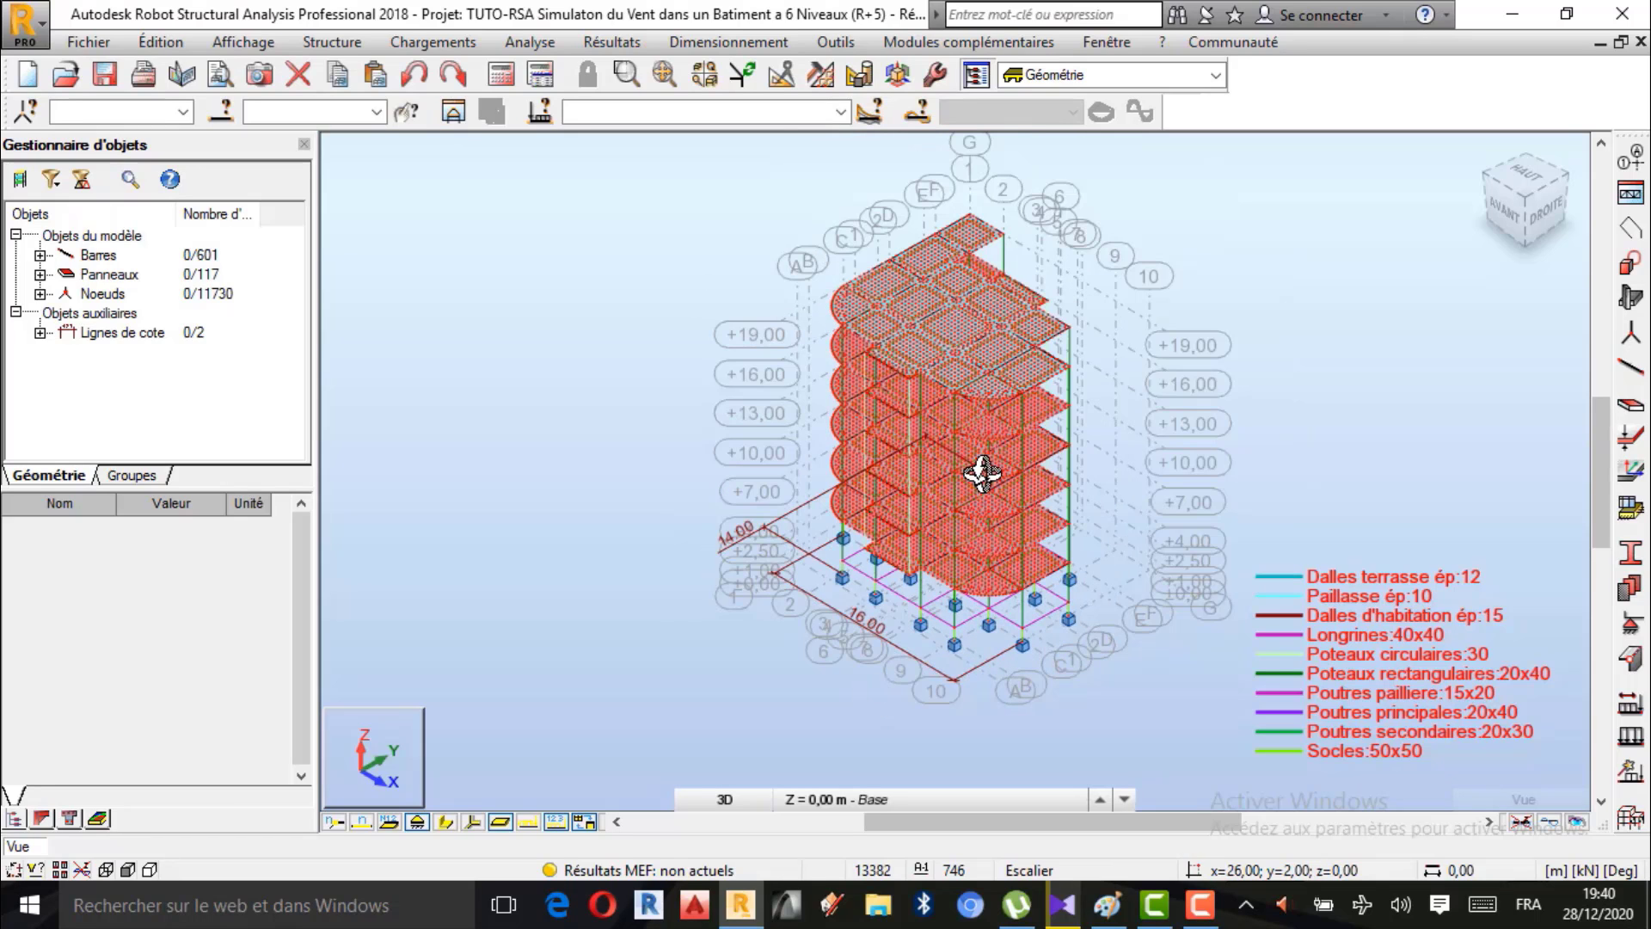
scroll(1012, 518, "up", 1)
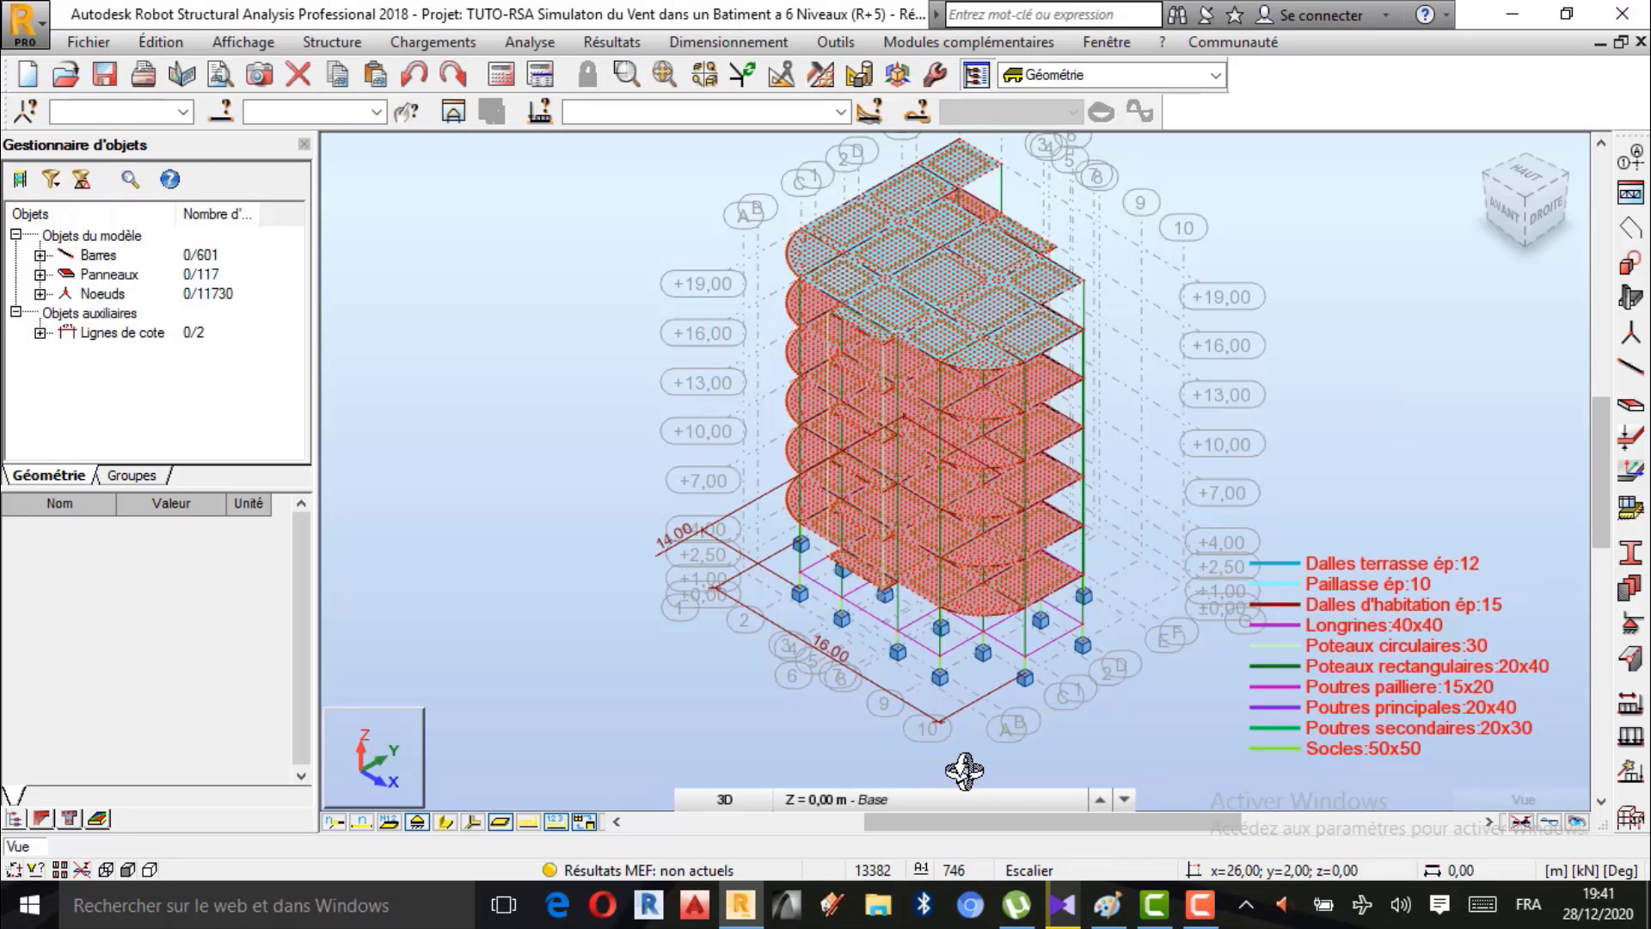
scroll(906, 361, "up", 2)
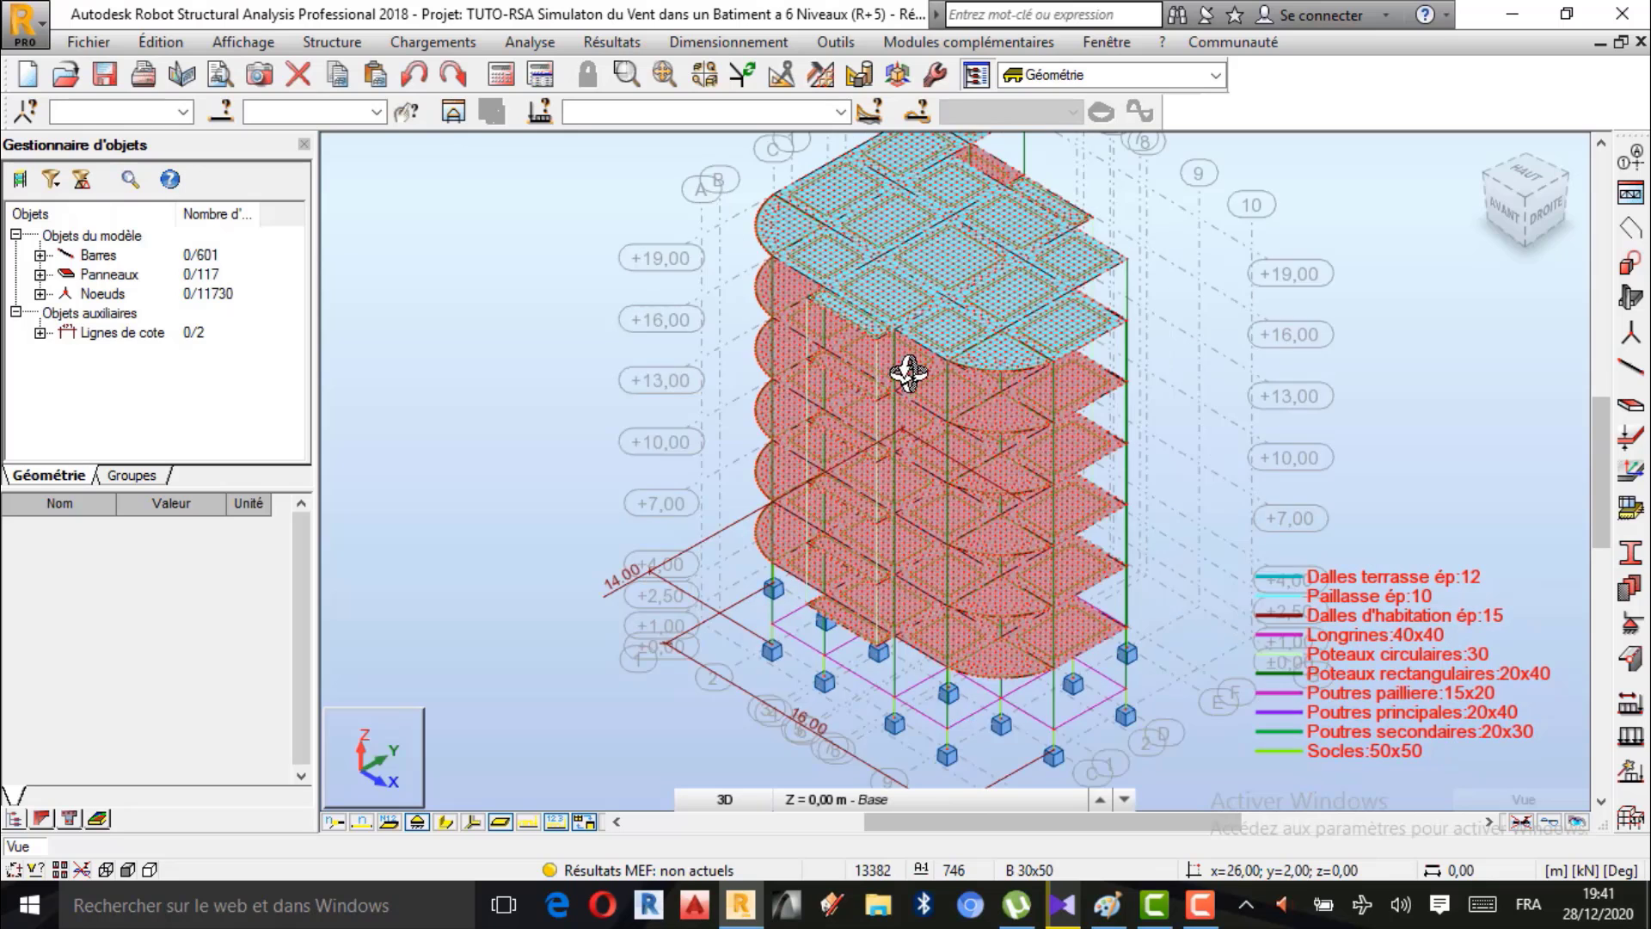
scroll(908, 372, "down", 2)
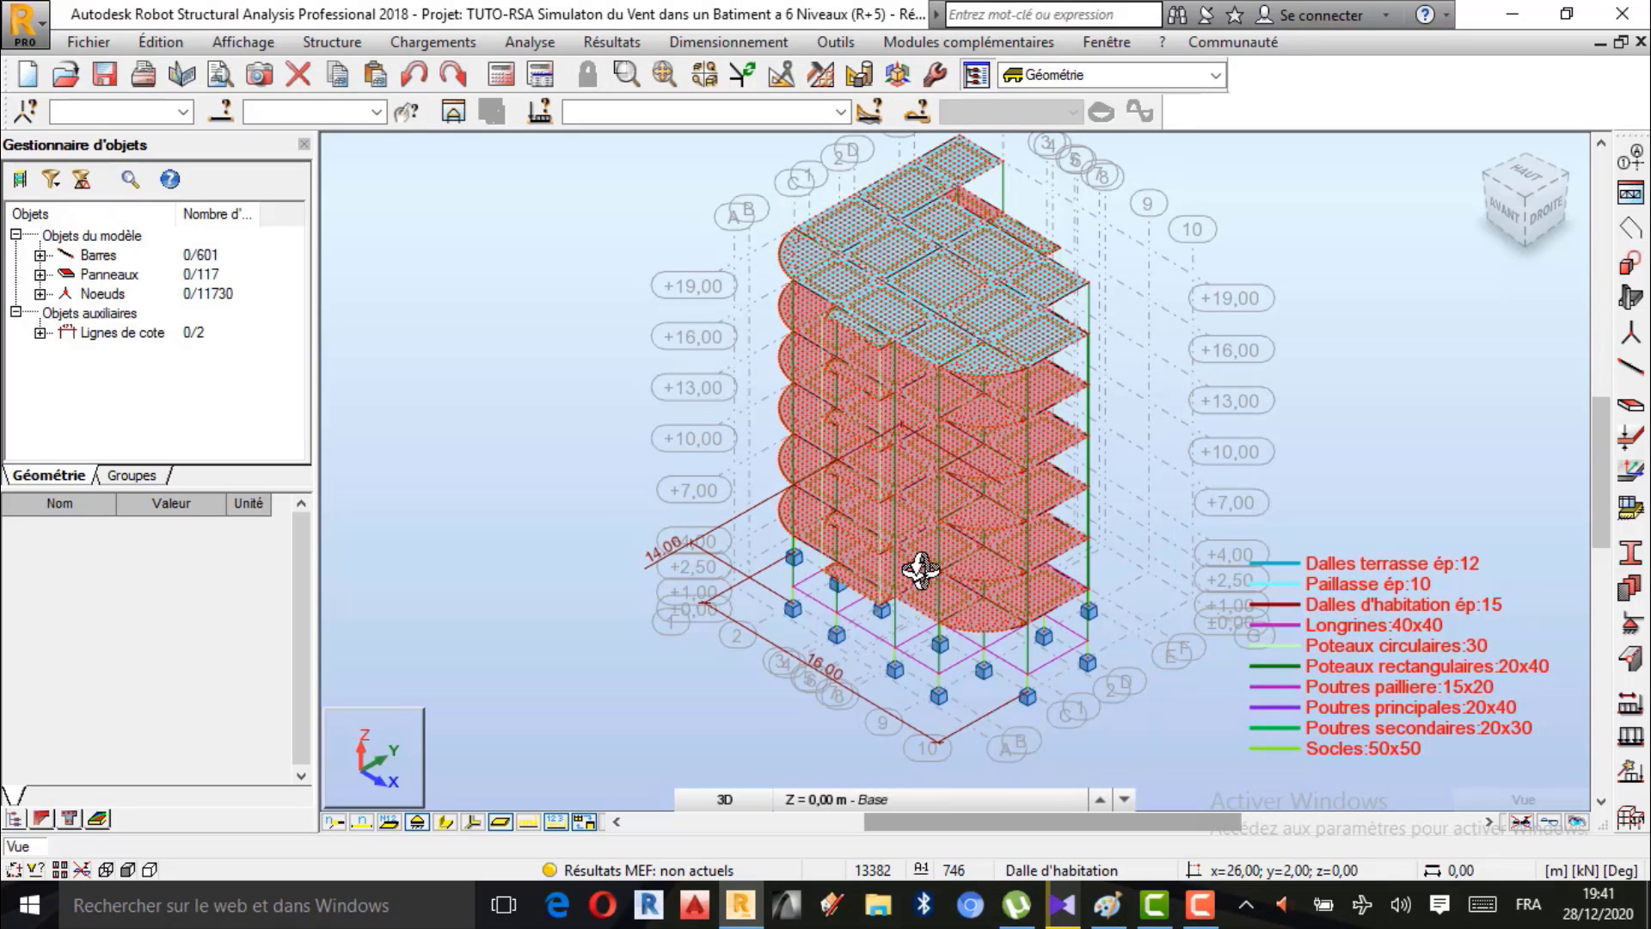
Switch to Paint and sketch a purple four-sided outline freehand below the title, using the pencil at the third line thickness.
left_click(1109, 905)
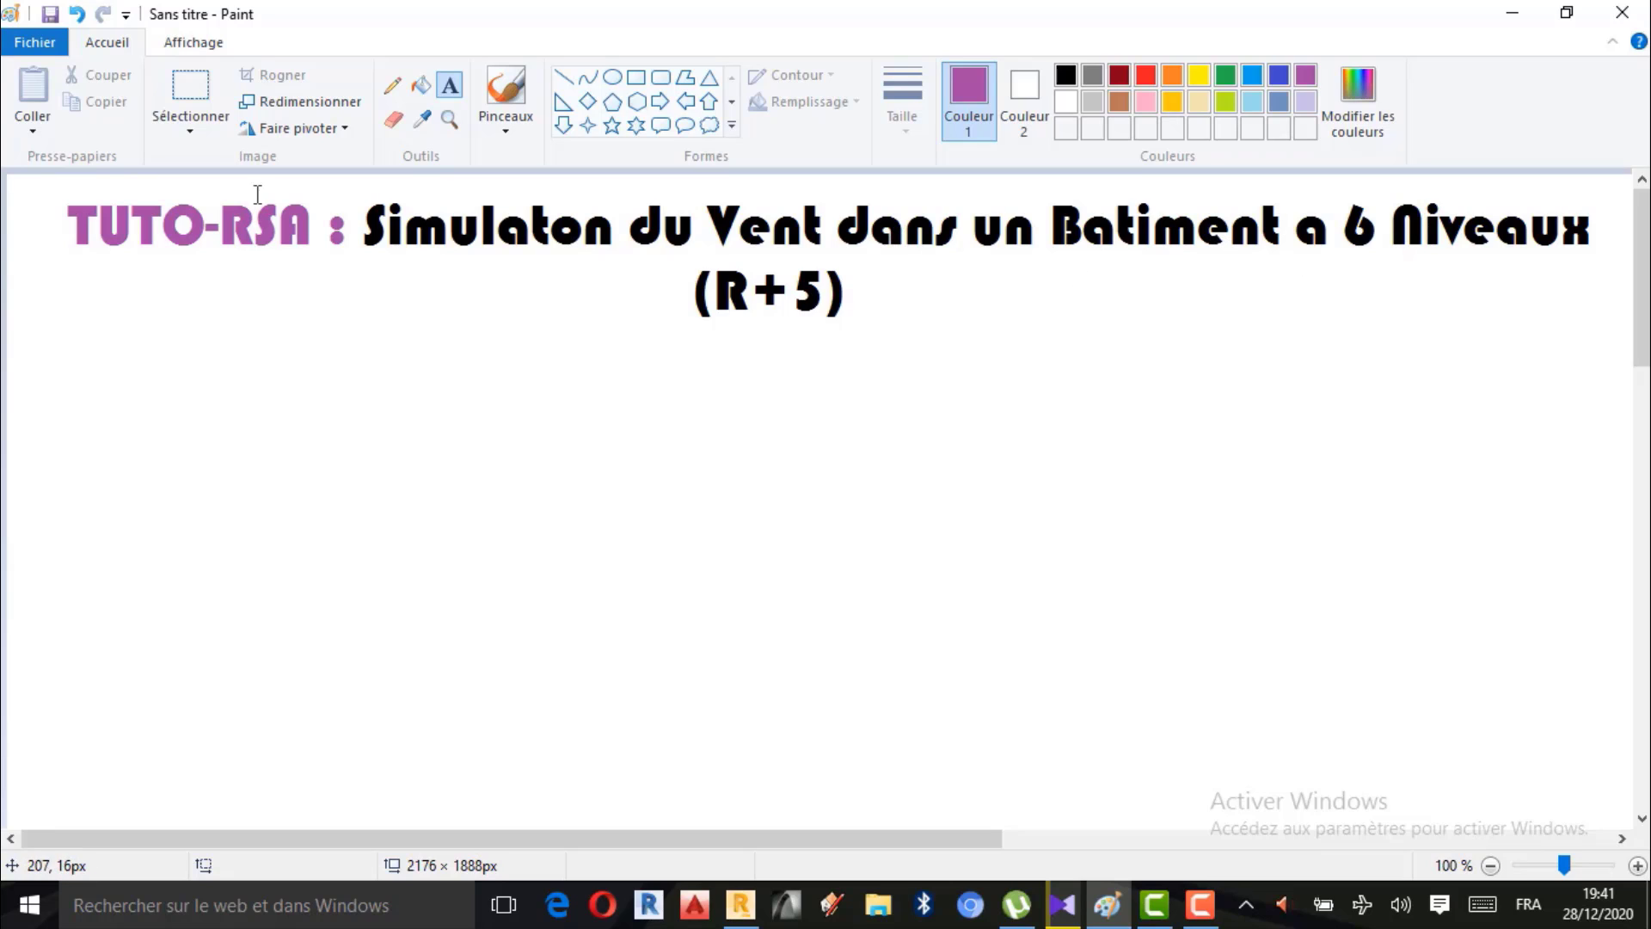
left_click(392, 85)
left_click(902, 99)
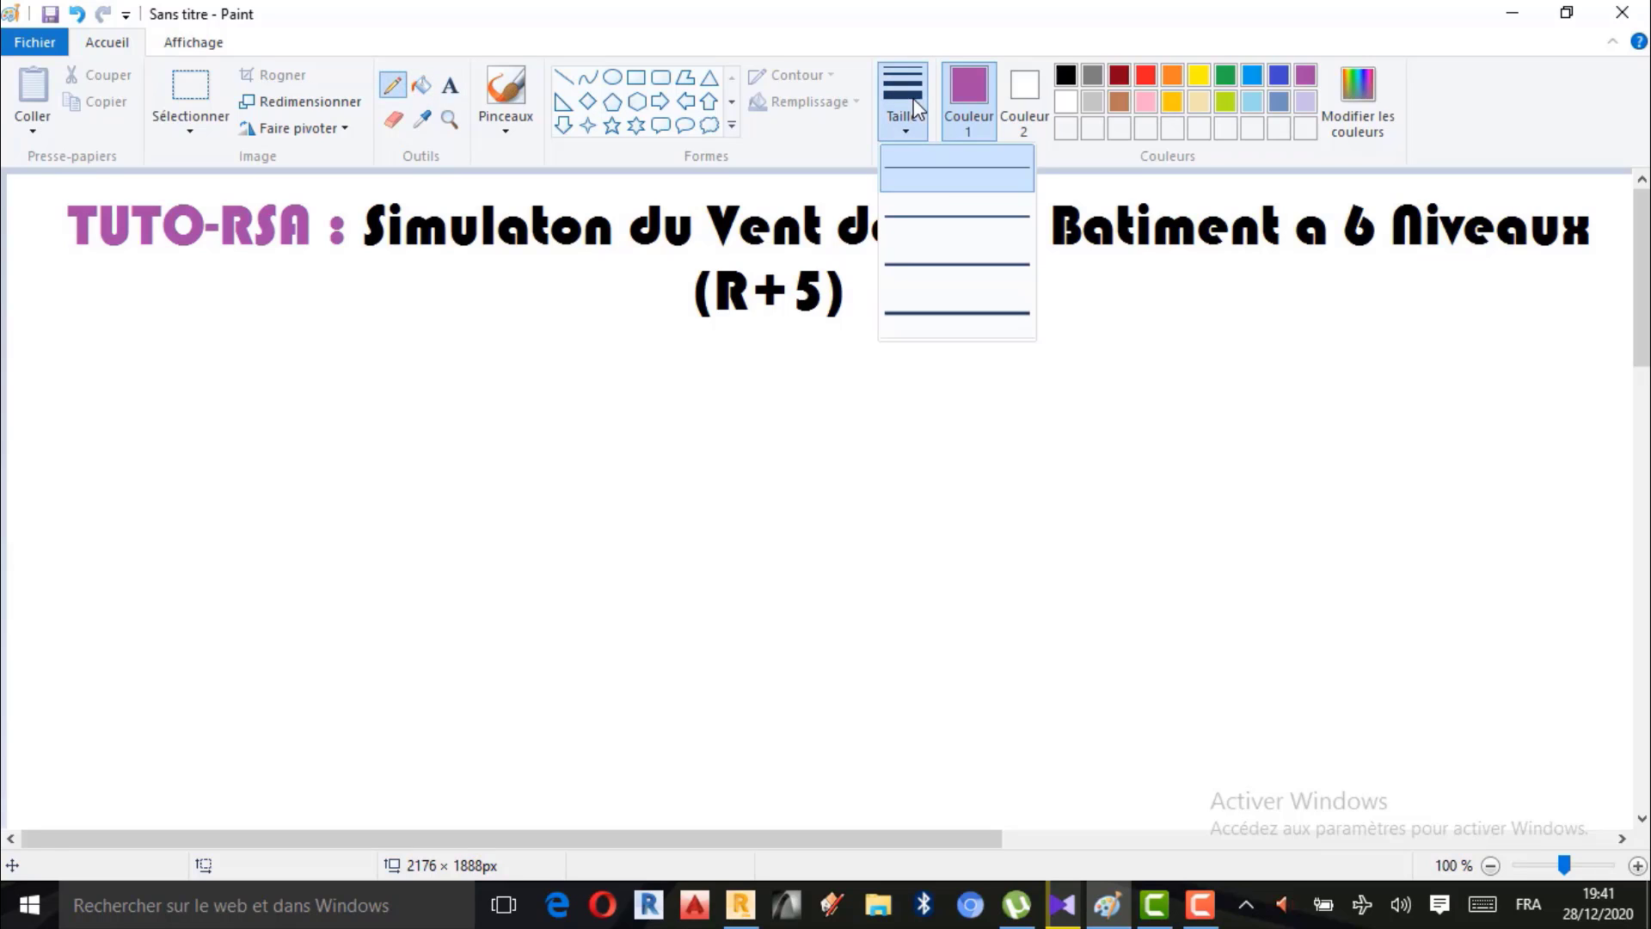
left_click(944, 265)
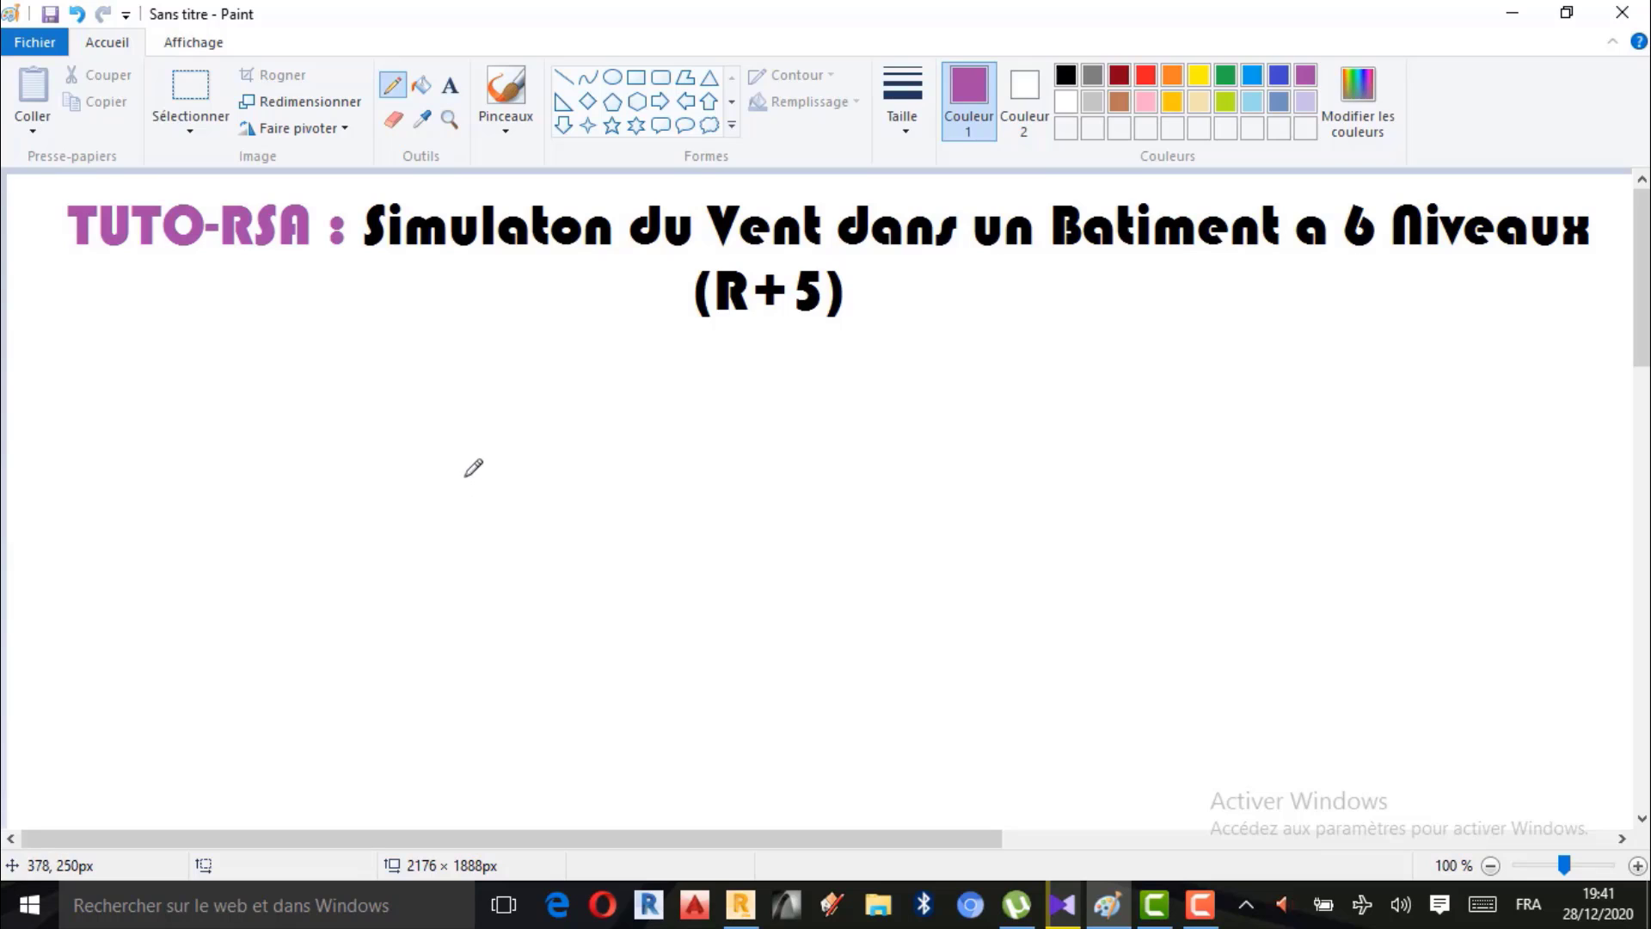
left_click_drag(464, 475, 496, 671)
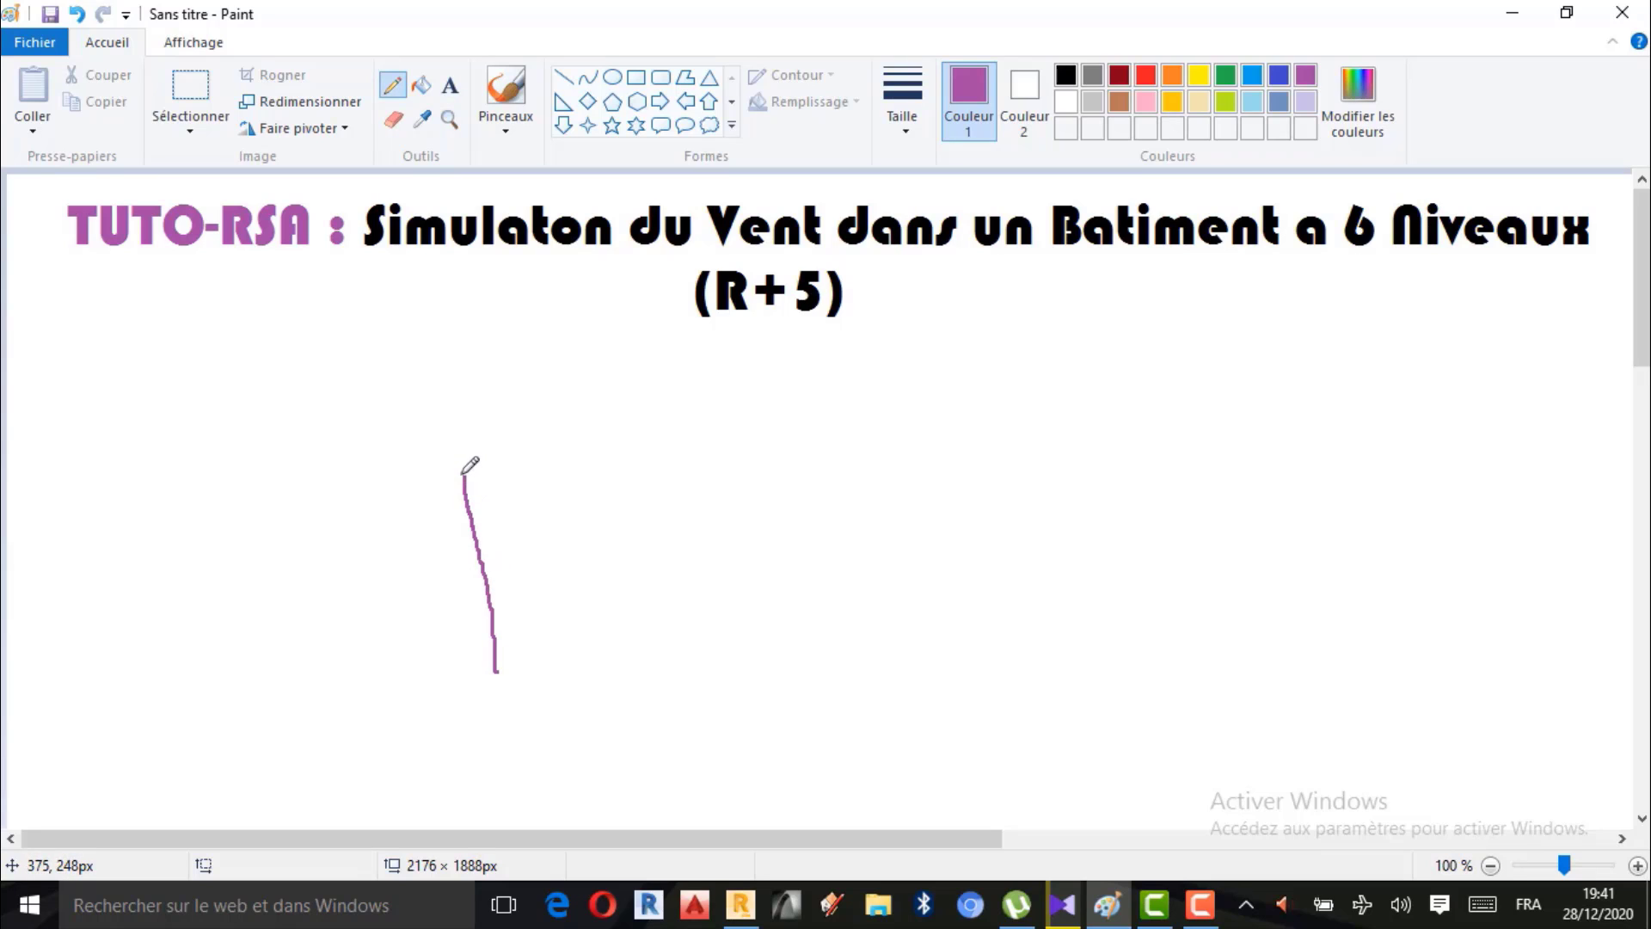
mouse_move(461, 474)
left_mouse_down()
mouse_move(1019, 465)
mouse_move(1064, 689)
left_mouse_up()
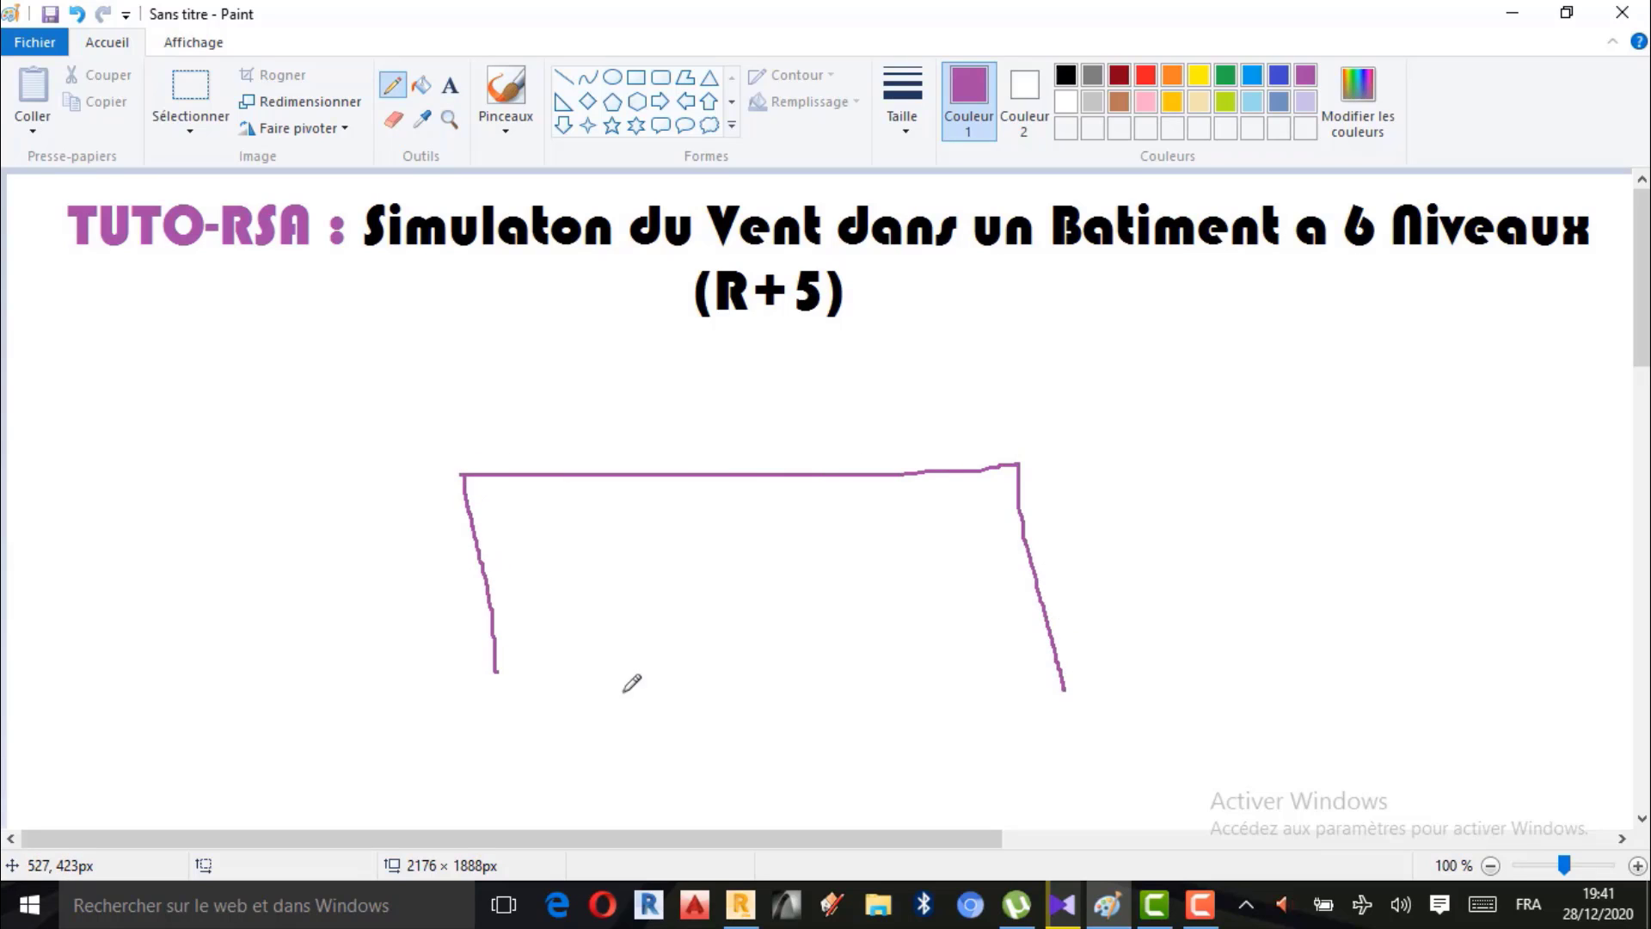
mouse_move(495, 671)
left_mouse_down()
mouse_move(812, 718)
mouse_move(1109, 704)
left_mouse_up()
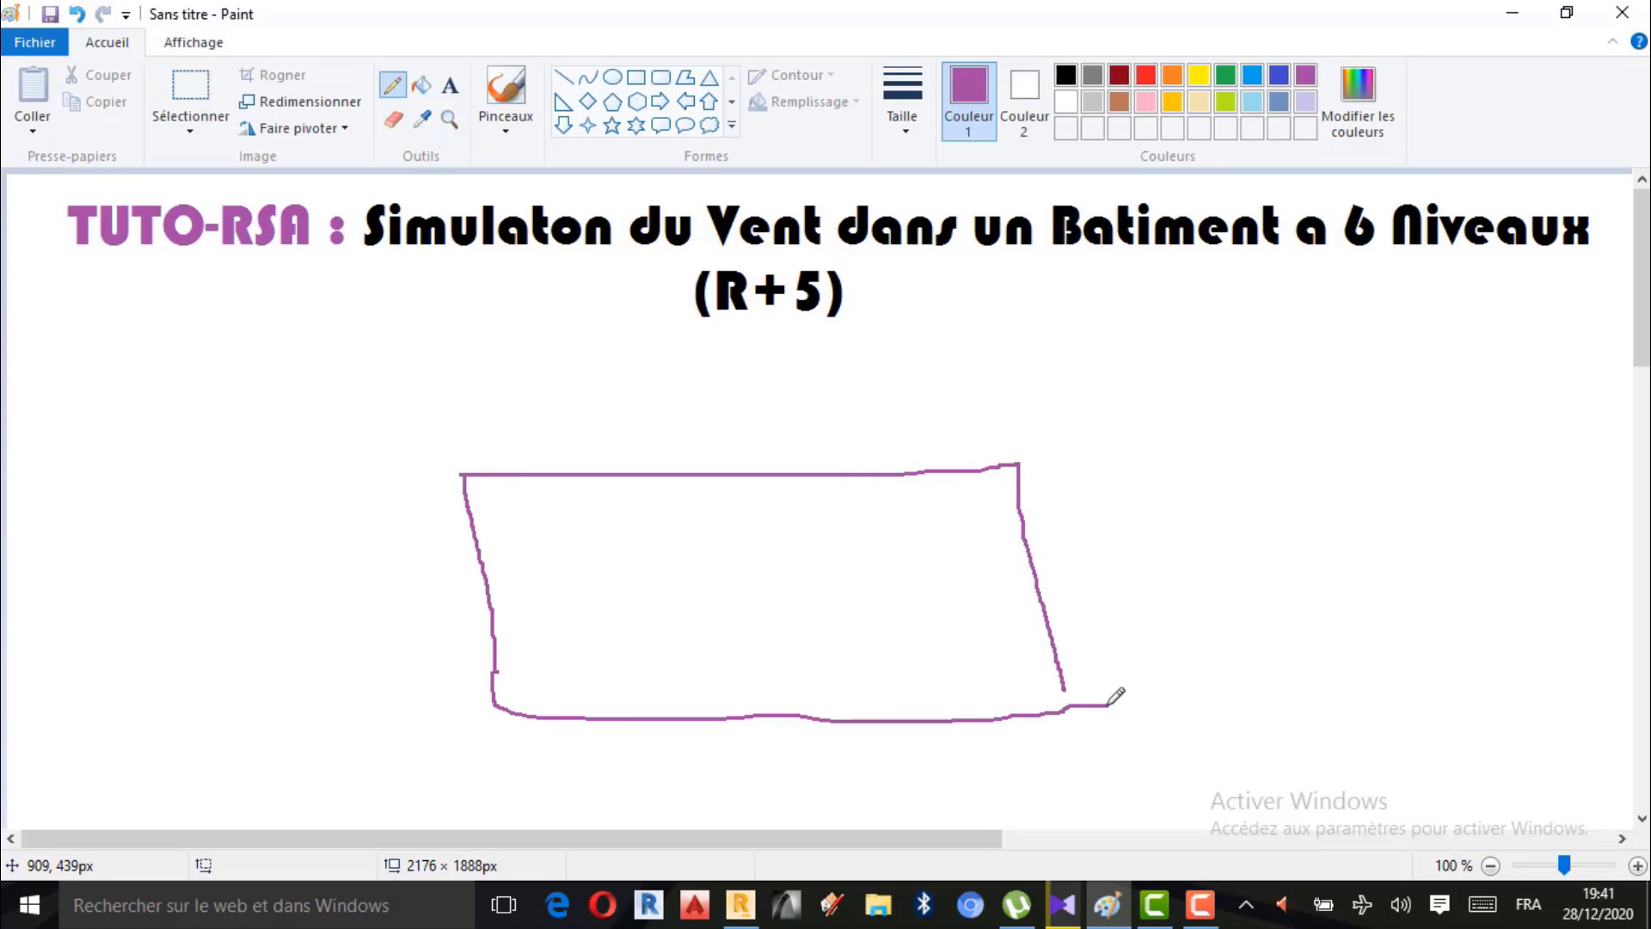
scroll(895, 516, "down", 4)
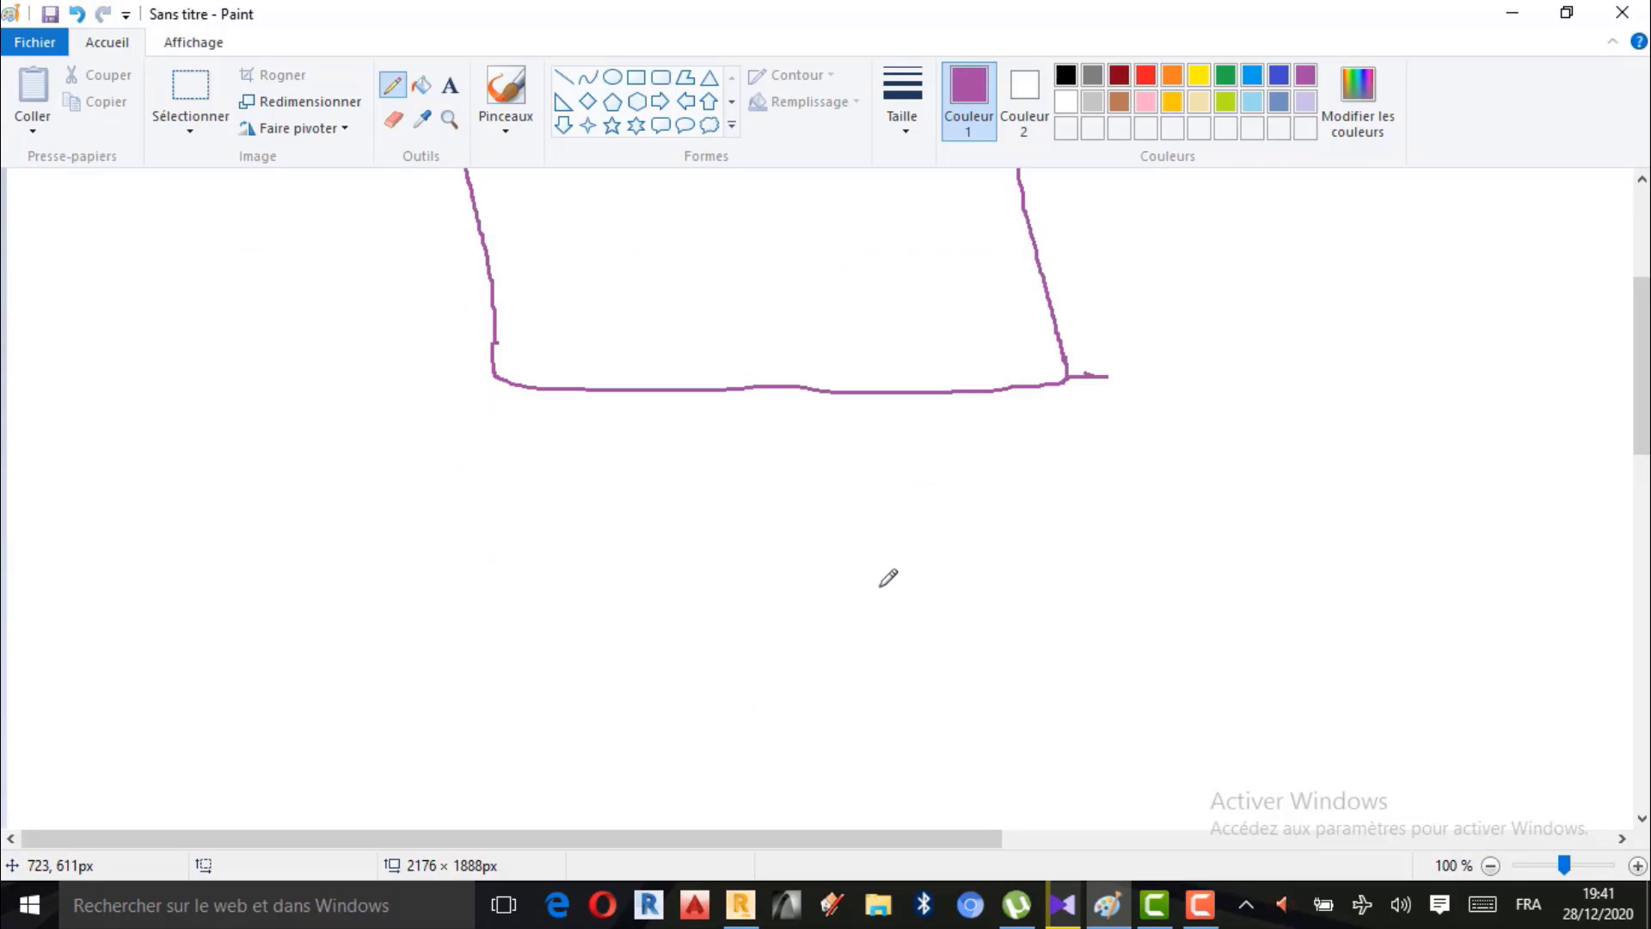
scroll(885, 575, "up", 2)
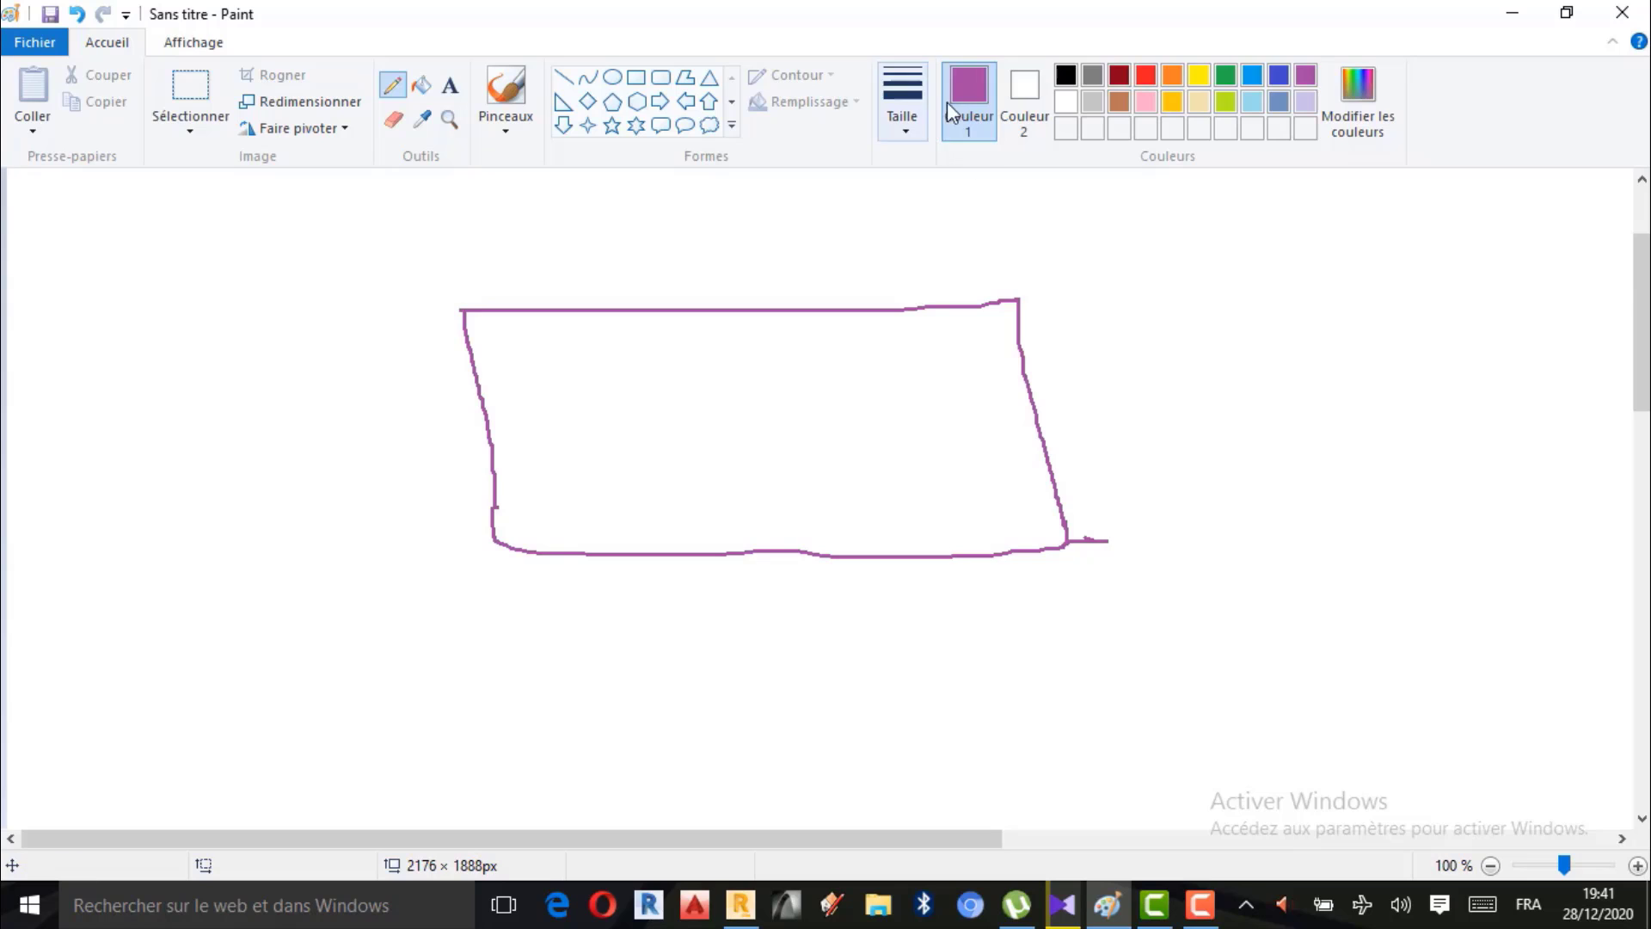
Draw a black horizontal dimension line with end ticks beneath the purple outline, using the second line thickness, and label it 16m.
left_click(1065, 75)
left_click(910, 120)
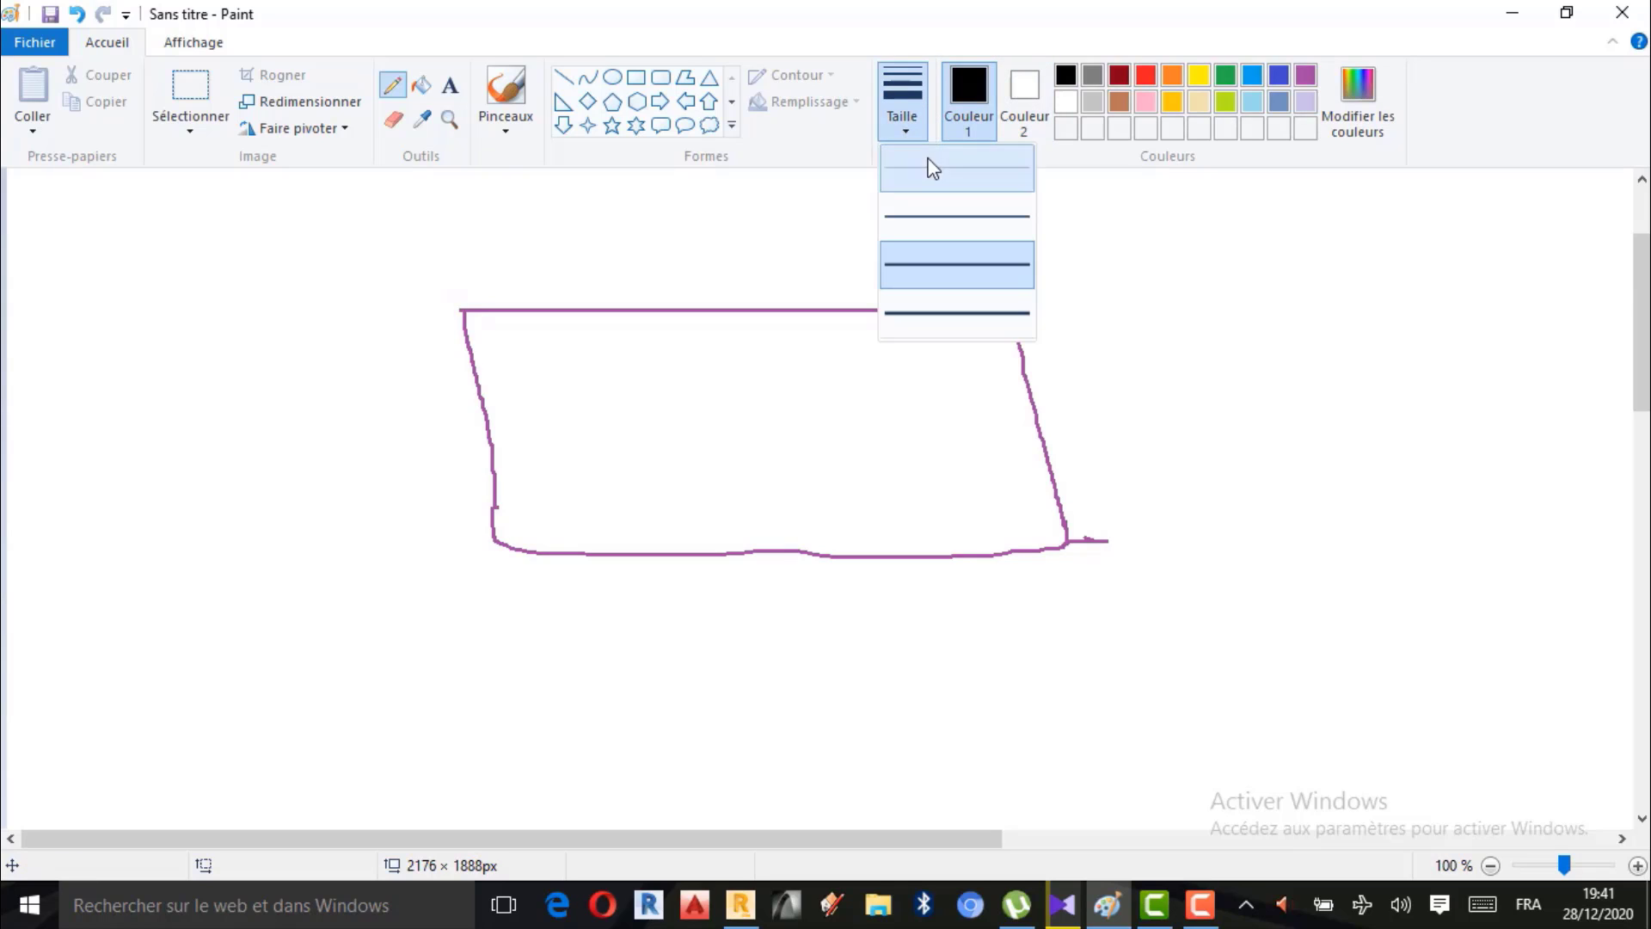
left_click(927, 164)
left_click(902, 112)
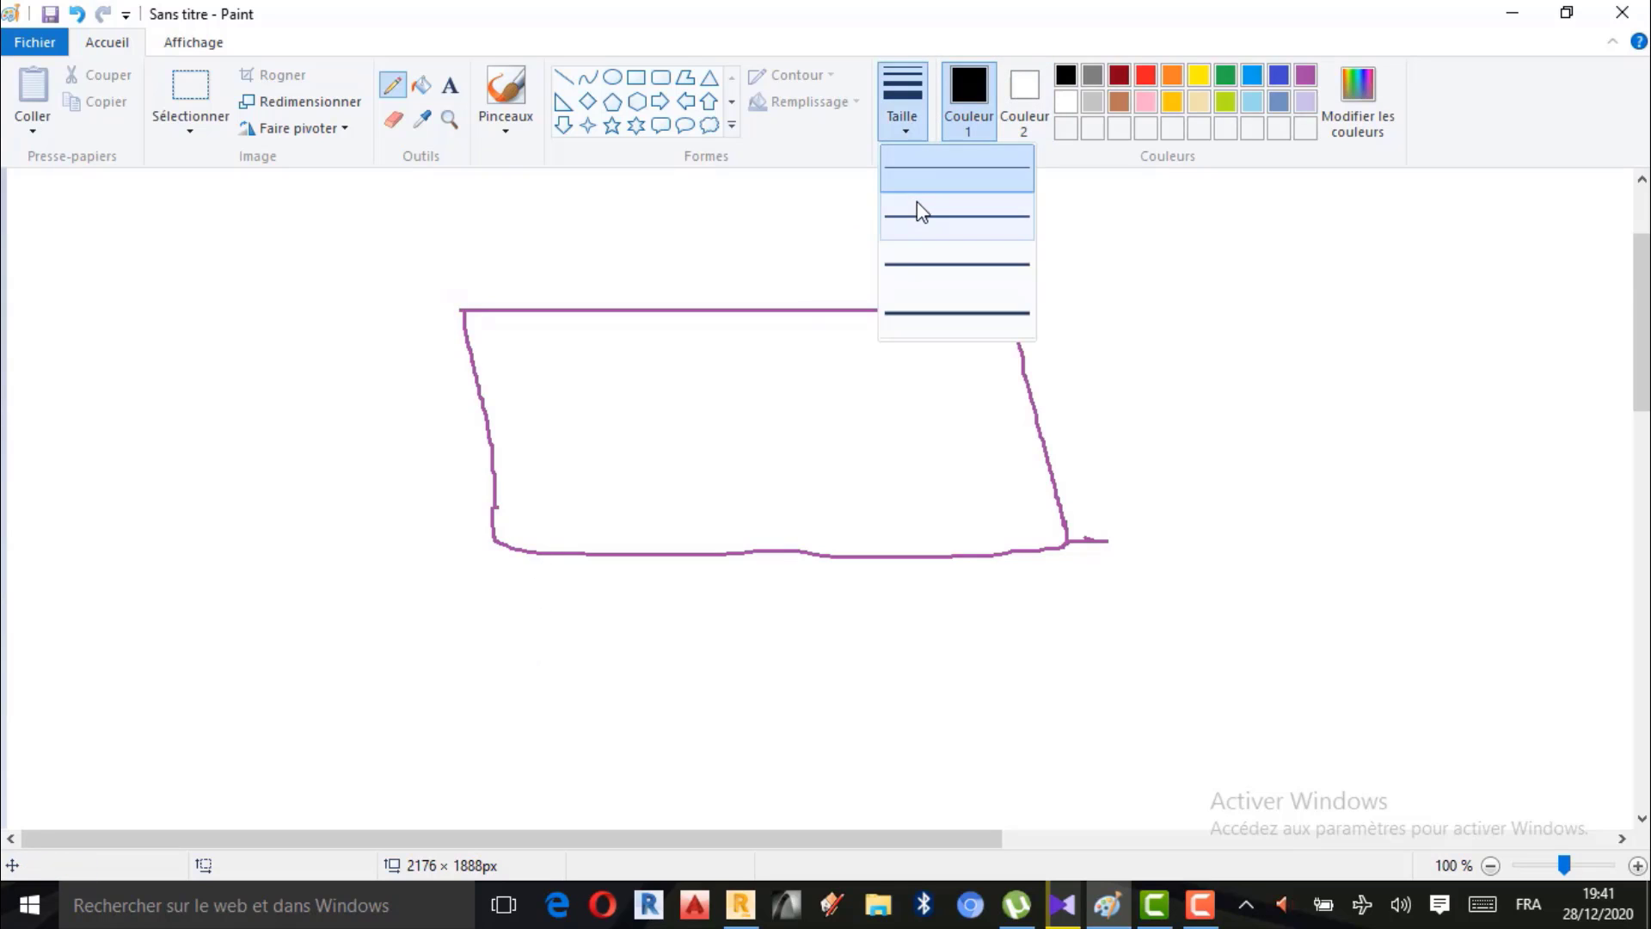
left_click(916, 210)
mouse_move(493, 638)
left_mouse_down()
mouse_move(1163, 651)
mouse_move(1081, 697)
left_mouse_up()
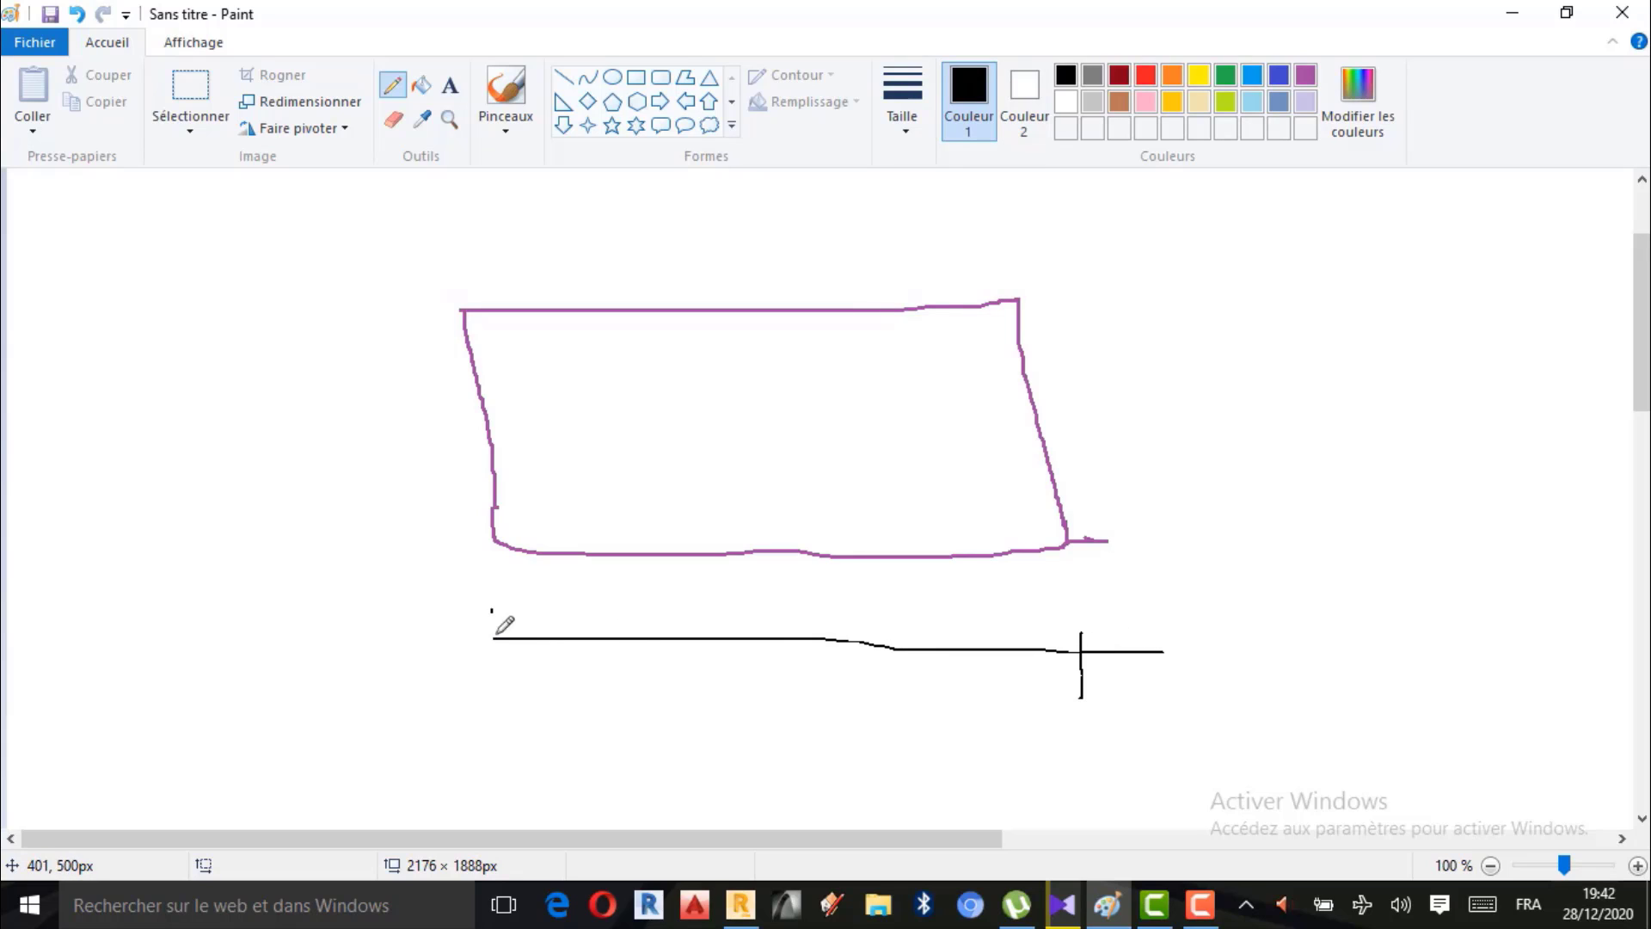
left_click_drag(492, 610, 496, 662)
left_click_drag(1083, 654, 1058, 674)
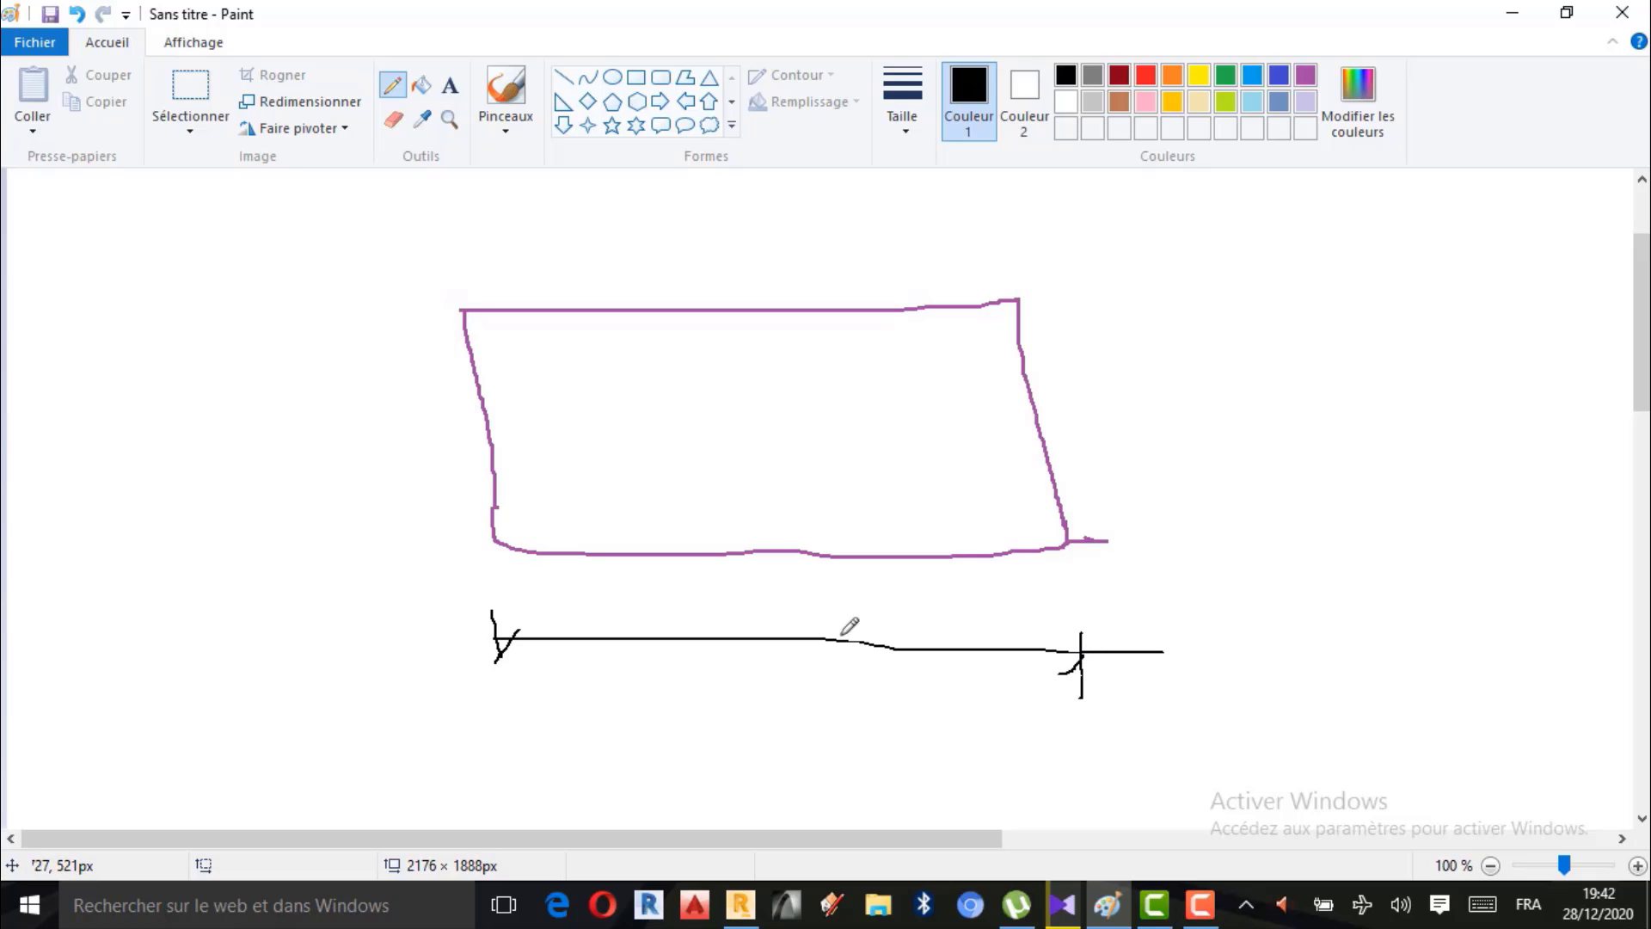
mouse_move(763, 621)
left_mouse_down()
mouse_move(875, 603)
mouse_move(900, 619)
left_mouse_up()
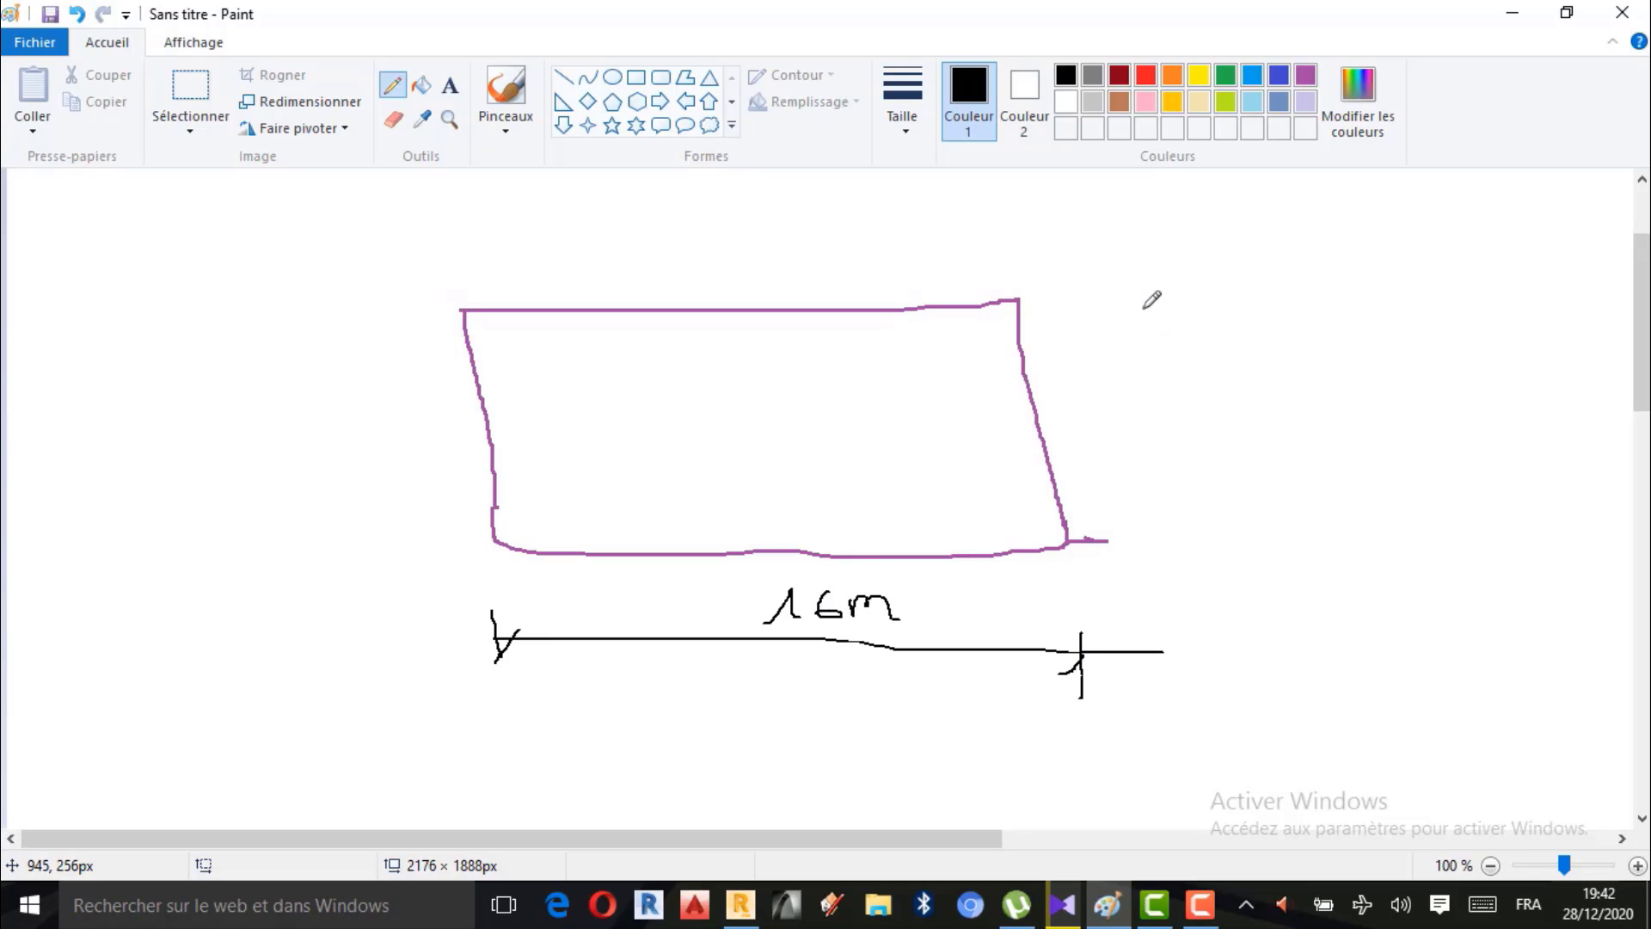
Draw a vertical dimension line with end ticks to the right of the outline and label it 14m.
mouse_move(1135, 307)
left_mouse_down()
mouse_move(1206, 289)
mouse_move(1231, 572)
mouse_move(1297, 541)
mouse_move(1230, 568)
left_mouse_up()
left_click_drag(1195, 292, 1173, 343)
mouse_move(1209, 435)
left_mouse_down()
mouse_move(1257, 414)
mouse_move(1256, 433)
mouse_move(1289, 413)
mouse_move(1306, 427)
left_mouse_up()
Sketch wind arrows pointing at the outline's left and lower sides, with a curved line beyond the left arrow.
scroll(911, 565, "up", 3)
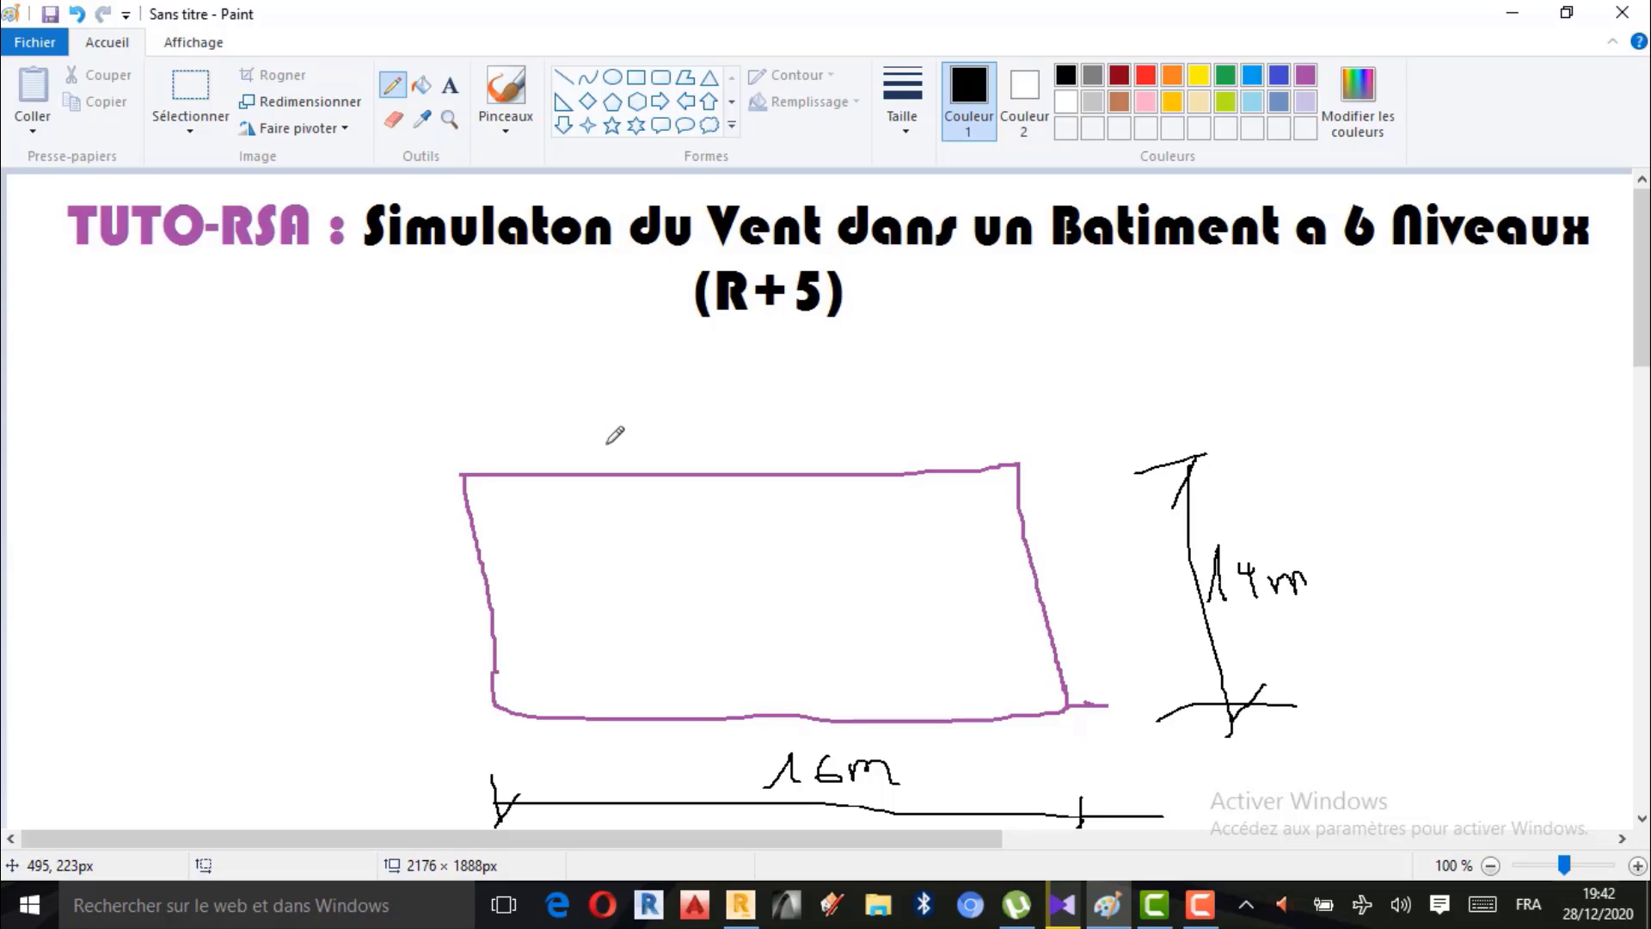
scroll(626, 601, "down", 3)
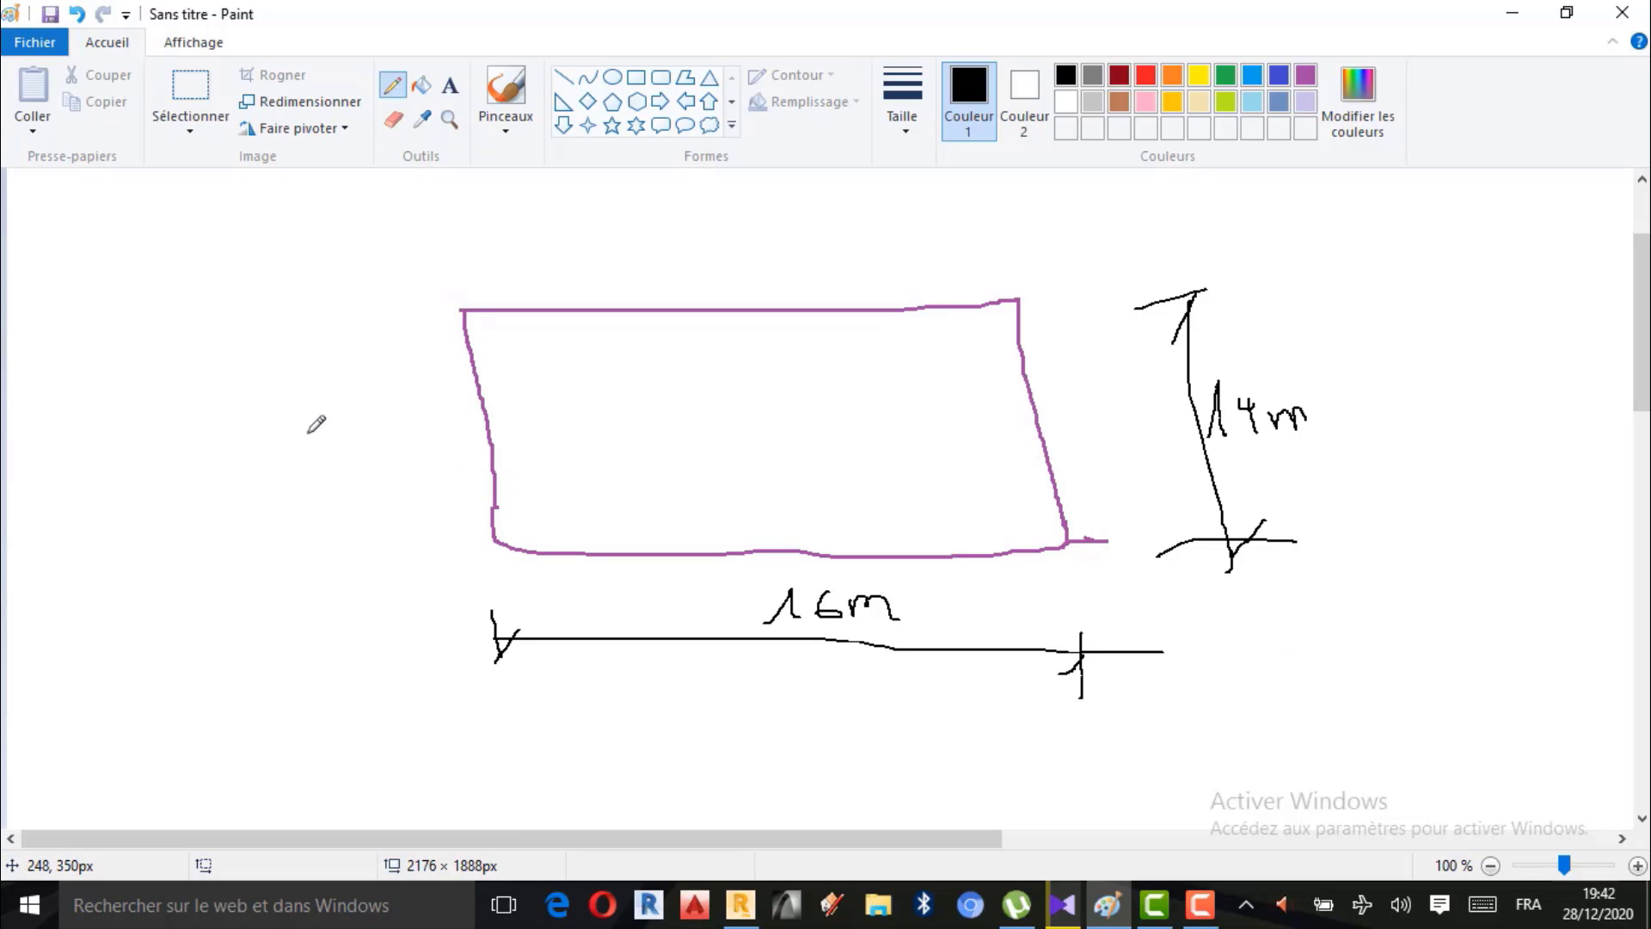
mouse_move(304, 430)
left_mouse_down()
mouse_move(419, 440)
mouse_move(355, 460)
left_mouse_up()
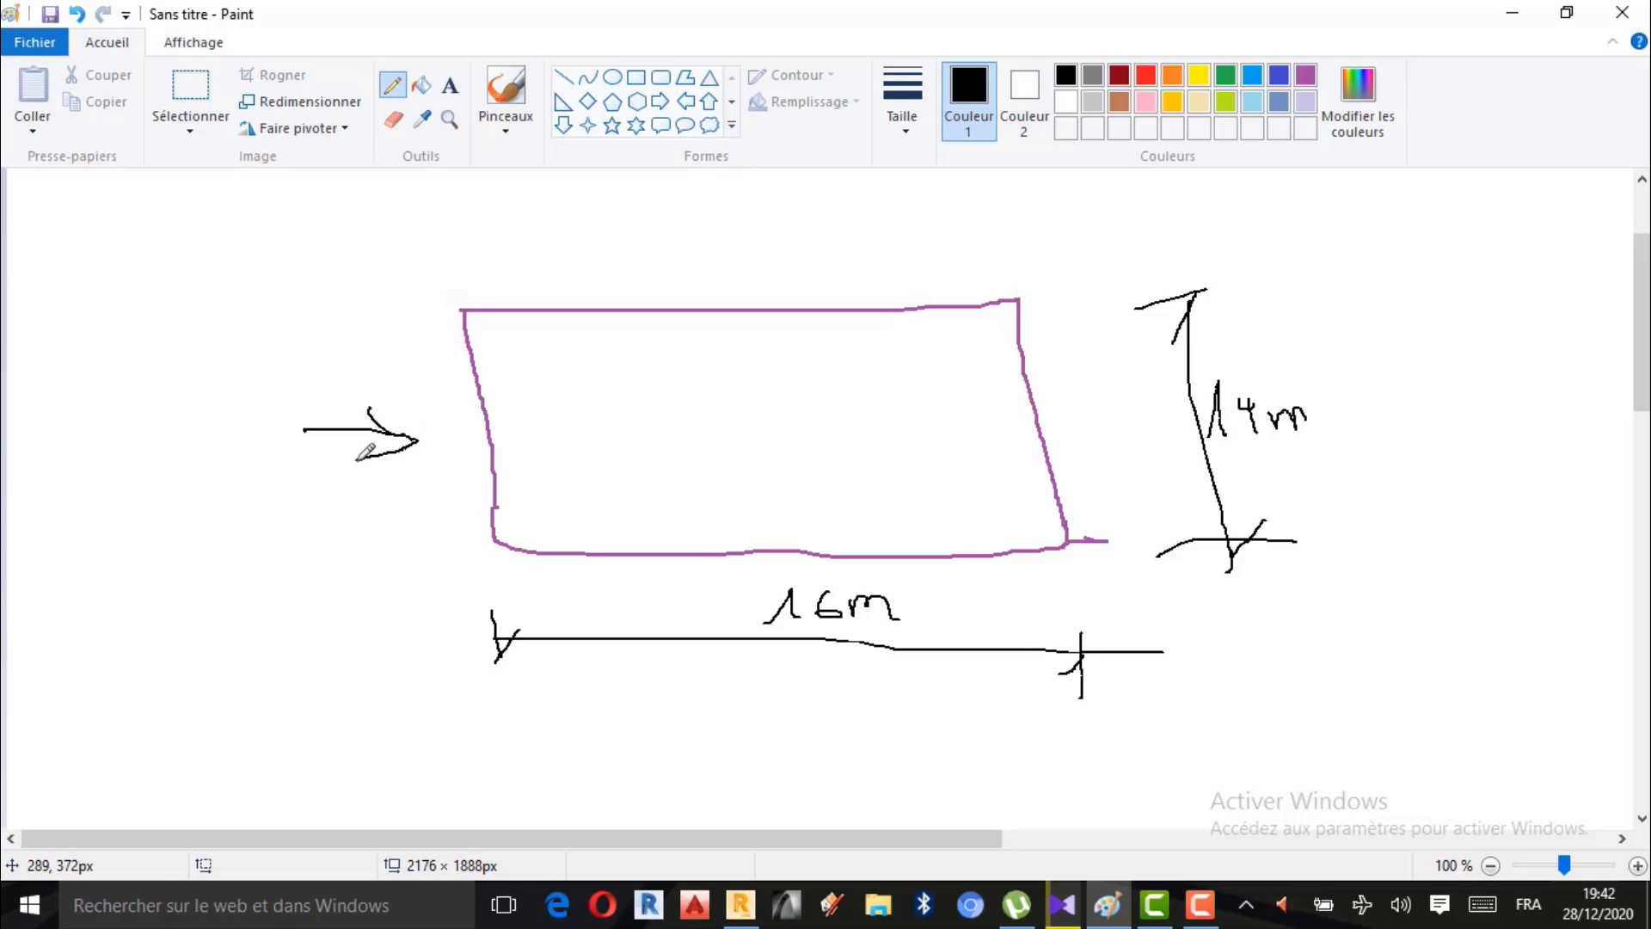
mouse_move(347, 383)
left_mouse_down()
mouse_move(364, 461)
mouse_move(353, 502)
left_mouse_up()
mouse_move(769, 679)
left_mouse_down()
mouse_move(774, 731)
mouse_move(761, 673)
mouse_move(779, 692)
mouse_move(755, 701)
left_mouse_up()
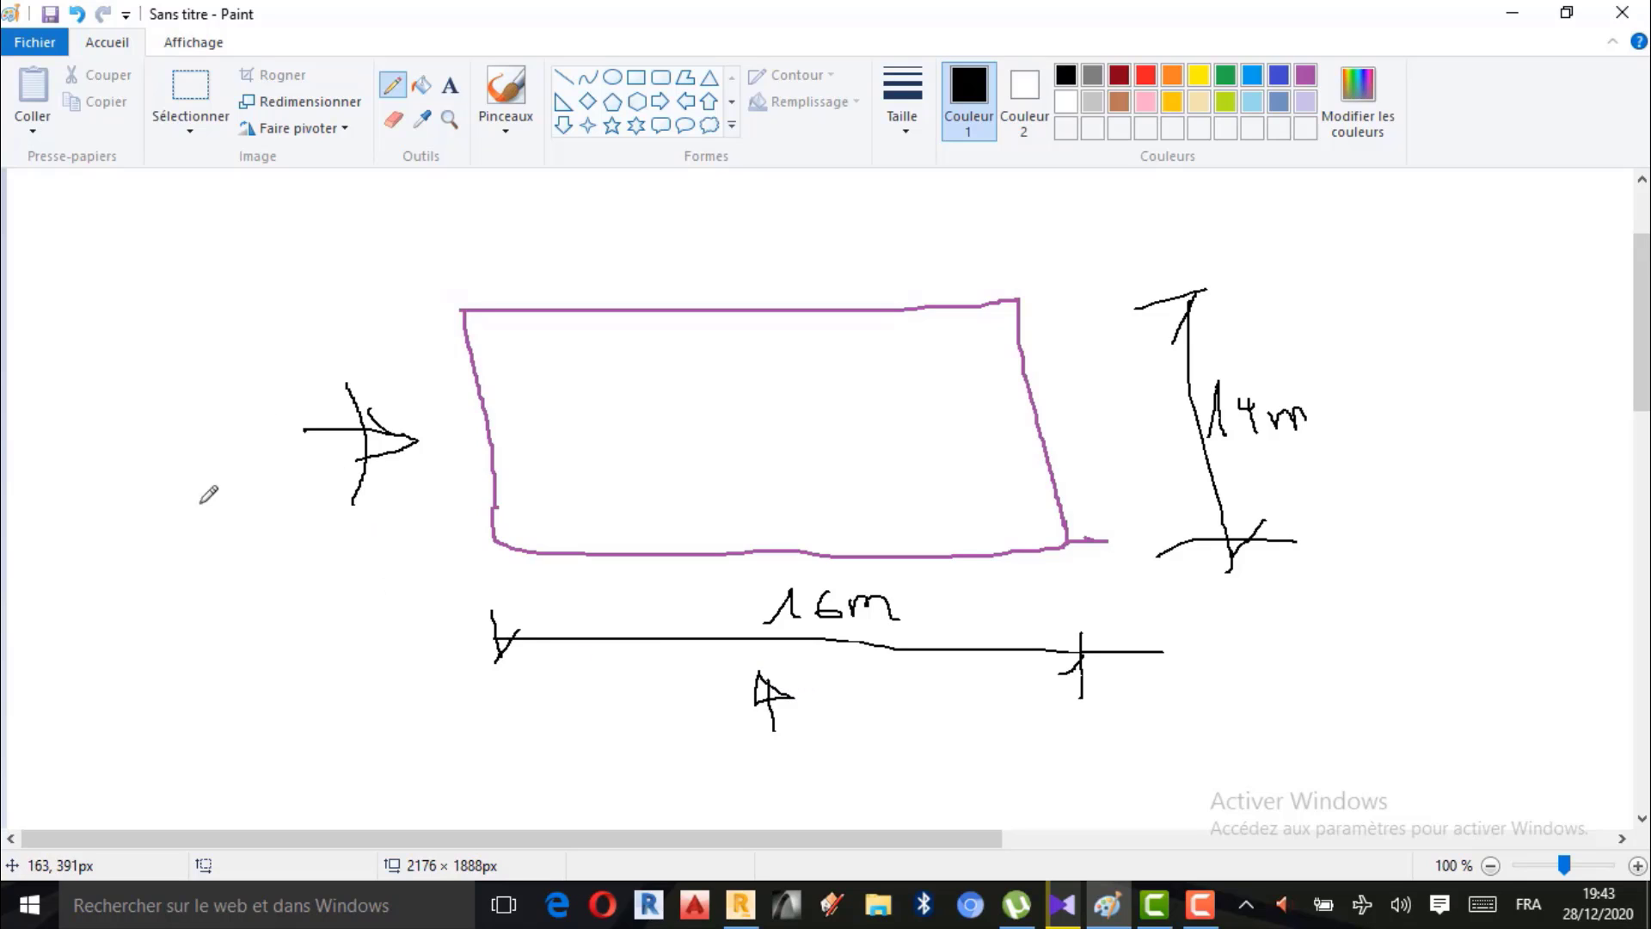
mouse_move(118, 519)
left_mouse_down()
mouse_move(116, 442)
mouse_move(288, 336)
left_mouse_up()
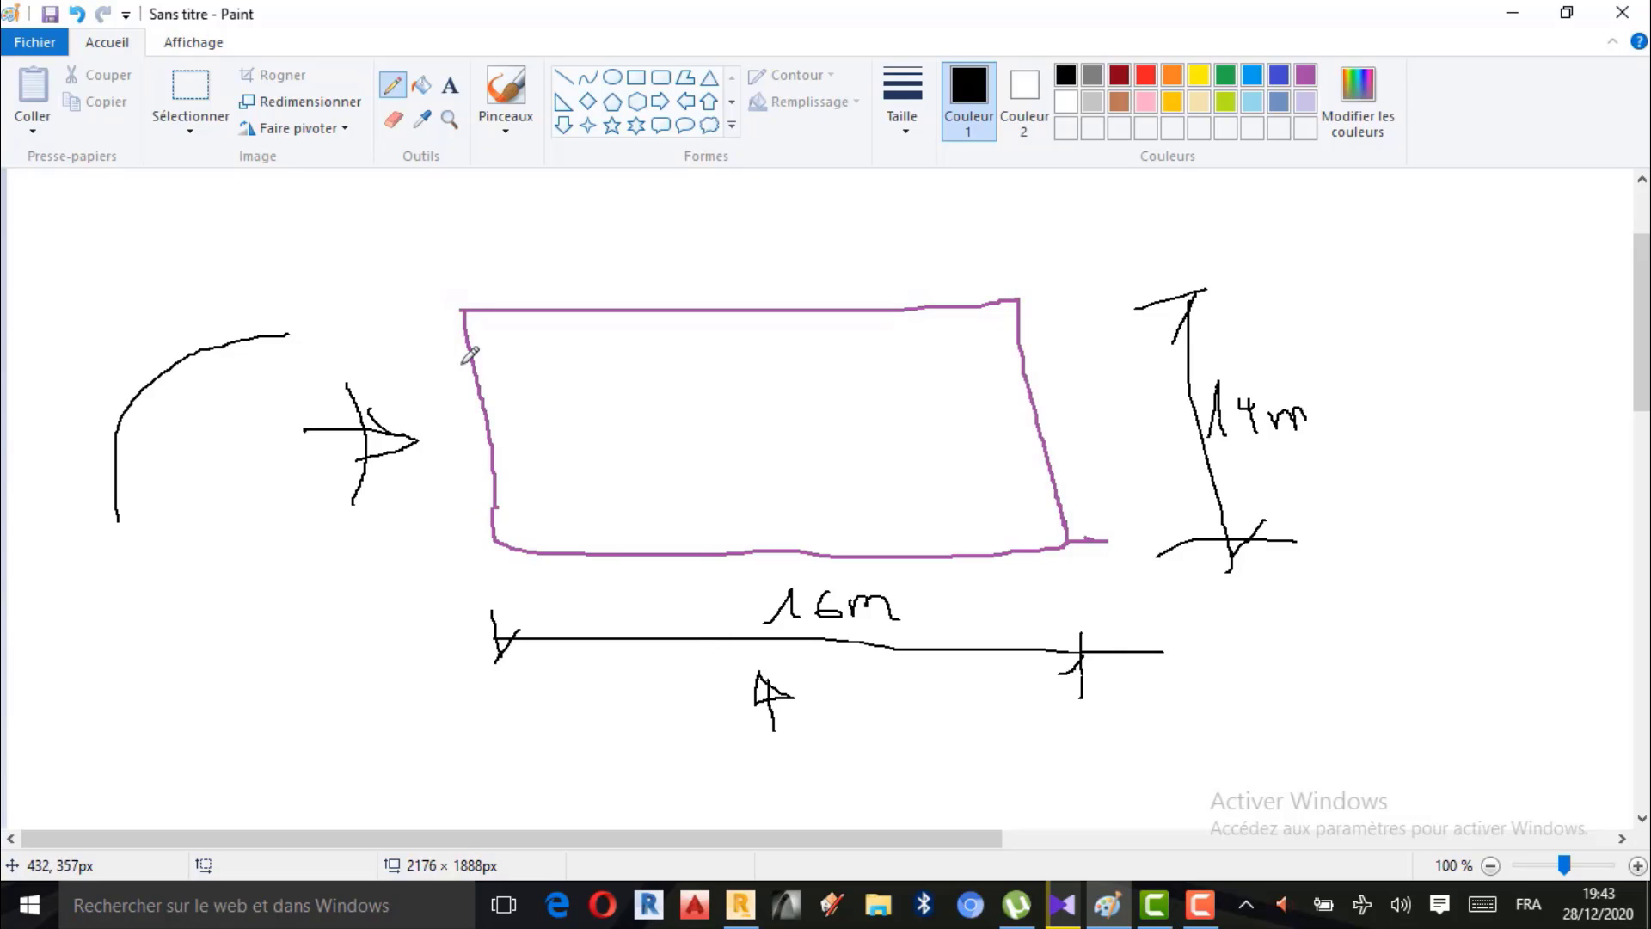
Sketch a small rectangle above the curve, label its sides 30 and 15, and write 15C to its right.
mouse_move(195, 242)
left_mouse_down()
mouse_move(196, 217)
mouse_move(279, 198)
left_mouse_up()
mouse_move(195, 237)
left_mouse_down()
mouse_move(312, 235)
mouse_move(290, 195)
mouse_move(317, 241)
left_mouse_up()
mouse_move(209, 270)
left_mouse_down()
mouse_move(325, 265)
mouse_move(252, 301)
mouse_move(269, 294)
left_mouse_up()
left_click_drag(325, 220, 341, 226)
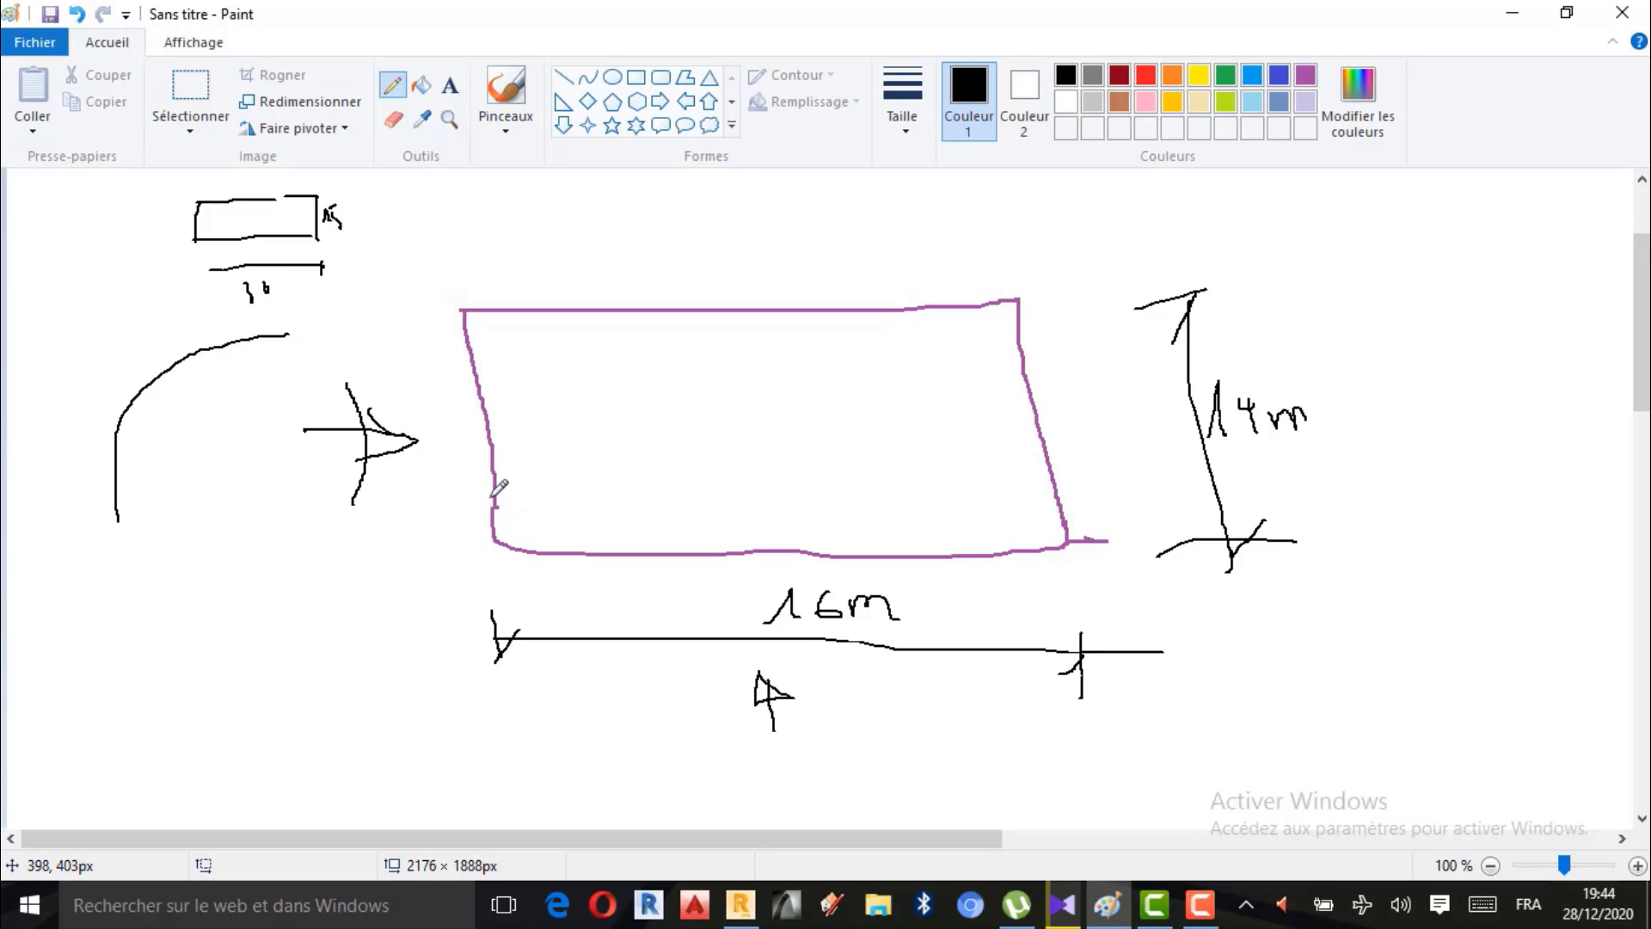
left_click_drag(490, 496, 495, 546)
left_click_drag(183, 290, 195, 291)
left_click_drag(386, 191, 390, 242)
left_click(406, 233)
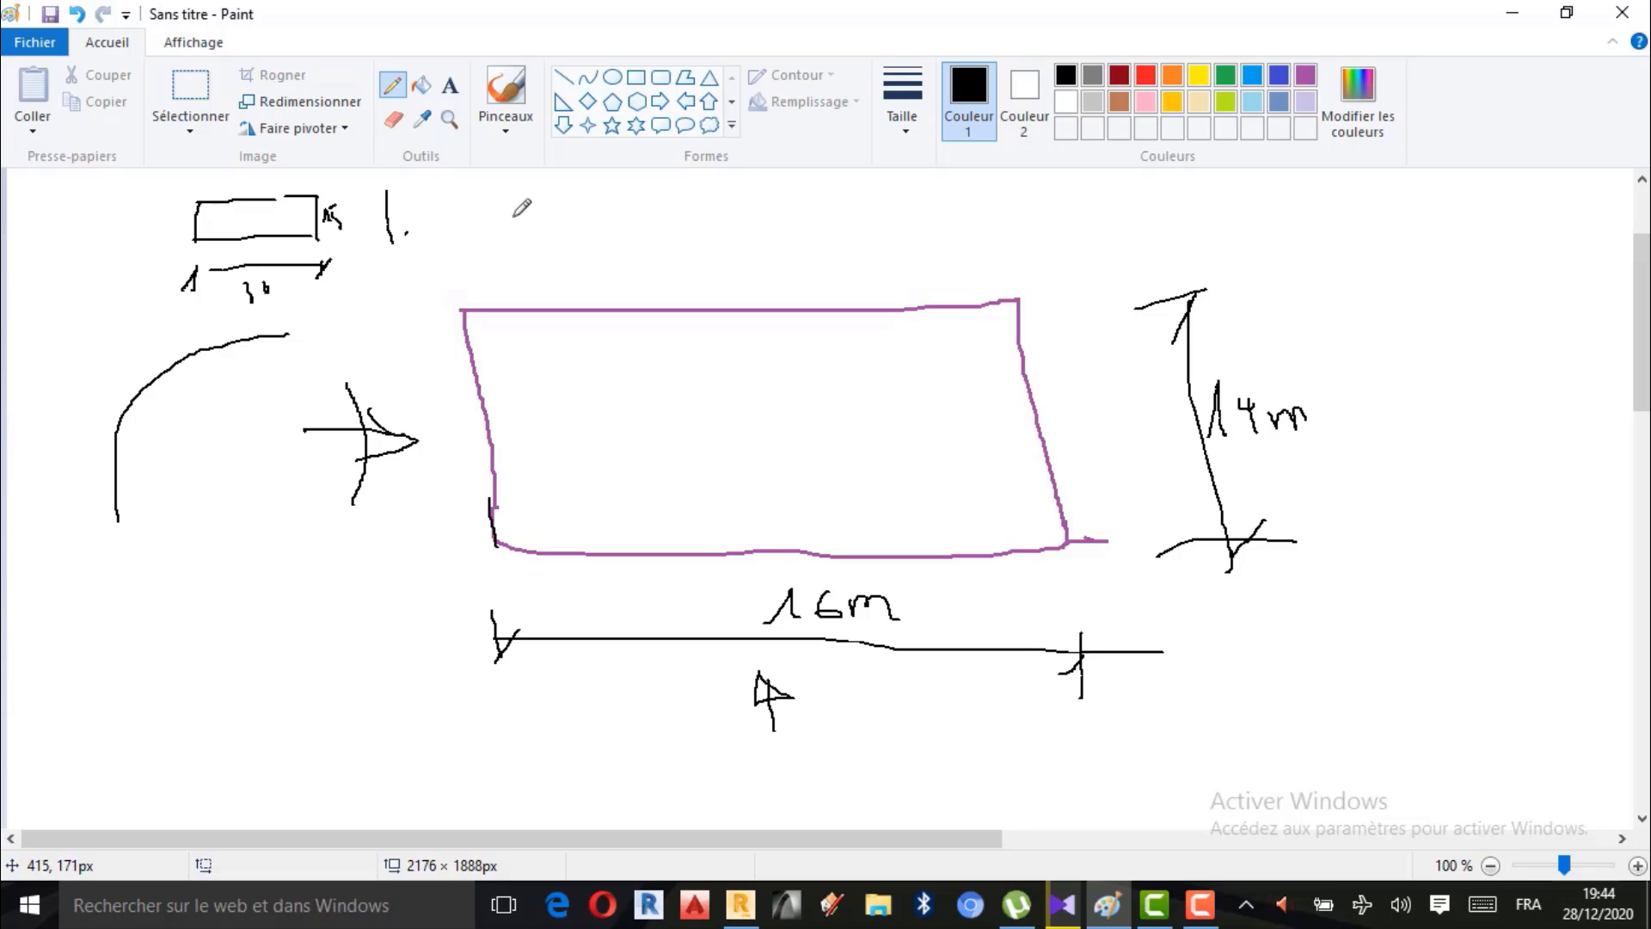
mouse_move(506, 237)
left_mouse_down()
mouse_move(510, 214)
mouse_move(527, 240)
mouse_move(533, 214)
mouse_move(555, 242)
left_mouse_up()
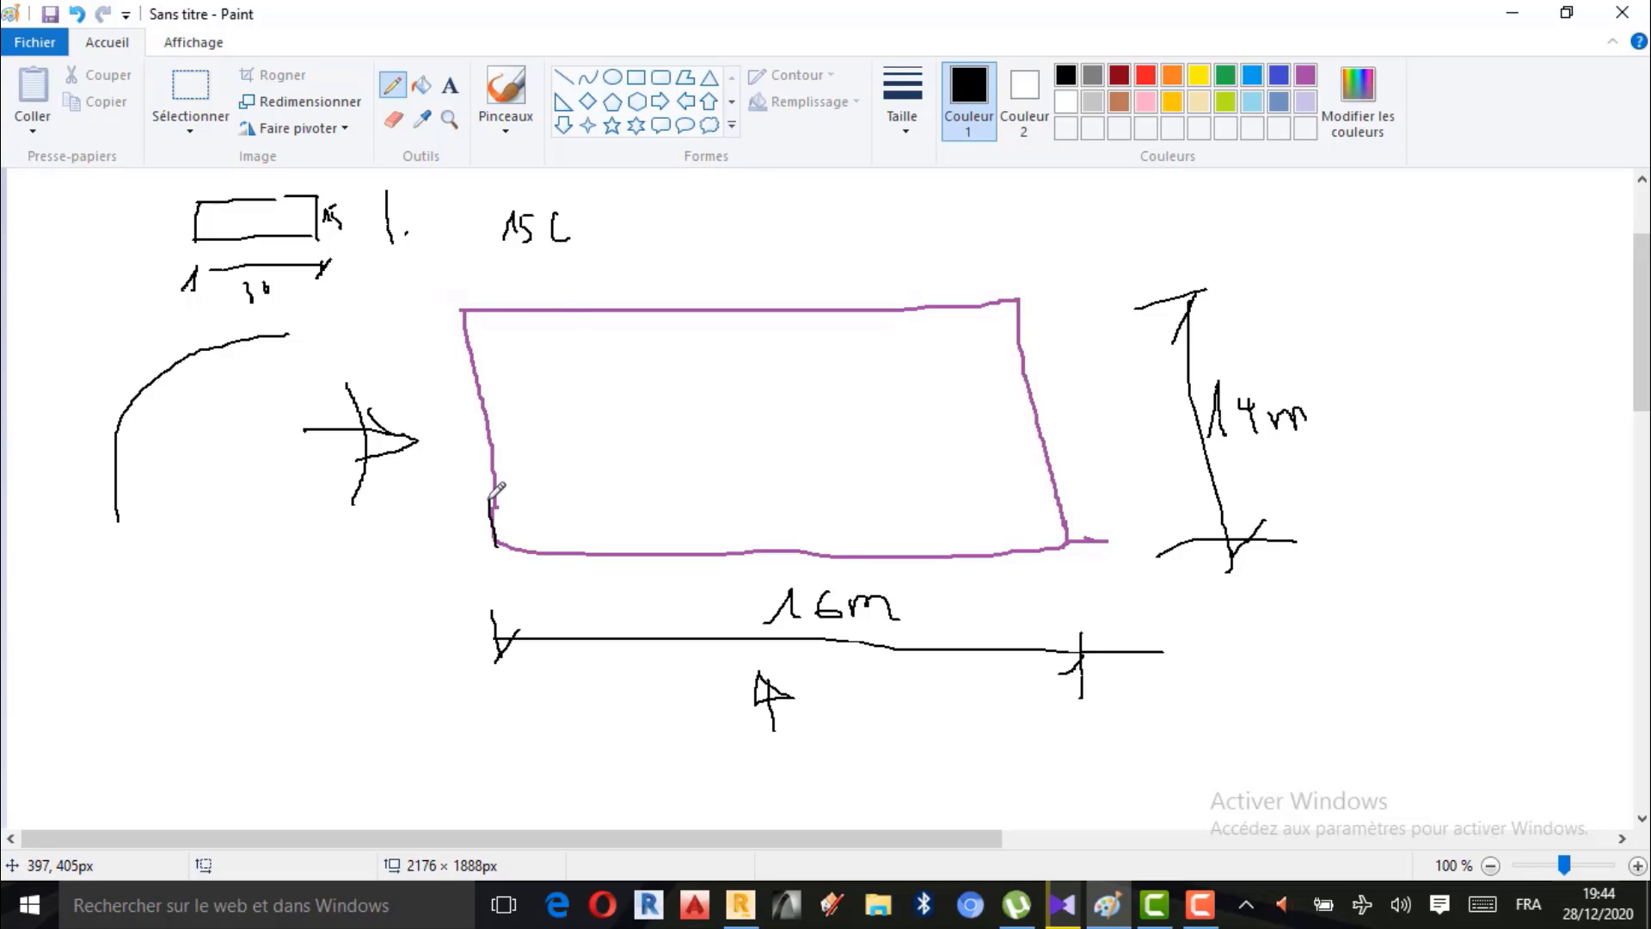
Sketch a small column rectangle in each of the four corners of the purple outline.
mouse_move(491, 499)
left_mouse_down()
mouse_move(518, 503)
mouse_move(540, 559)
left_mouse_up()
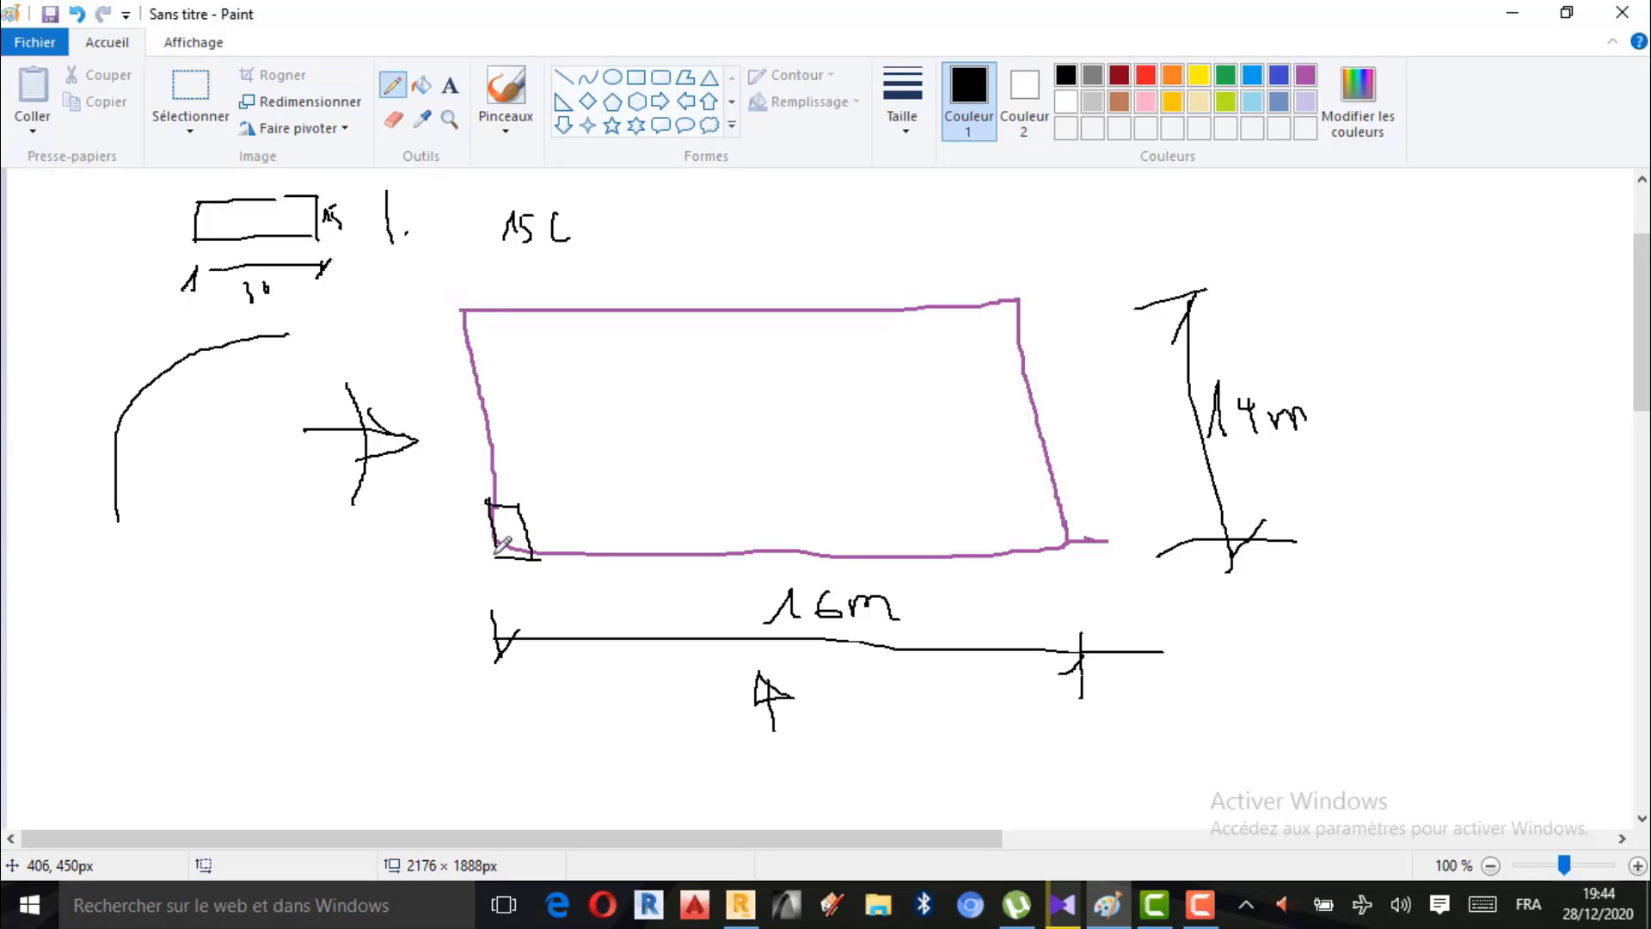
mouse_move(465, 316)
left_mouse_down()
mouse_move(472, 365)
mouse_move(491, 311)
mouse_move(502, 363)
mouse_move(473, 368)
left_mouse_up()
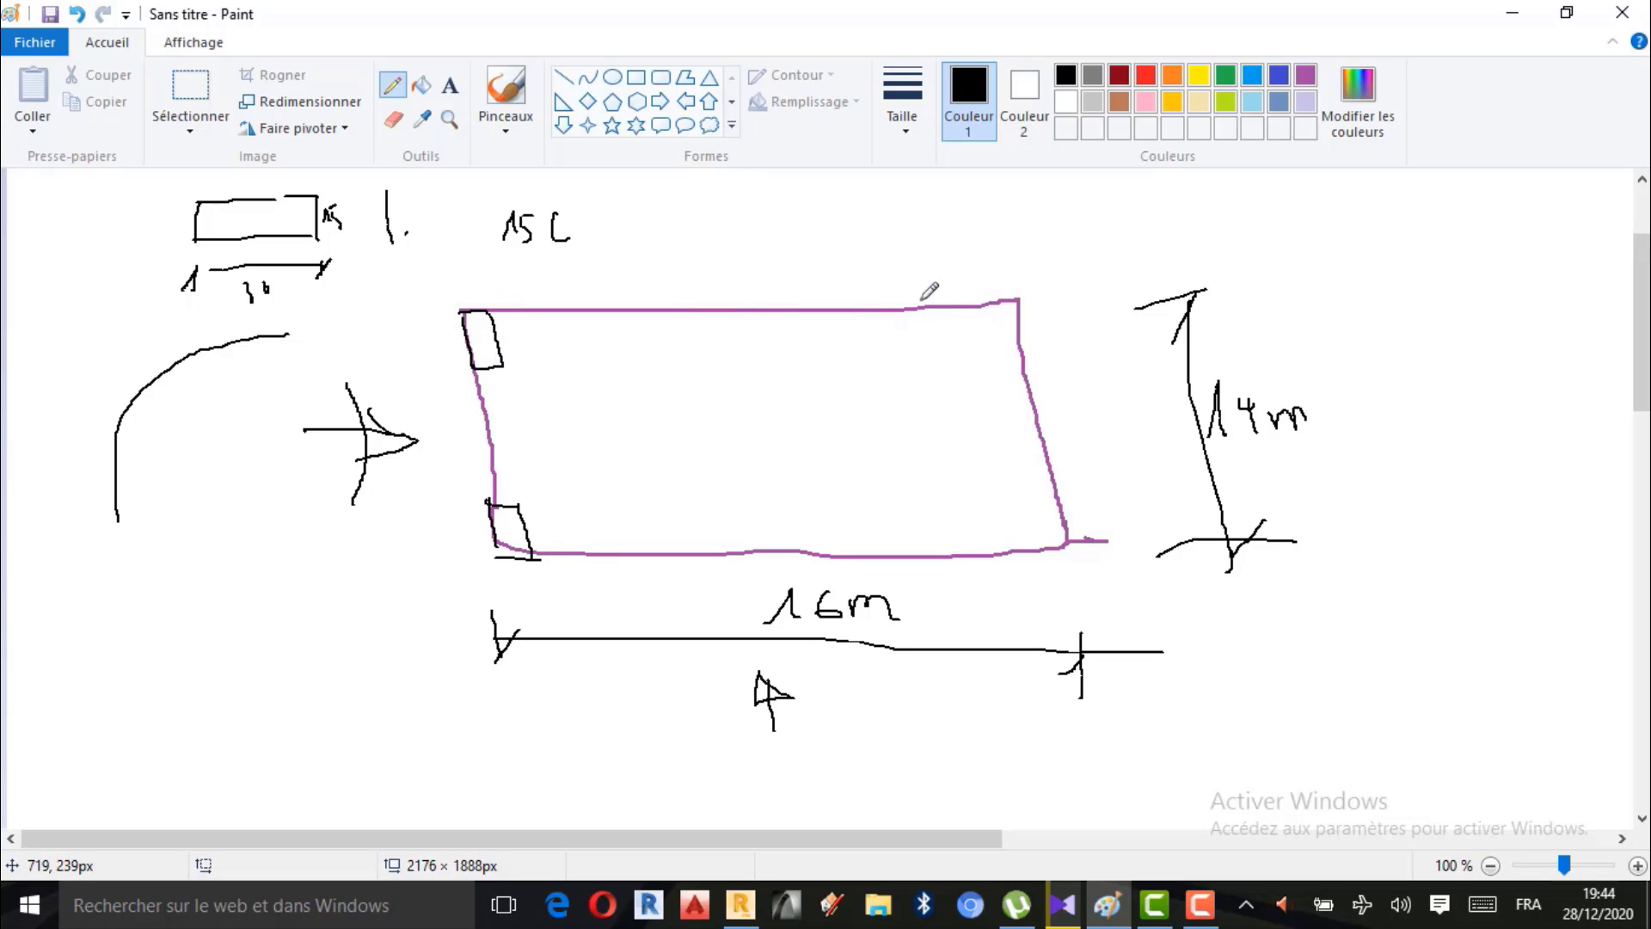
left_click_drag(982, 305, 1002, 370)
mouse_move(982, 304)
left_mouse_down()
mouse_move(1016, 303)
mouse_move(1027, 372)
left_mouse_up()
mouse_move(1061, 496)
left_mouse_down()
mouse_move(1019, 500)
mouse_move(1031, 544)
mouse_move(1078, 550)
left_mouse_up()
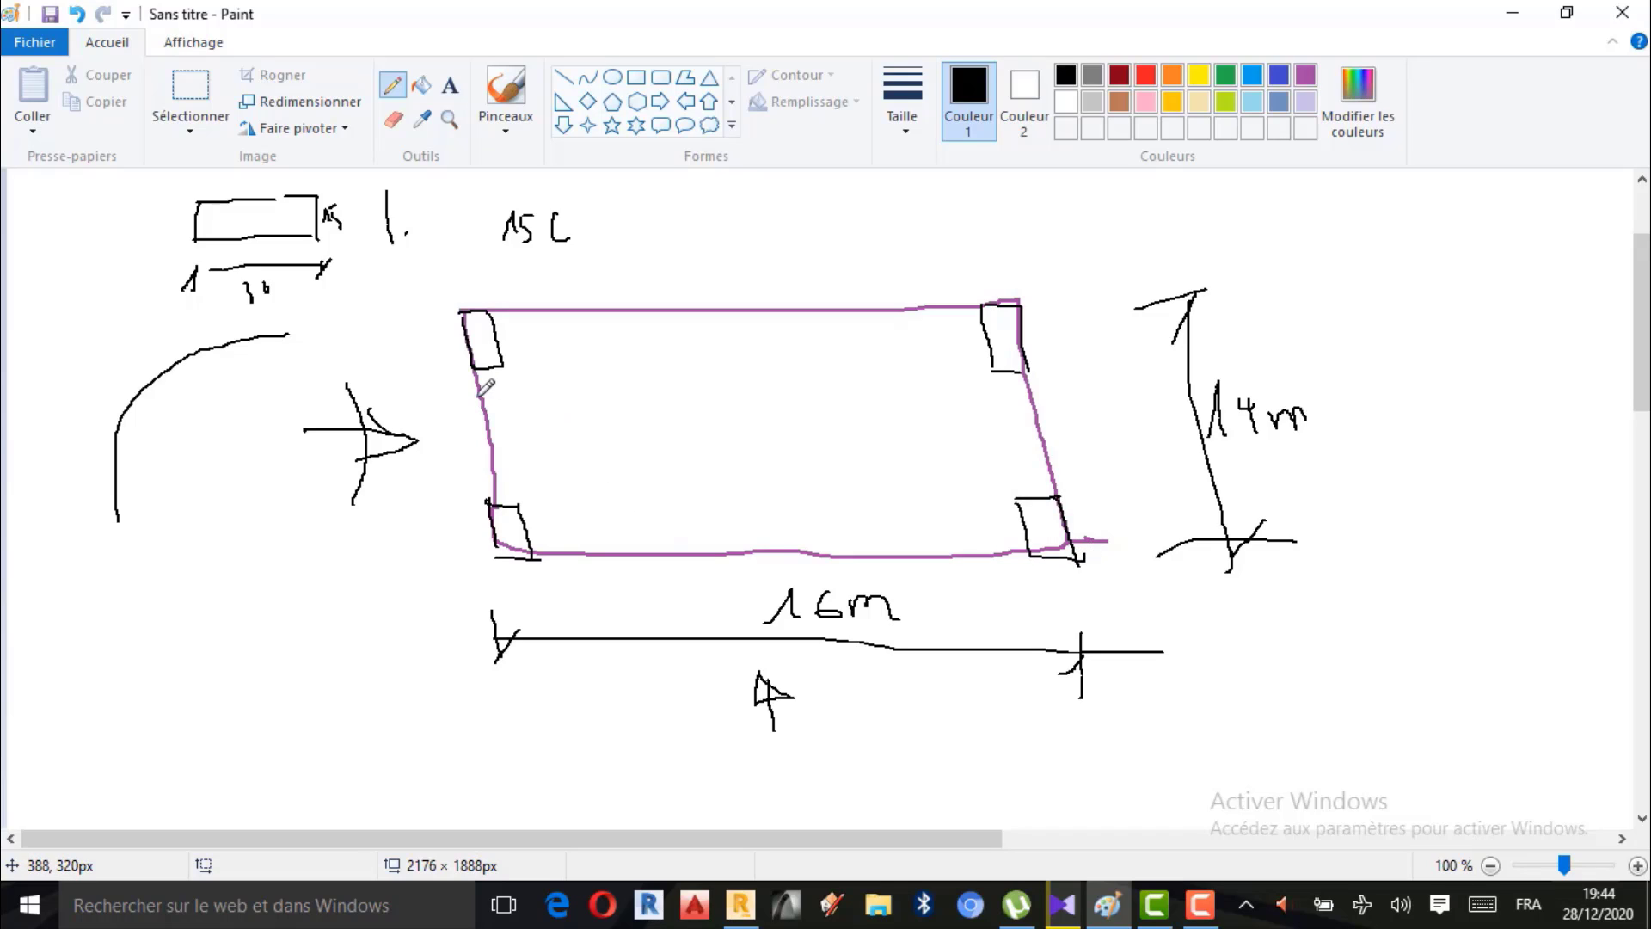
Mark the upper-left column's width as 15 and its depth as 30 with small dimension lines.
mouse_move(476, 398)
left_mouse_down()
mouse_move(510, 406)
mouse_move(481, 416)
left_mouse_up()
left_click_drag(489, 382, 504, 380)
left_click_drag(520, 320, 549, 371)
mouse_move(506, 318)
left_mouse_down()
mouse_move(530, 316)
mouse_move(539, 350)
mouse_move(547, 338)
left_mouse_up()
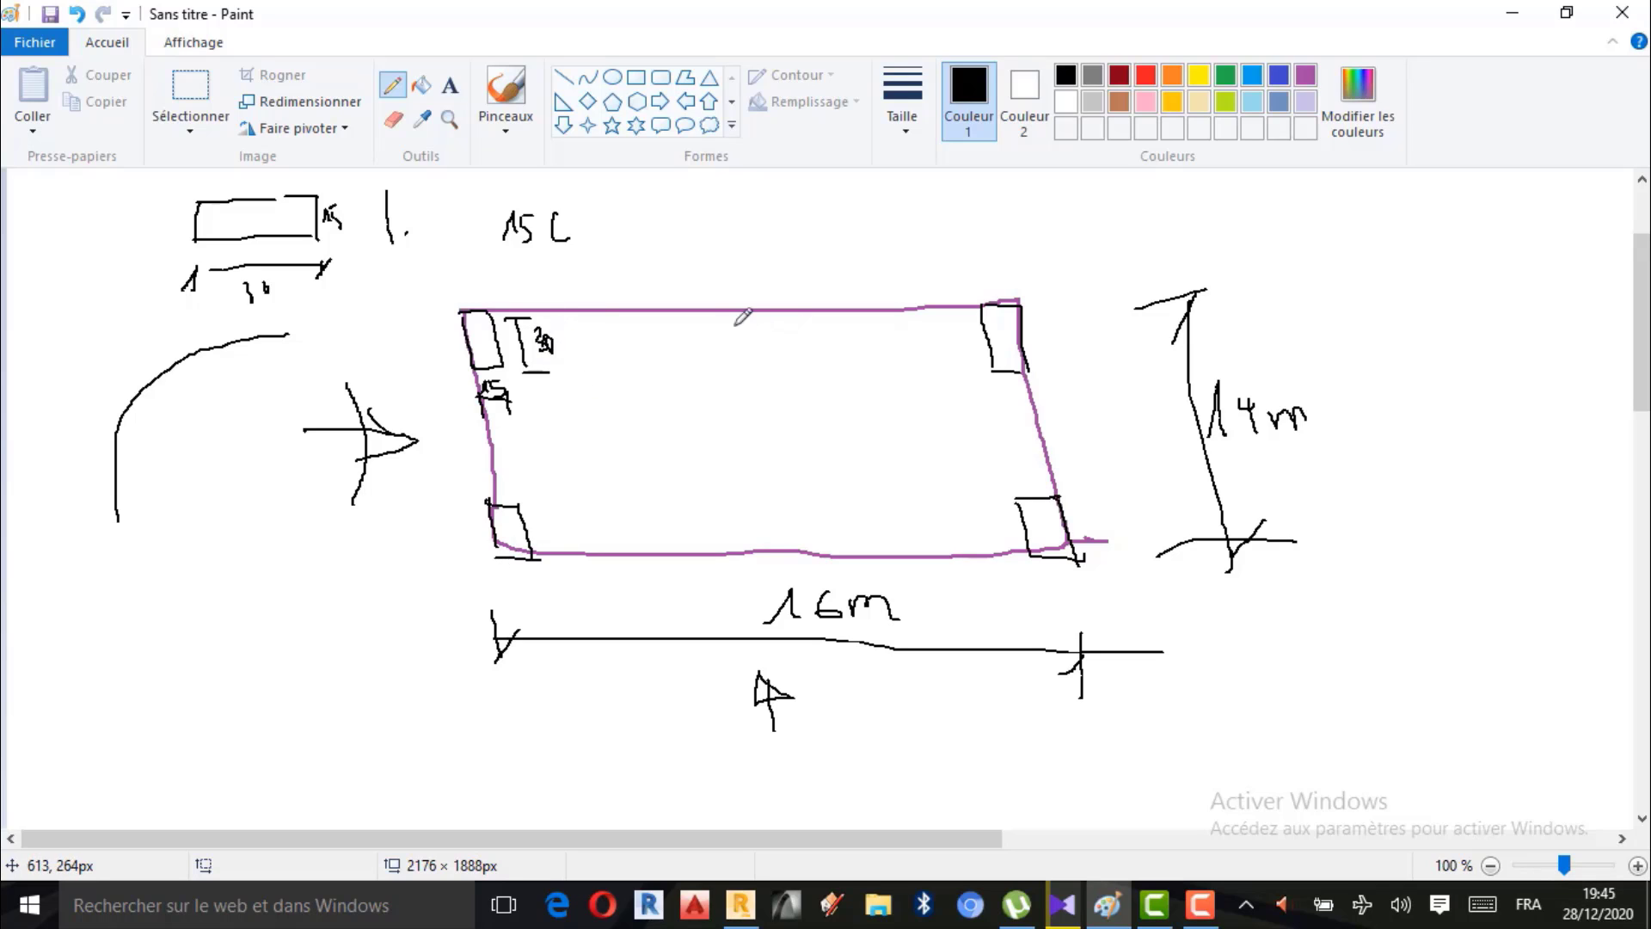
Sketch column rectangles midway along the outline's upper and lower edges, and a sideways one midway along its left edge.
mouse_move(725, 313)
left_mouse_down()
mouse_move(730, 353)
mouse_move(763, 312)
mouse_move(764, 370)
mouse_move(748, 372)
mouse_move(766, 379)
left_mouse_up()
mouse_move(754, 517)
left_mouse_down()
mouse_move(767, 545)
mouse_move(779, 503)
mouse_move(784, 565)
mouse_move(796, 553)
left_mouse_up()
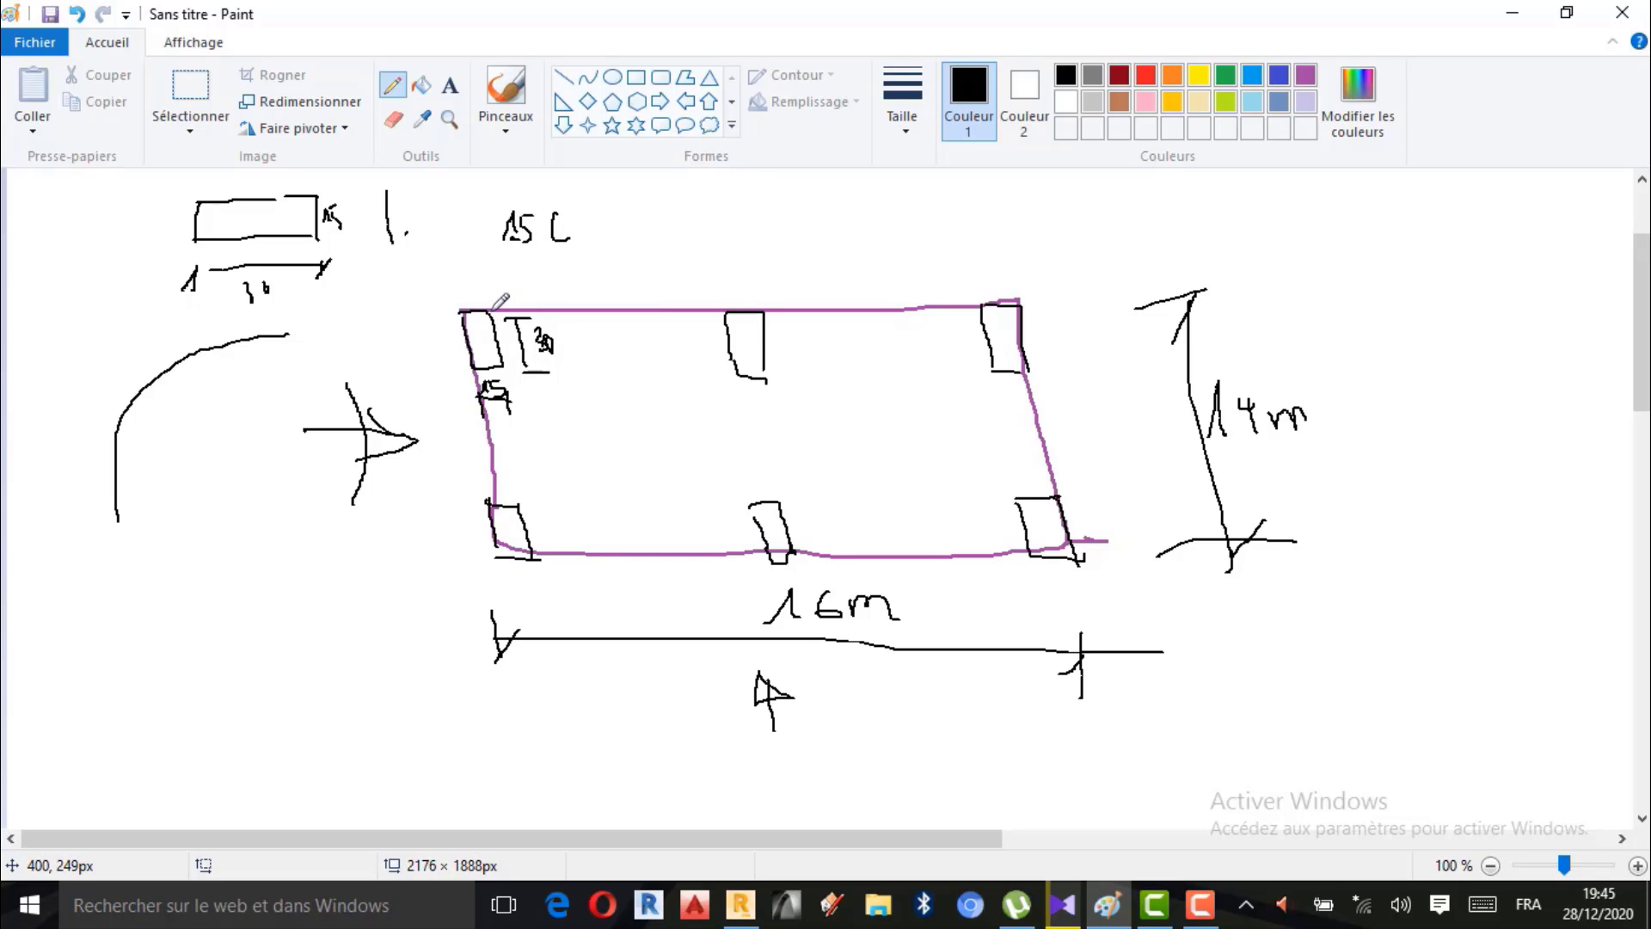
left_click_drag(492, 311, 508, 361)
mouse_move(487, 421)
left_mouse_down()
mouse_move(522, 423)
mouse_move(489, 443)
mouse_move(547, 453)
mouse_move(501, 423)
mouse_move(543, 427)
mouse_move(551, 448)
left_mouse_up()
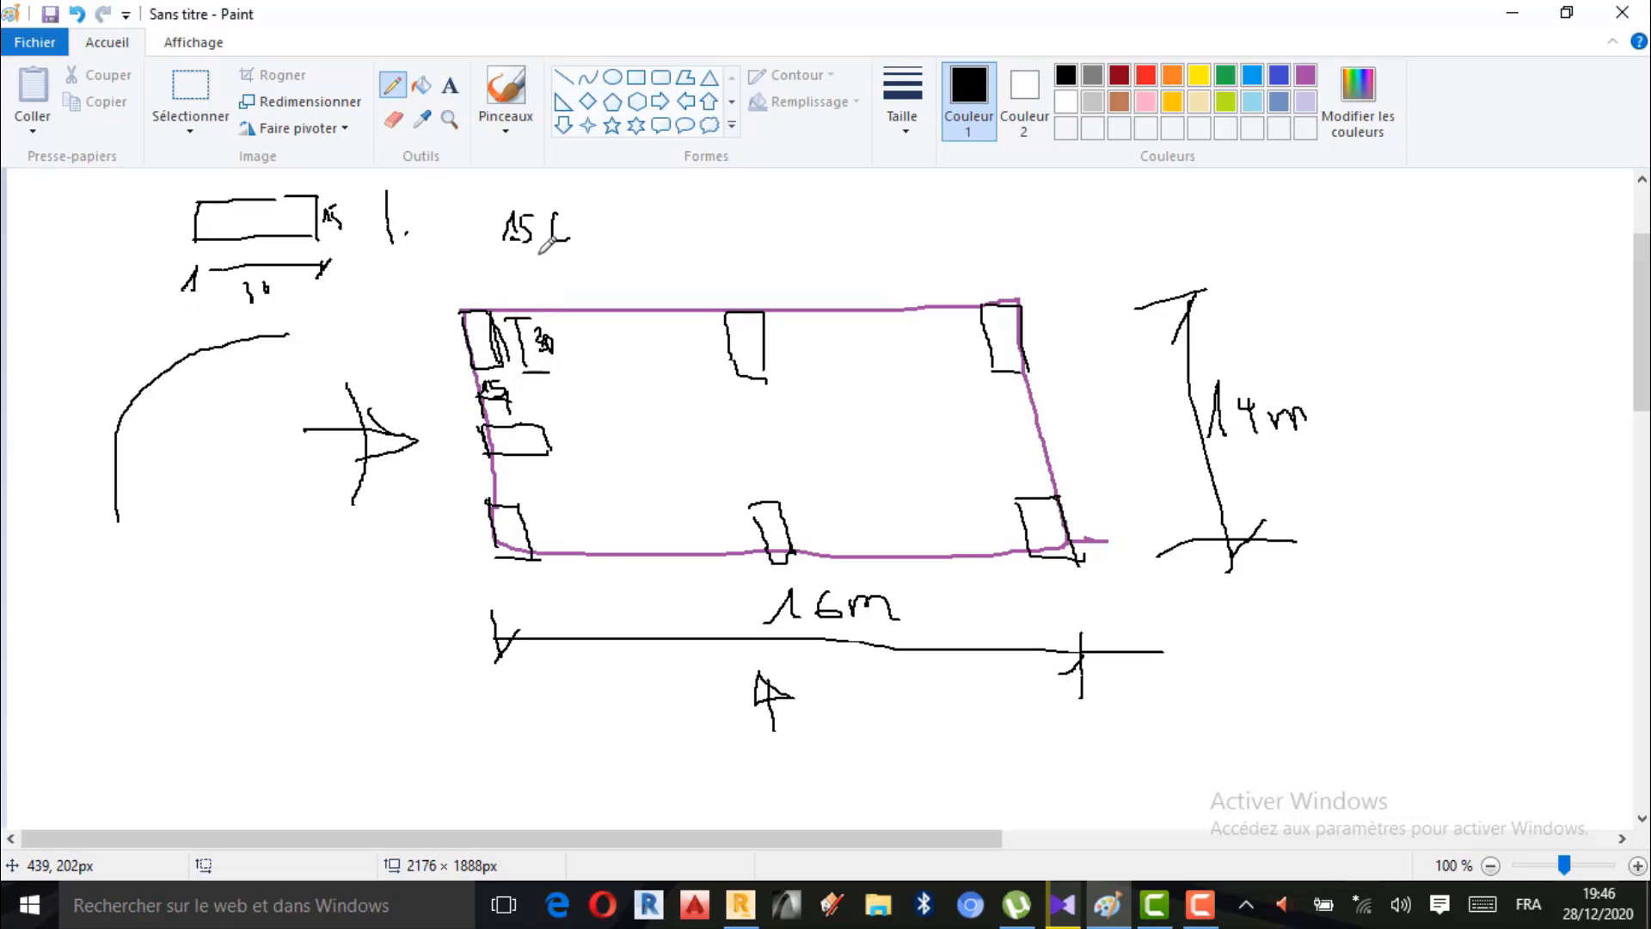
Retrace the upper middle column, add a depth dimension beside it, and sketch another column below it inside the outline.
mouse_move(725, 310)
left_mouse_down()
mouse_move(729, 383)
mouse_move(763, 381)
left_mouse_up()
left_click_drag(762, 311, 771, 375)
mouse_move(776, 312)
left_mouse_down()
mouse_move(776, 347)
mouse_move(727, 339)
mouse_move(809, 360)
mouse_move(830, 329)
mouse_move(847, 336)
left_mouse_up()
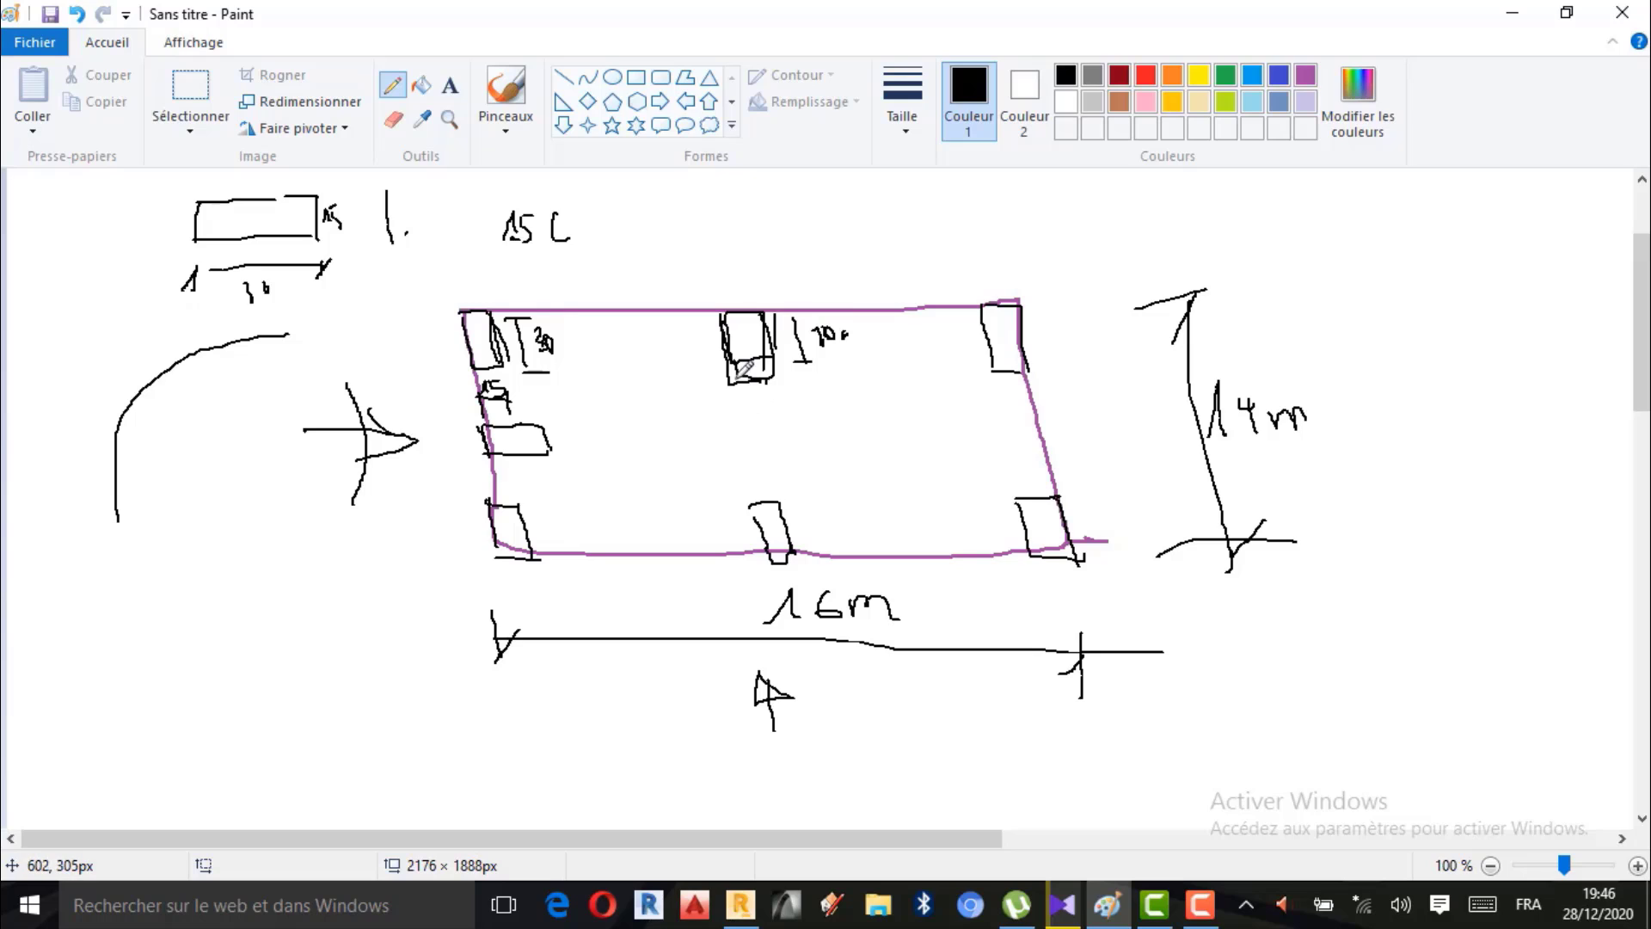
mouse_move(790, 425)
left_mouse_down()
mouse_move(737, 427)
mouse_move(758, 488)
left_mouse_up()
left_click_drag(790, 426, 791, 492)
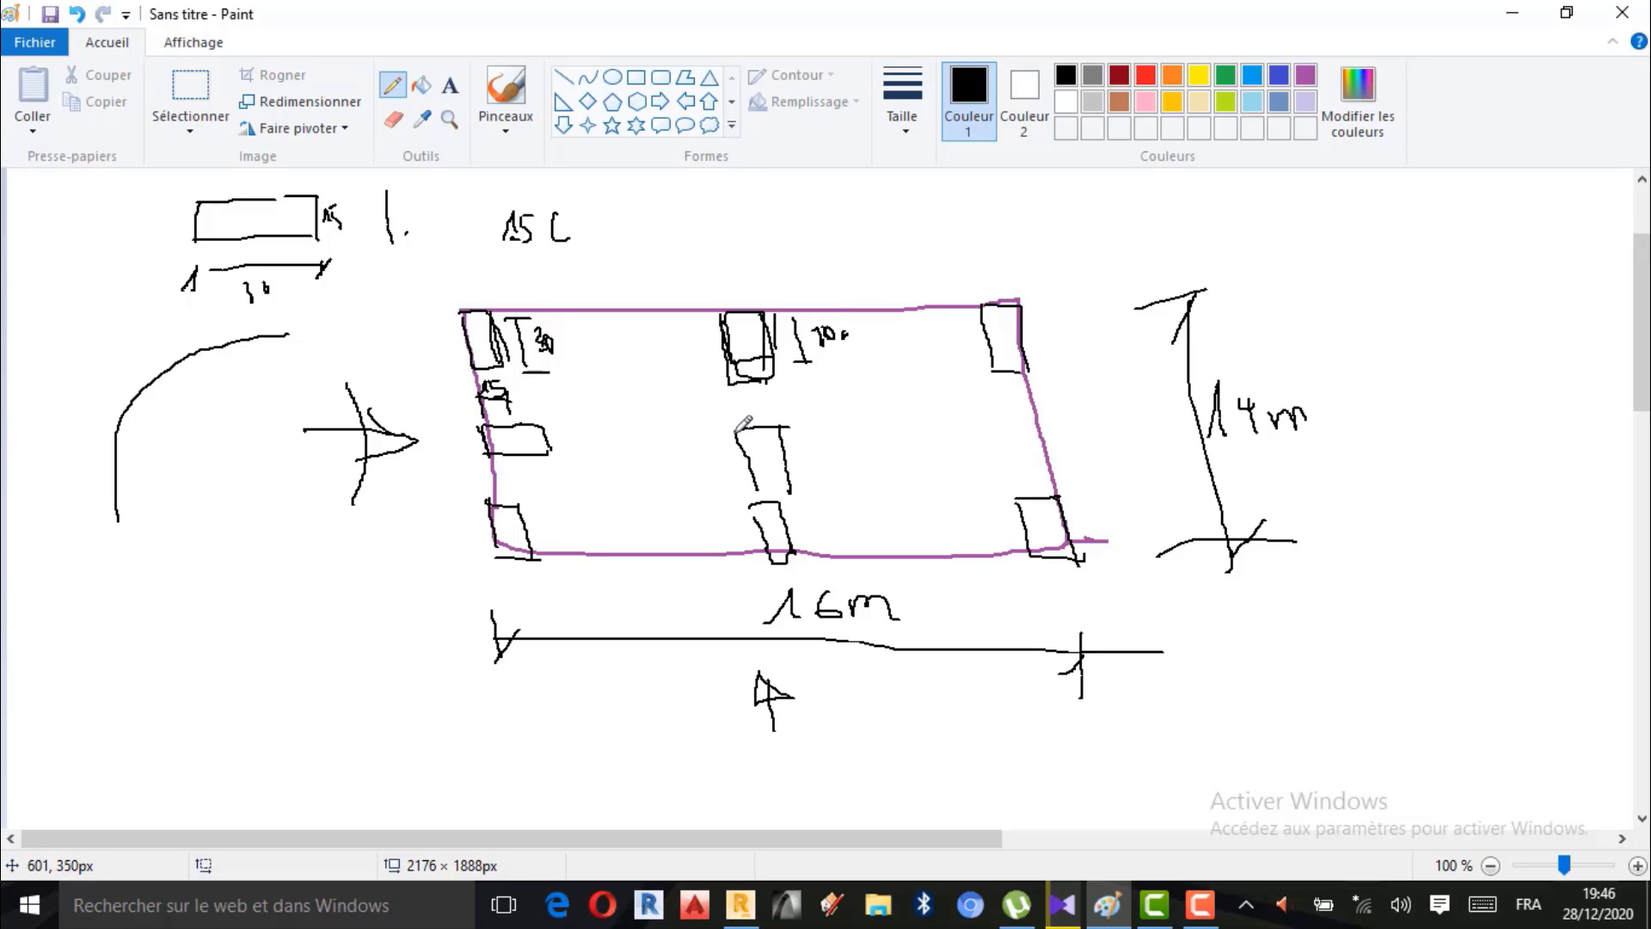
left_click_drag(740, 430, 755, 488)
Add a dimension line labelled 30 above the upper middle column and retrace the column and the curved line beside it.
mouse_move(726, 367)
left_mouse_down()
mouse_move(671, 368)
mouse_move(738, 429)
mouse_move(761, 386)
left_mouse_up()
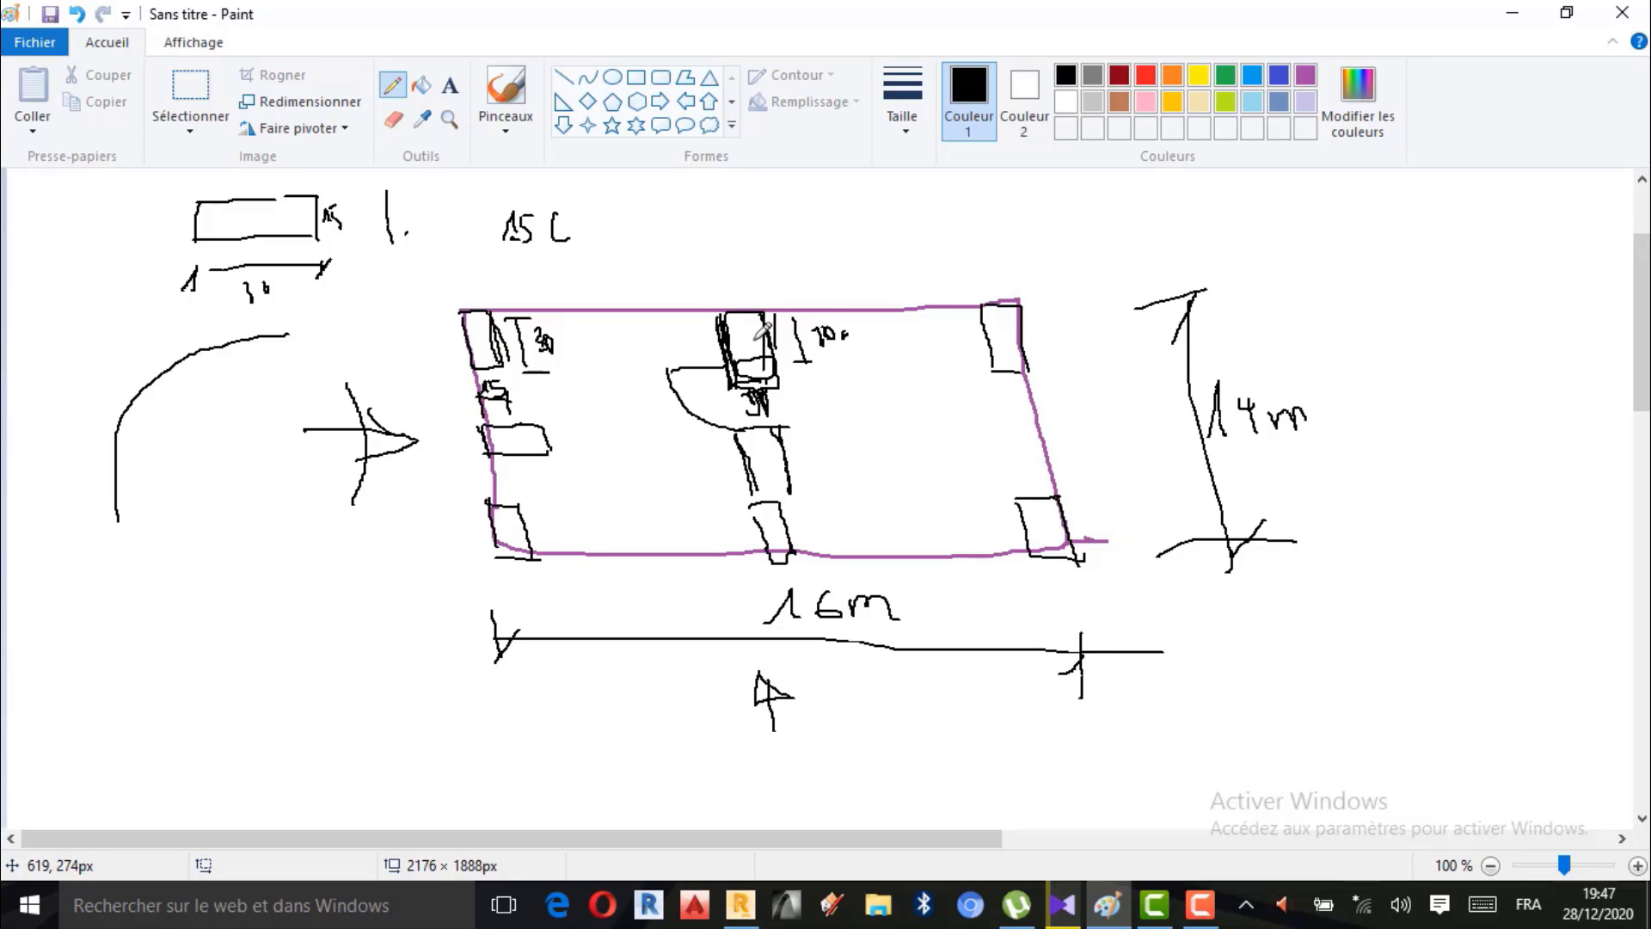
mouse_move(700, 311)
left_mouse_down()
mouse_move(697, 334)
mouse_move(819, 341)
mouse_move(866, 320)
left_mouse_up()
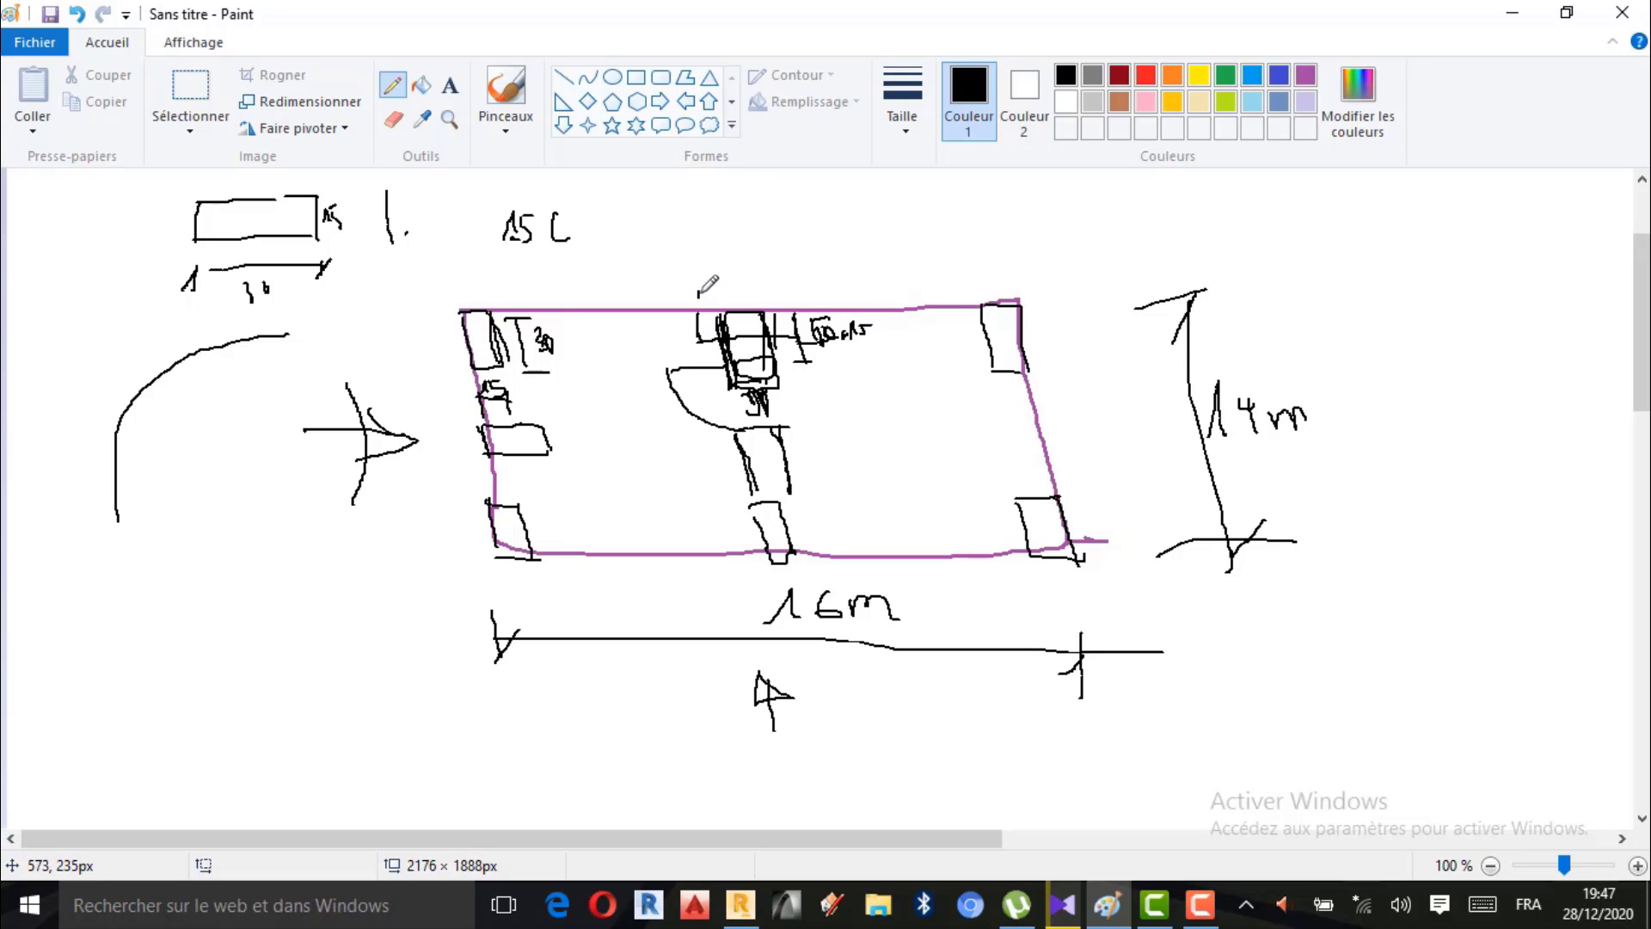
mouse_move(698, 297)
left_mouse_down()
mouse_move(808, 287)
mouse_move(724, 281)
mouse_move(748, 266)
left_mouse_up()
left_click_drag(733, 329, 772, 333)
mouse_move(723, 310)
left_mouse_down()
mouse_move(730, 363)
mouse_move(772, 348)
mouse_move(770, 370)
left_mouse_up()
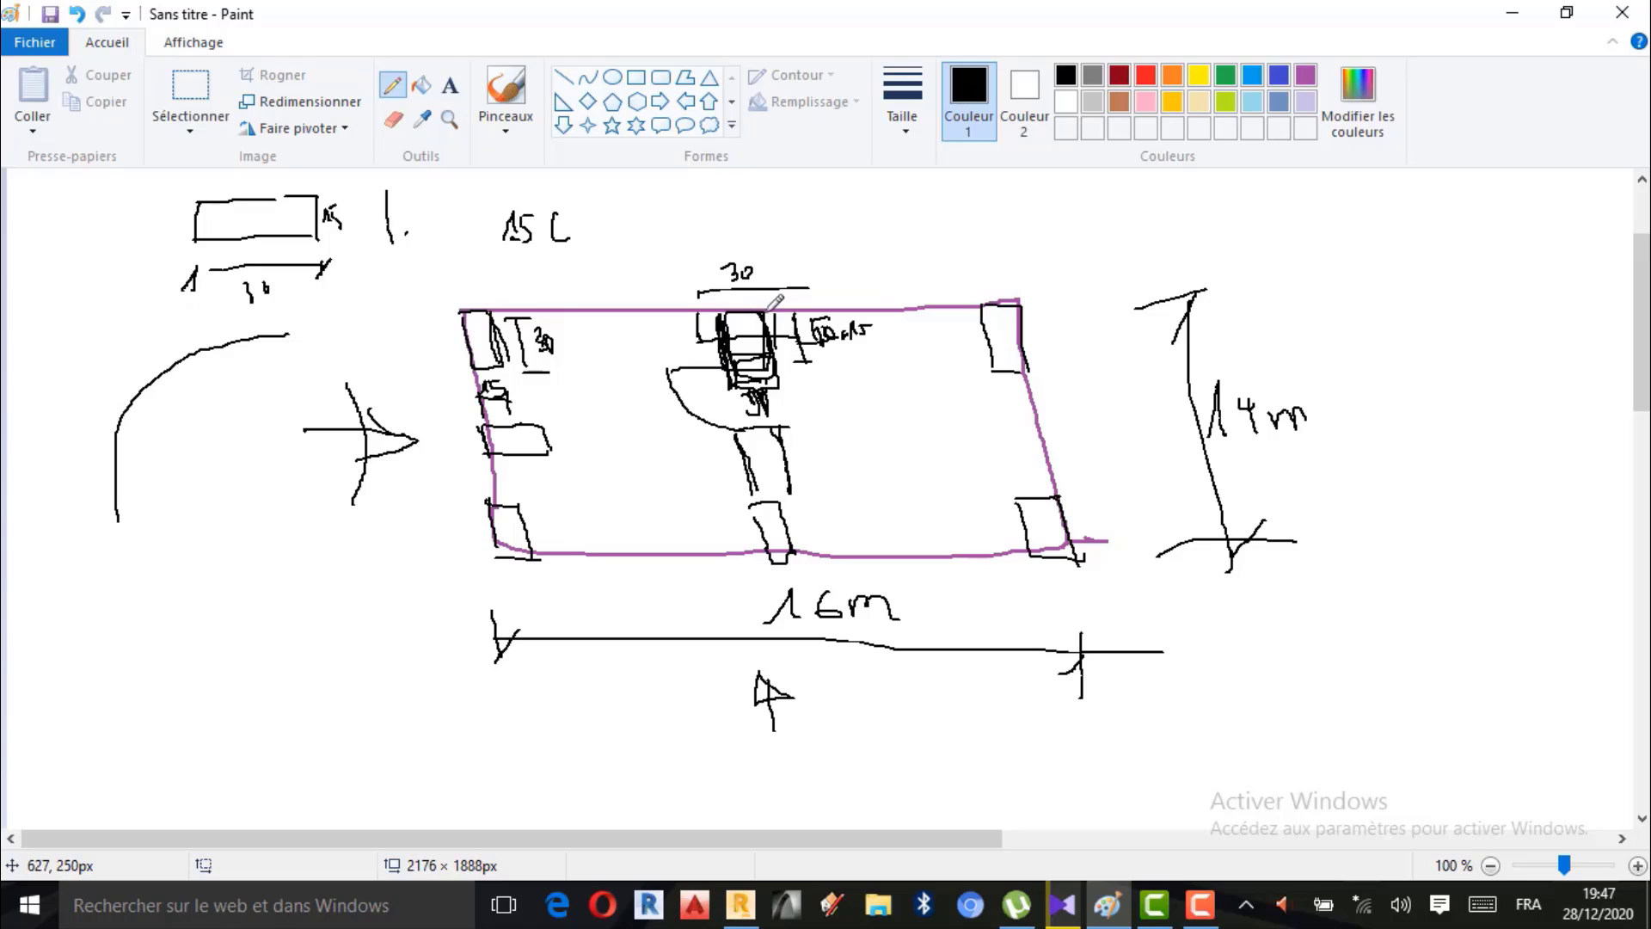
mouse_move(727, 337)
left_mouse_down()
mouse_move(732, 354)
mouse_move(757, 347)
left_mouse_up()
left_click_drag(662, 368, 766, 419)
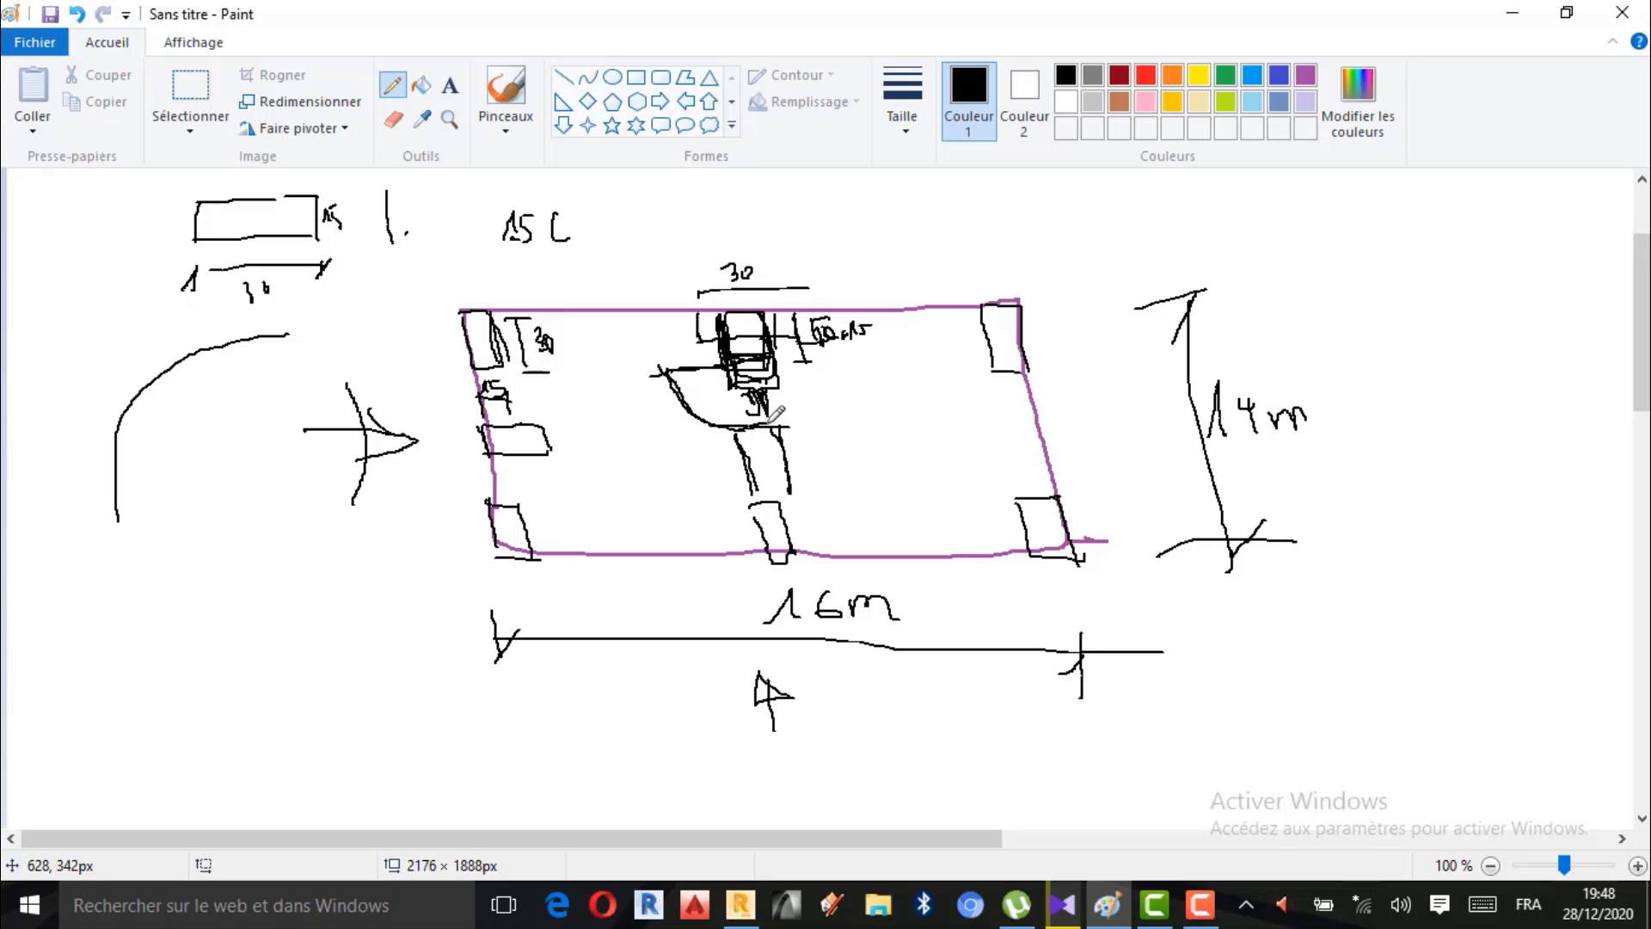
scroll(834, 488, "up", 3)
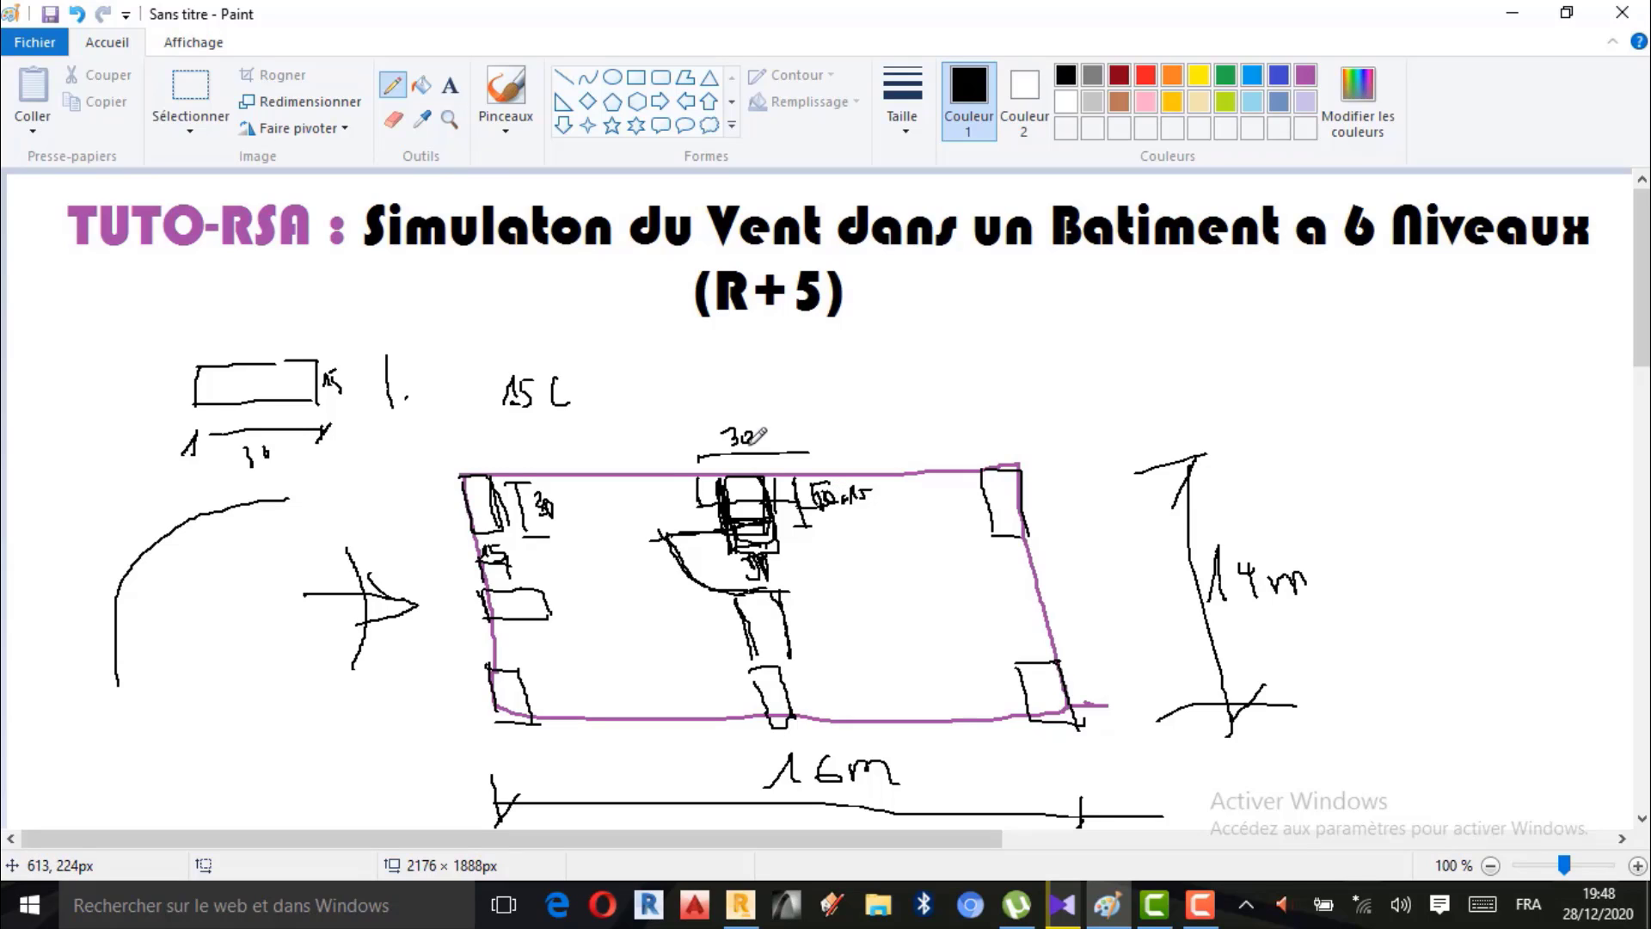
scroll(743, 443, "down", 3)
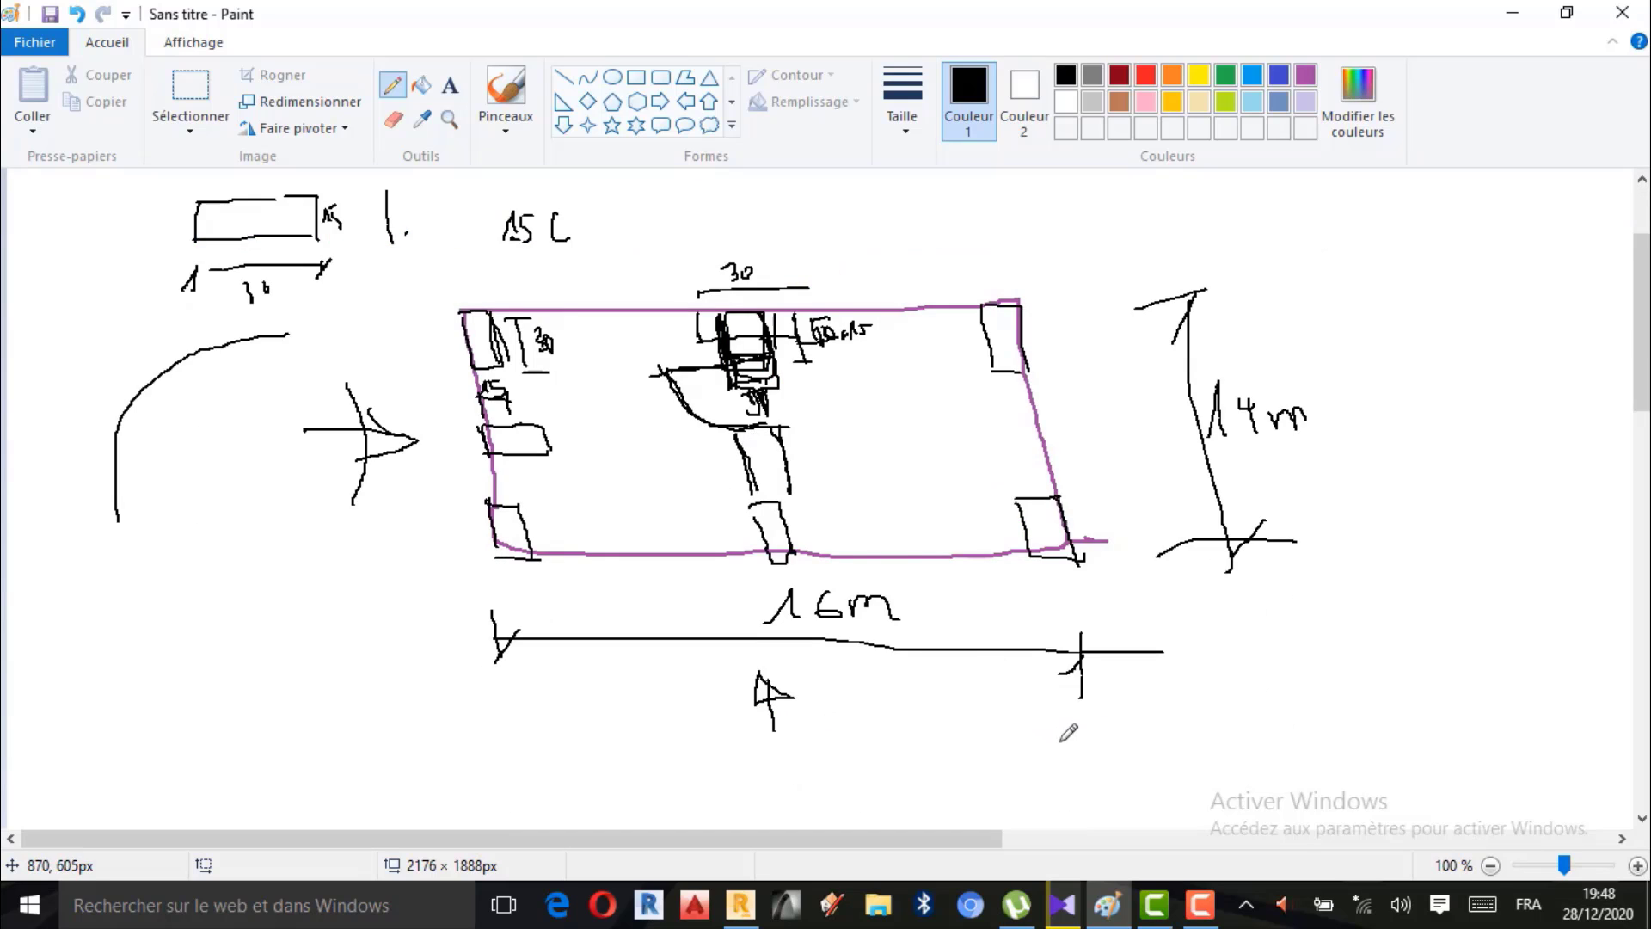
left_click(740, 905)
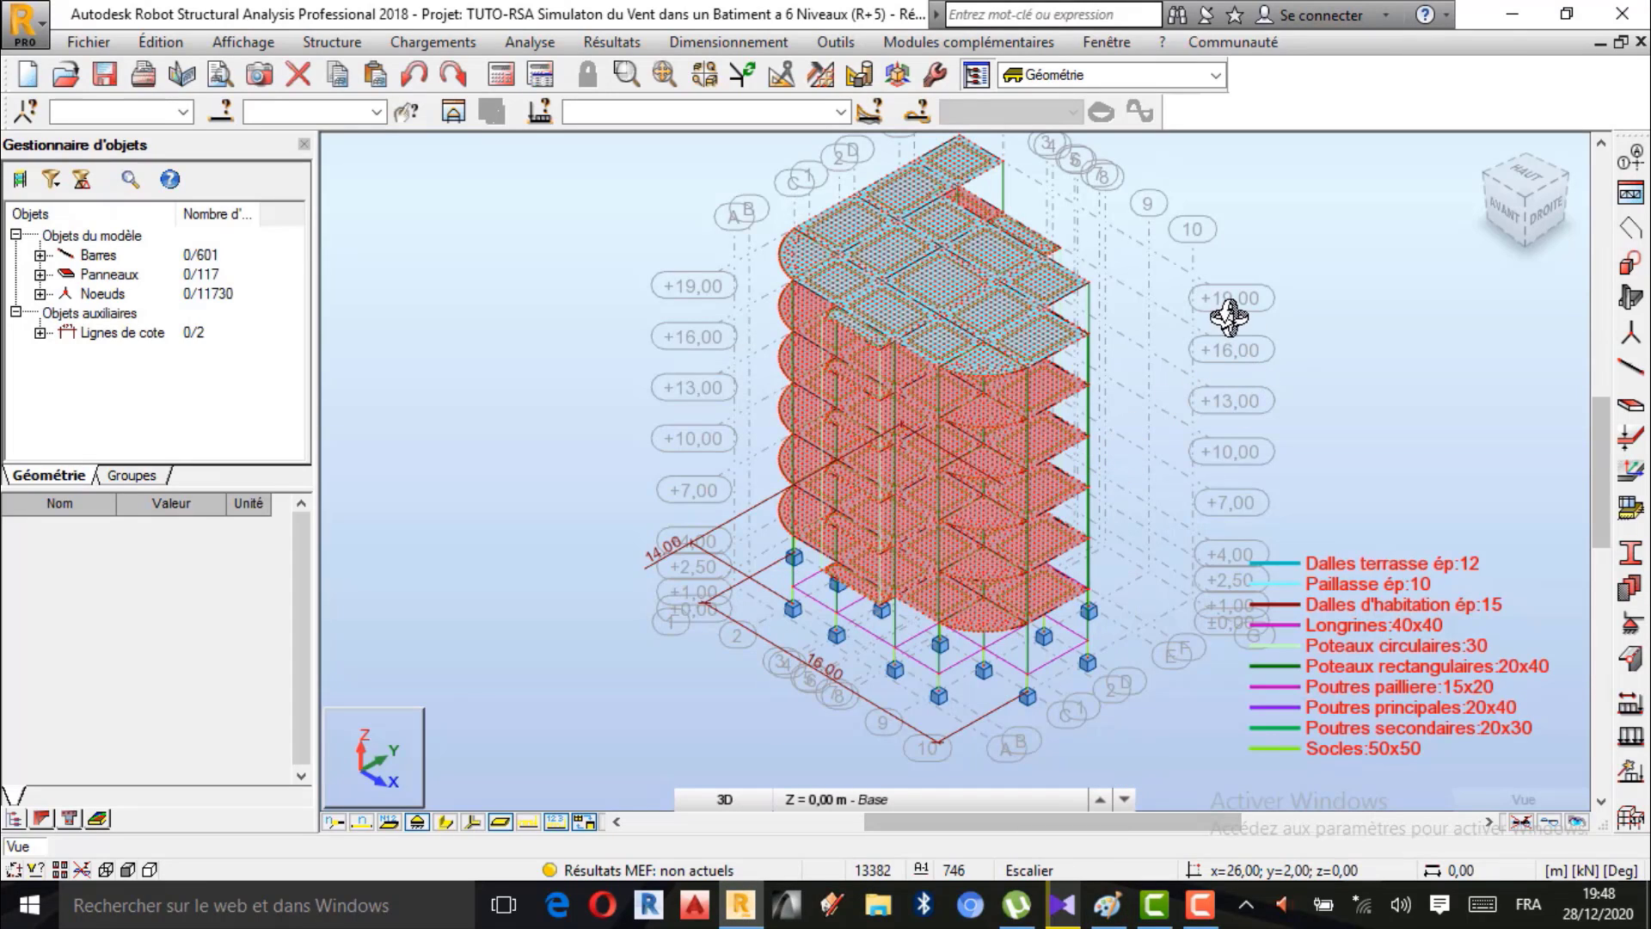
left_click(1534, 14)
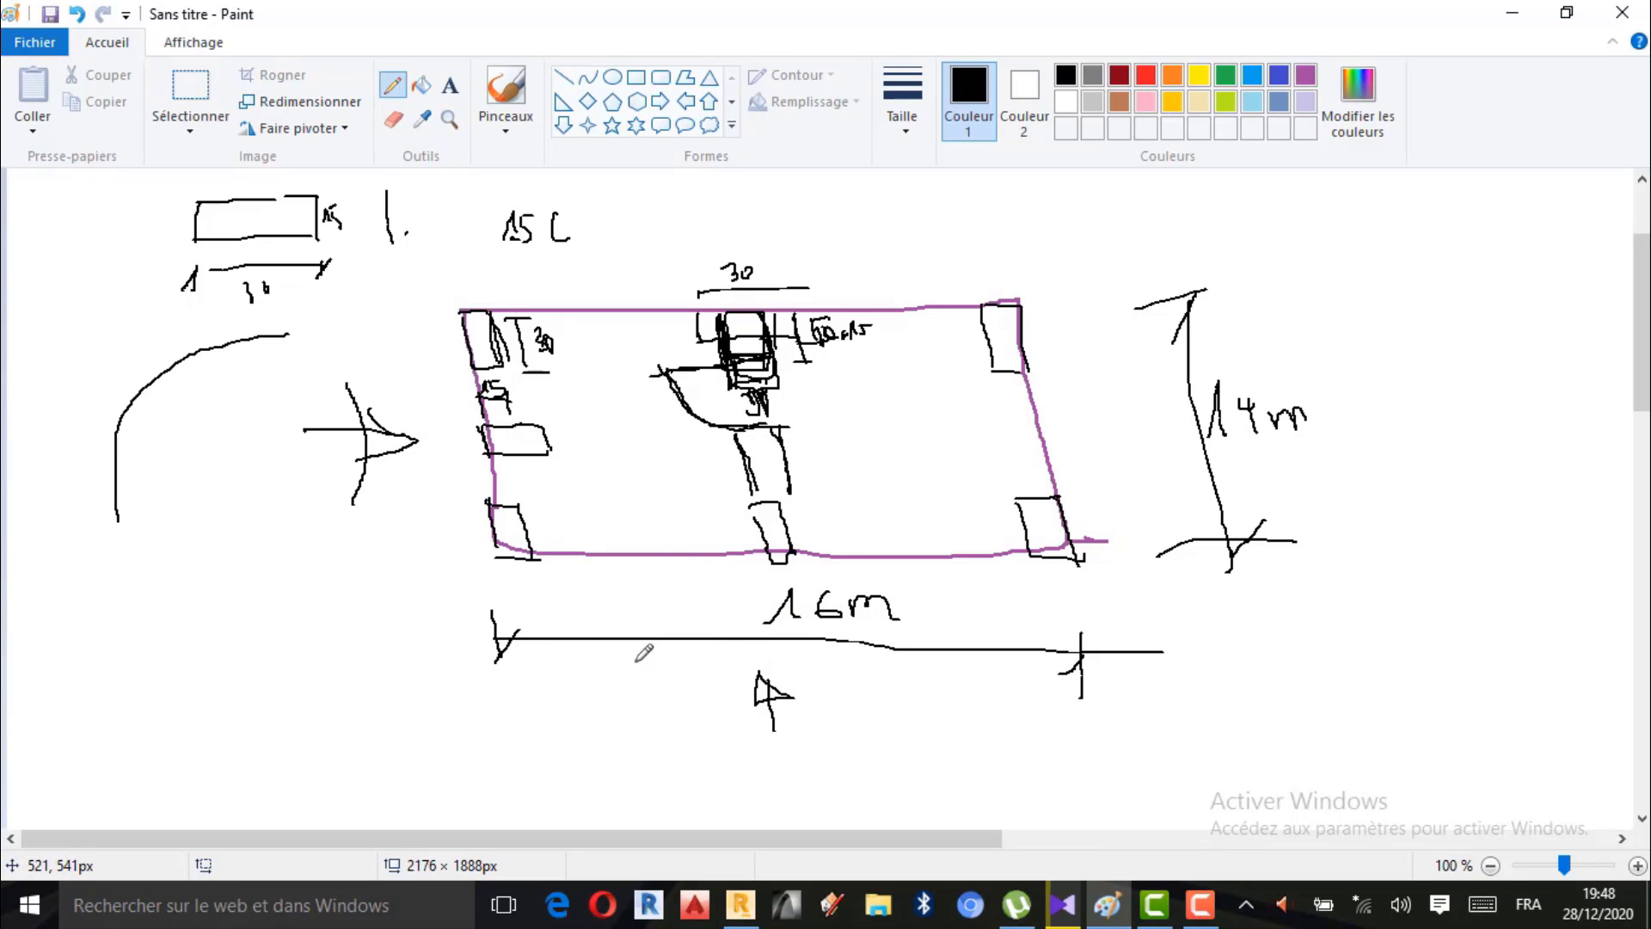
Sketch two more dimension lines with end ticks across the outline's width, beneath the 16m label.
left_click_drag(528, 634, 1133, 655)
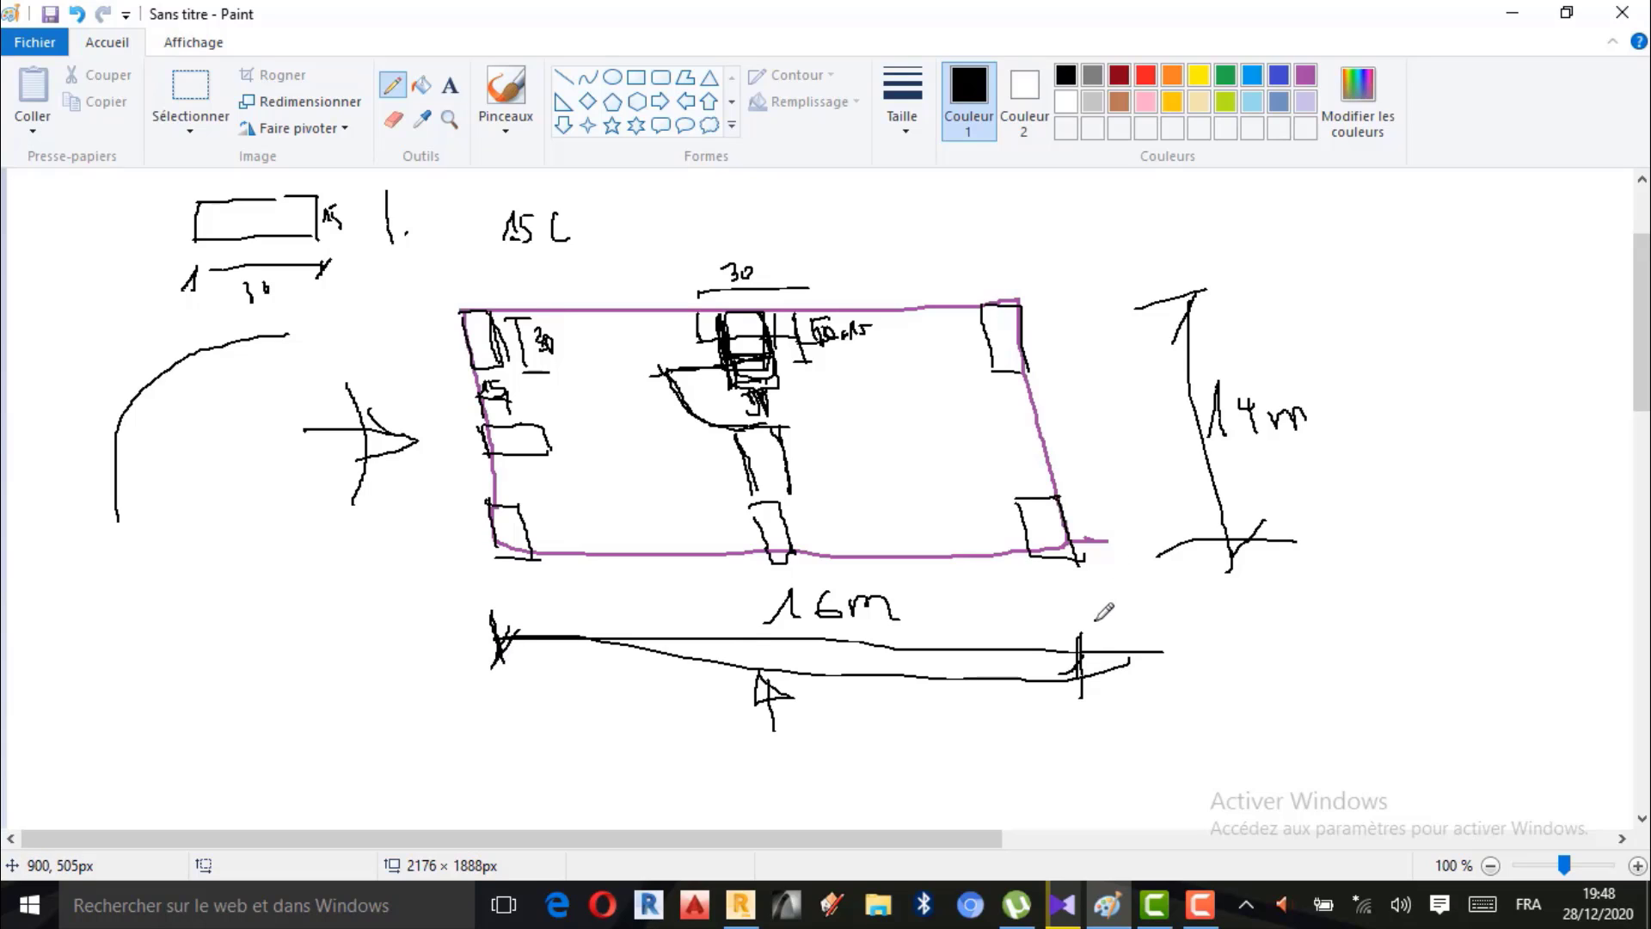
left_click_drag(496, 712, 1081, 693)
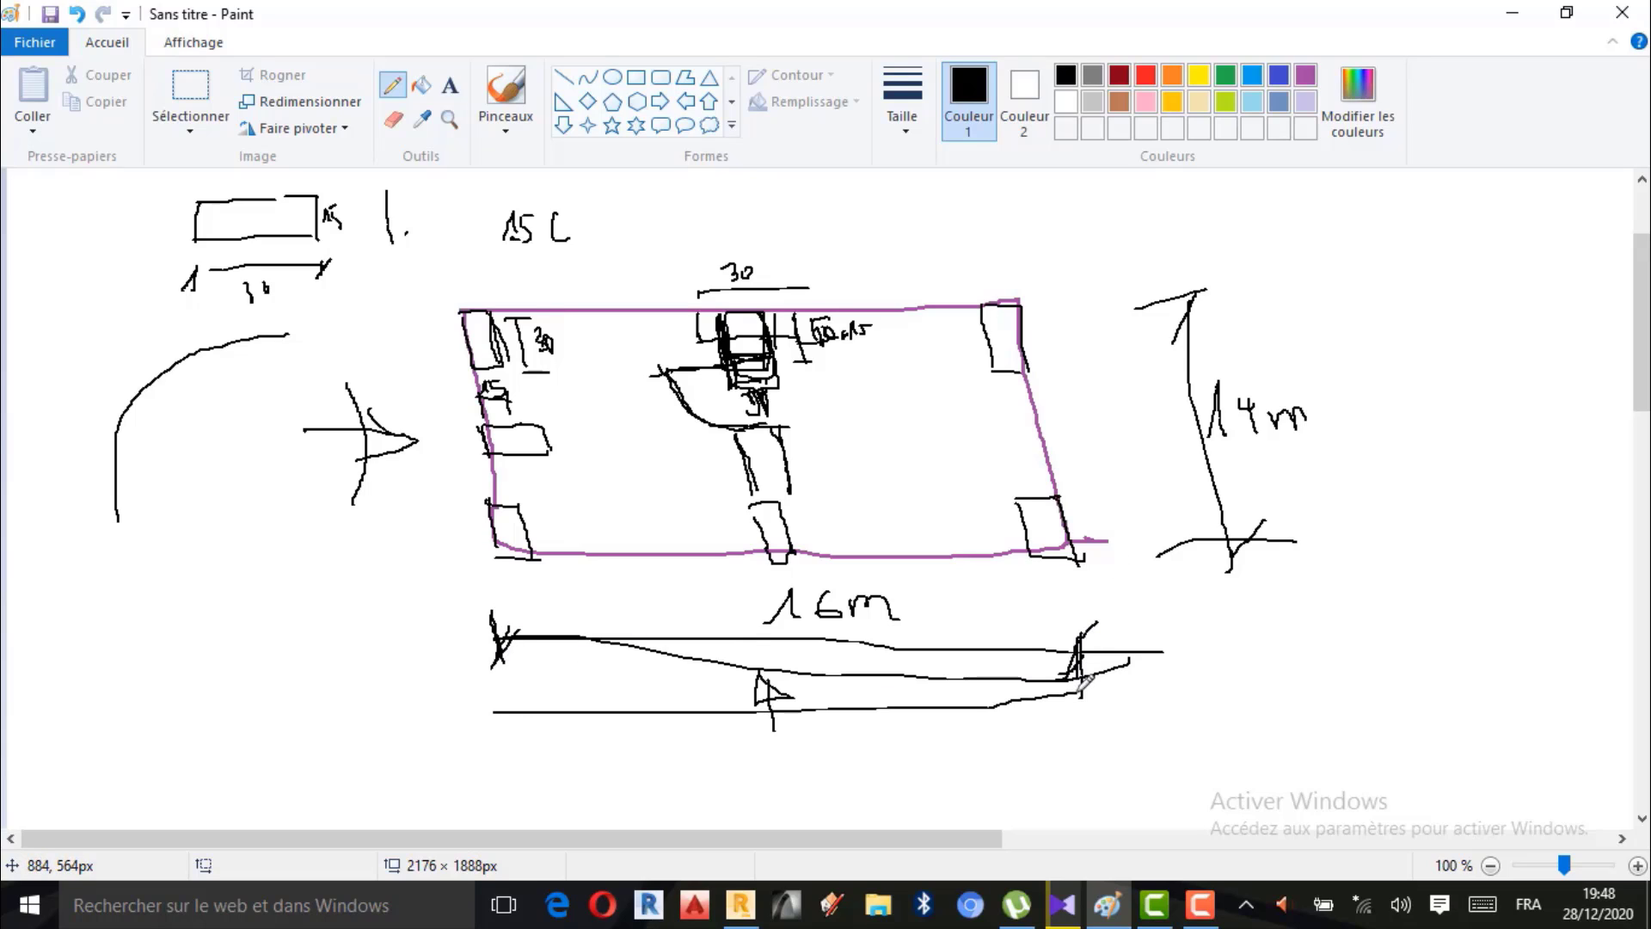
left_click_drag(501, 707, 516, 743)
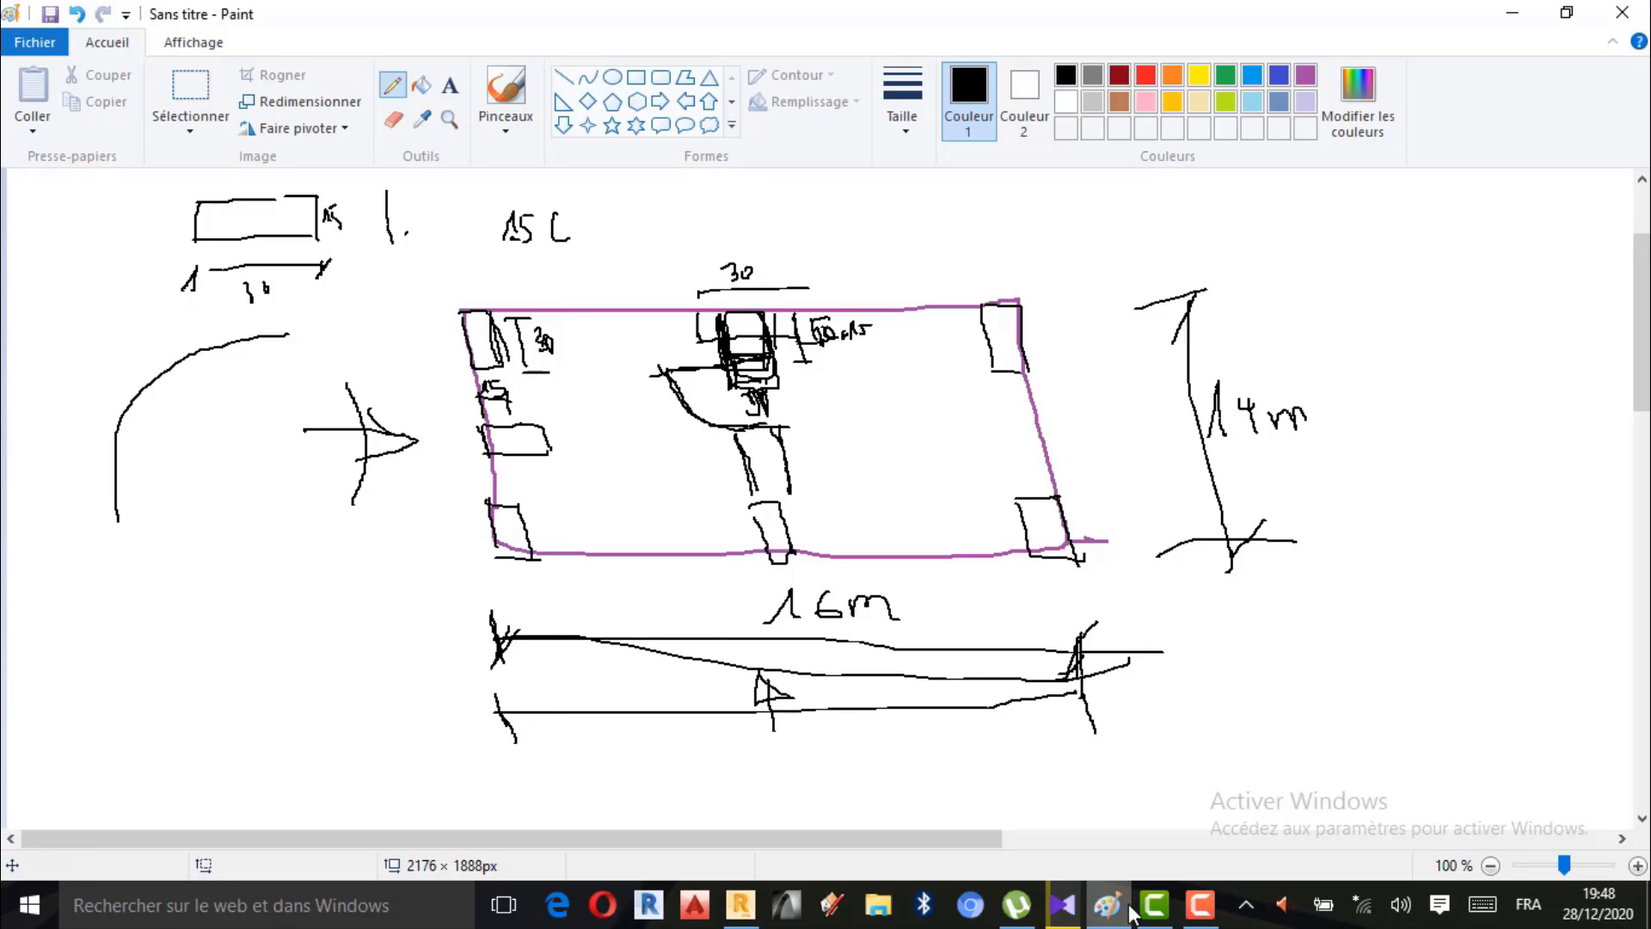
Switch to Robot Structural Analysis and enlarge the 3D view of the dimensioned building.
left_click(741, 904)
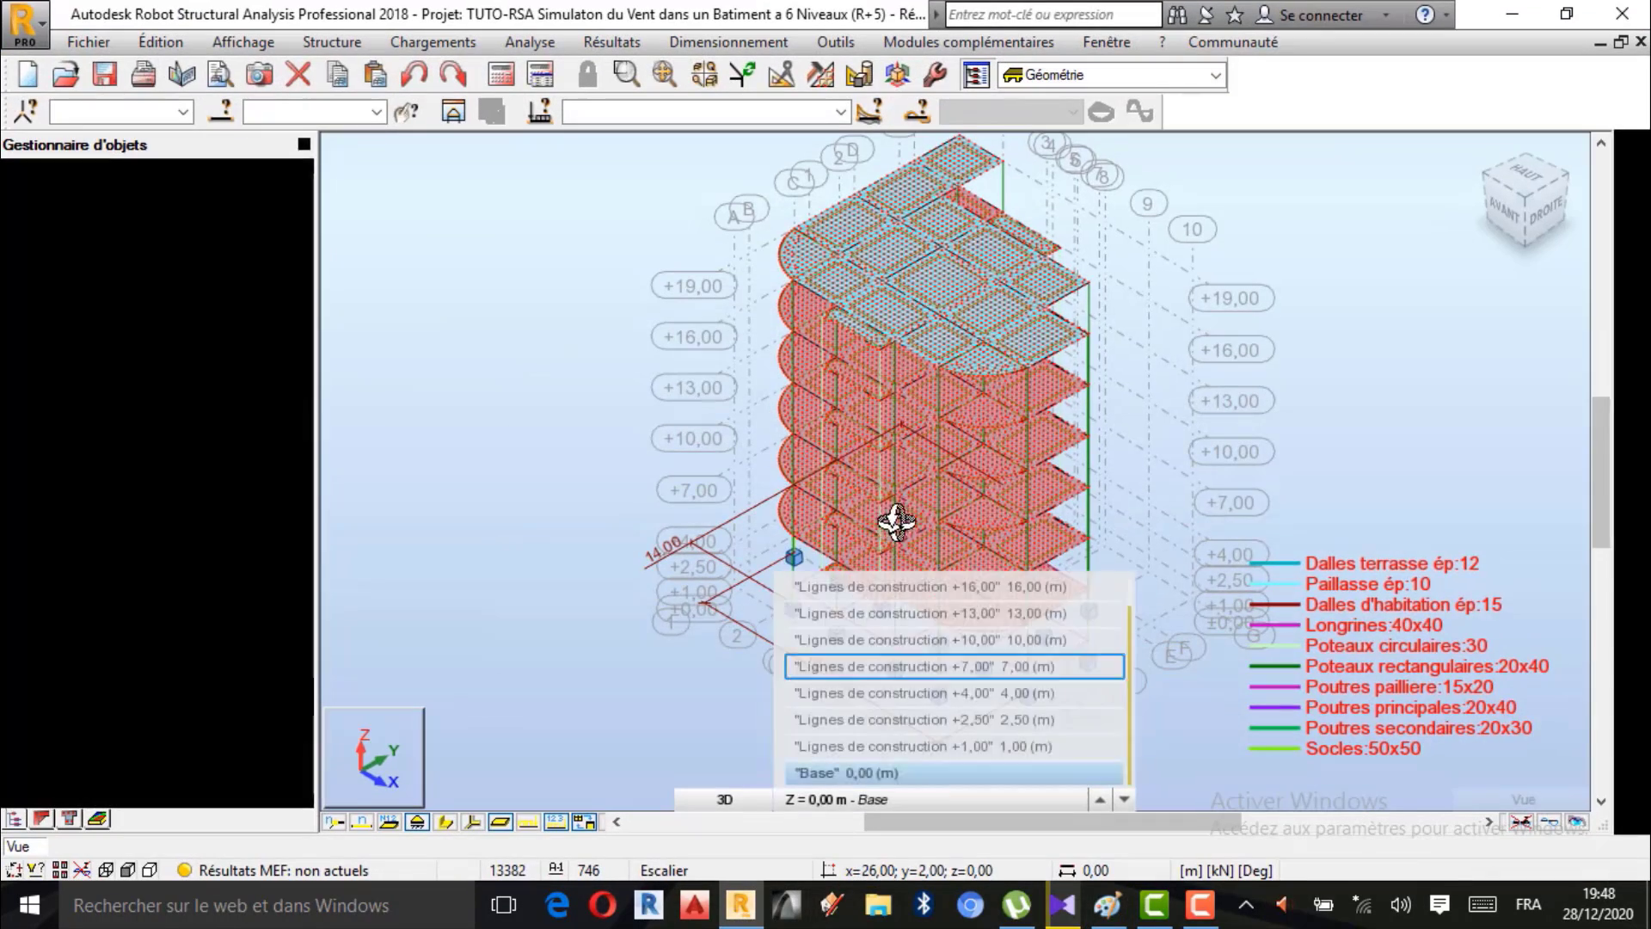
scroll(877, 422, "down", 1)
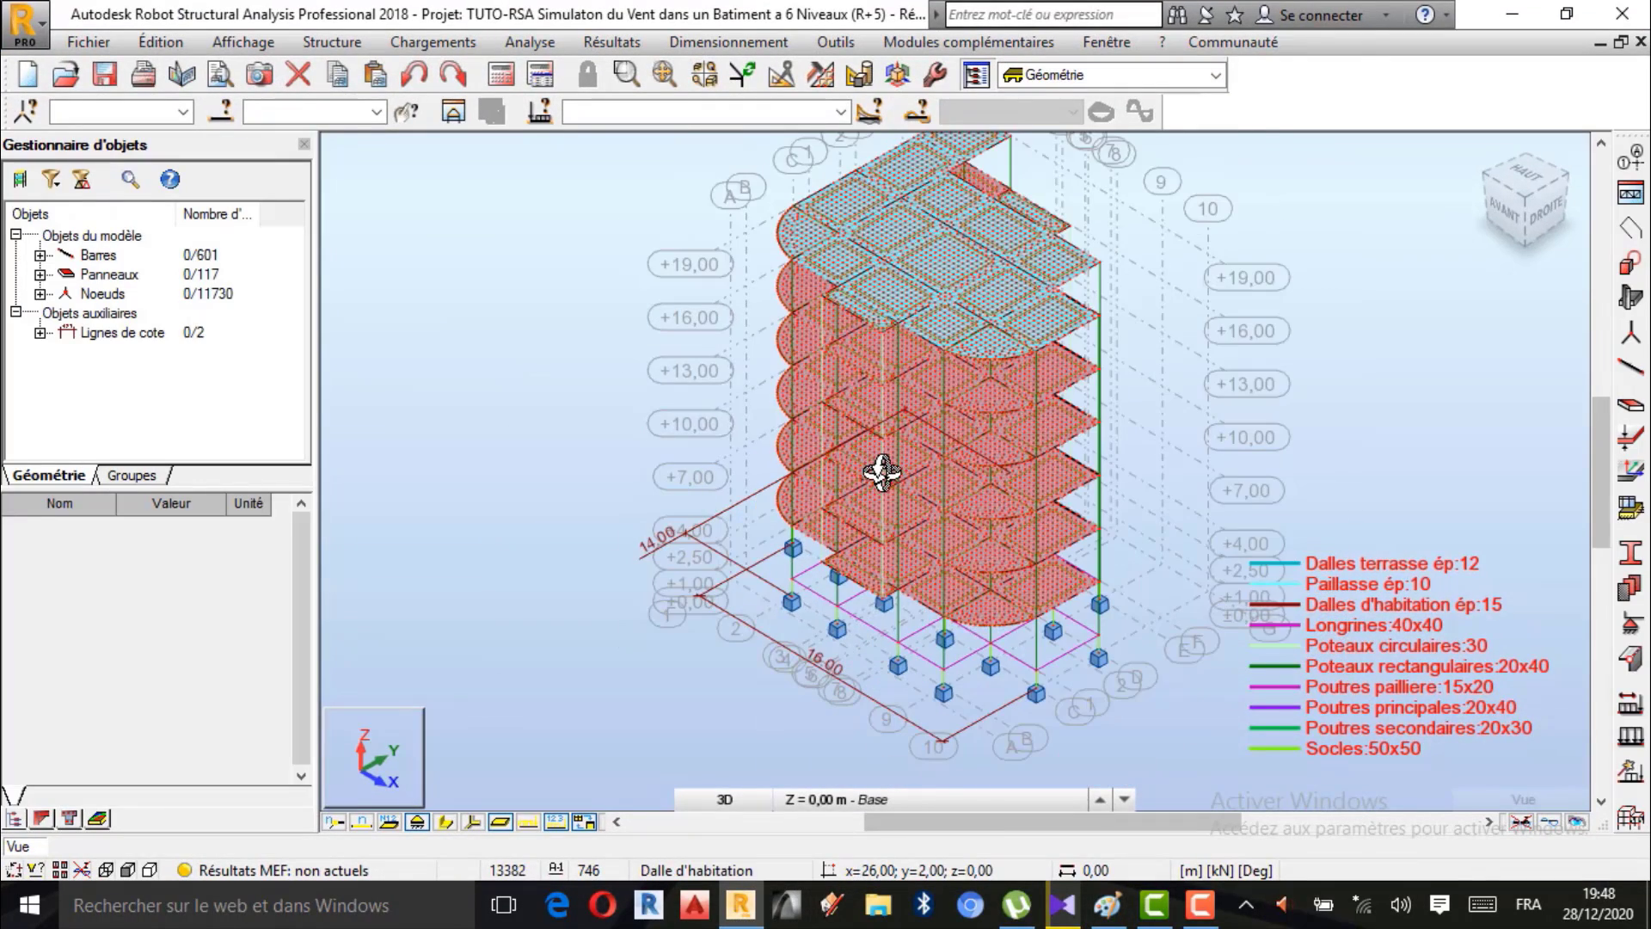
scroll(888, 513, "up", 1)
scroll(888, 513, "down", 1)
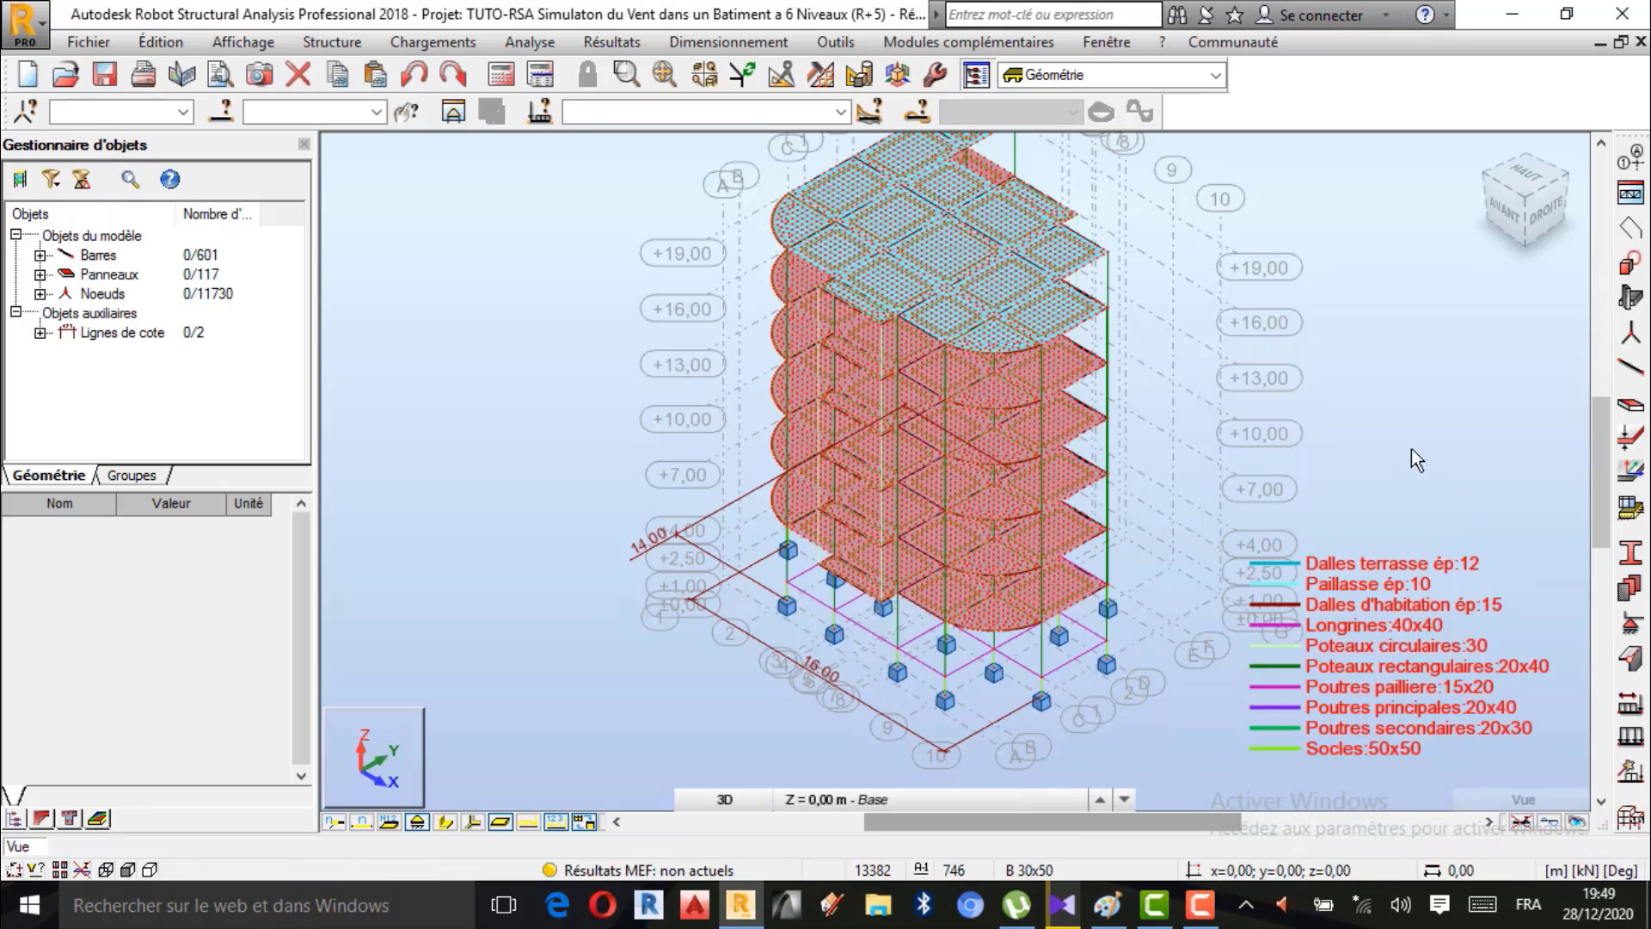
Delete the 16.00 and 14.00 dimension lines at the building's base.
left_click(760, 652)
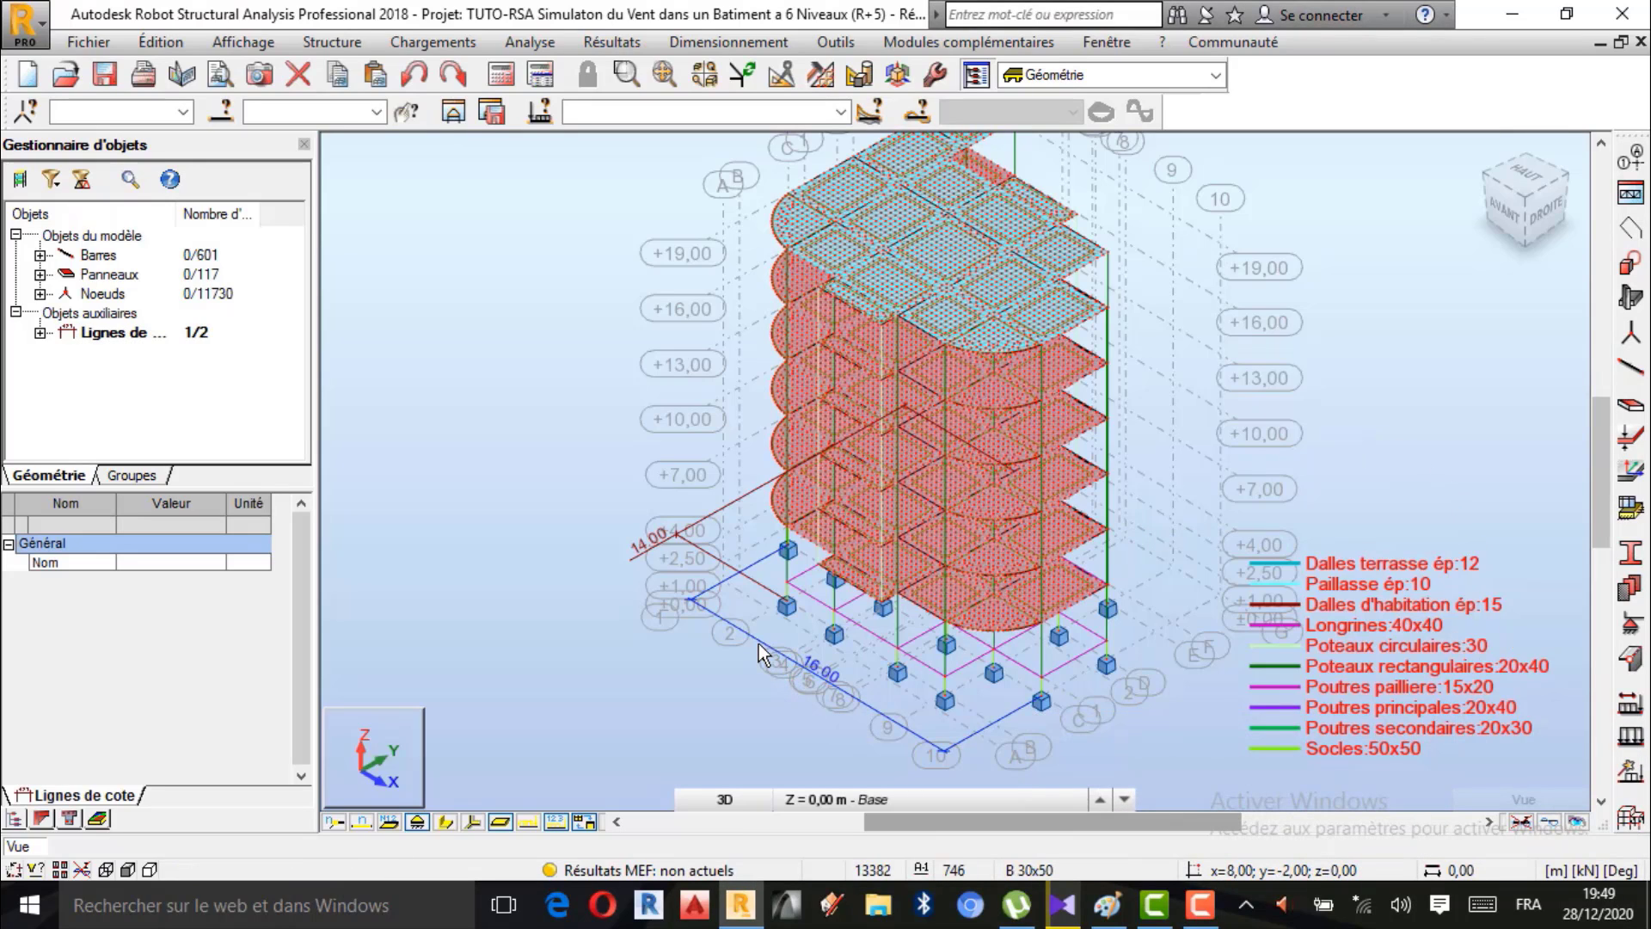
key("Escape")
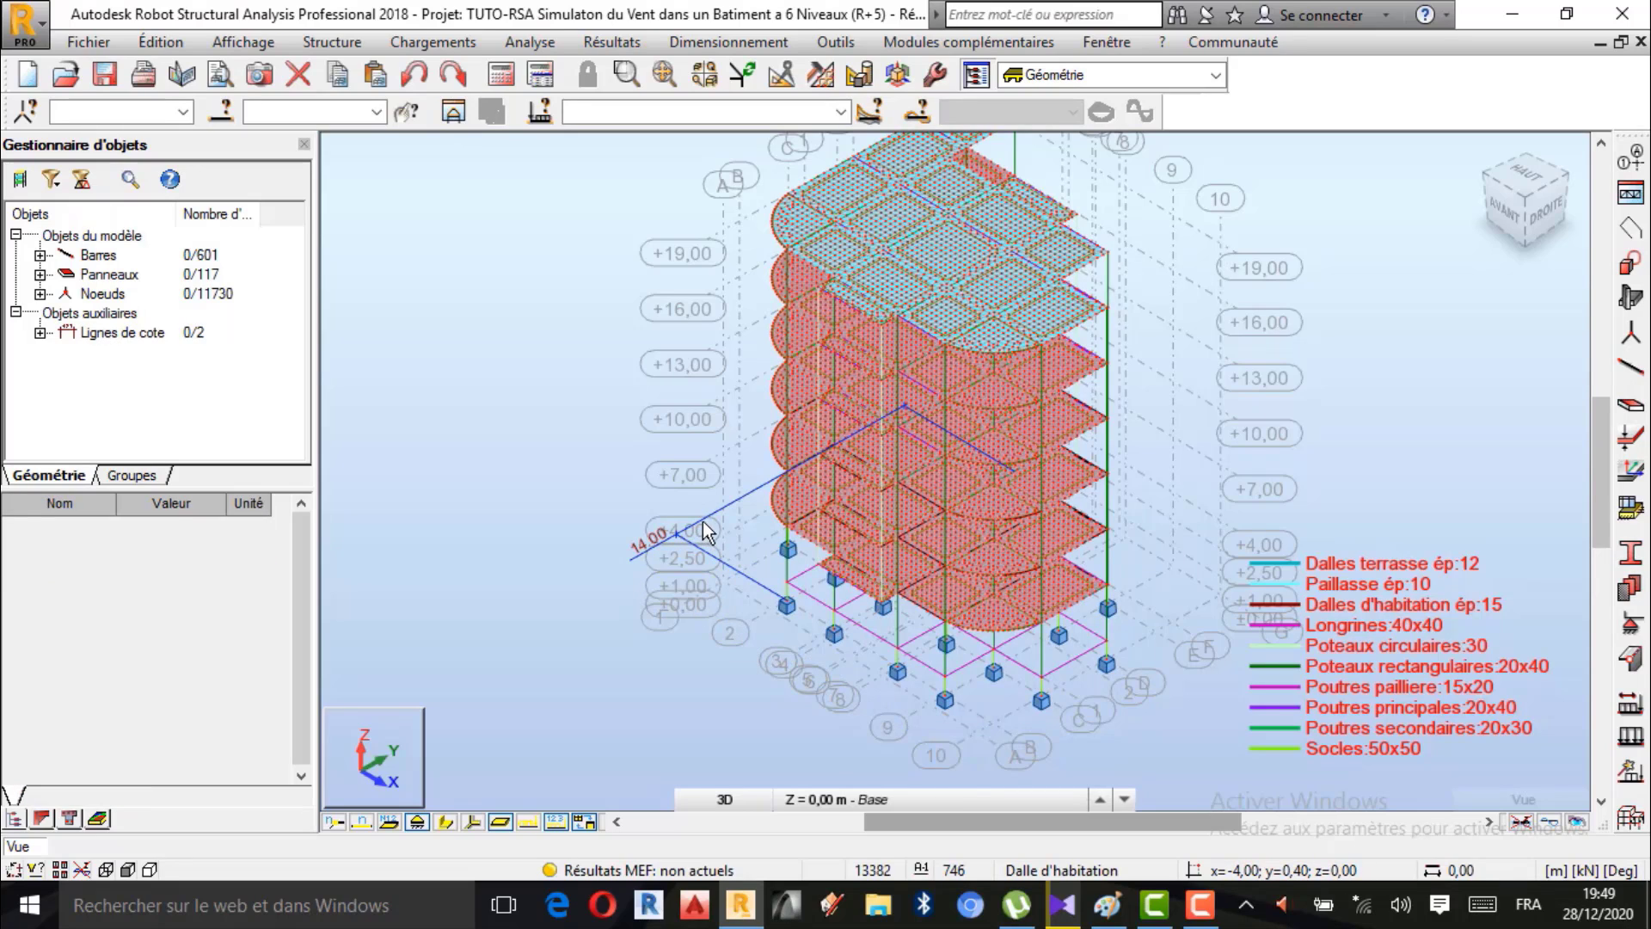
left_click(705, 528)
key("Delete")
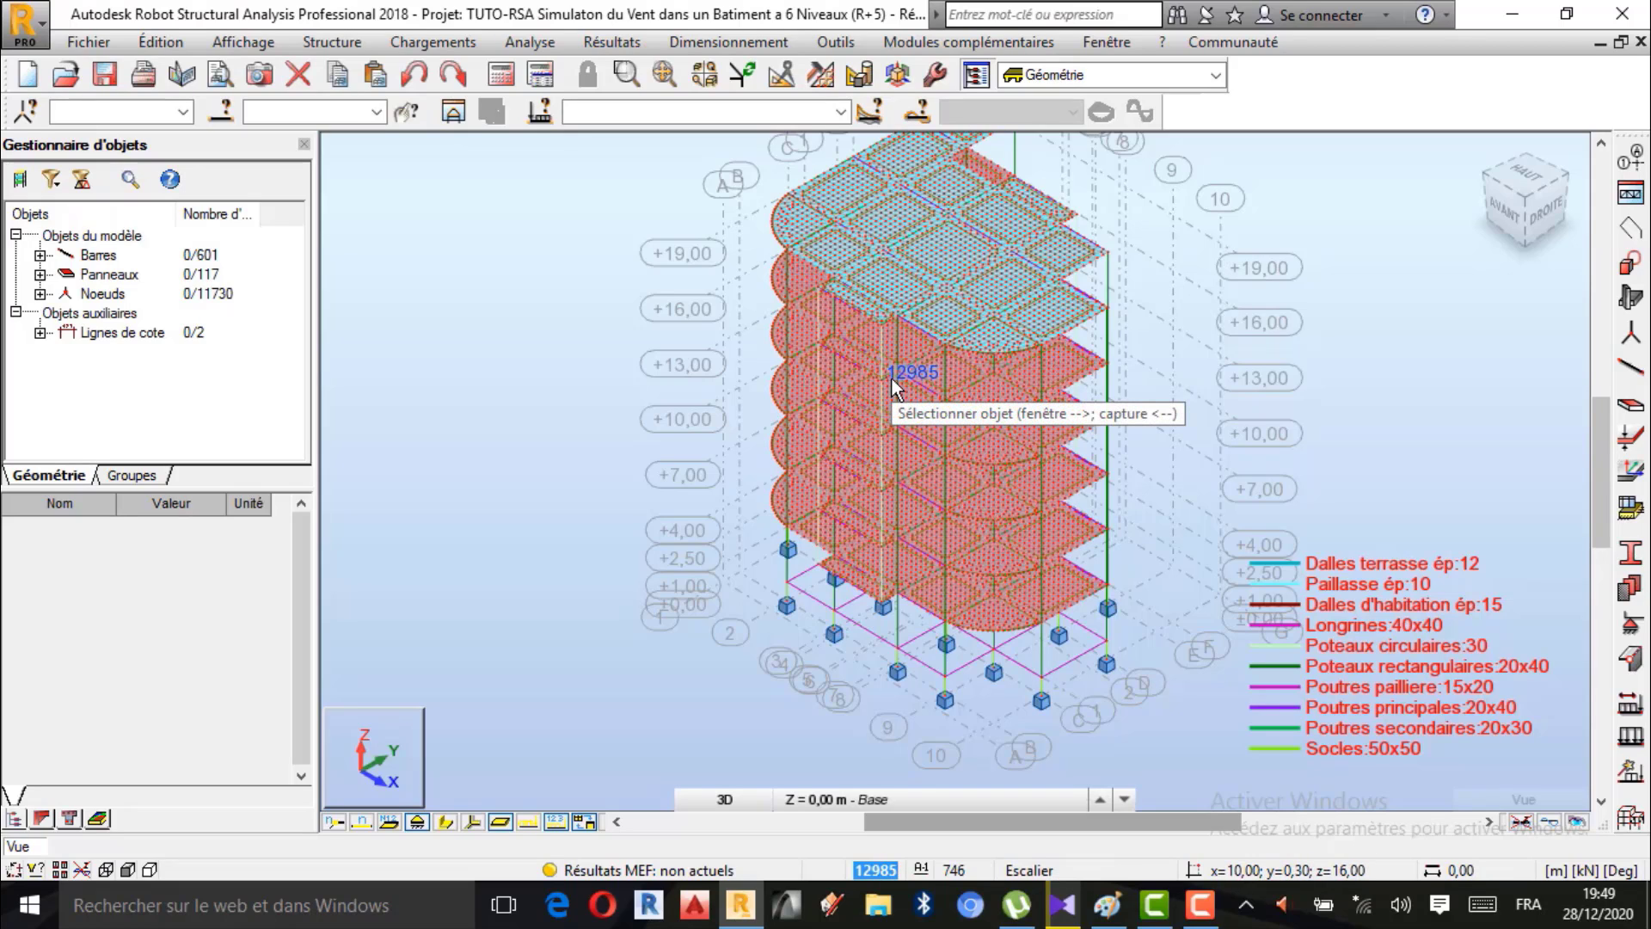
left_click(354, 50)
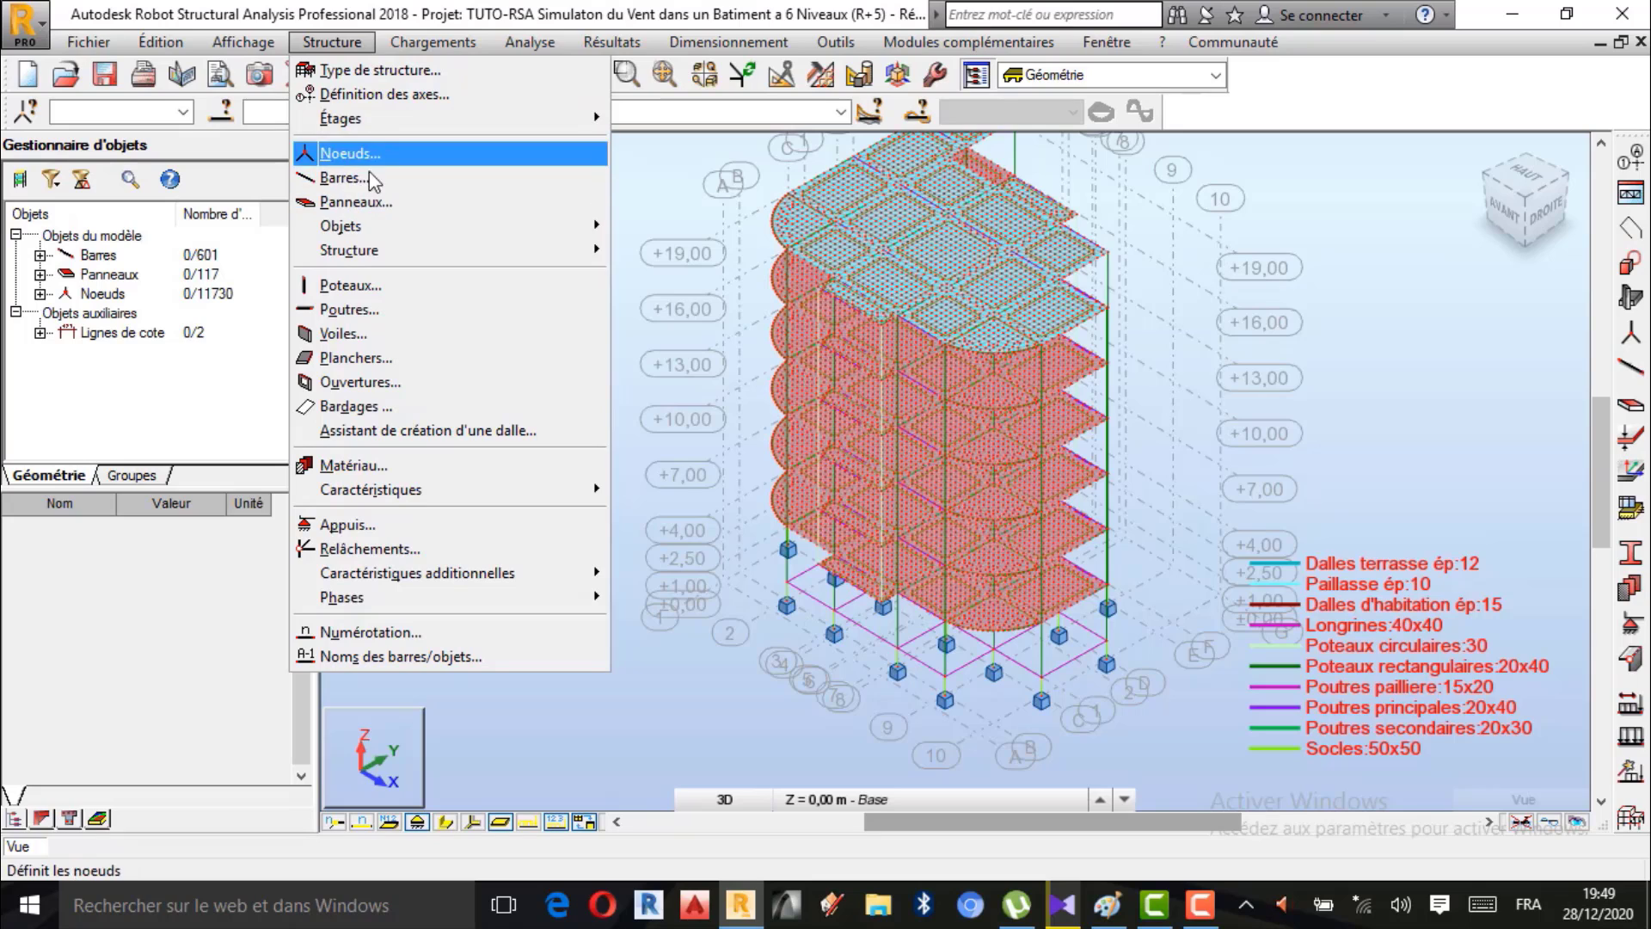
left_click(375, 408)
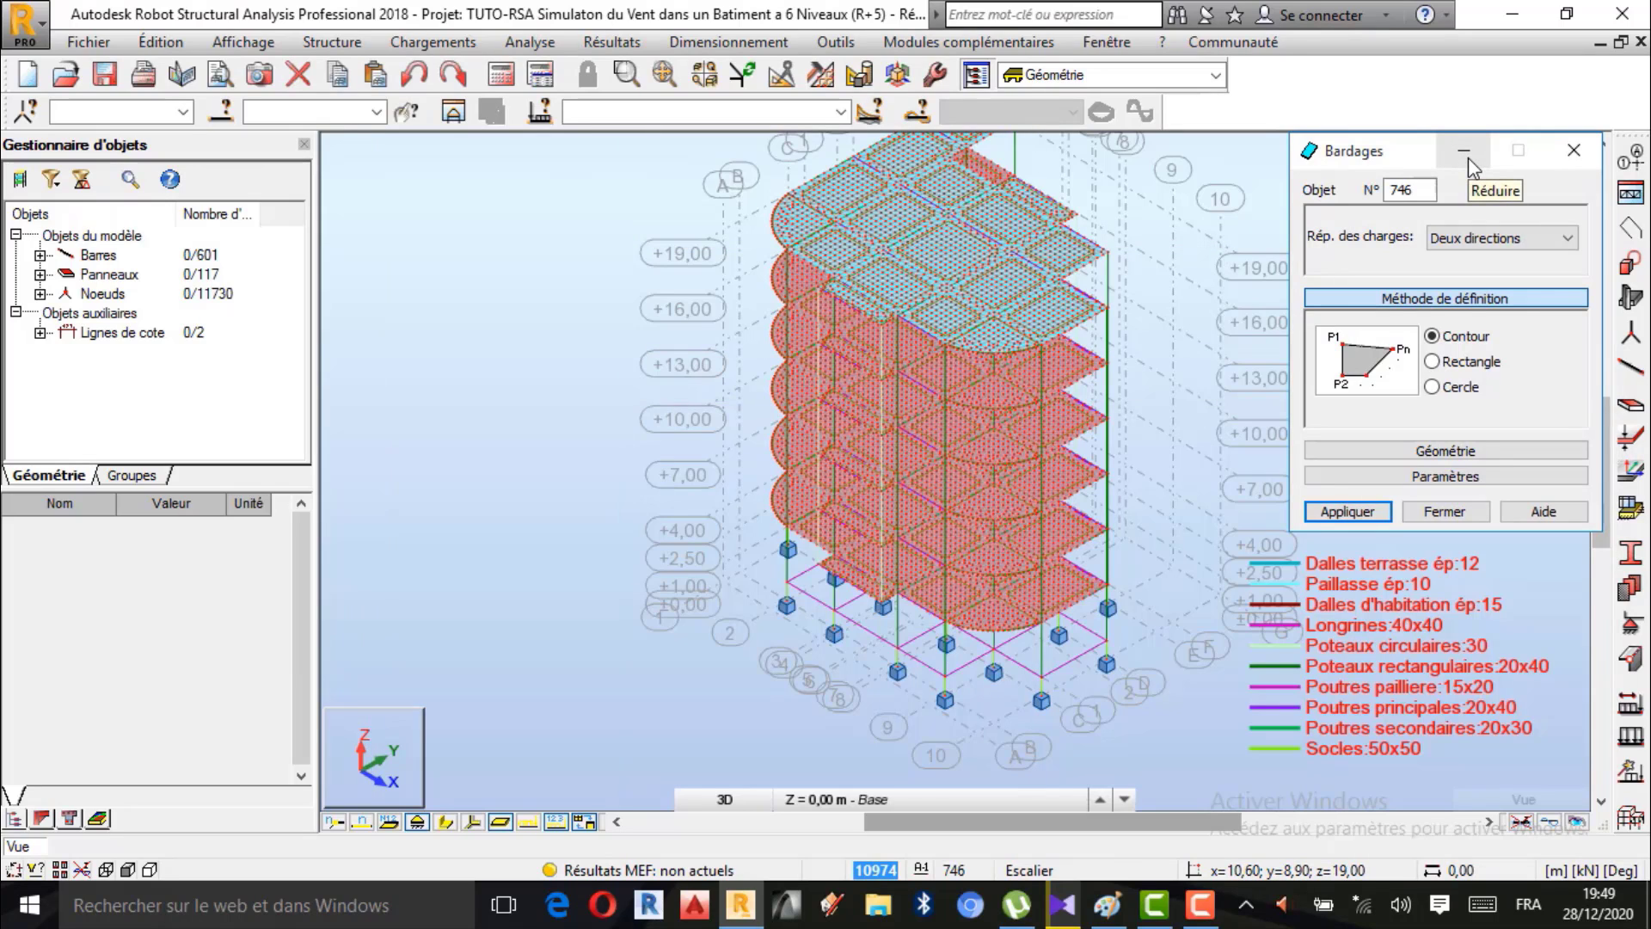
left_click(1434, 362)
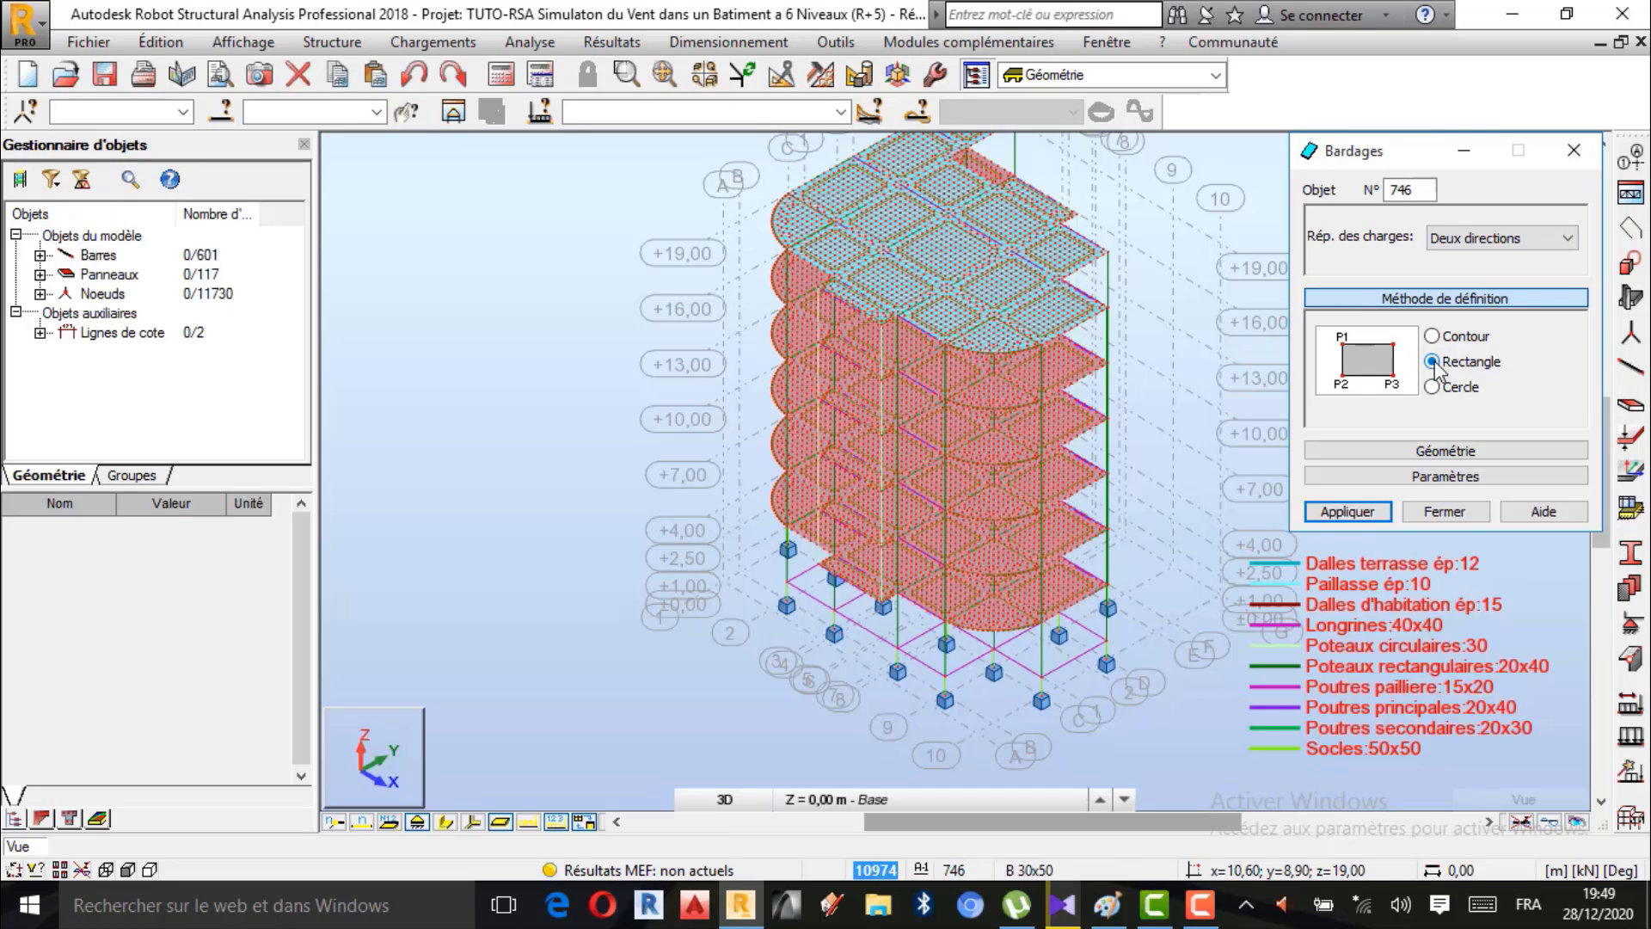
scroll(696, 439, "down", 1)
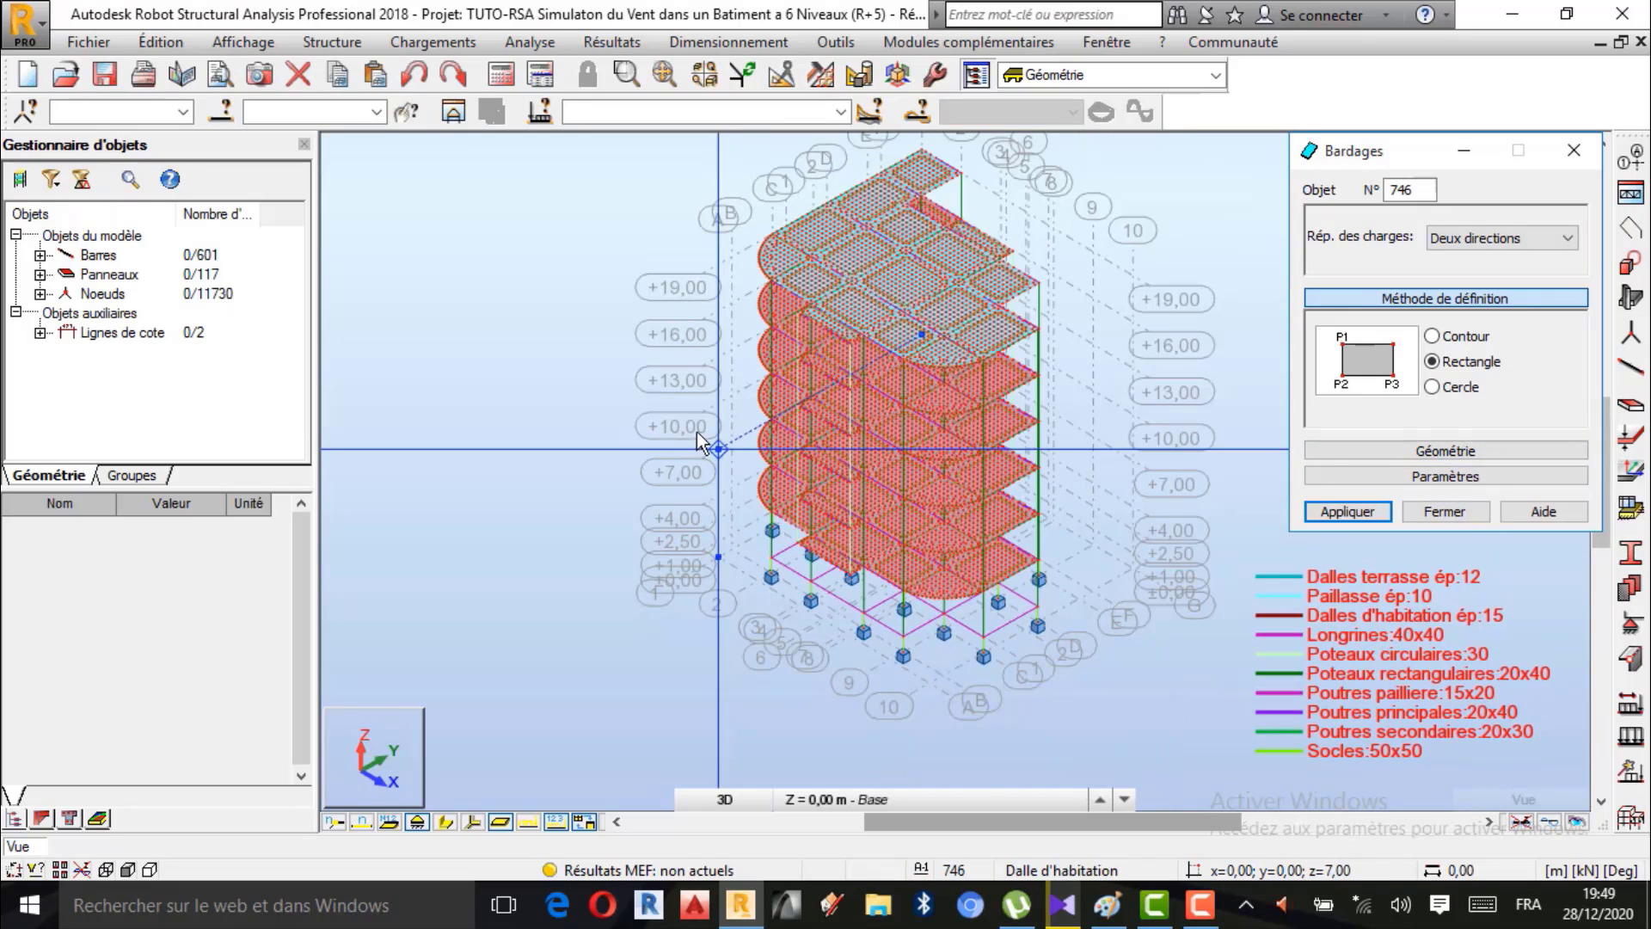
scroll(810, 580, "up", 1)
scroll(807, 585, "down", 1)
scroll(952, 372, "up", 1)
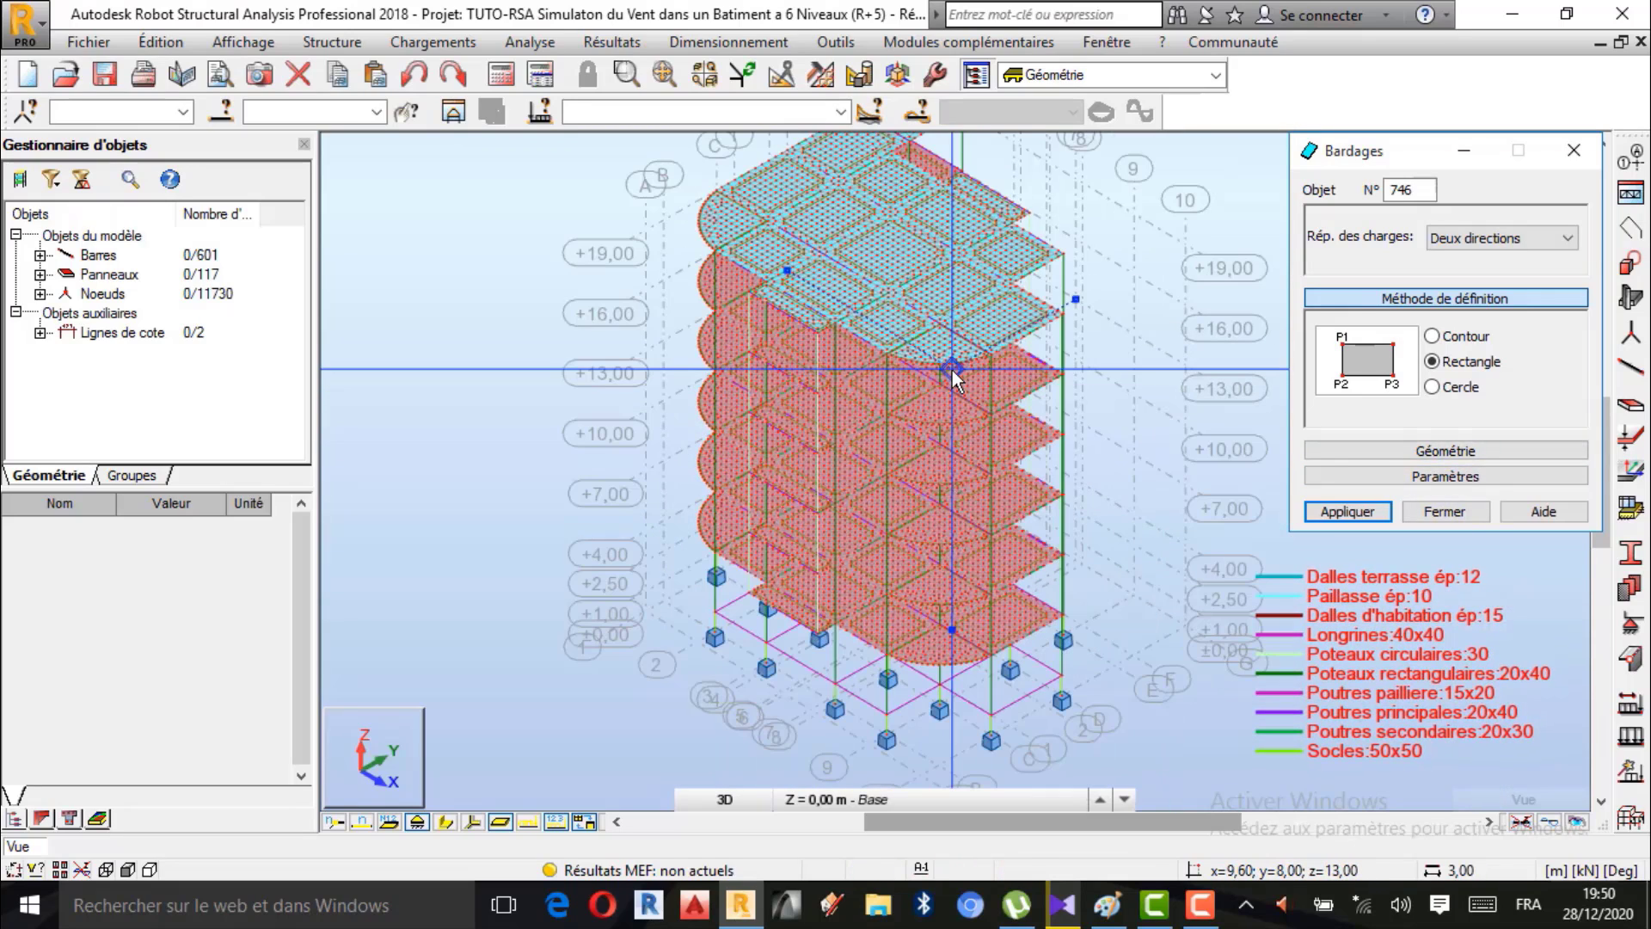
left_click(1469, 154)
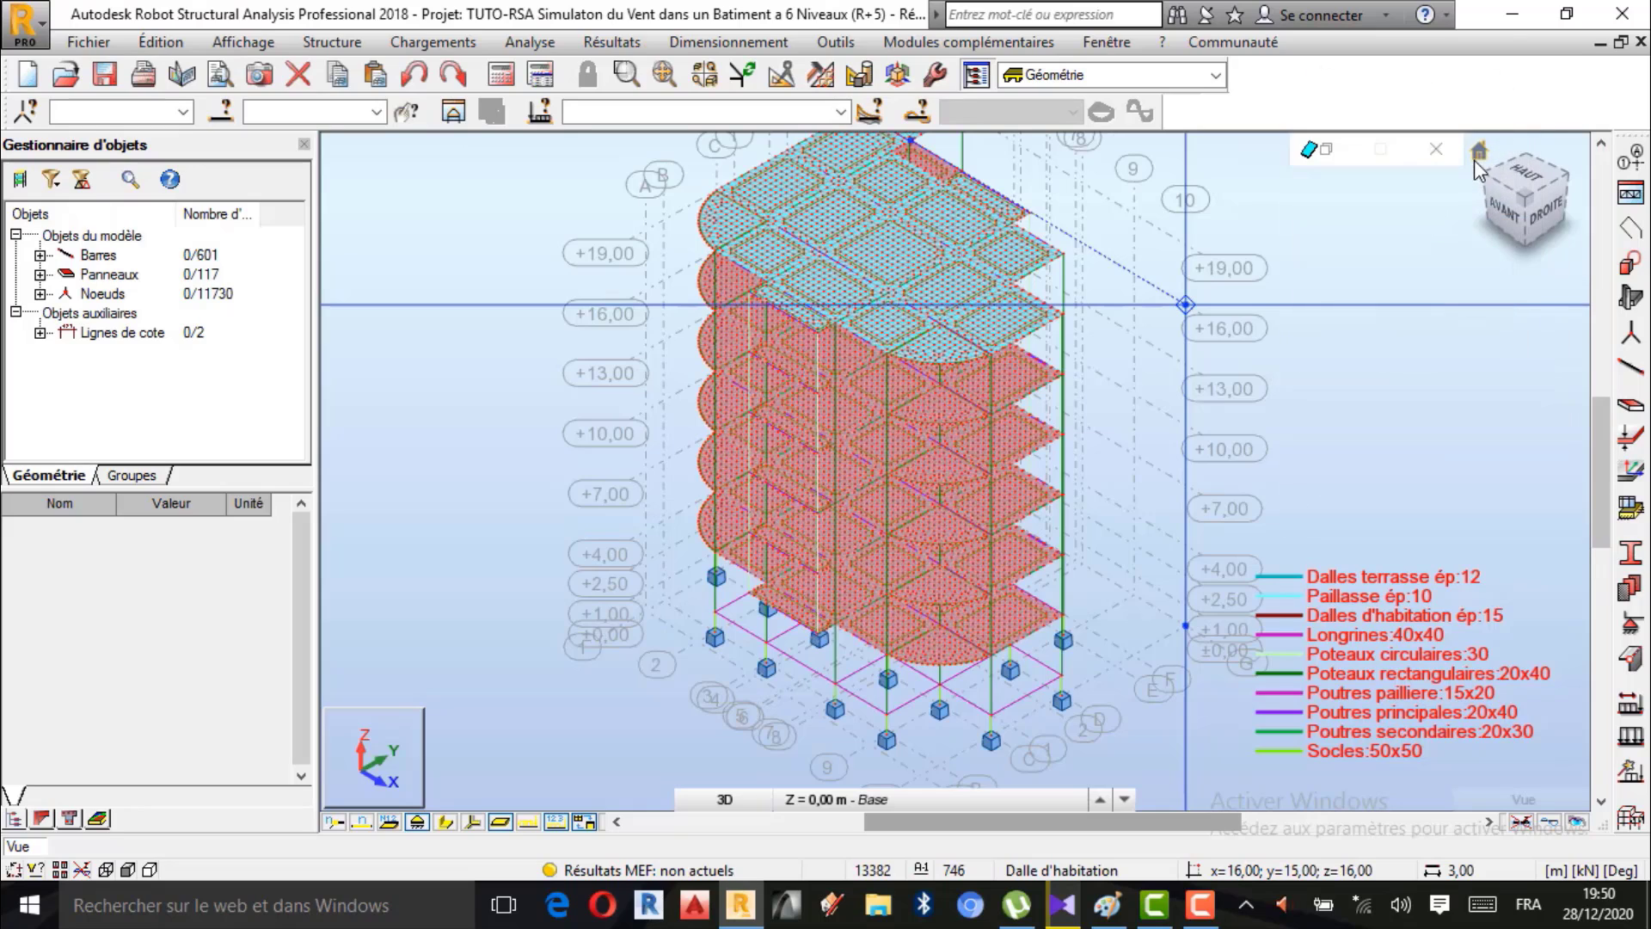
left_click(1479, 153)
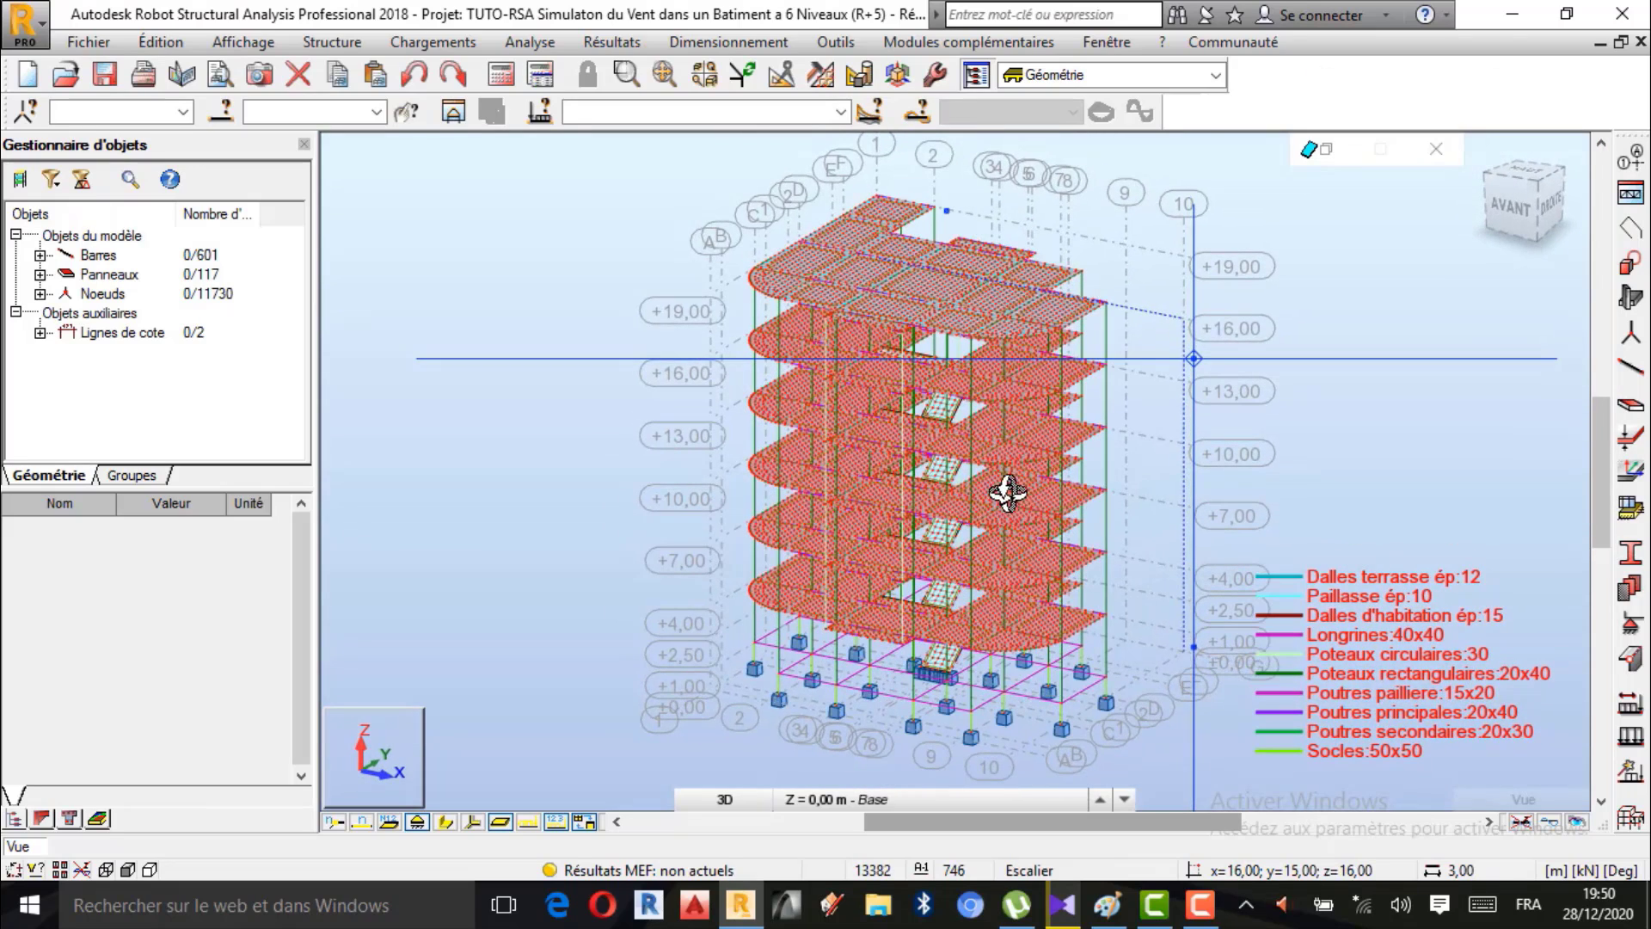
left_click(1383, 150)
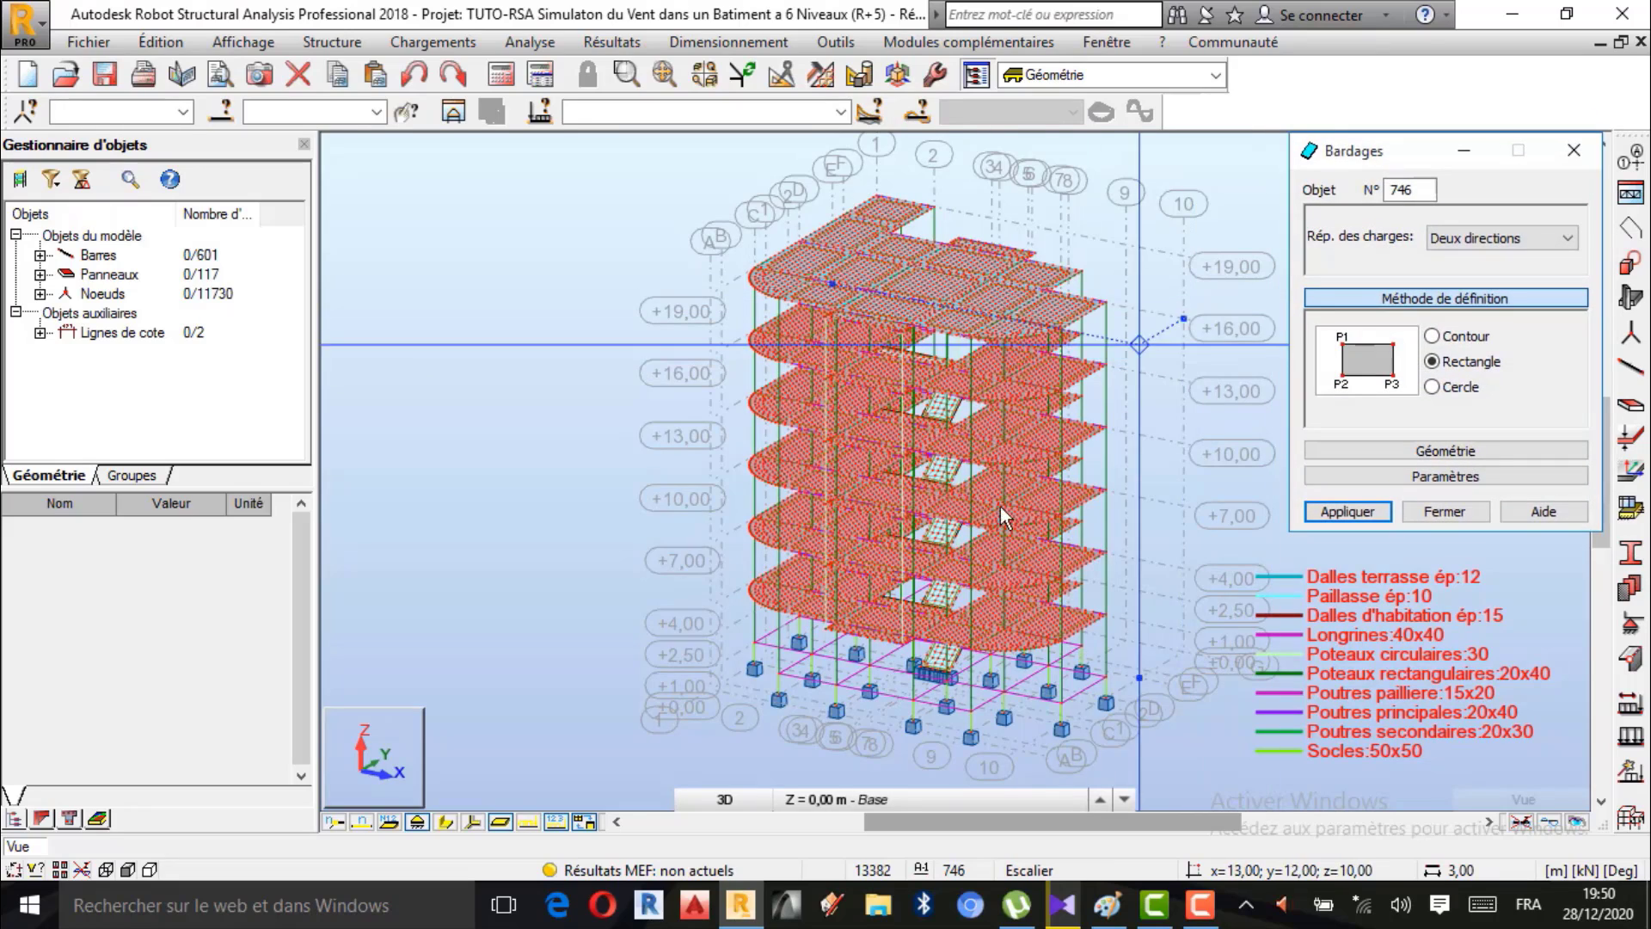
scroll(799, 378, "up", 1)
scroll(786, 435, "down", 1)
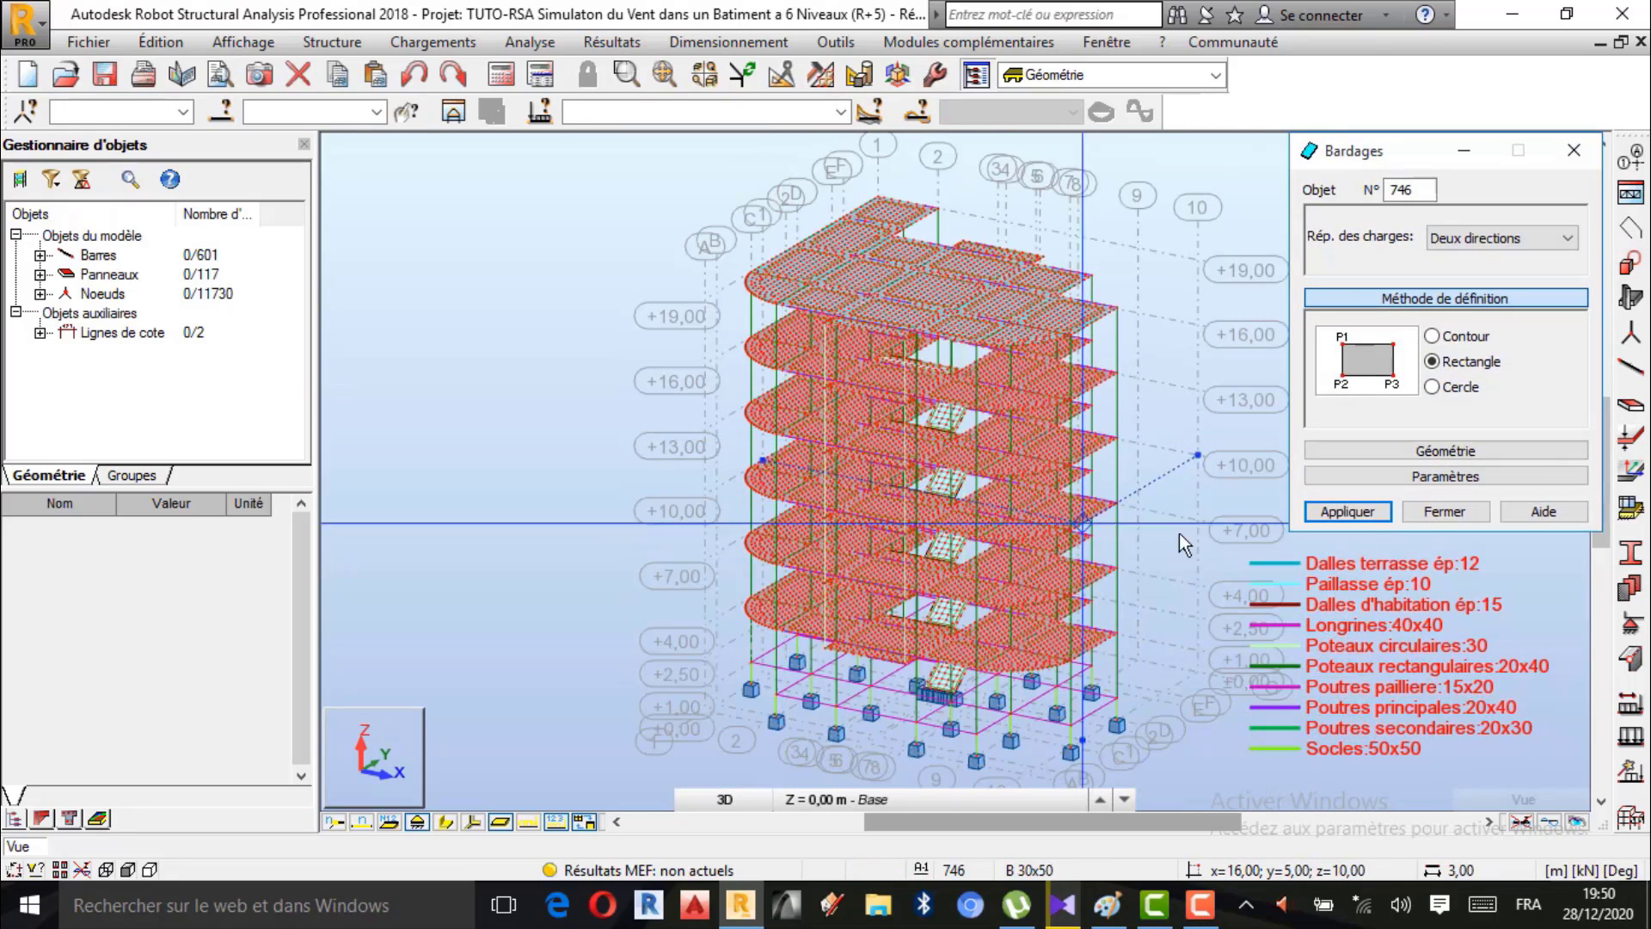
scroll(903, 387, "up", 3)
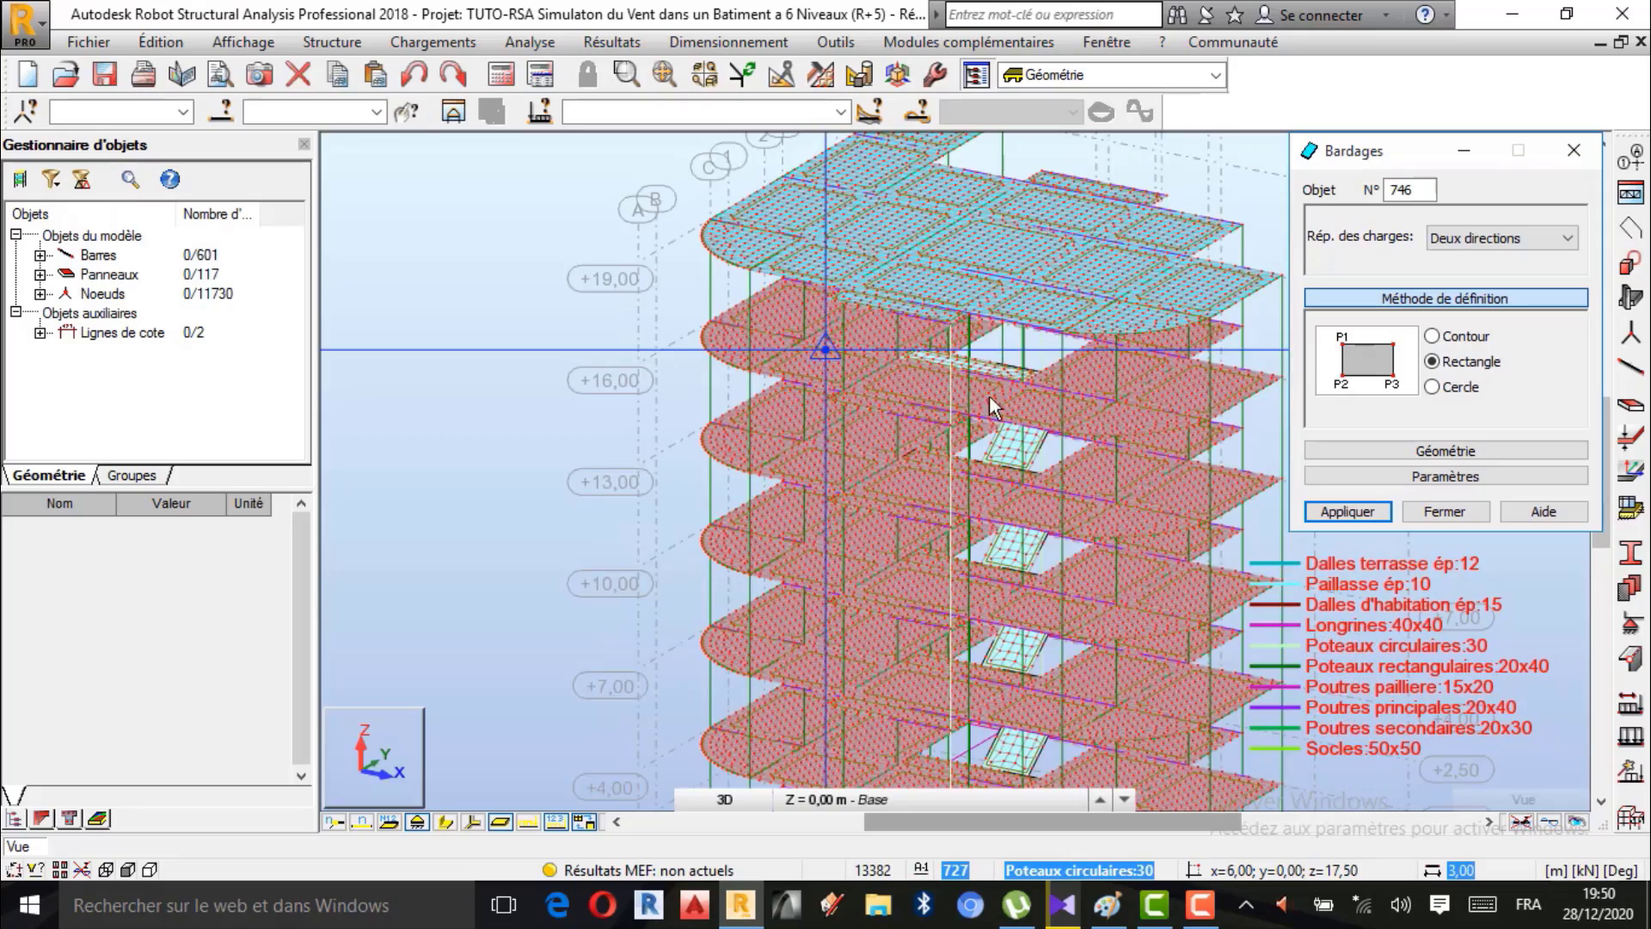
scroll(1040, 383, "down", 3)
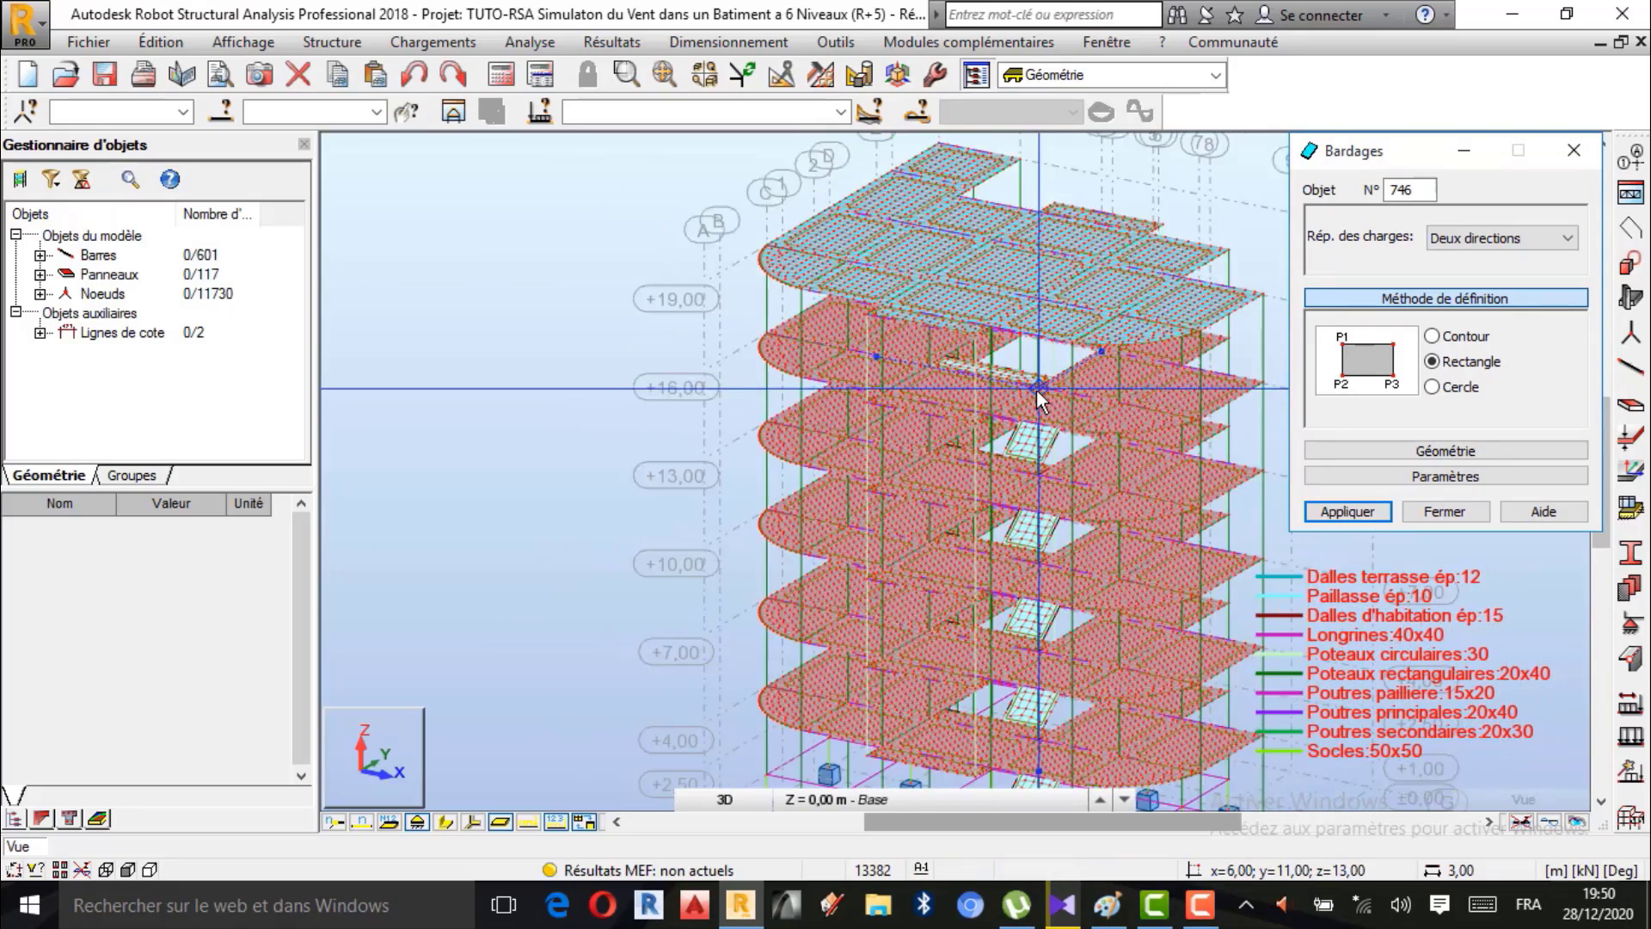
left_click(1574, 151)
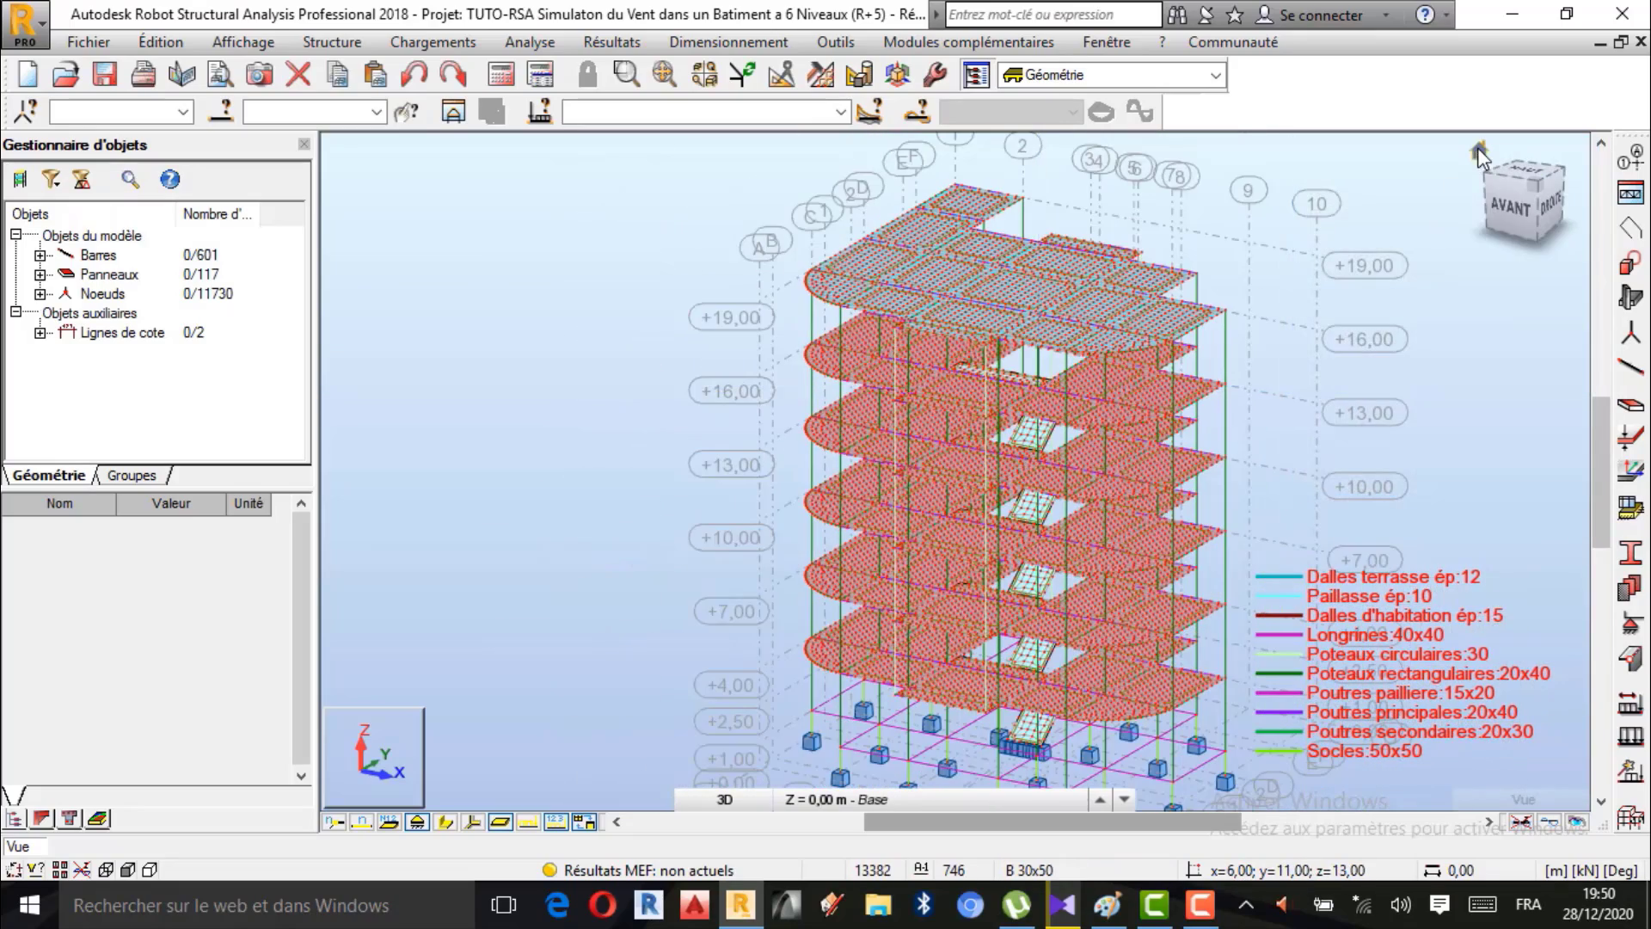
Create a rectangular two-direction cladding over the flat facade along axis 1, from the +19.00 roof edge down to the +1.00 level.
middle_click_drag(1283, 282, 986, 542, "shift")
left_click(1548, 190)
scroll(985, 542, "up", 2)
scroll(860, 569, "down", 1)
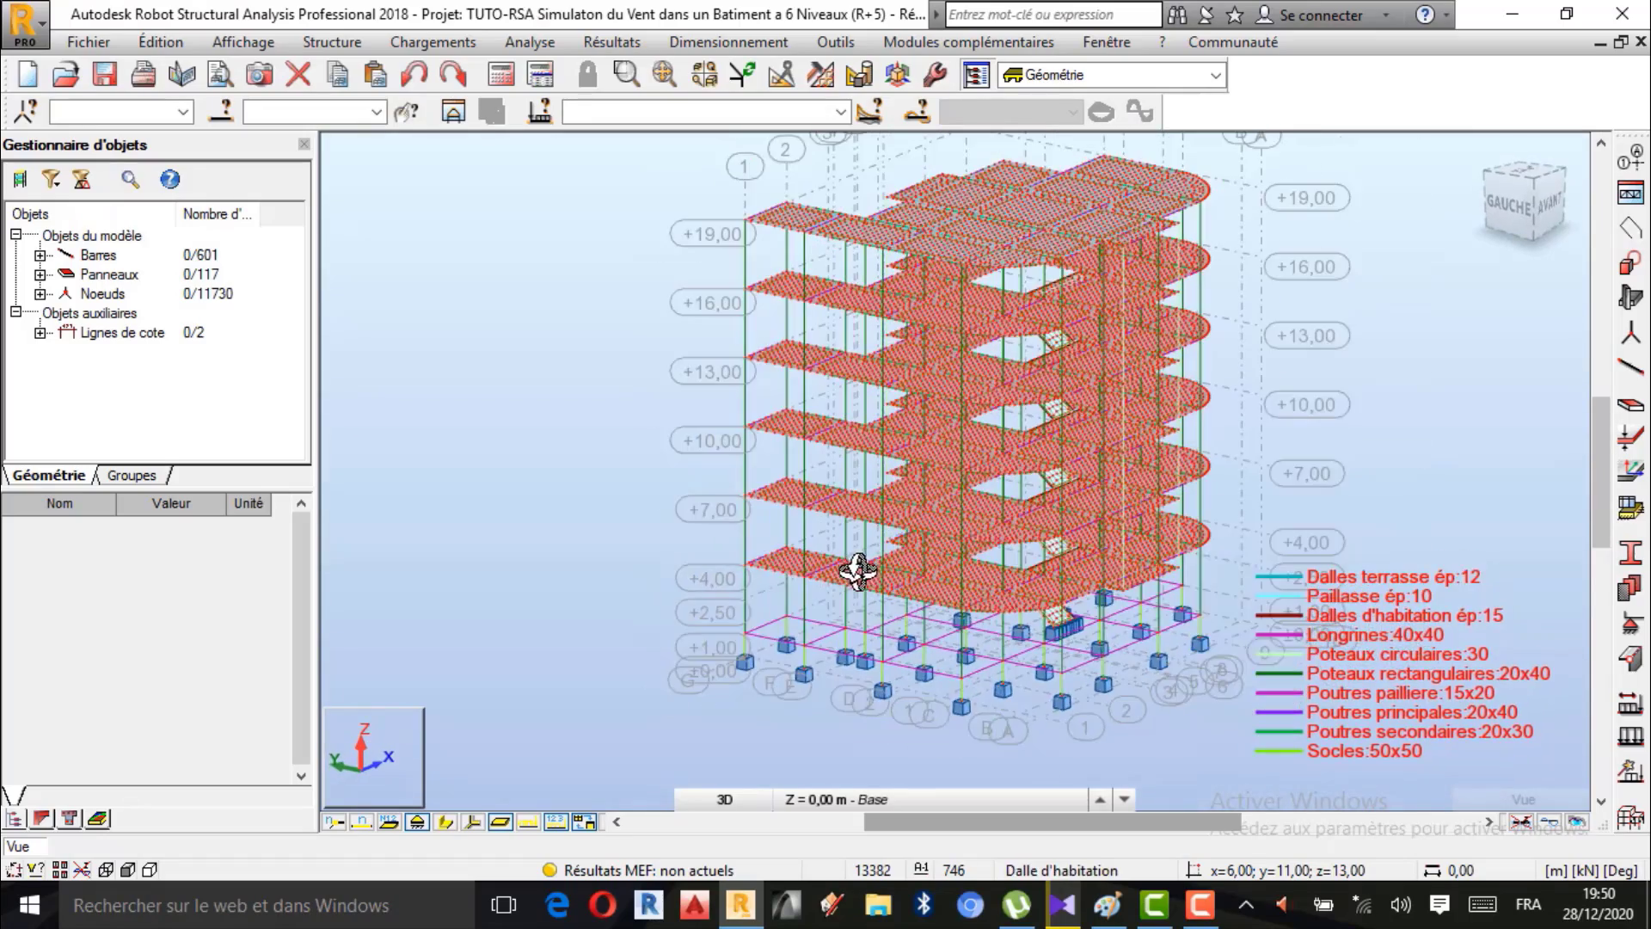
scroll(963, 329, "up", 1)
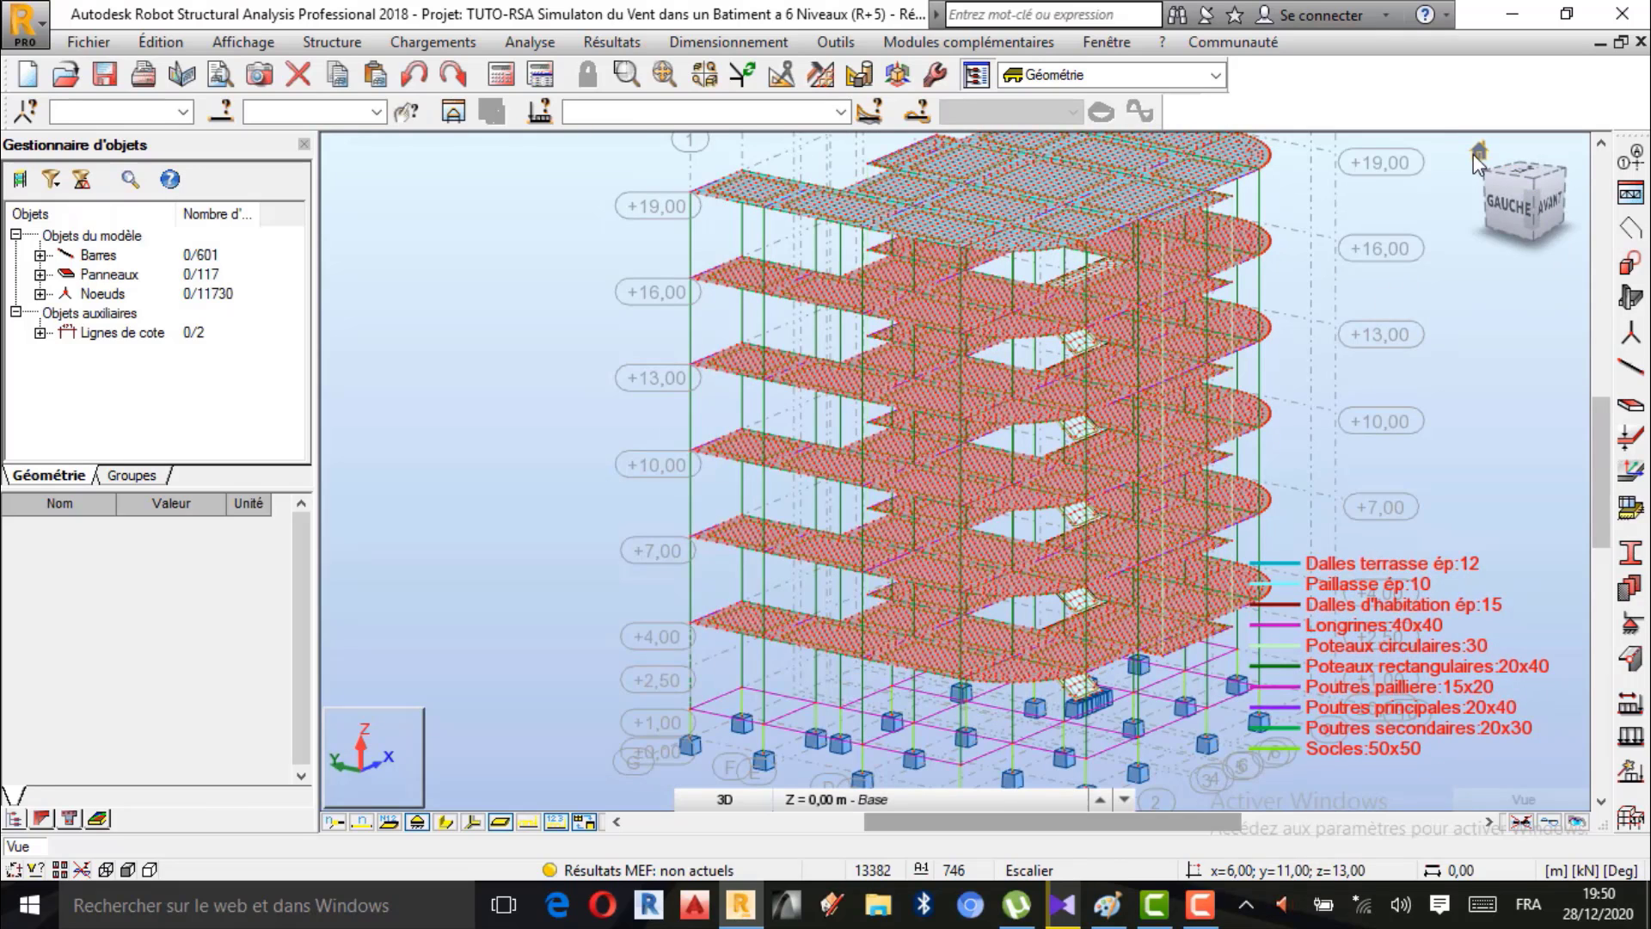
left_click(332, 42)
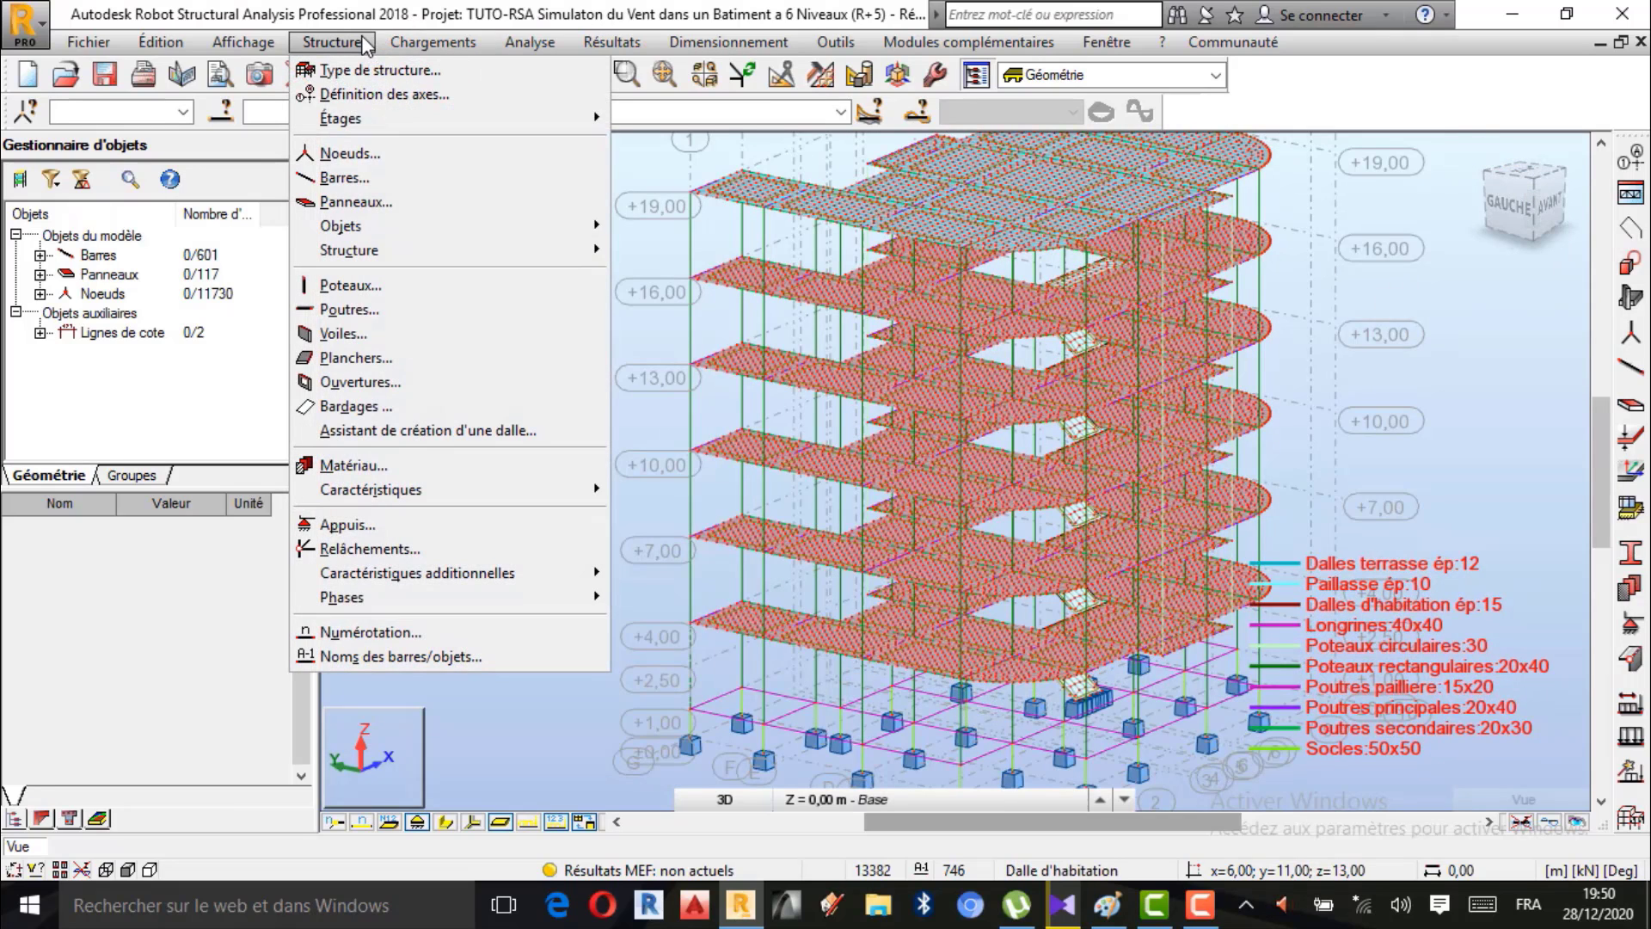
left_click(360, 406)
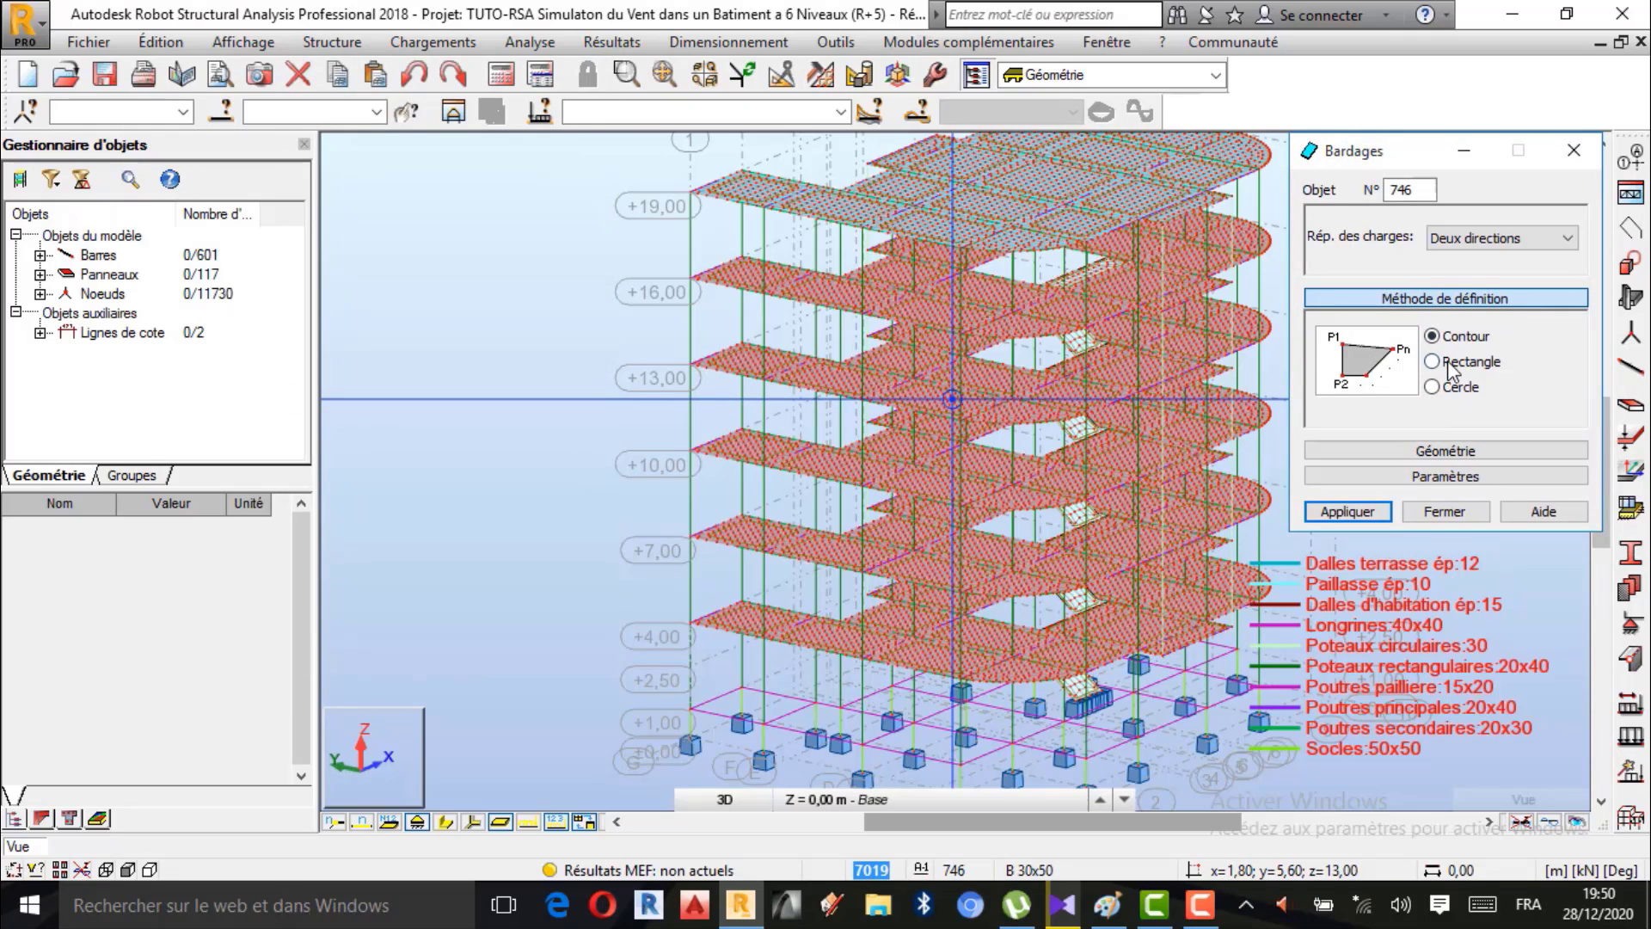
left_click(1447, 362)
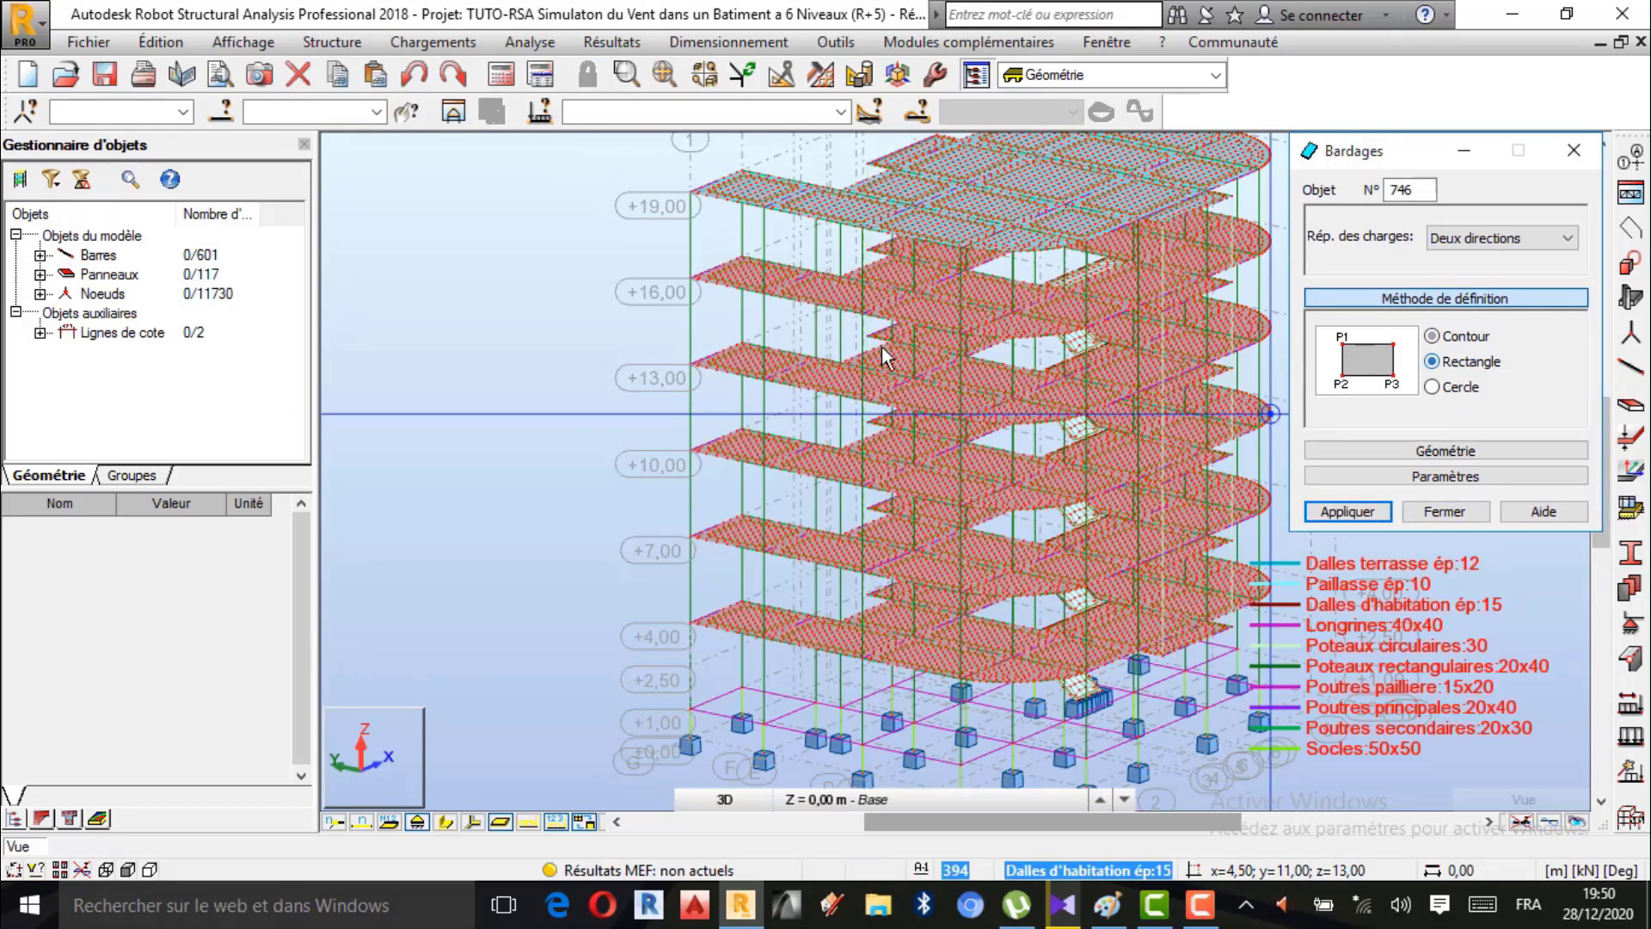
left_click(692, 191)
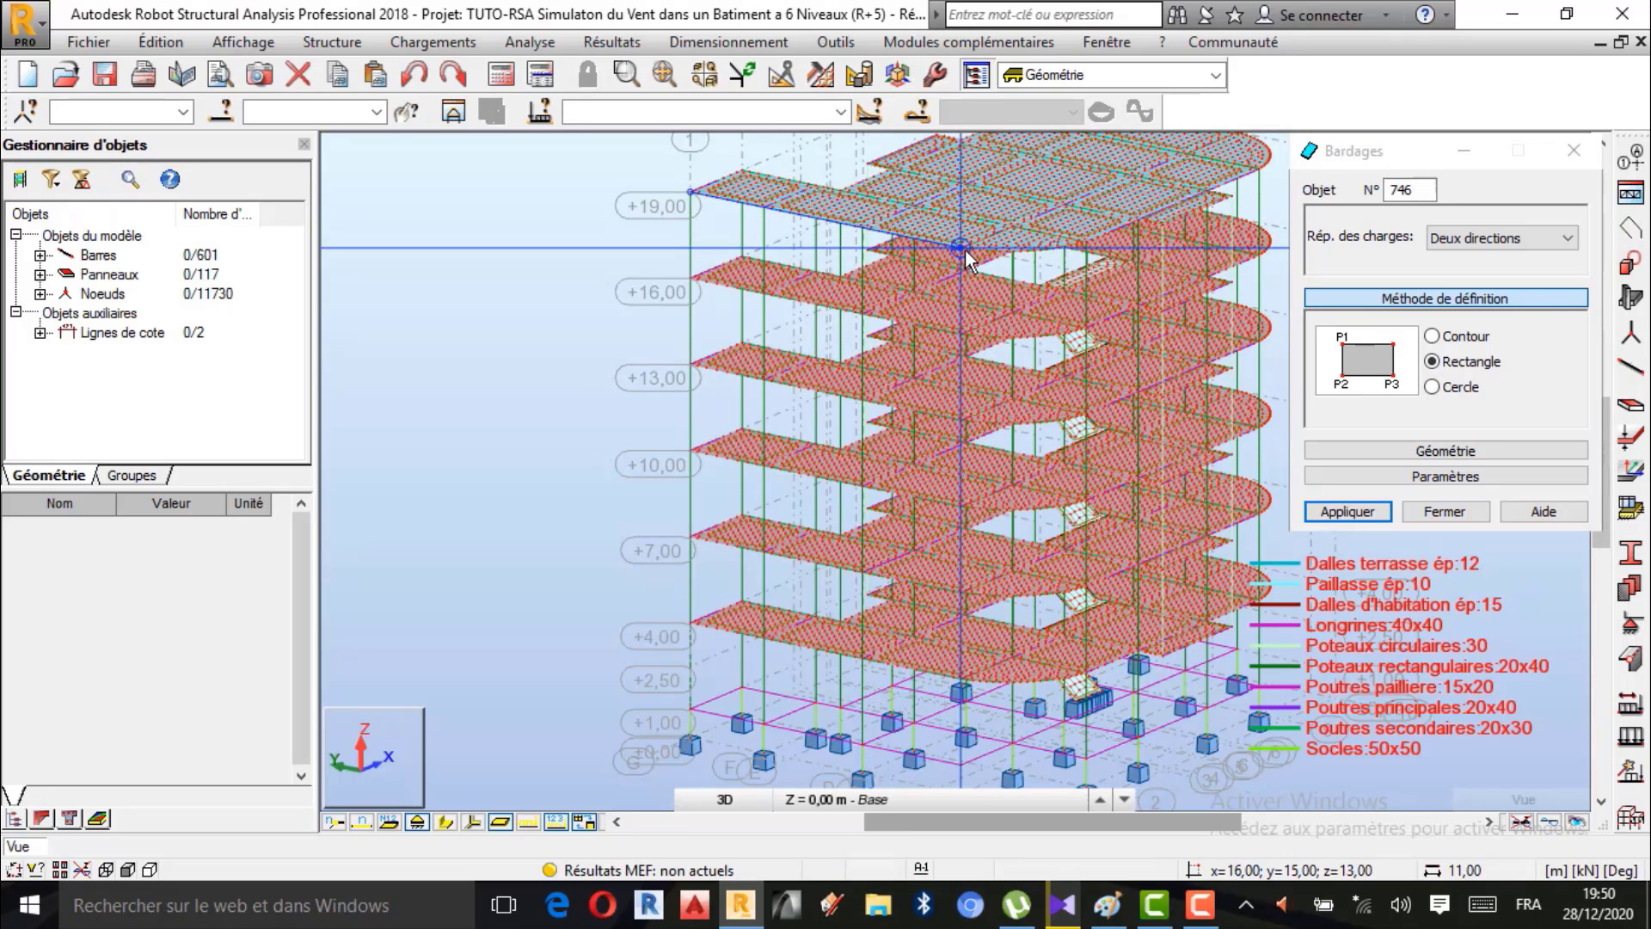
scroll(963, 254, "up", 2)
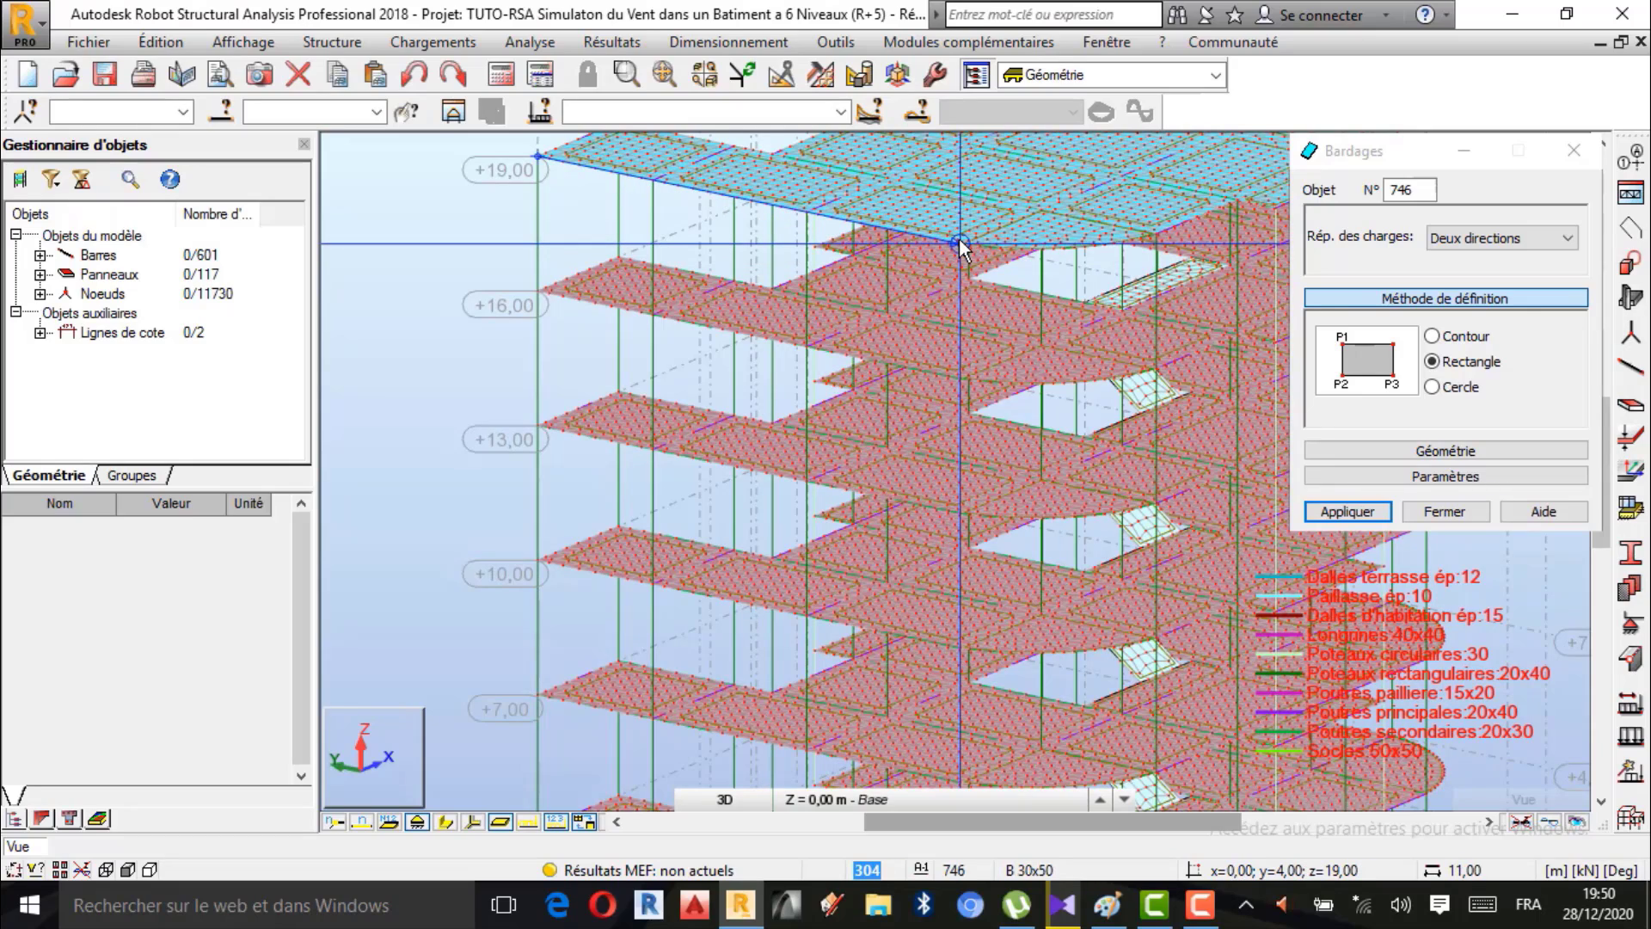
scroll(958, 239, "down", 3)
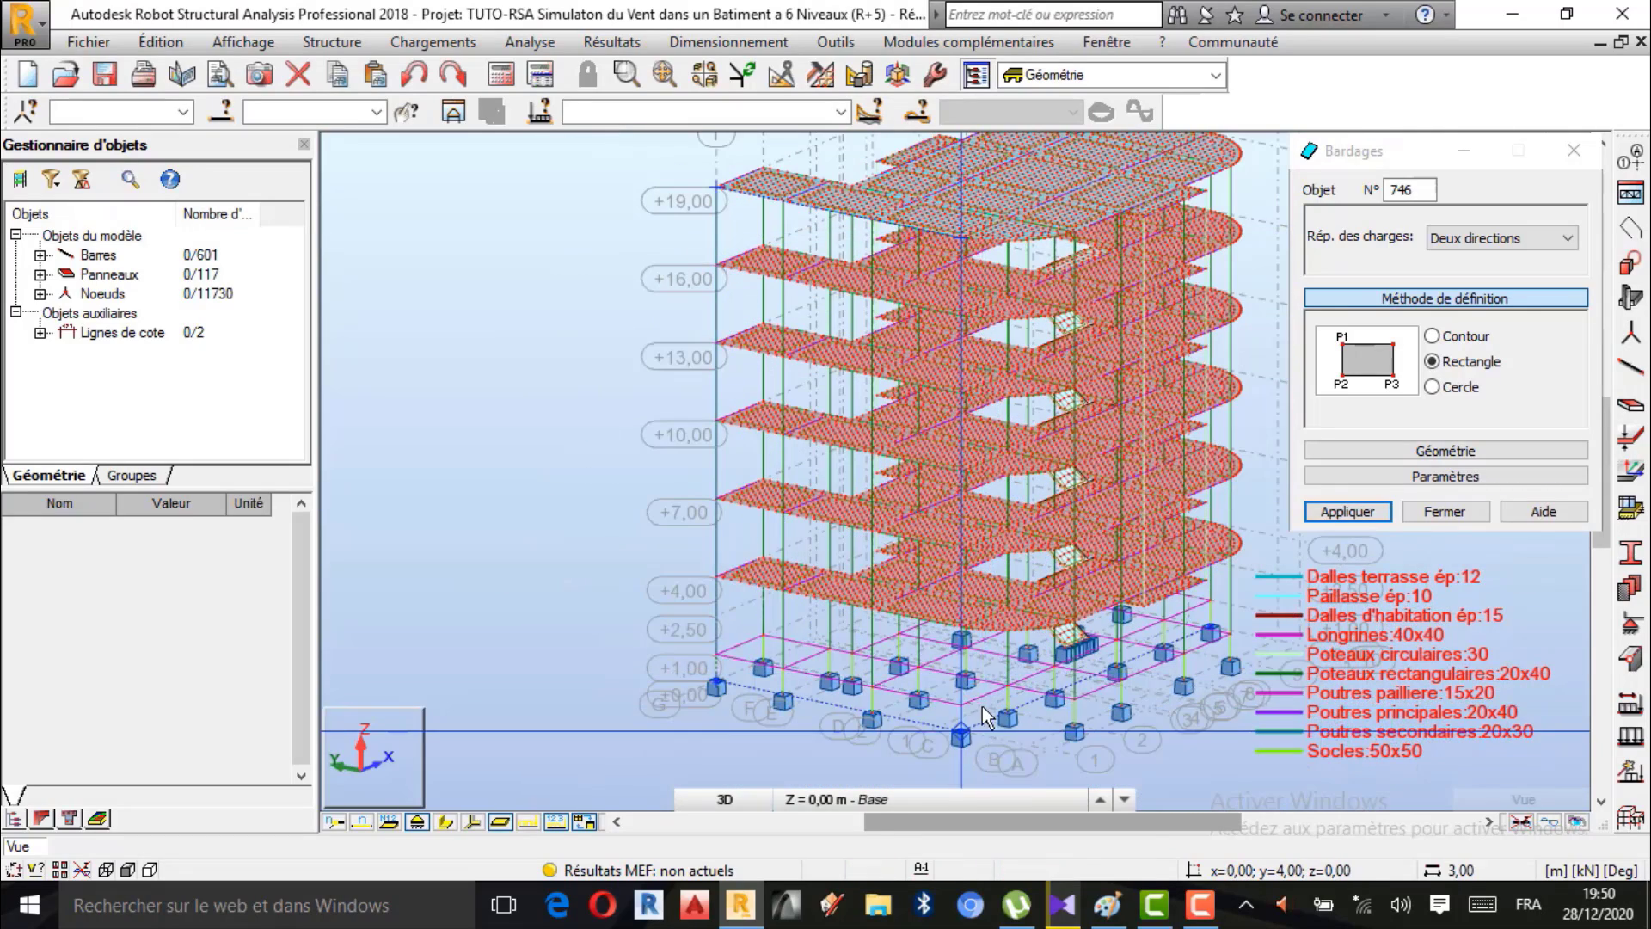
scroll(977, 726, "up", 1)
scroll(978, 751, "up", 1)
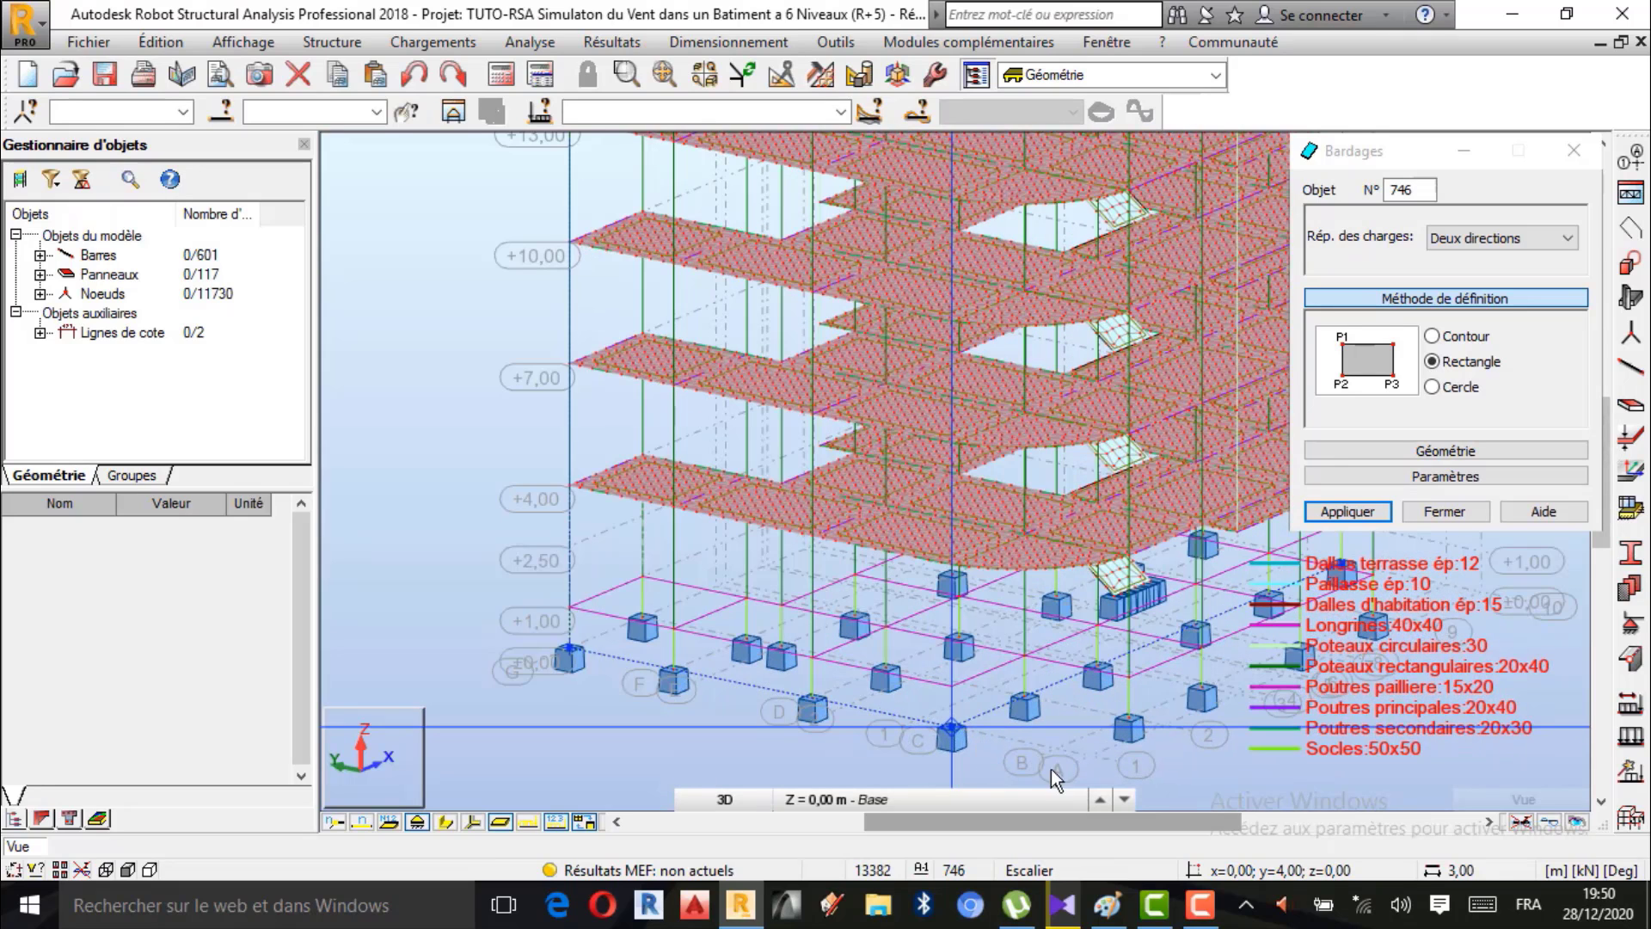
left_click(953, 684)
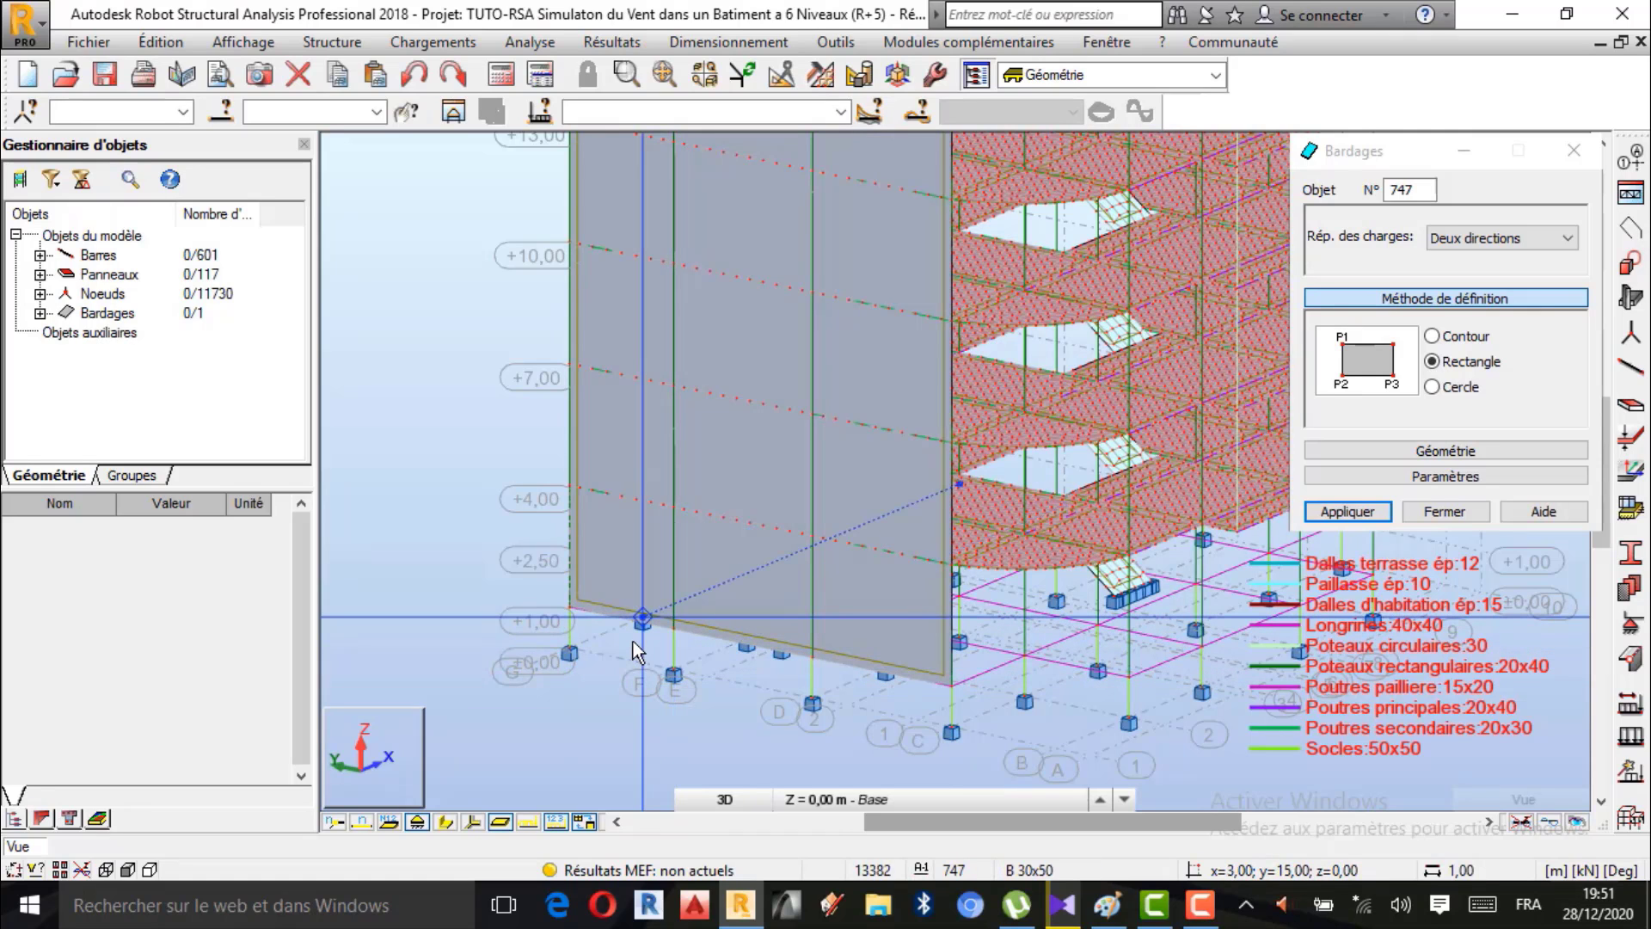
Try to outline a second two-direction cladding by contour, picking points along the +19.00 roof edge, and leave the cladding definition.
scroll(731, 734, "down", 2)
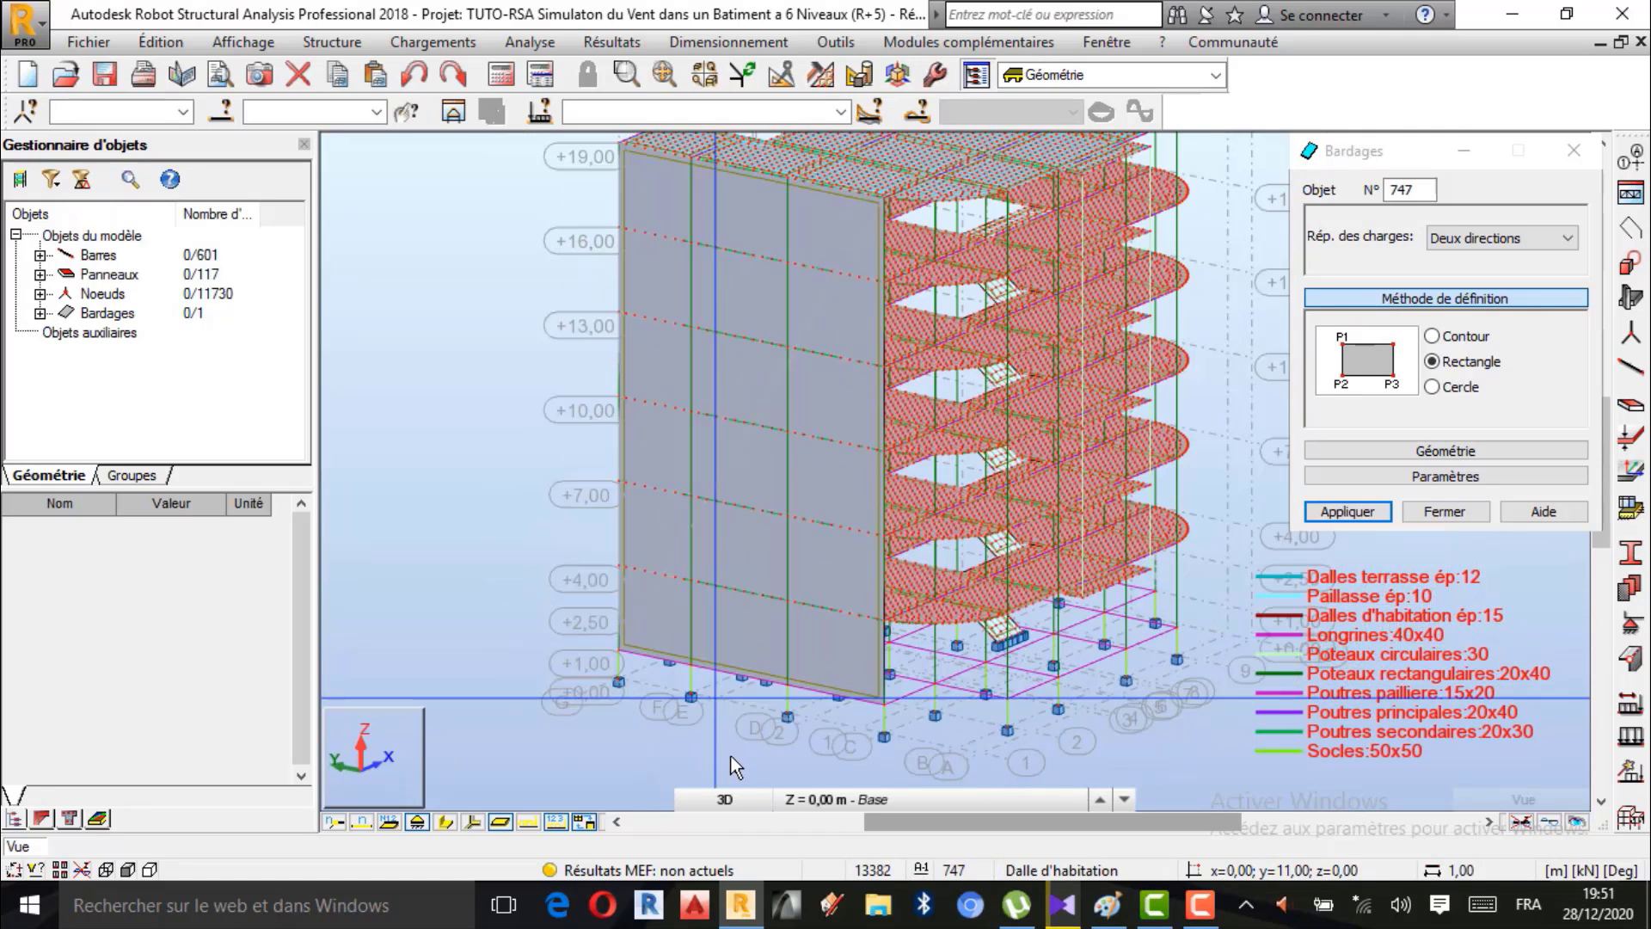
scroll(801, 635, "down", 1)
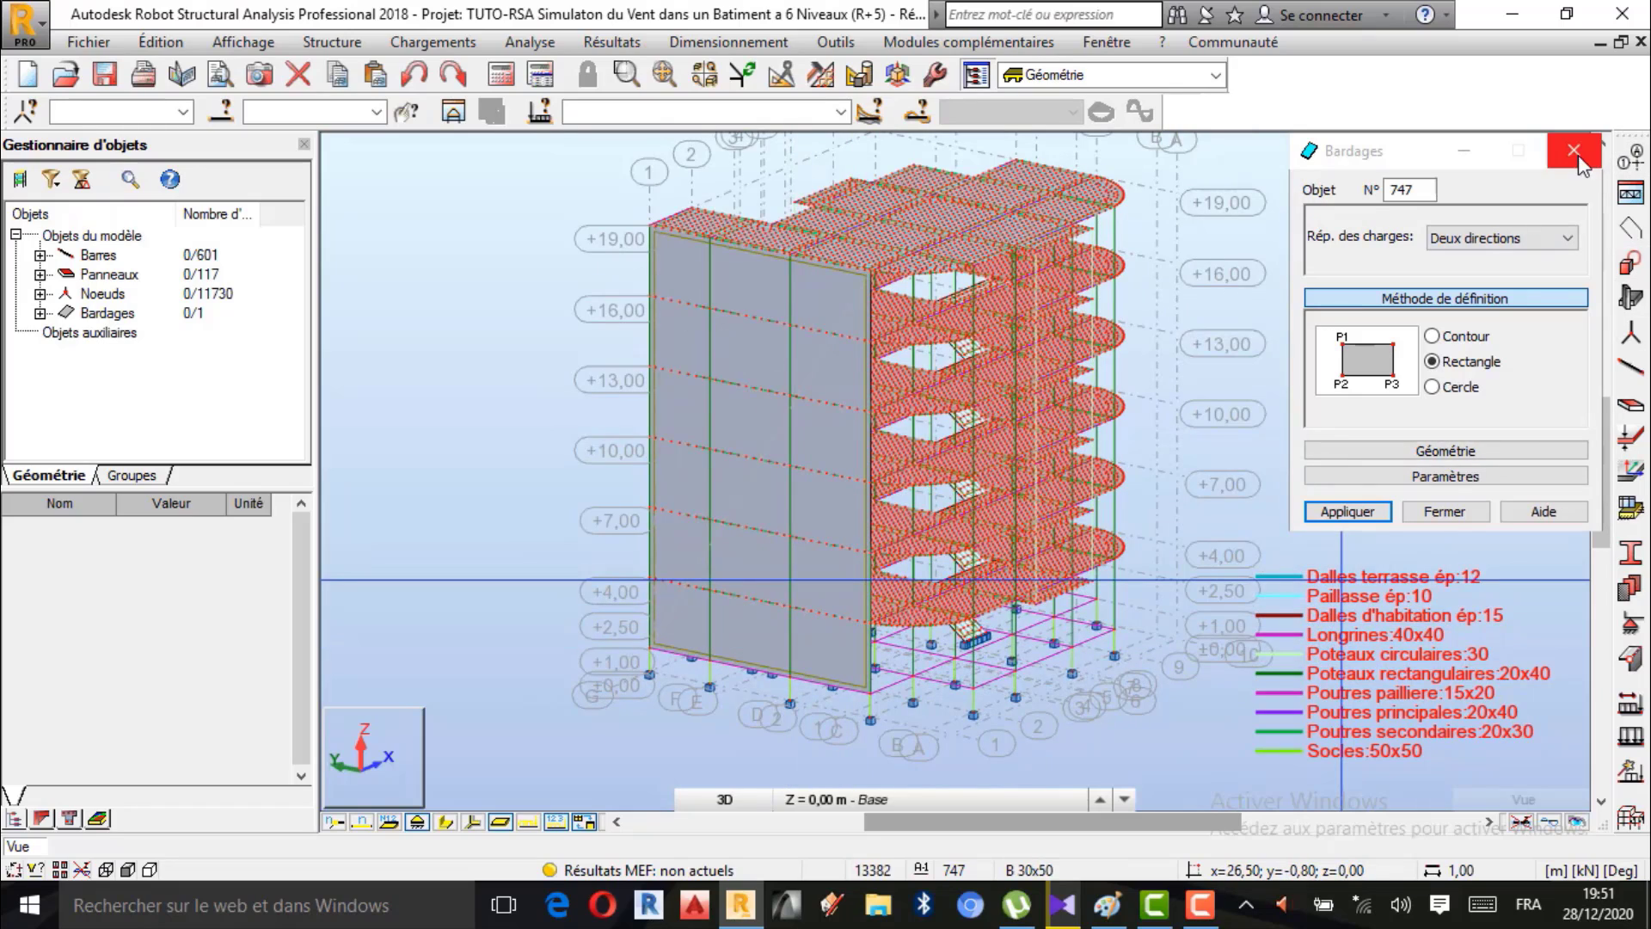
scroll(997, 292, "up", 2)
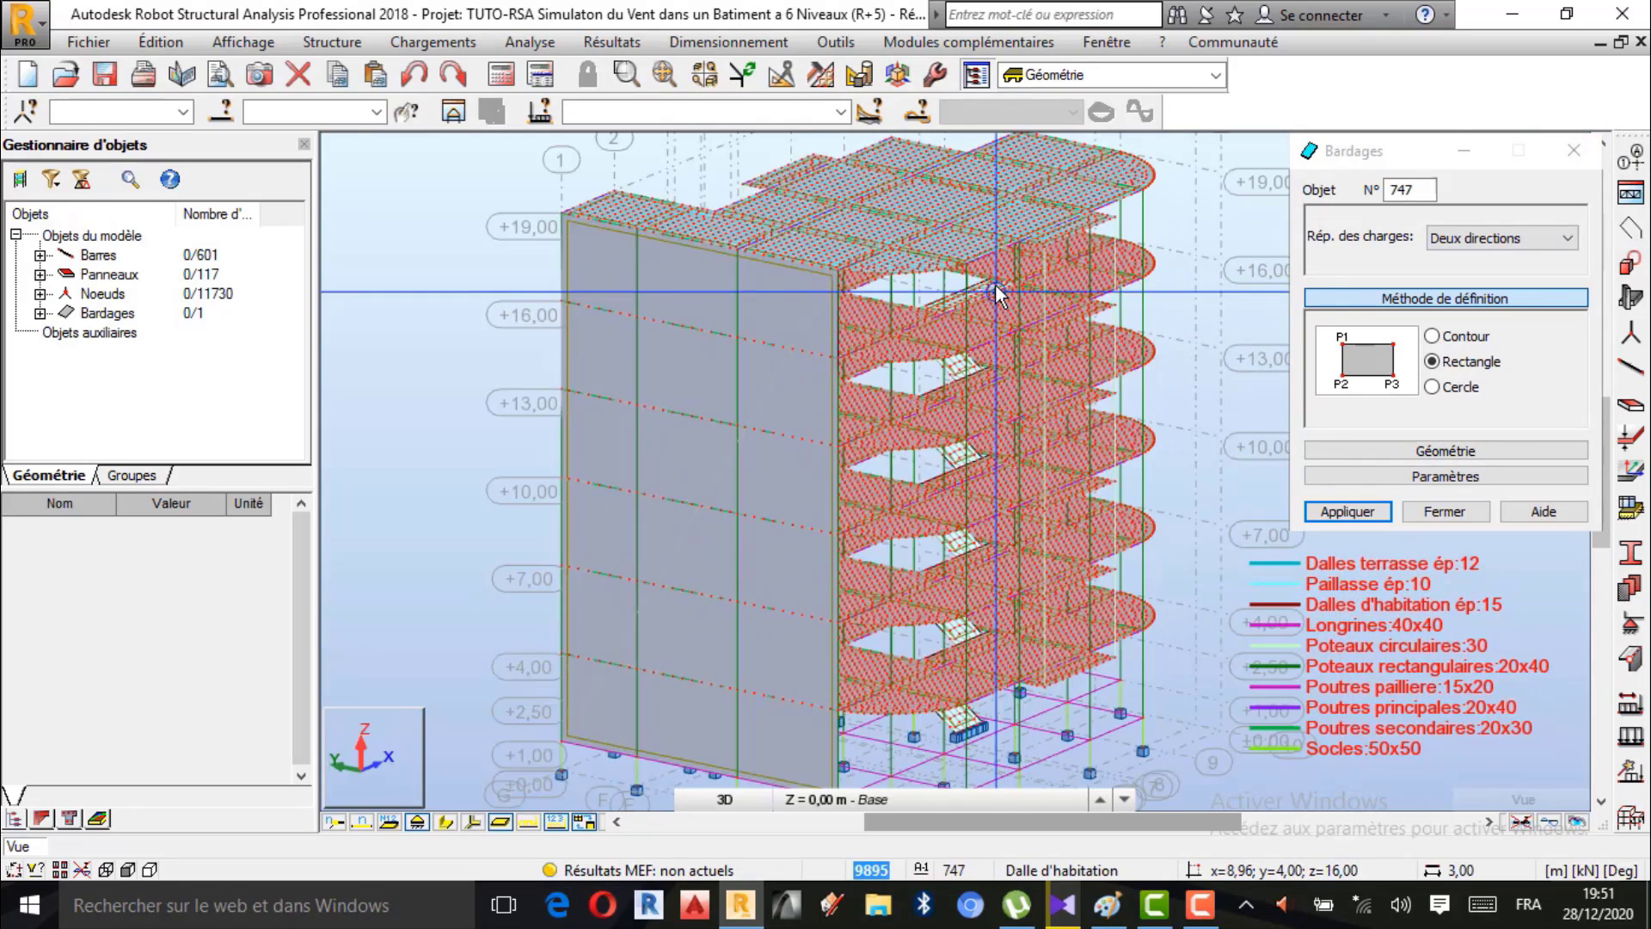
scroll(996, 294, "up", 3)
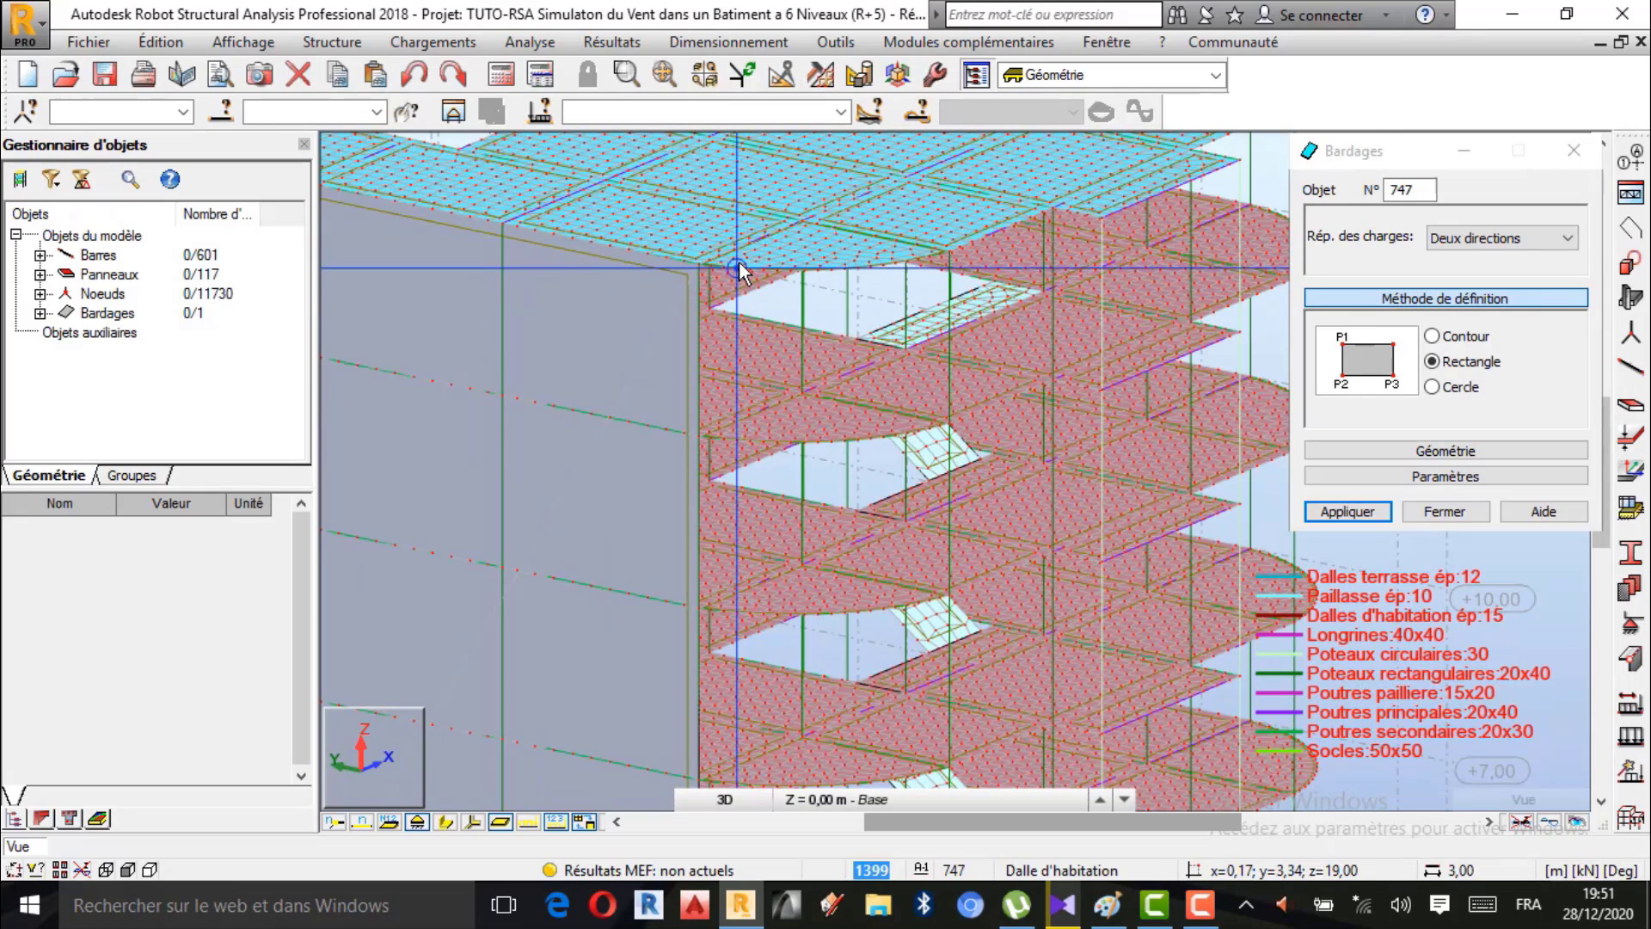
left_click(1202, 904)
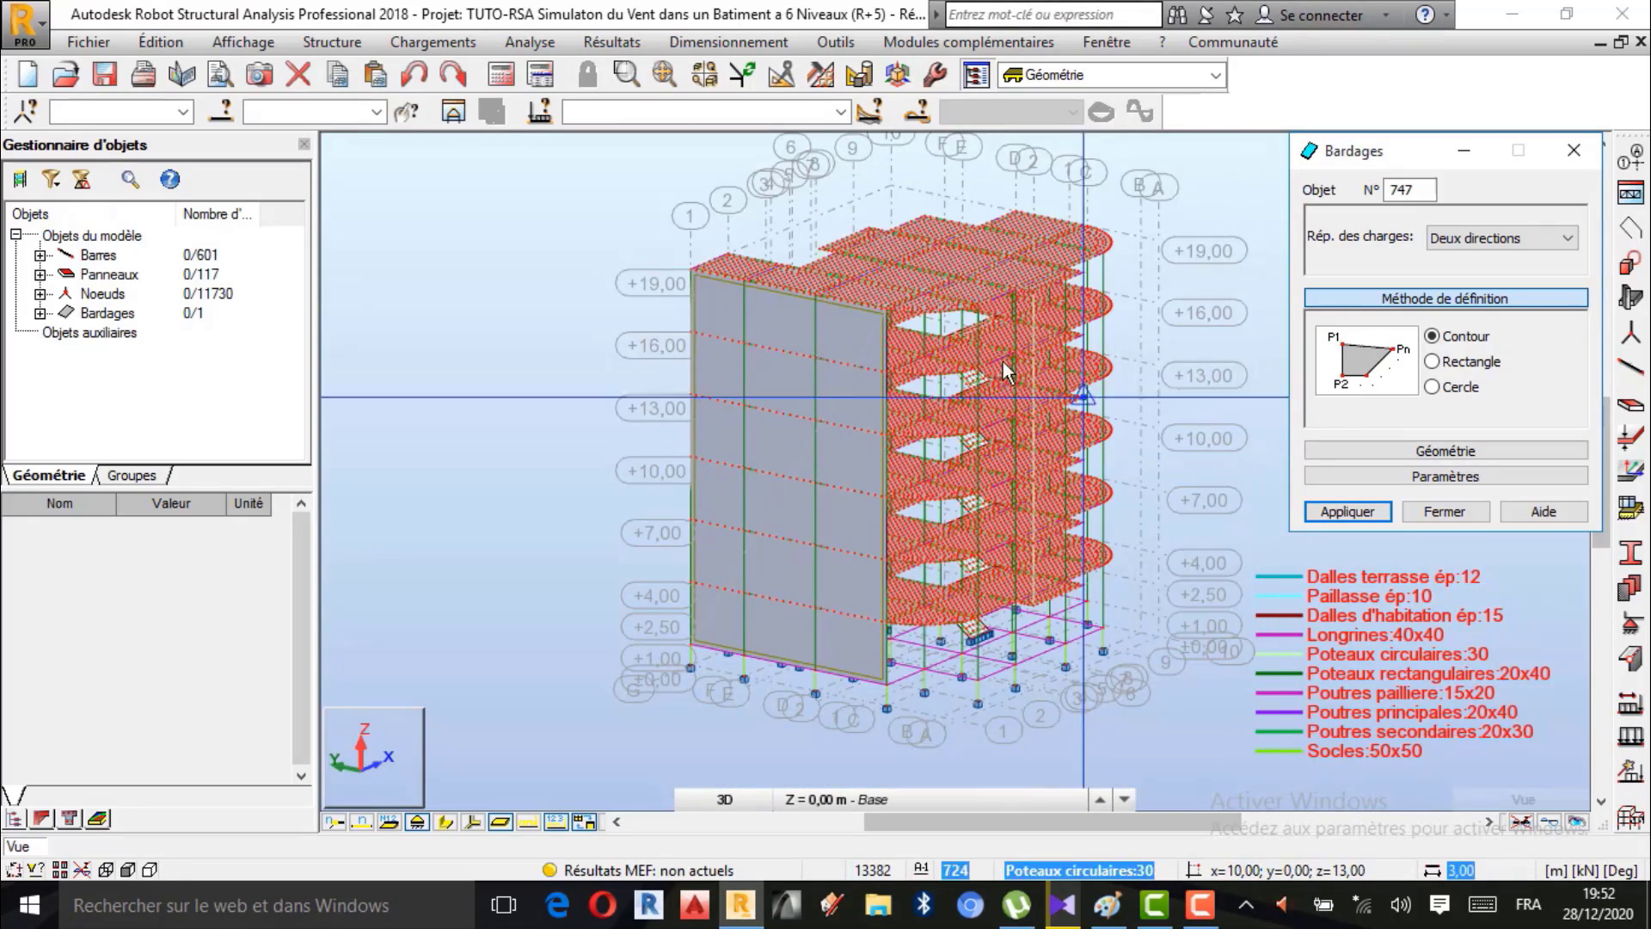
scroll(870, 312, "up", 3)
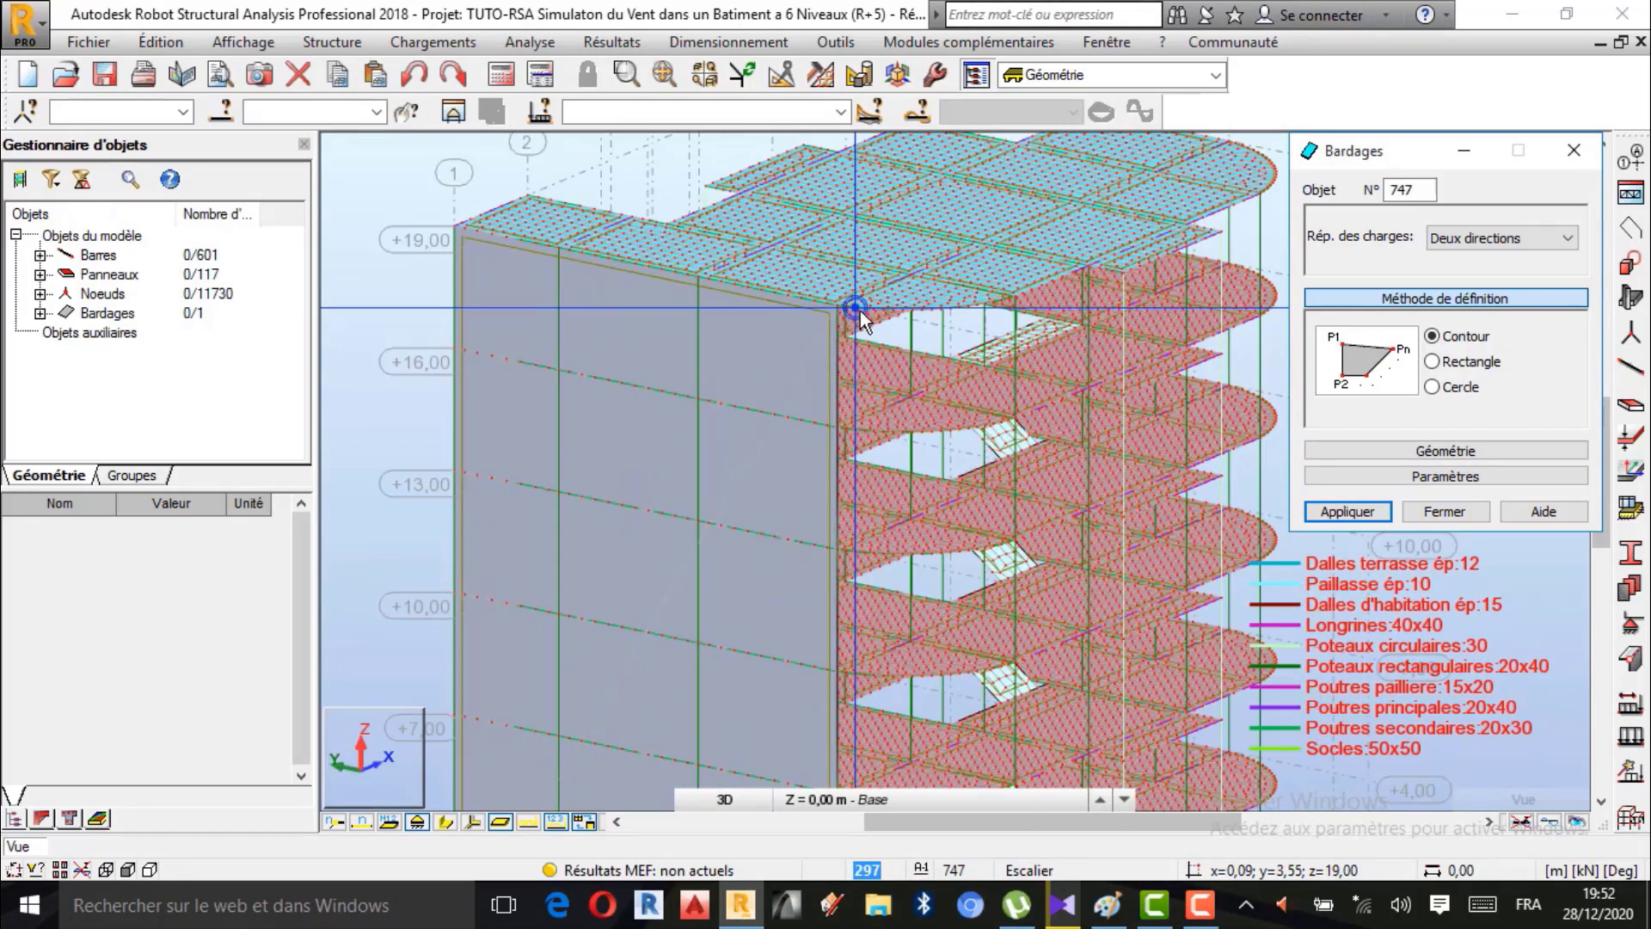
scroll(860, 311, "up", 2)
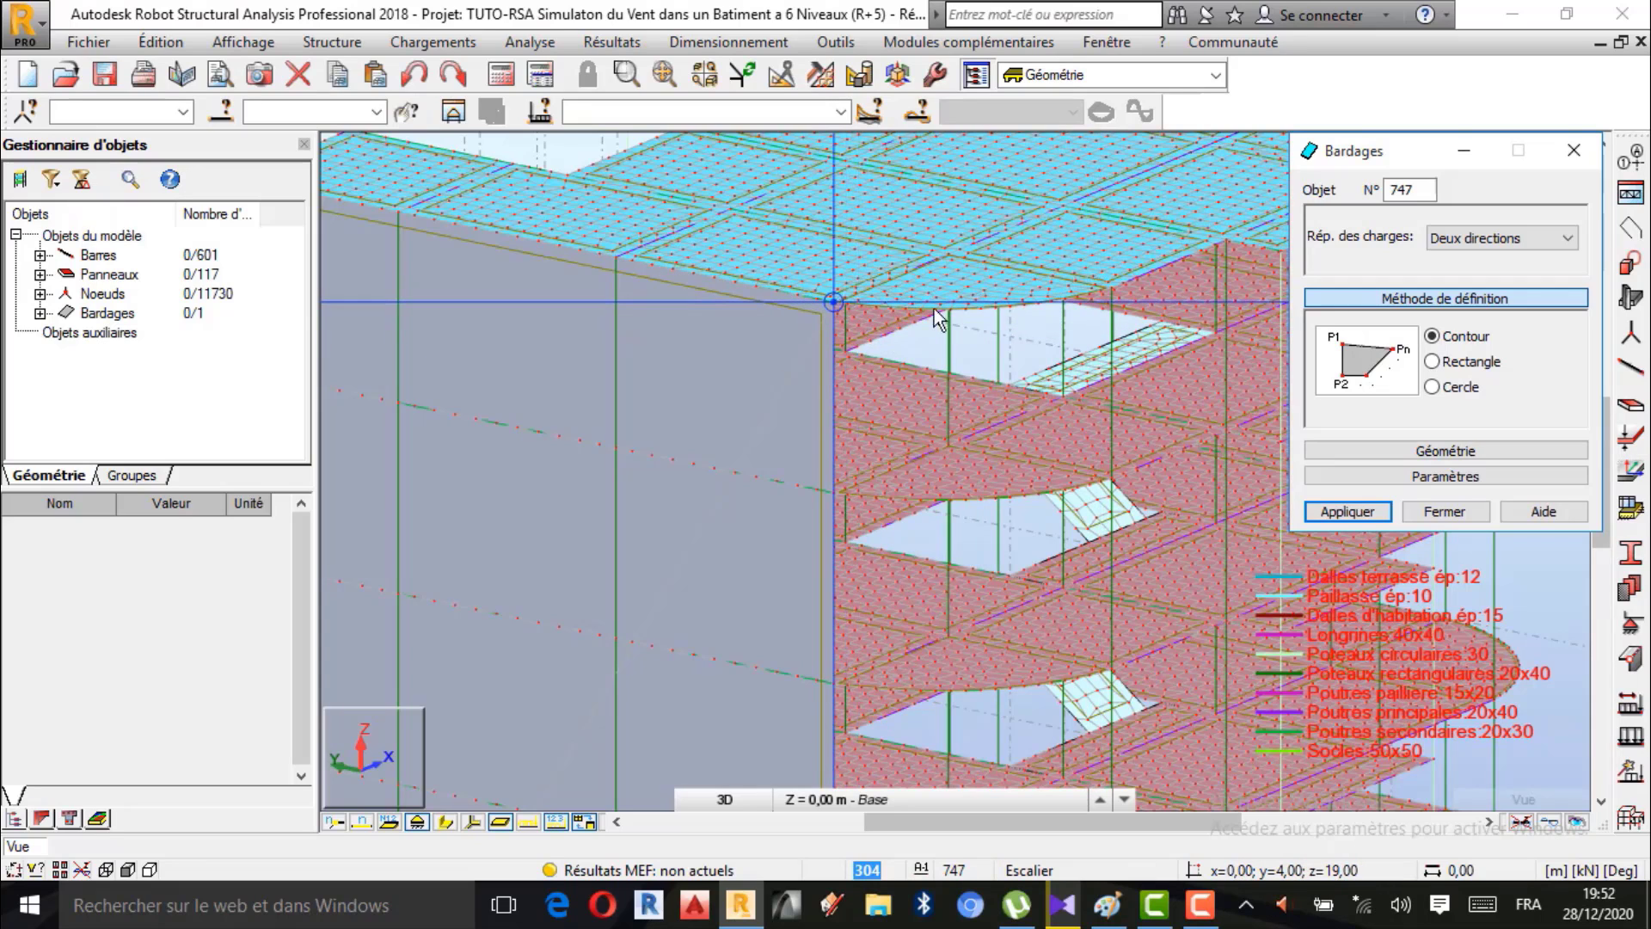
left_click(847, 494)
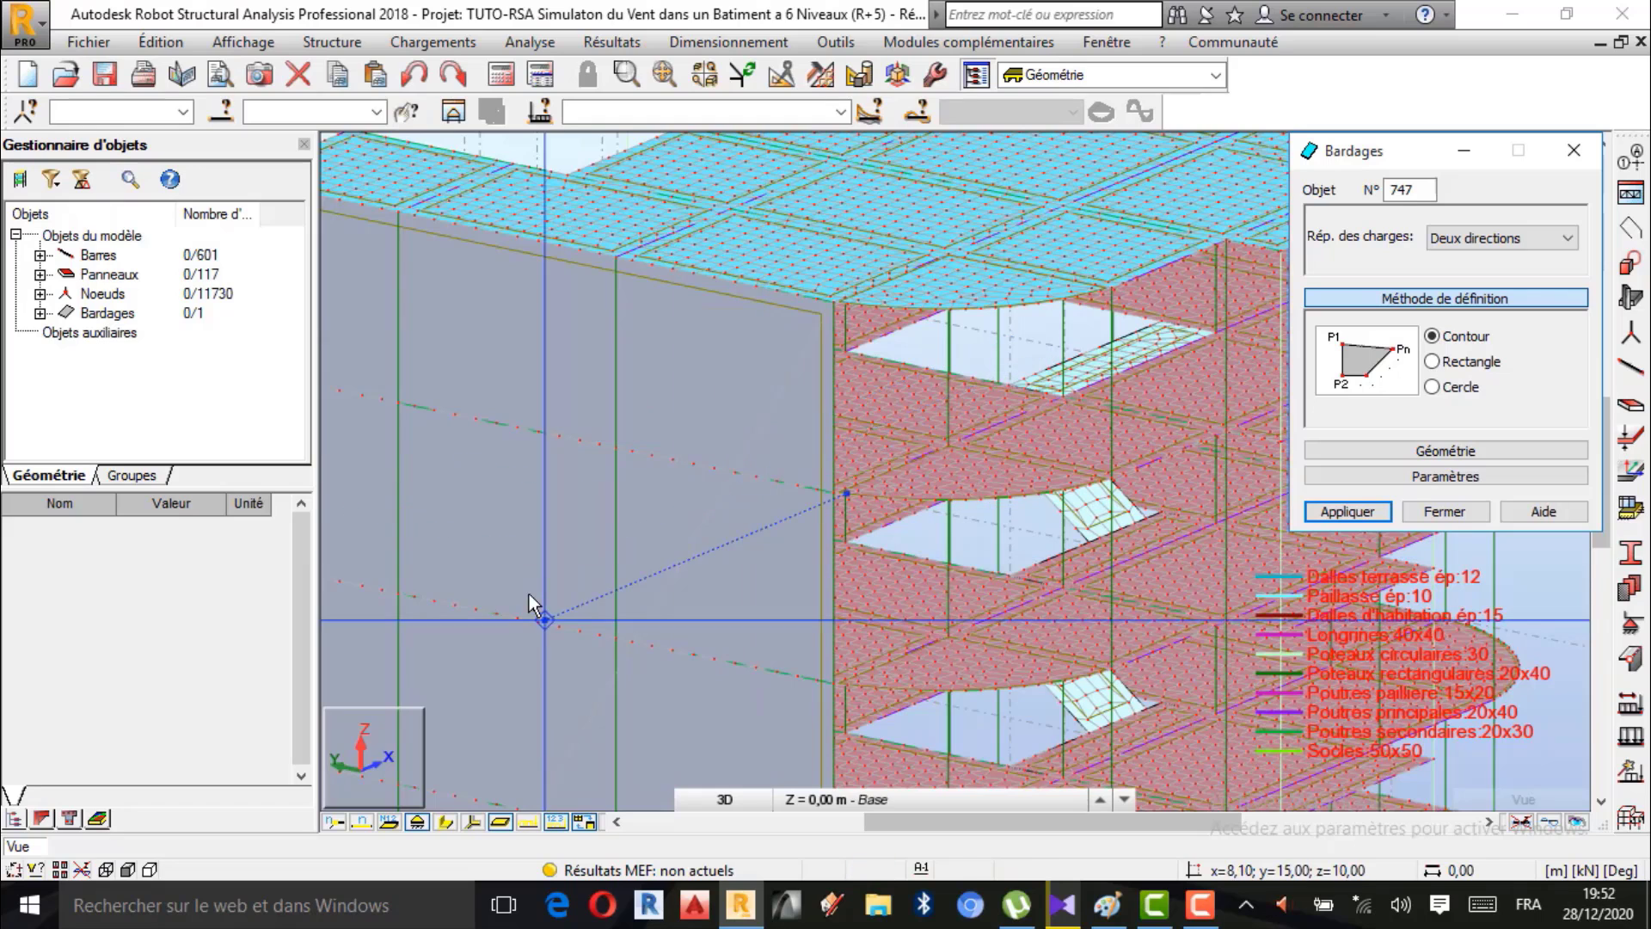
scroll(933, 357, "down", 1)
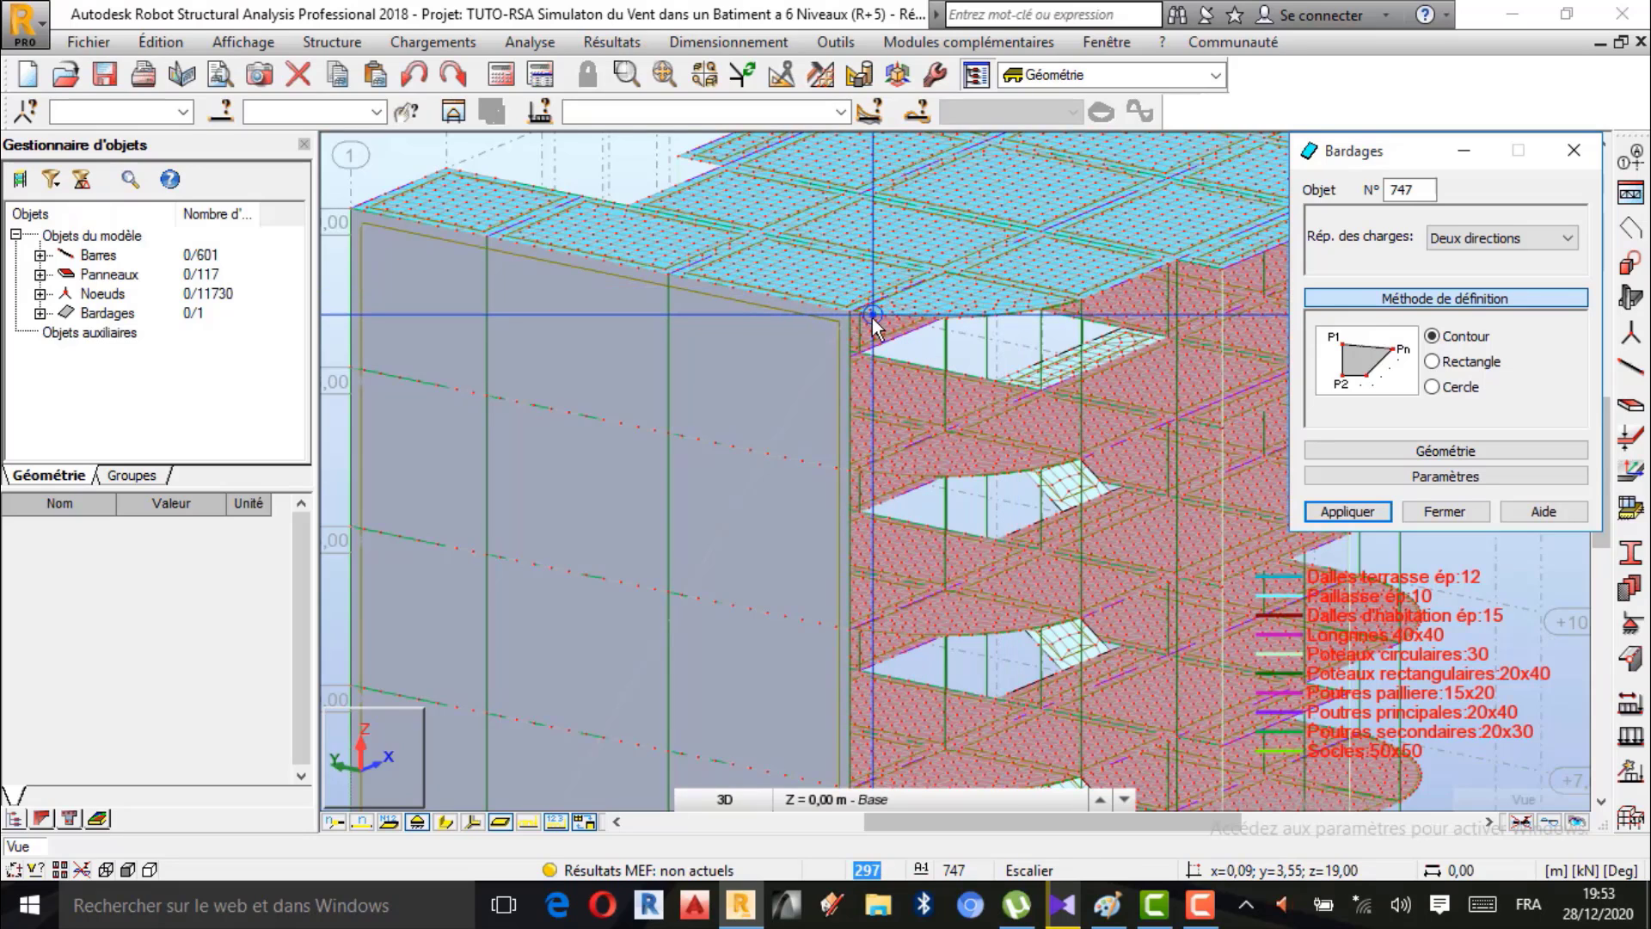
scroll(1114, 340, "down", 4)
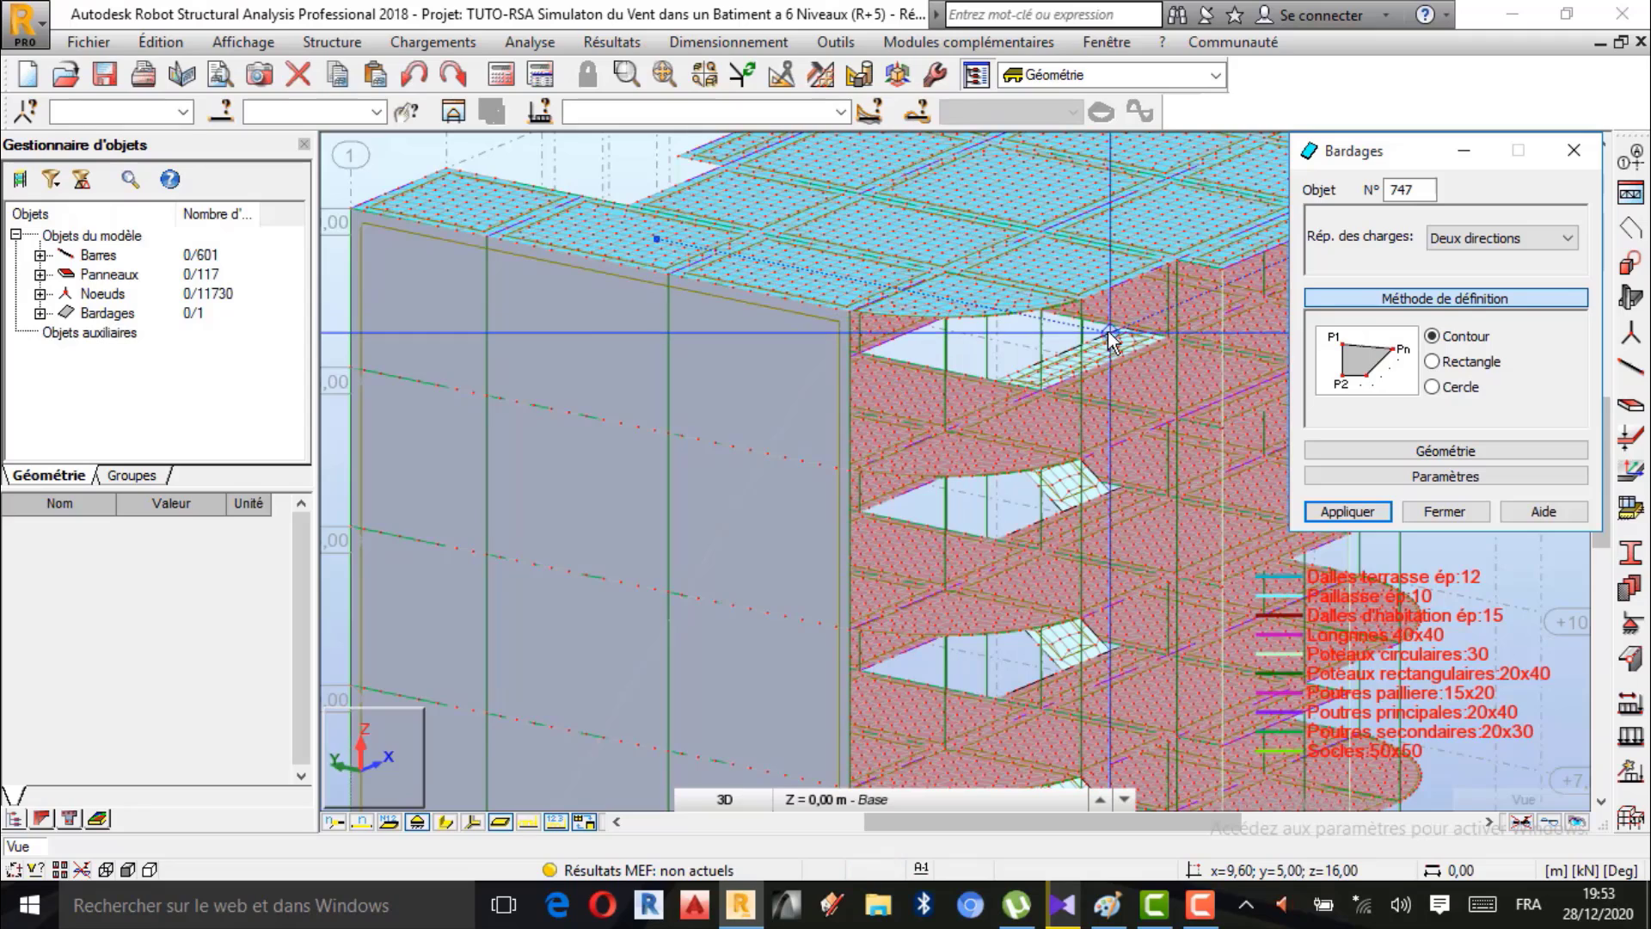
scroll(575, 316, "down", 1)
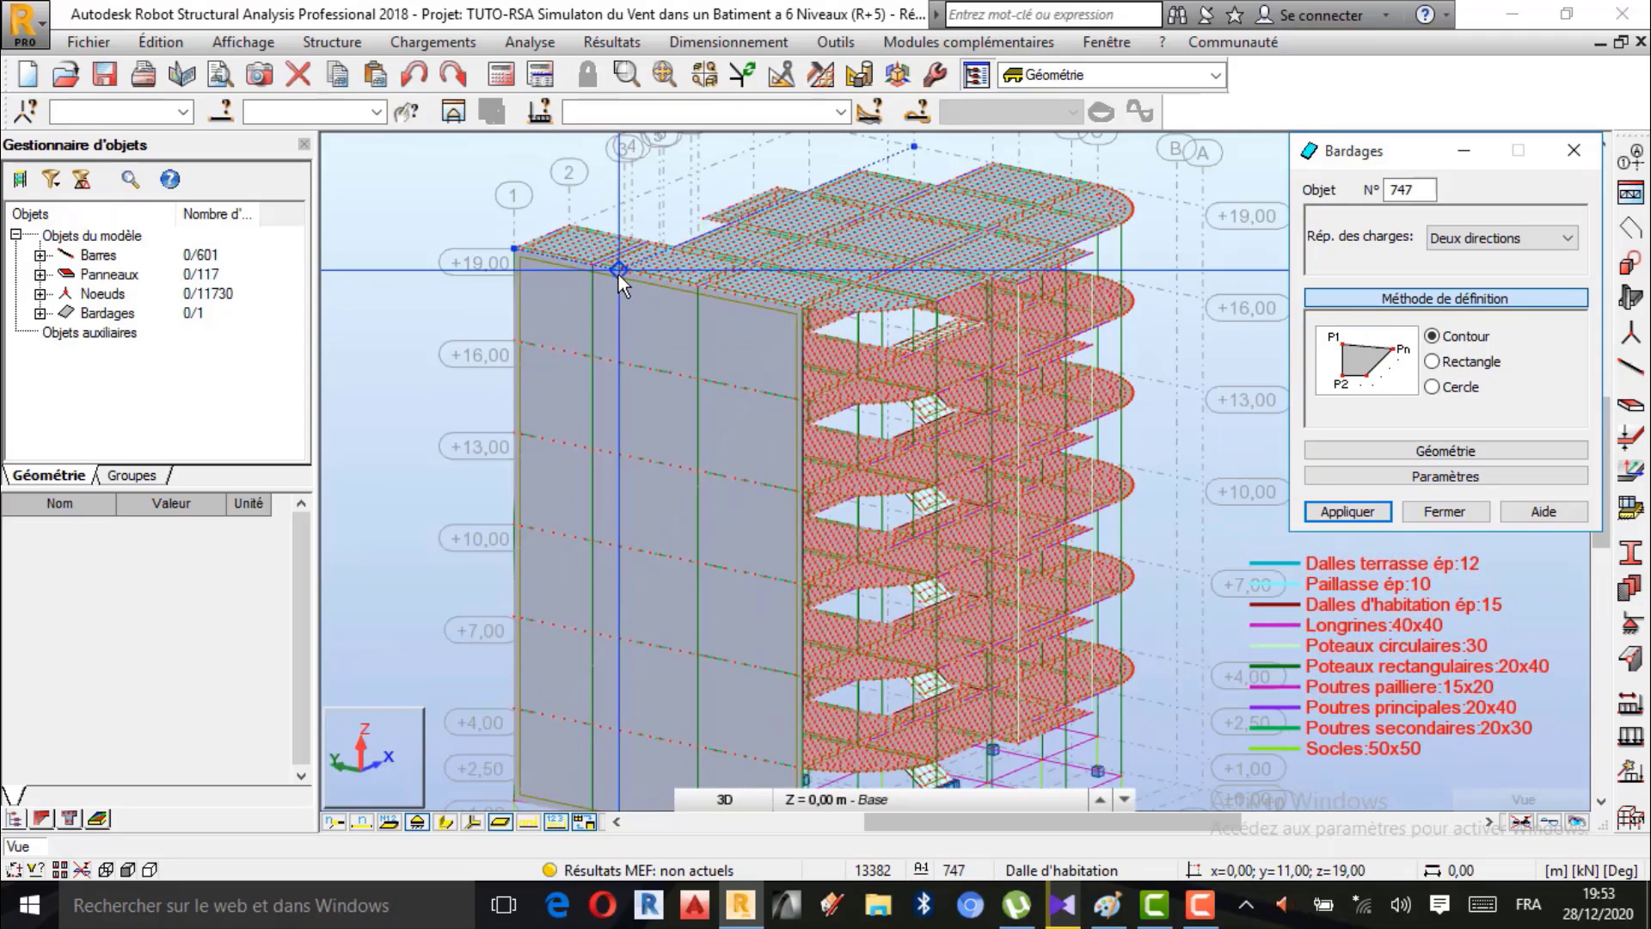
left_click(1445, 512)
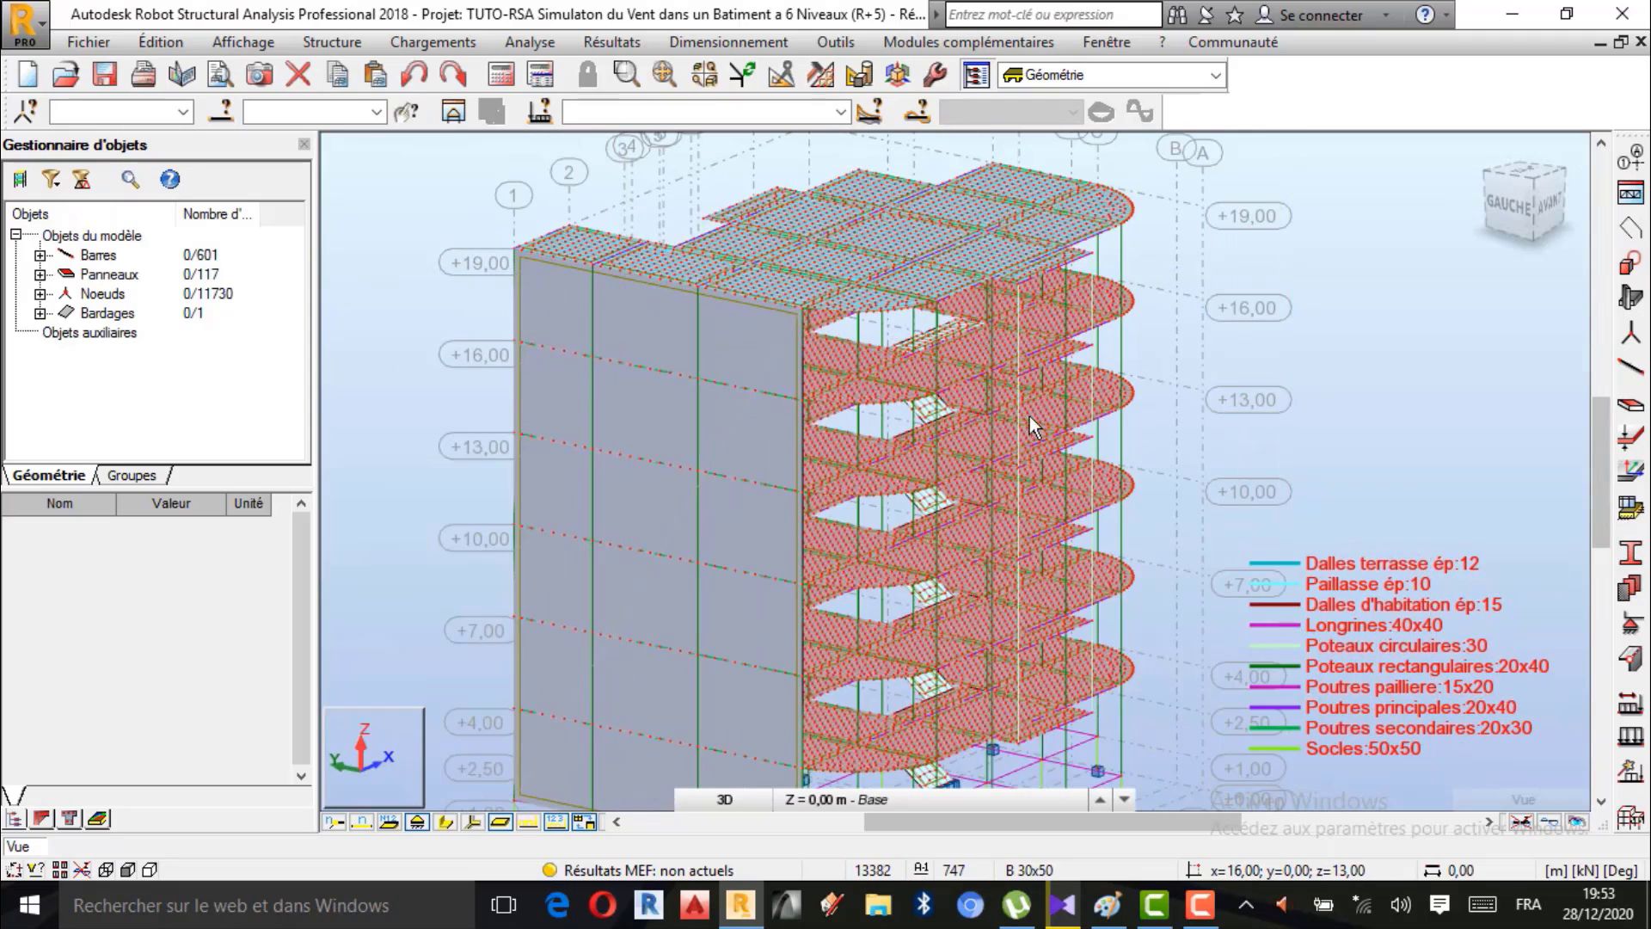
scroll(916, 355, "down", 1)
scroll(721, 600, "up", 2)
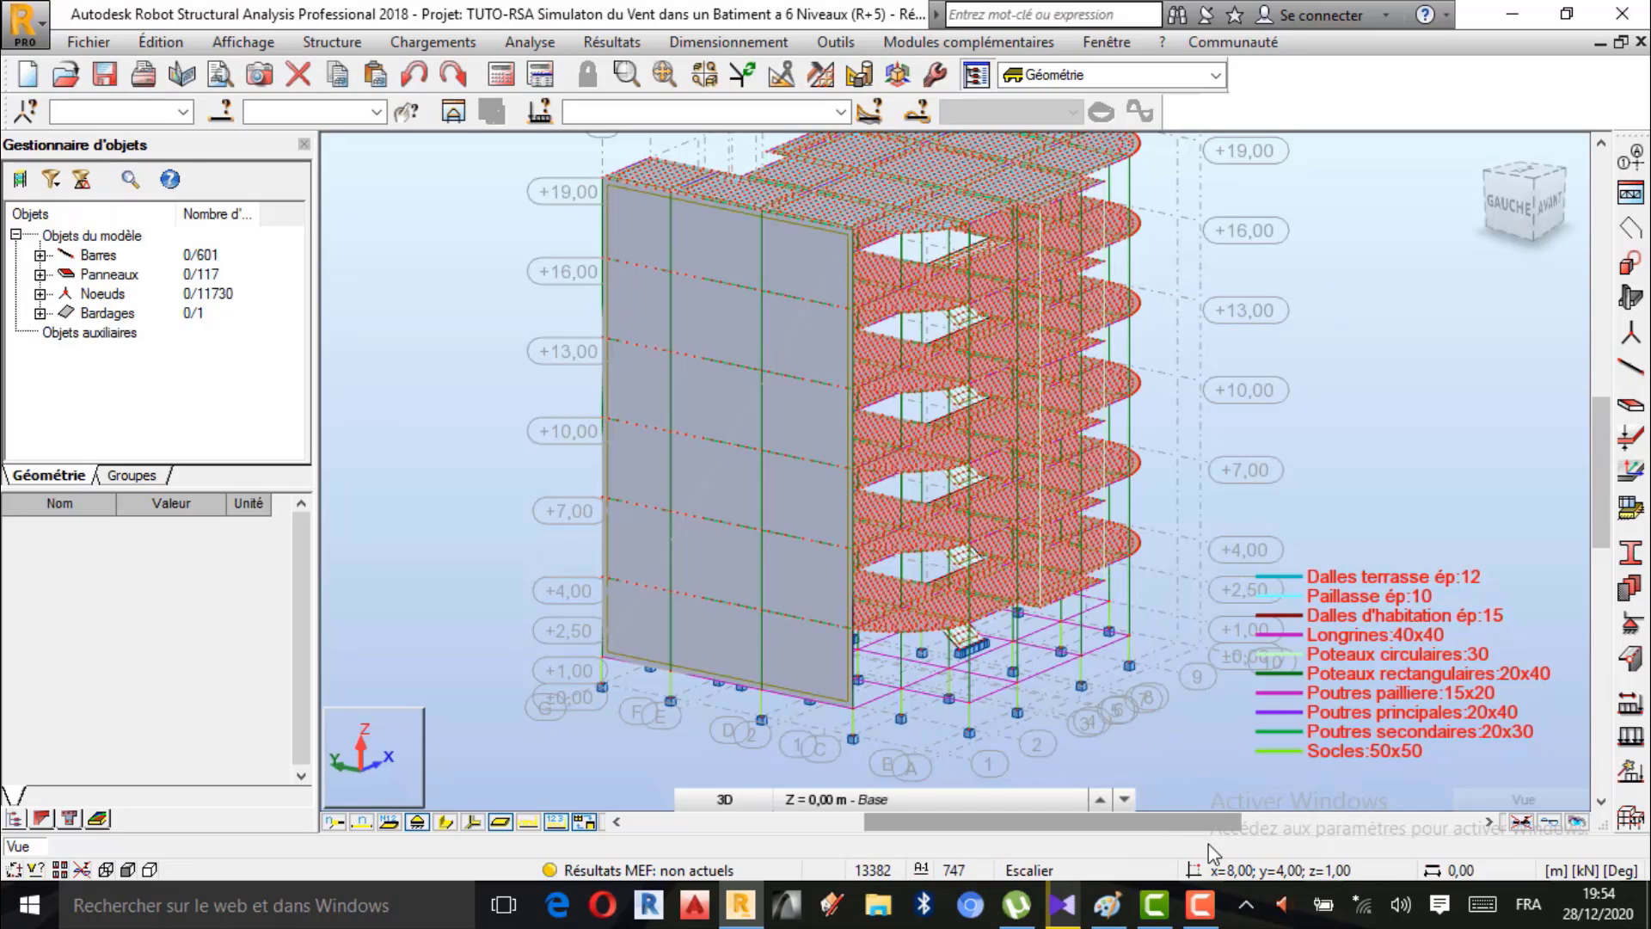
left_click(1201, 905)
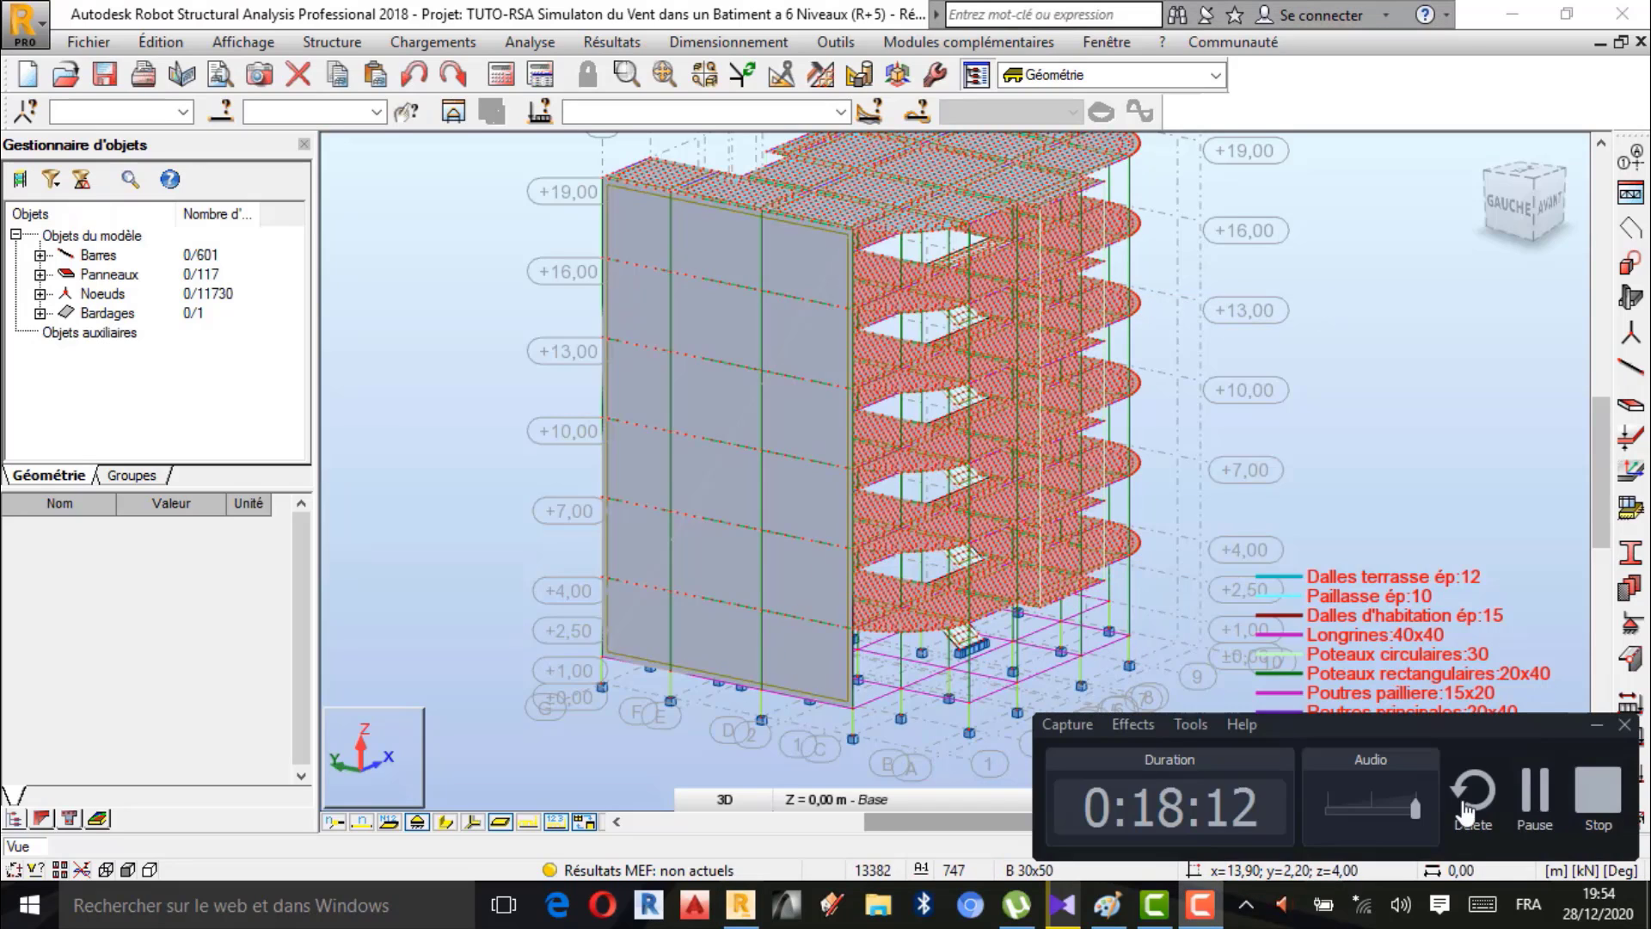
left_click(1534, 804)
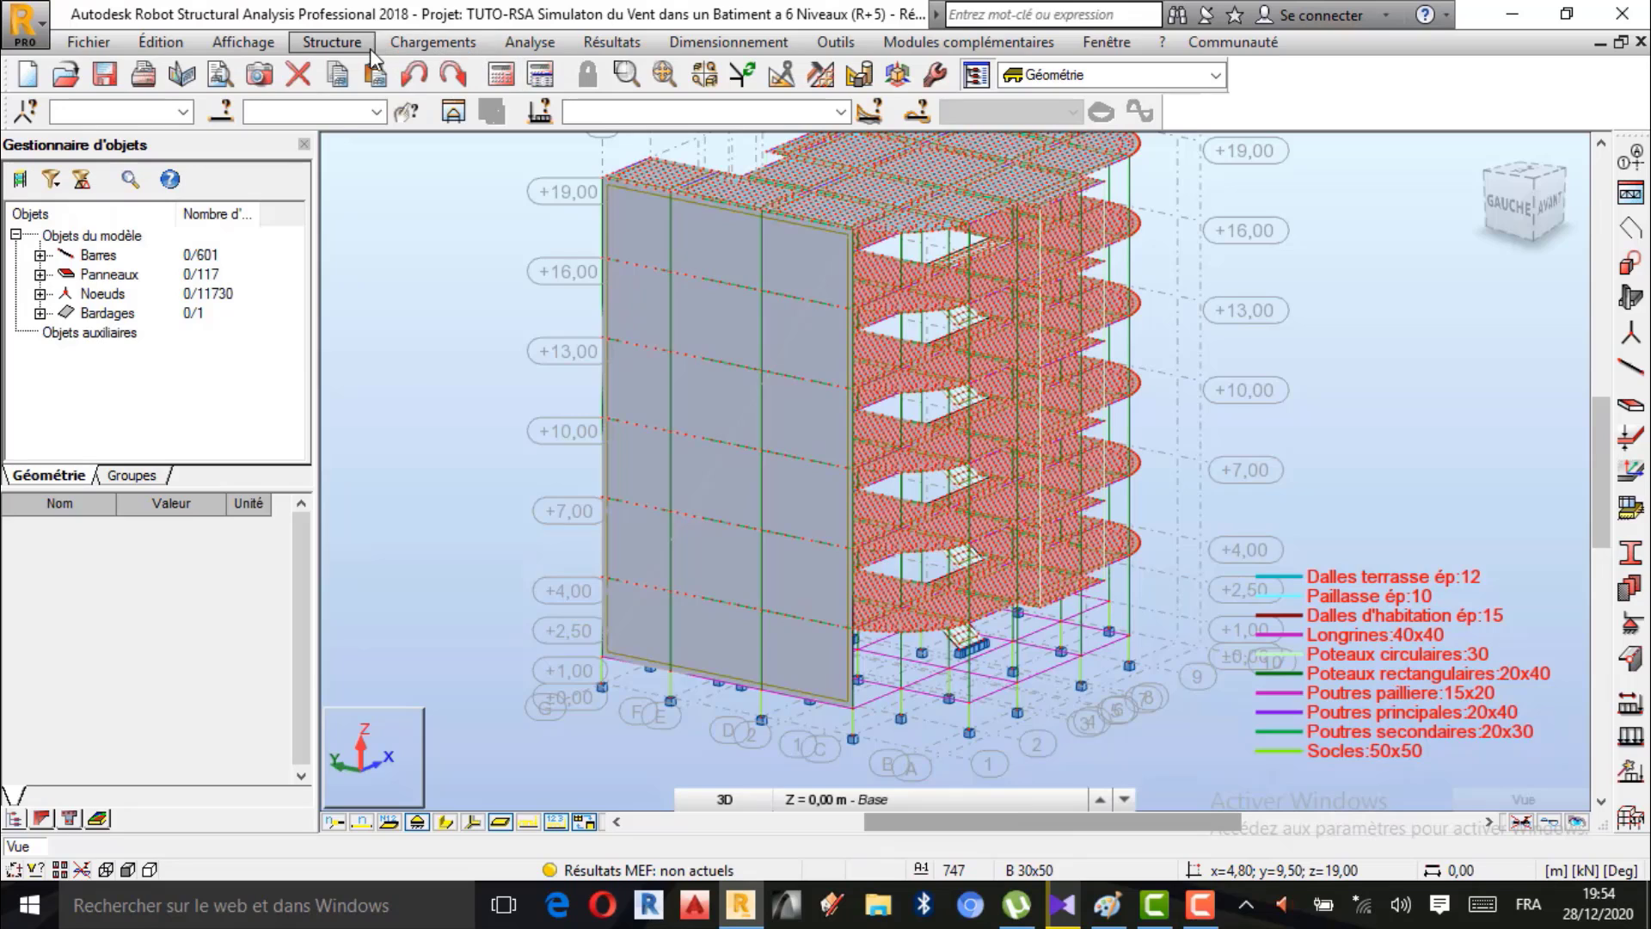
left_click(332, 42)
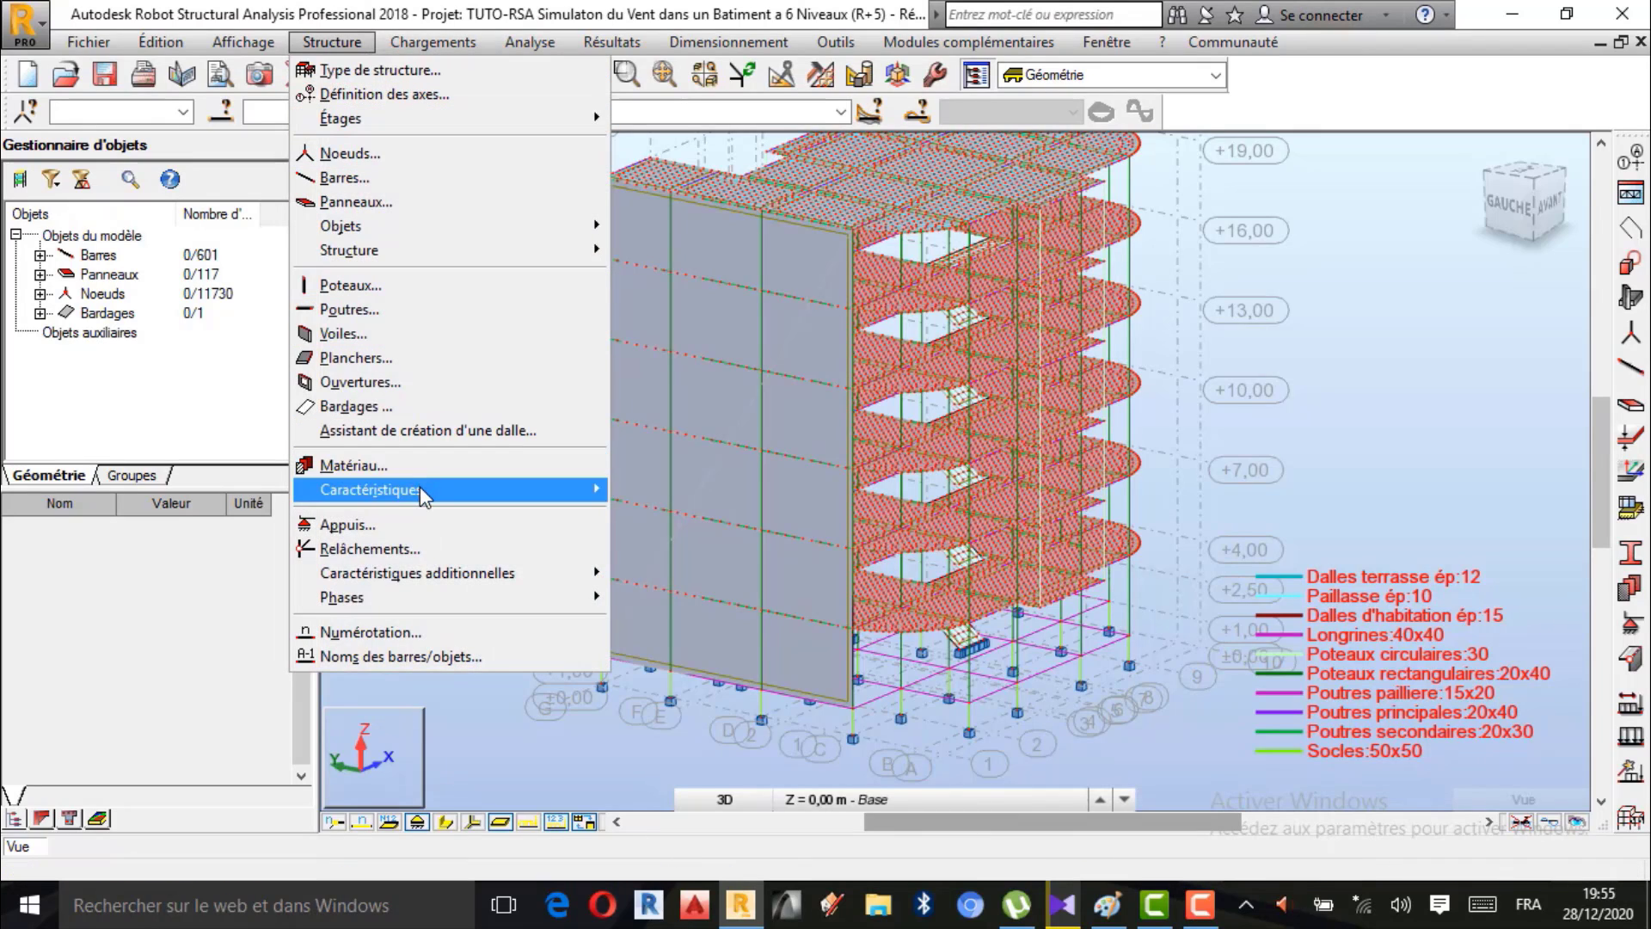
mouse_move(421, 497)
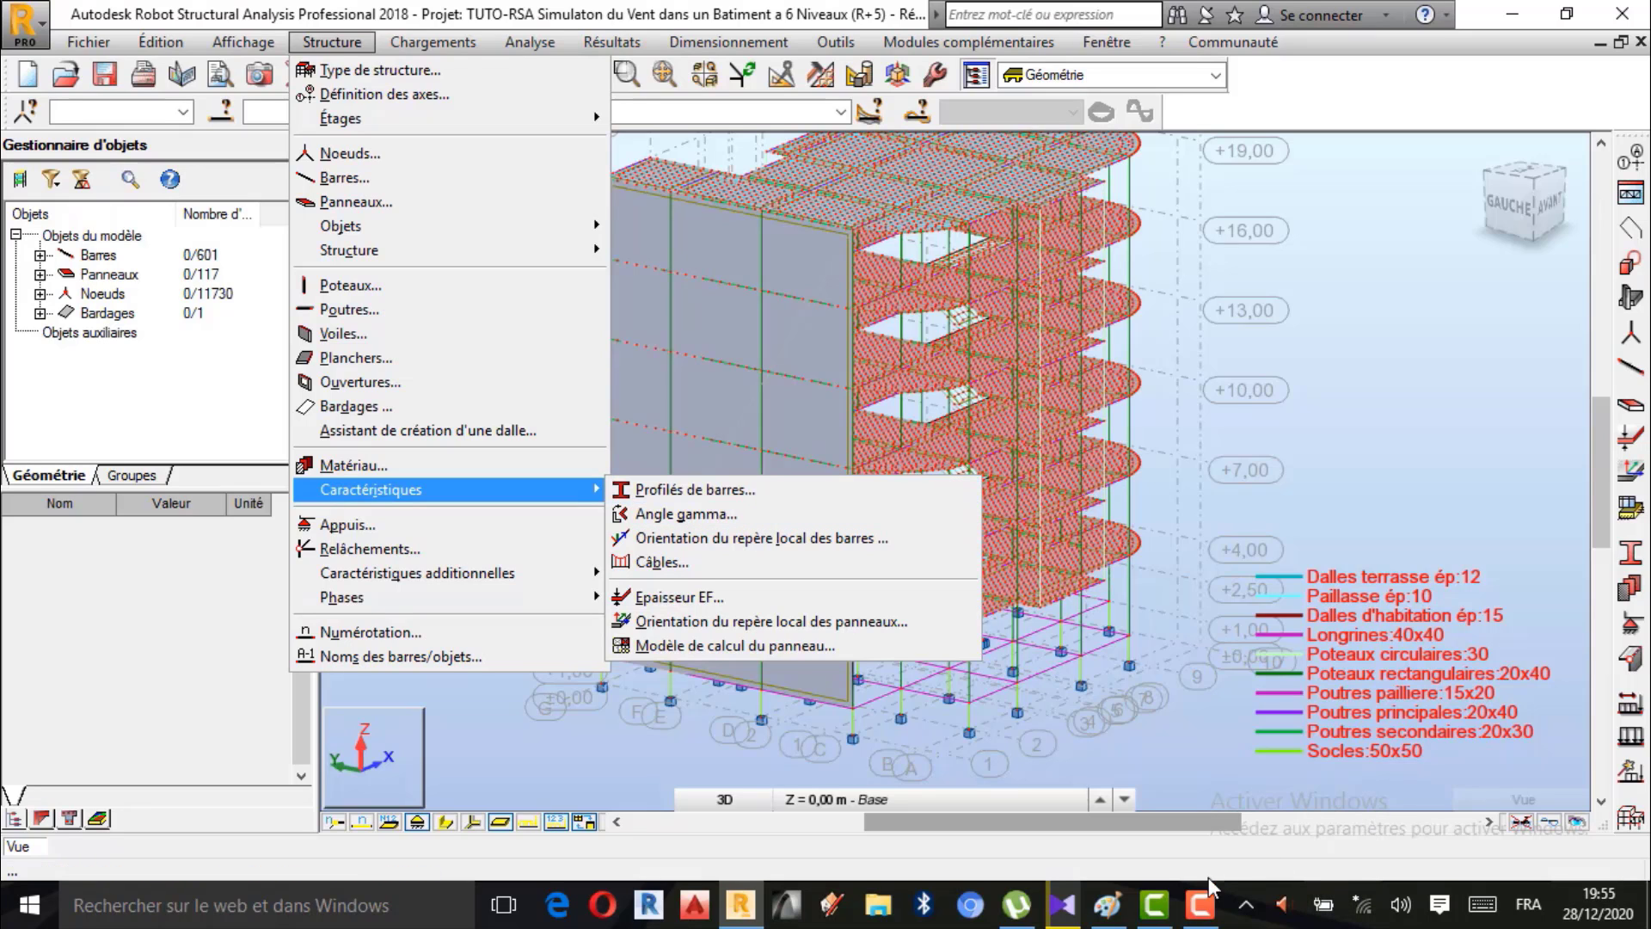
left_click(1200, 904)
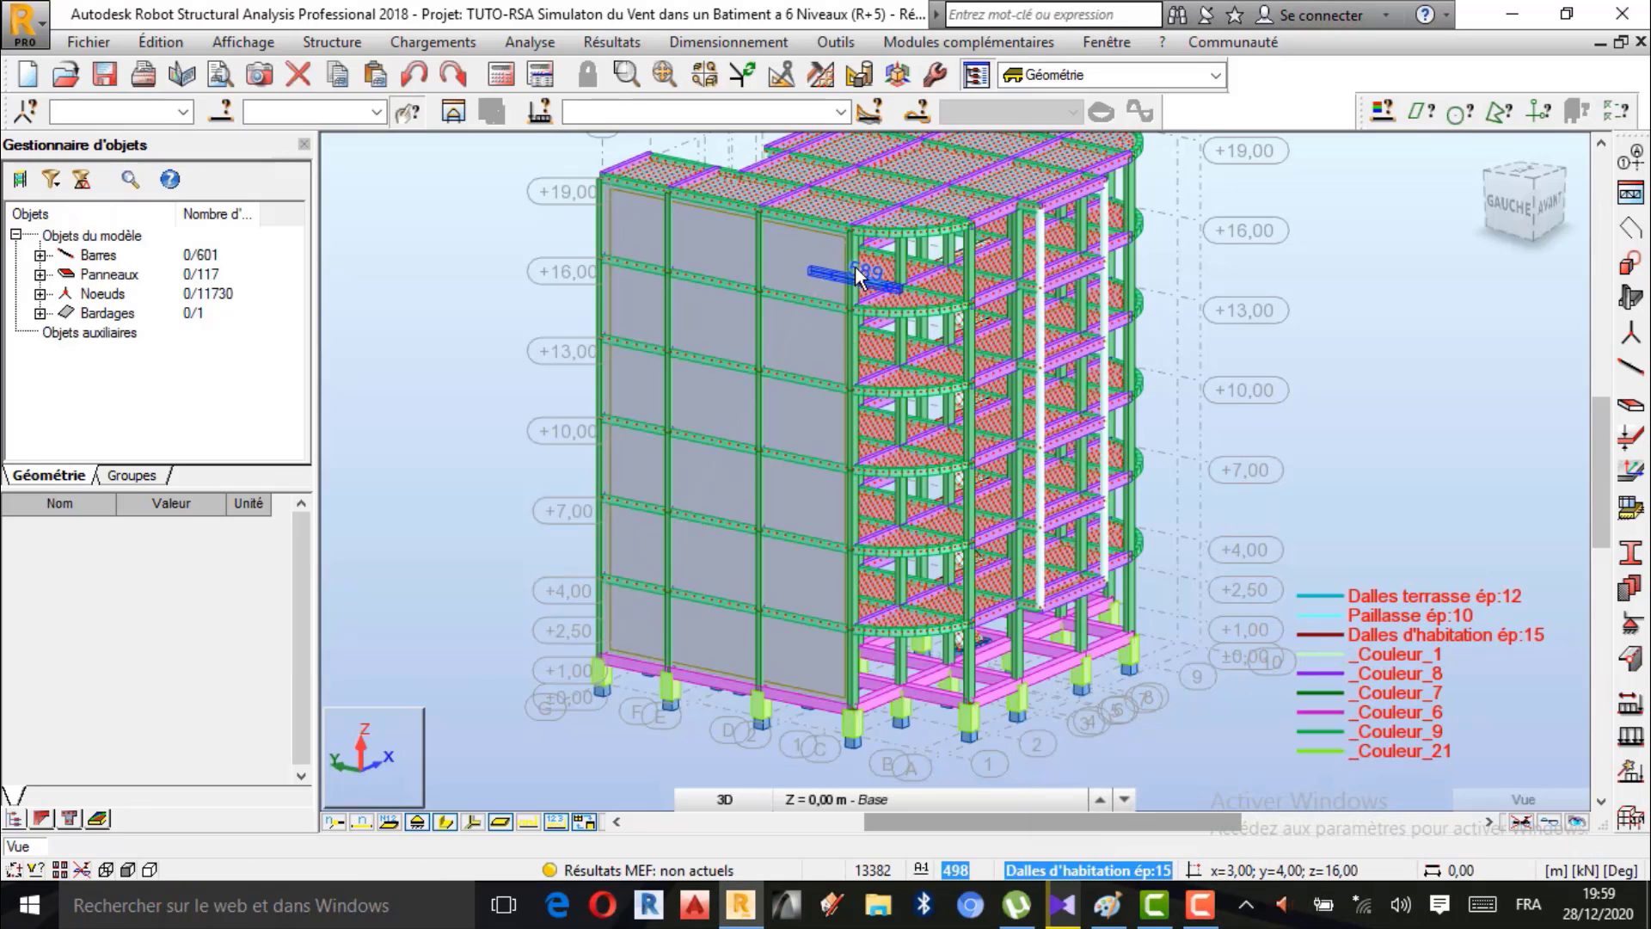
Open the load distribution settings for claddings, offering the two-direction, X-direction and Y-direction options.
left_click(337, 45)
mouse_move(432, 42)
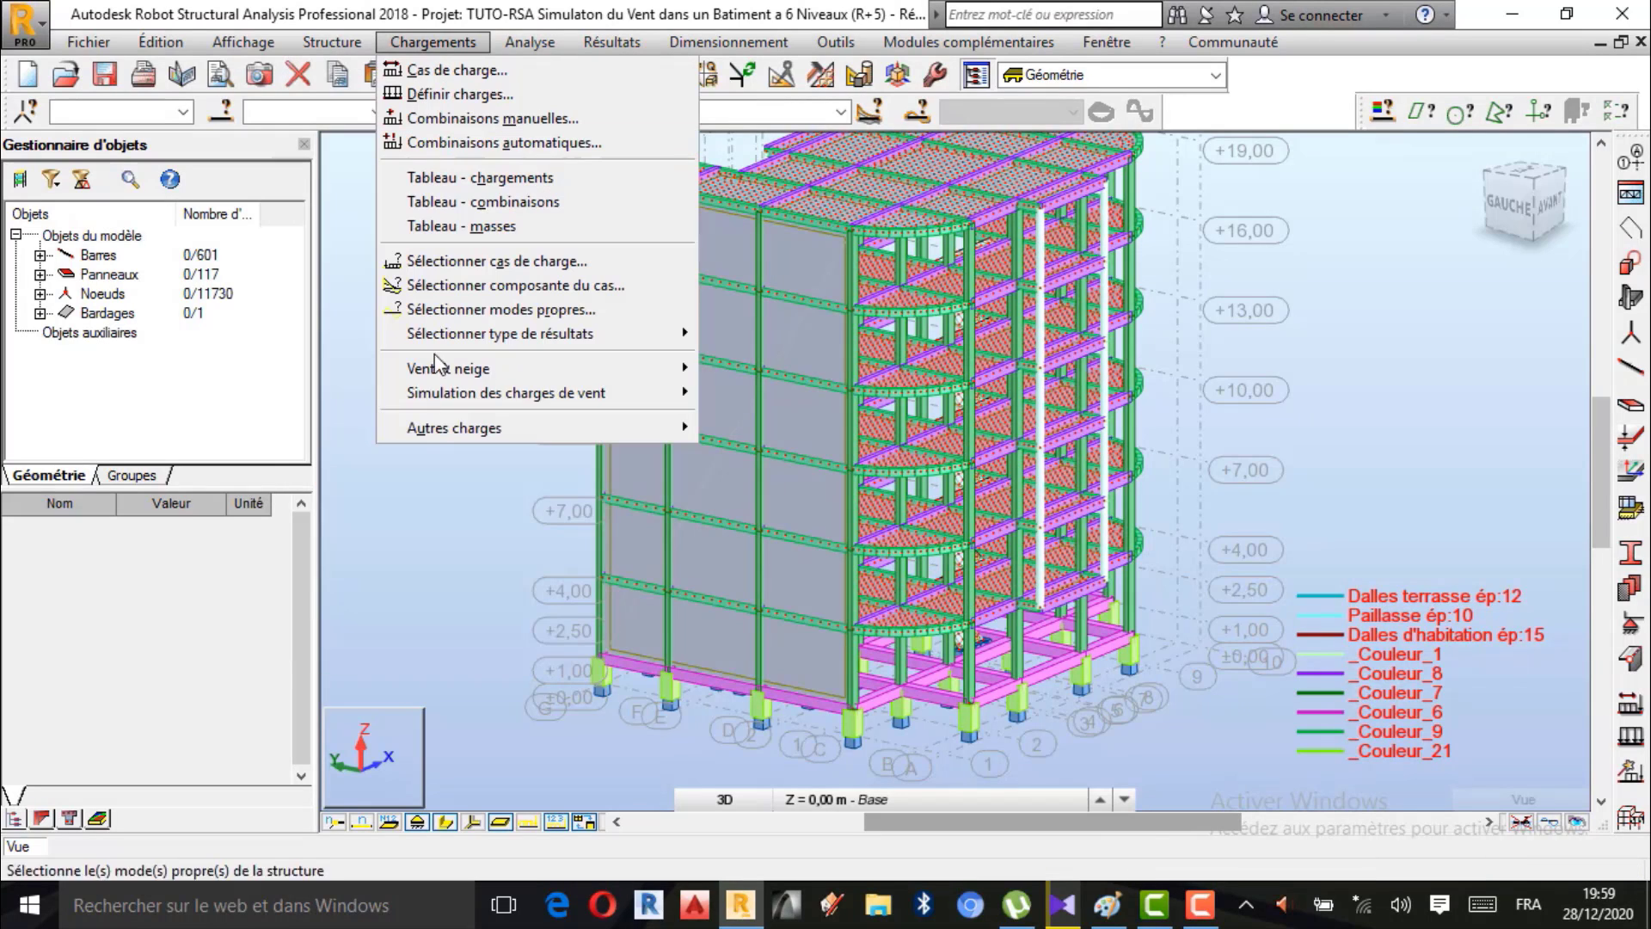
mouse_move(332, 42)
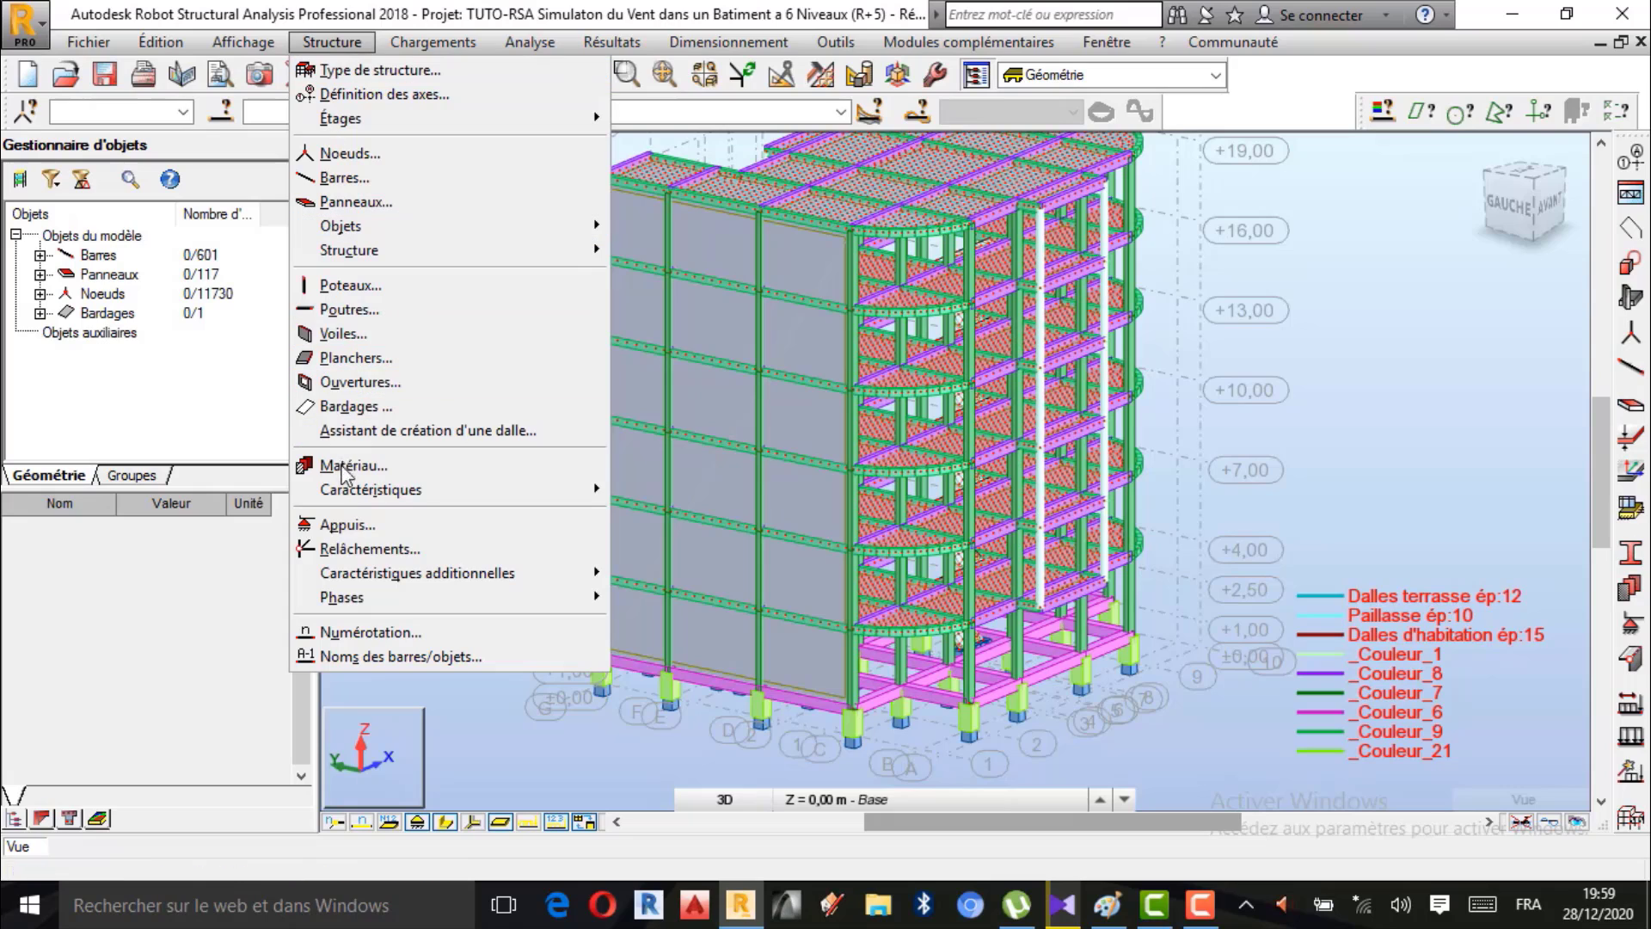
mouse_move(398, 585)
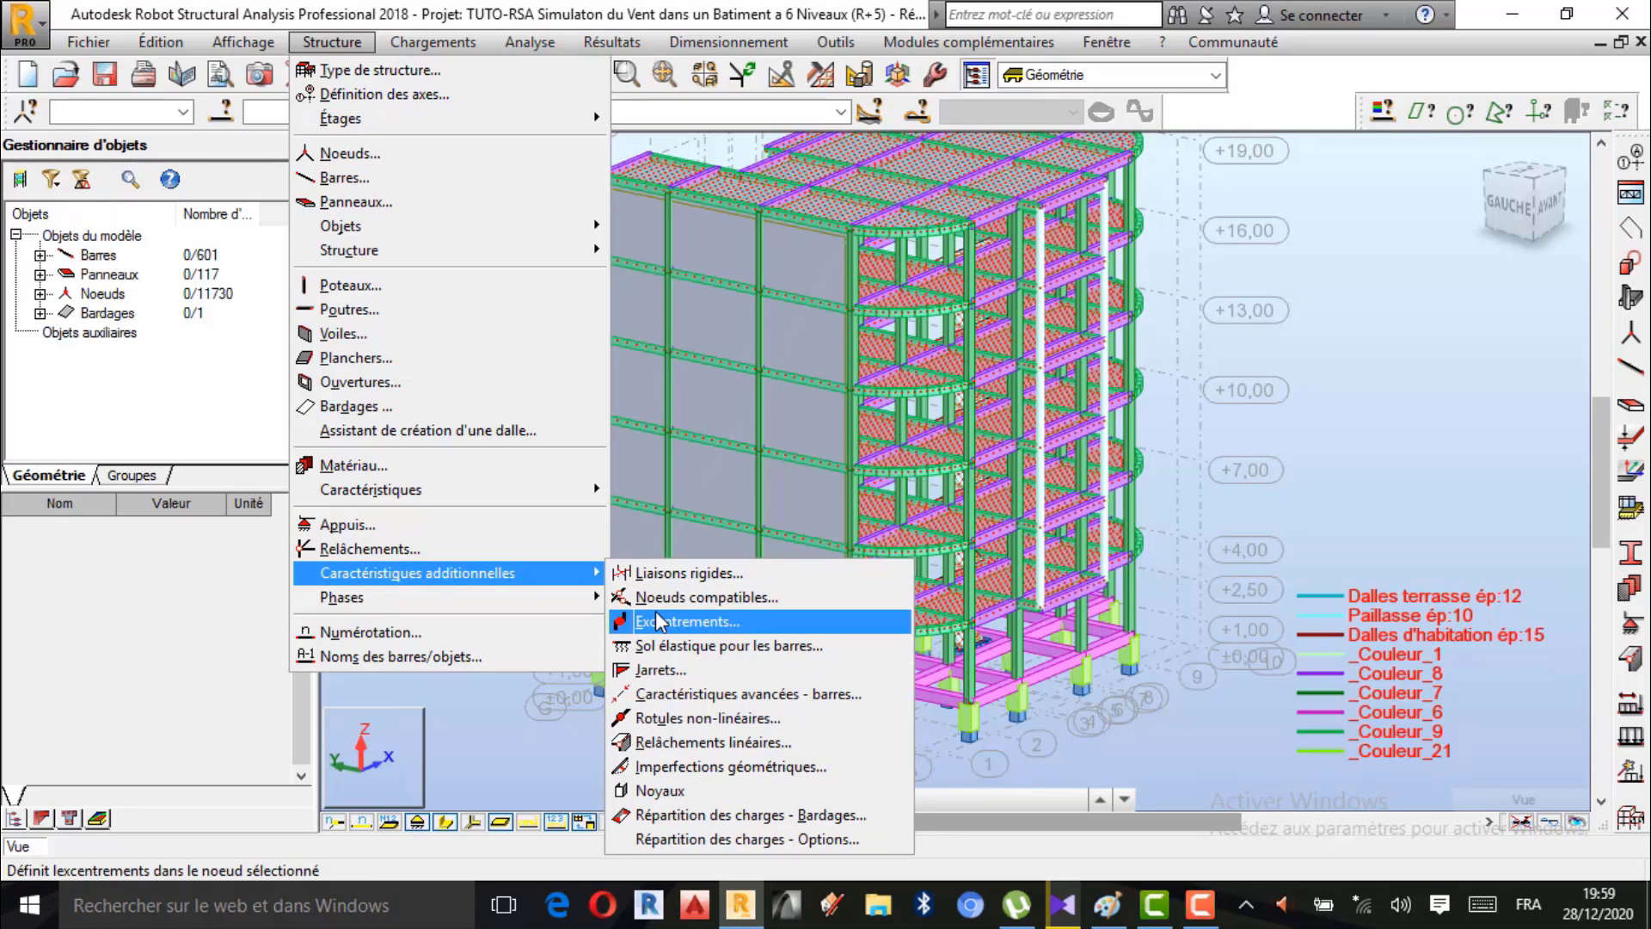
left_click(712, 813)
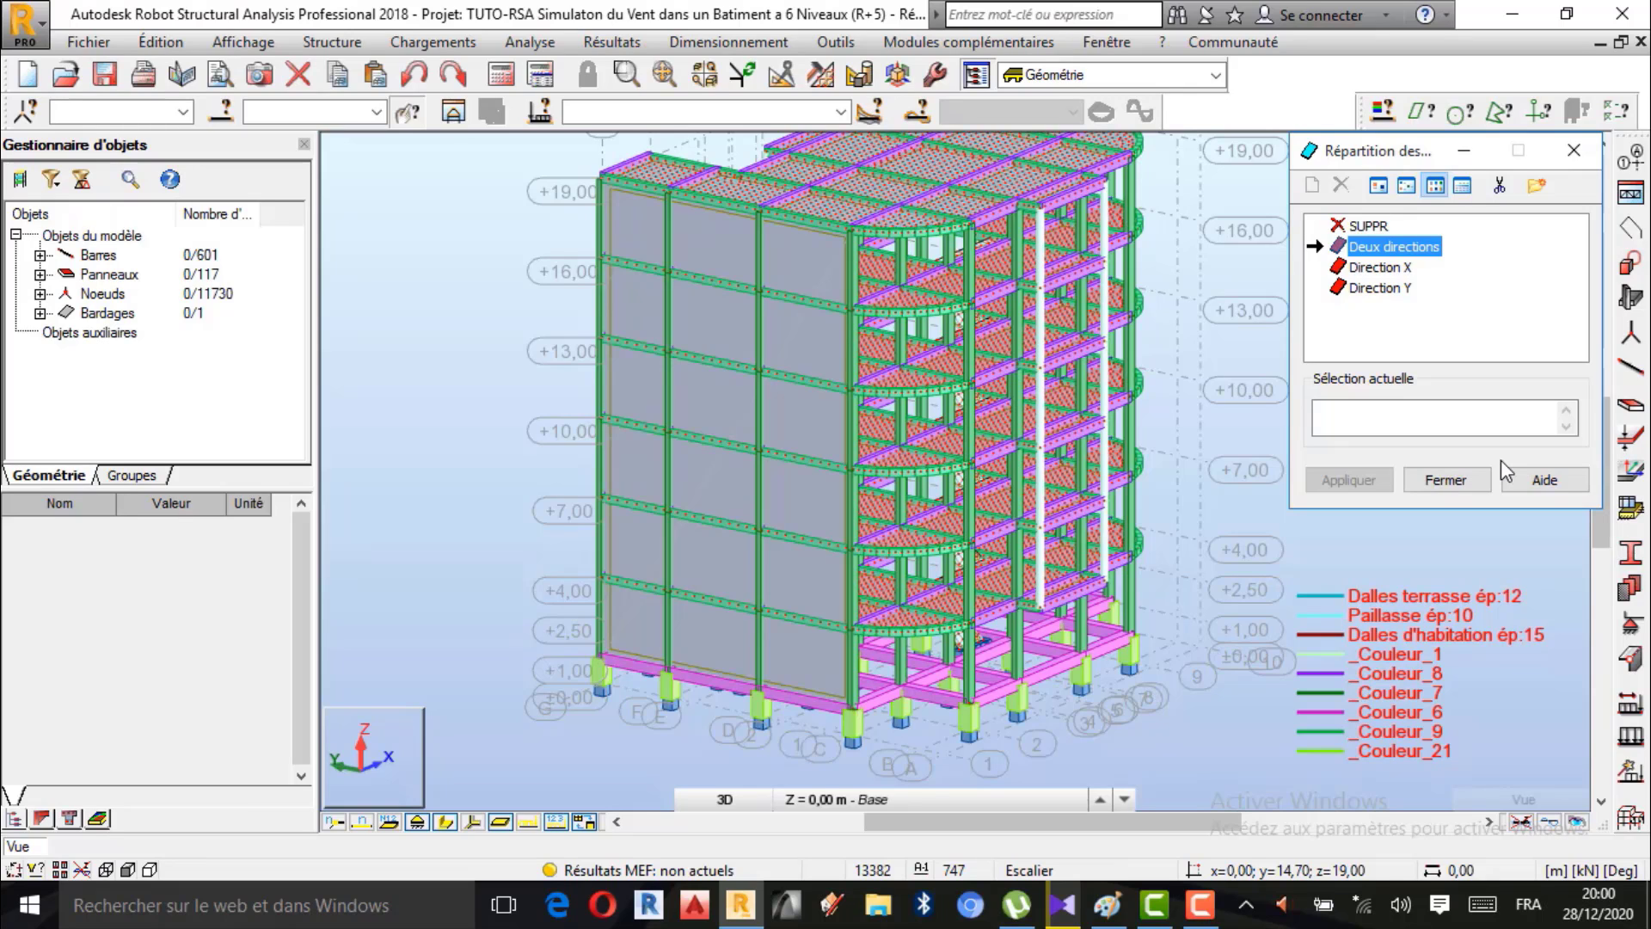
Select all rectangular columns by their dark green bar colour group and check them with section shapes toggled off and on.
left_click(413, 117)
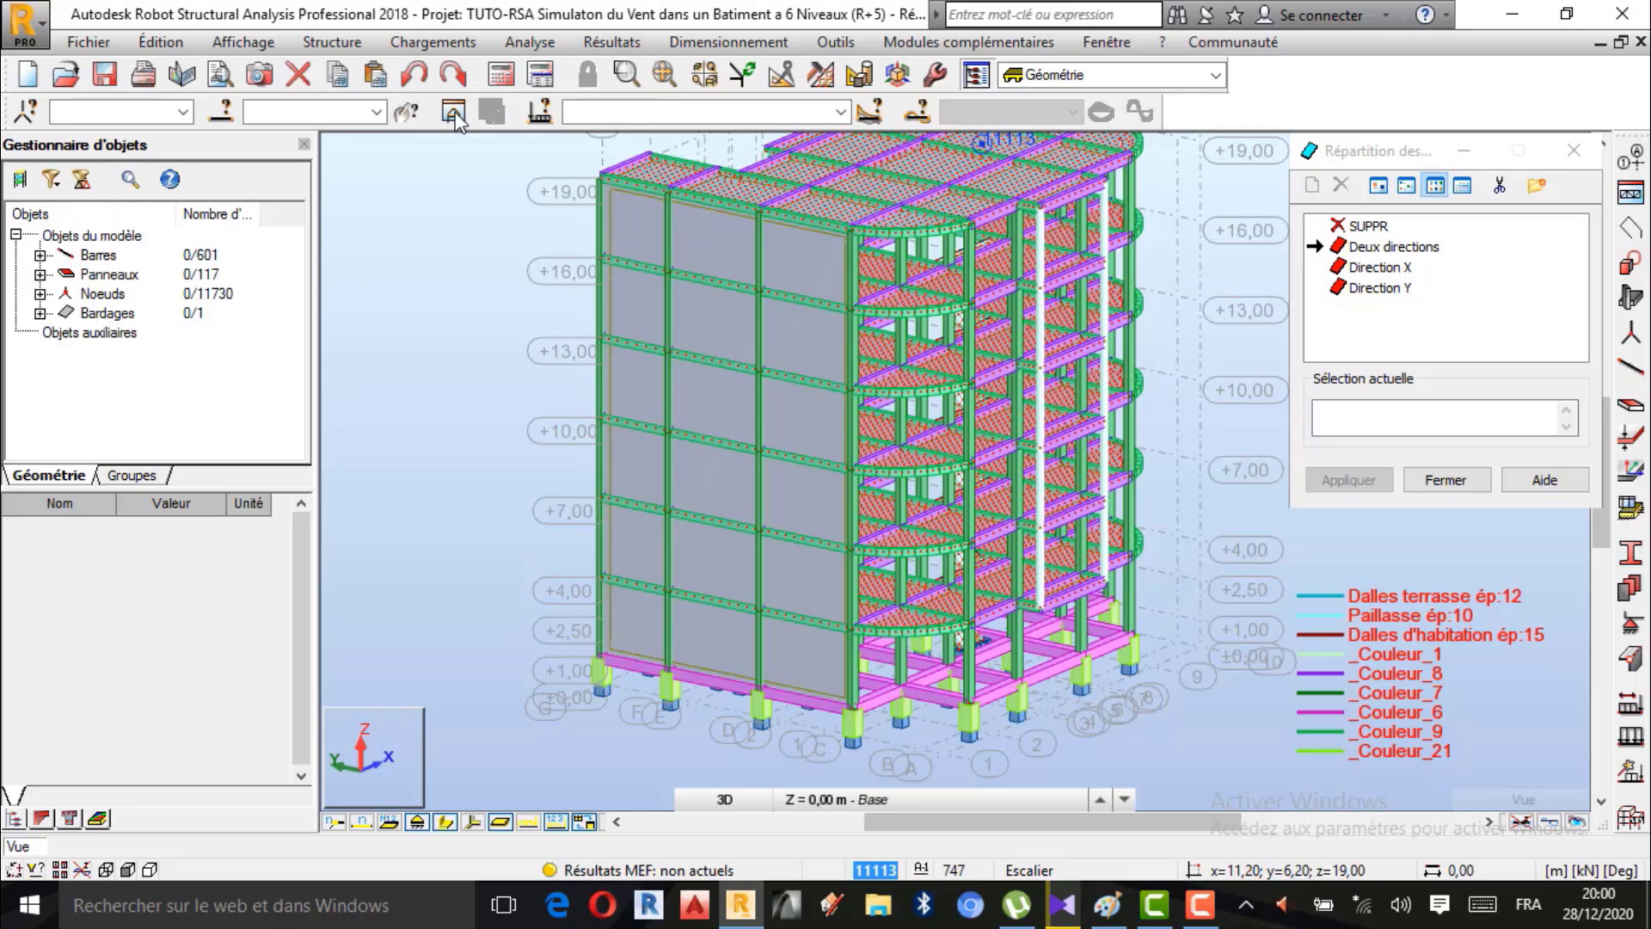
left_click(406, 112)
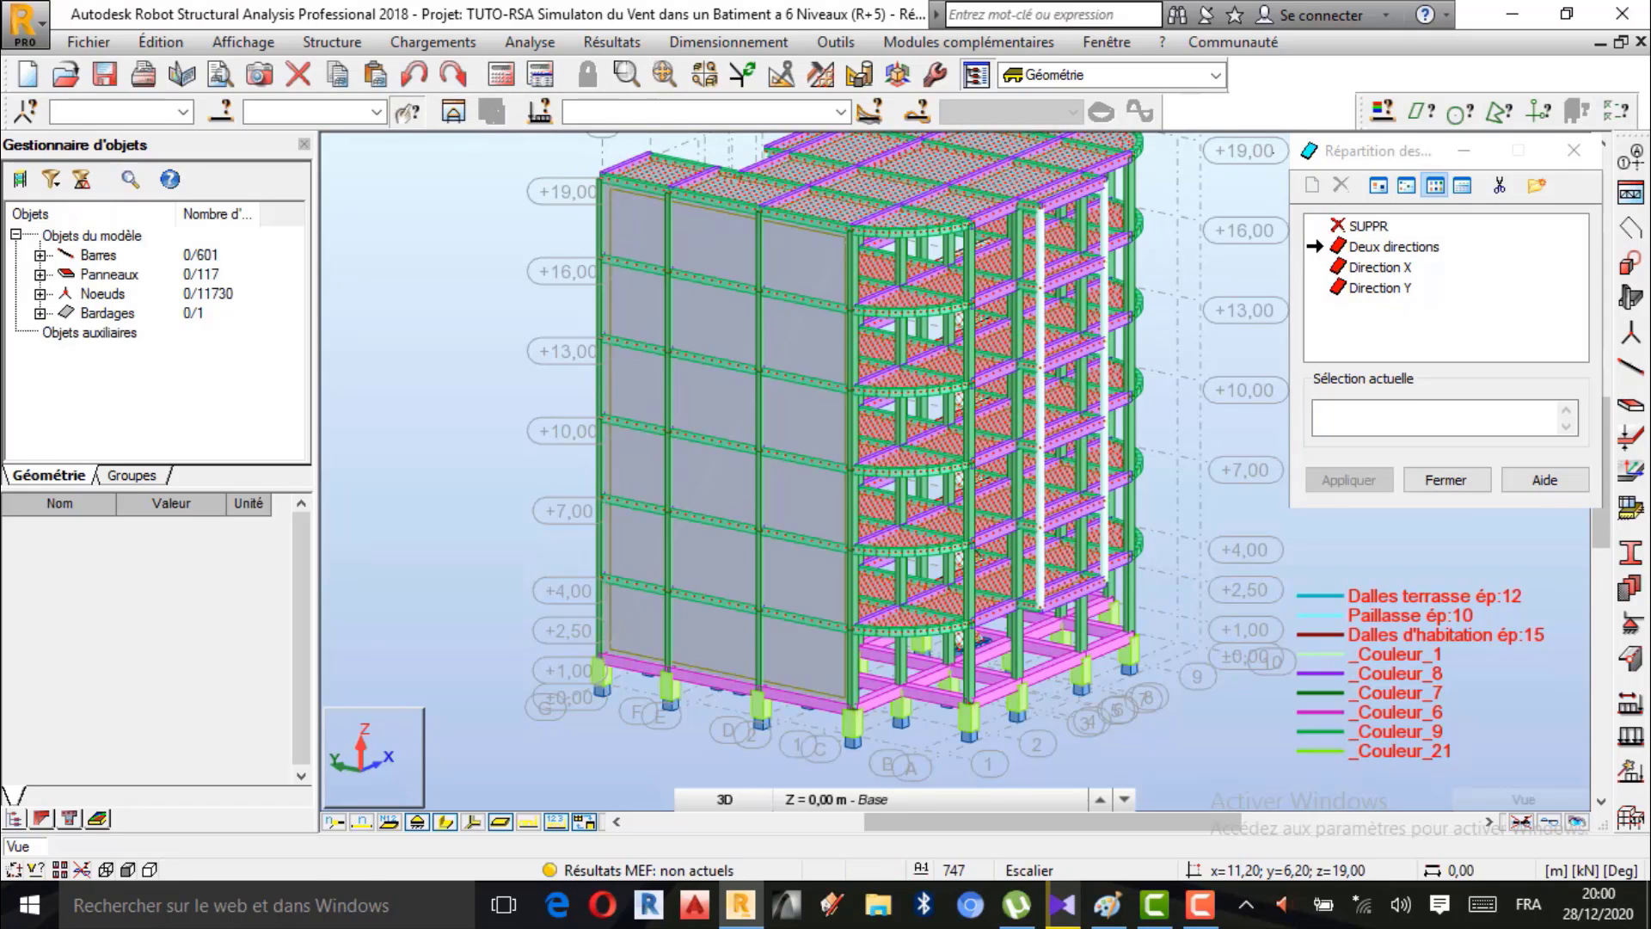
left_click(1383, 113)
left_click_drag(968, 296, 332, 191)
scroll(877, 361, "up", 2)
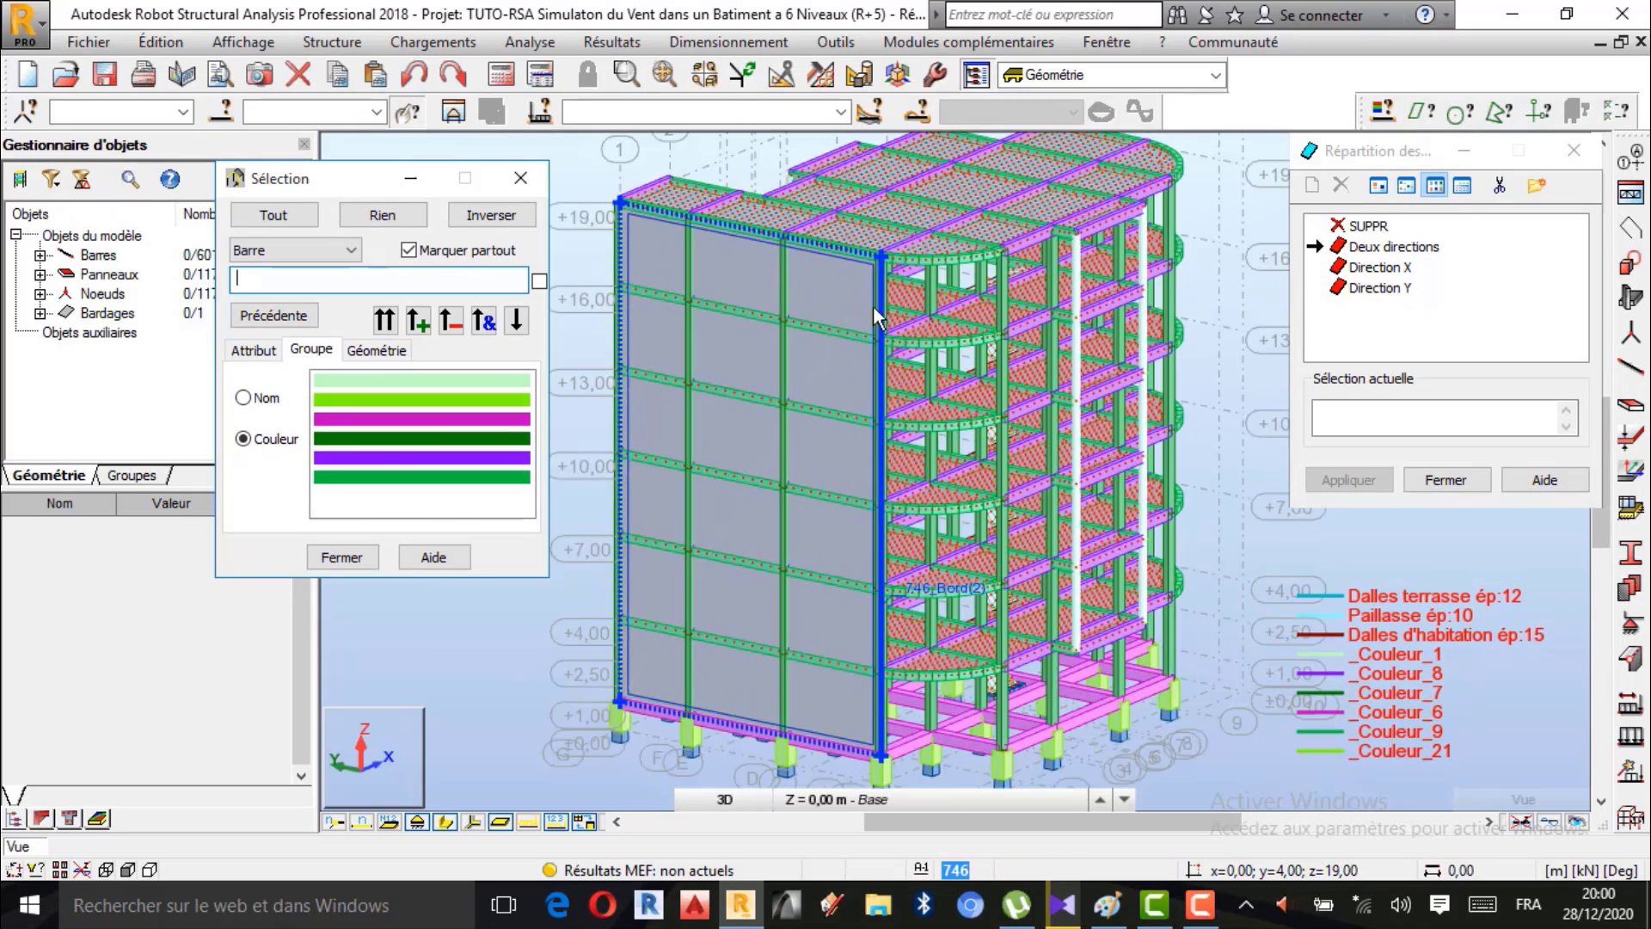
left_click(368, 438)
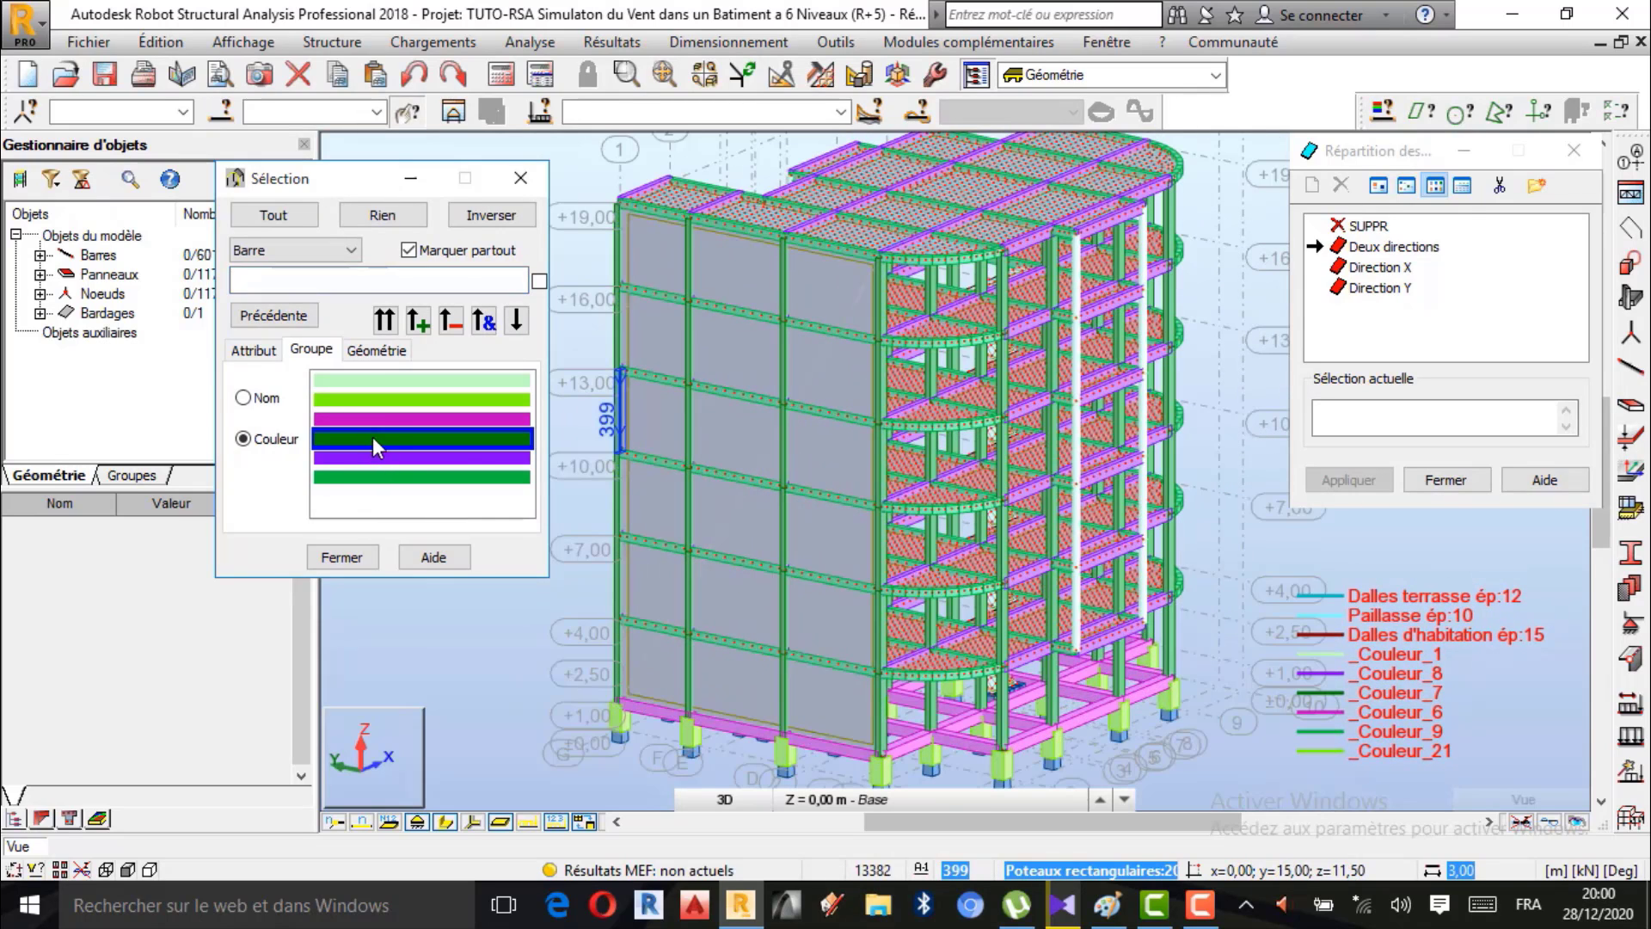
left_click(417, 320)
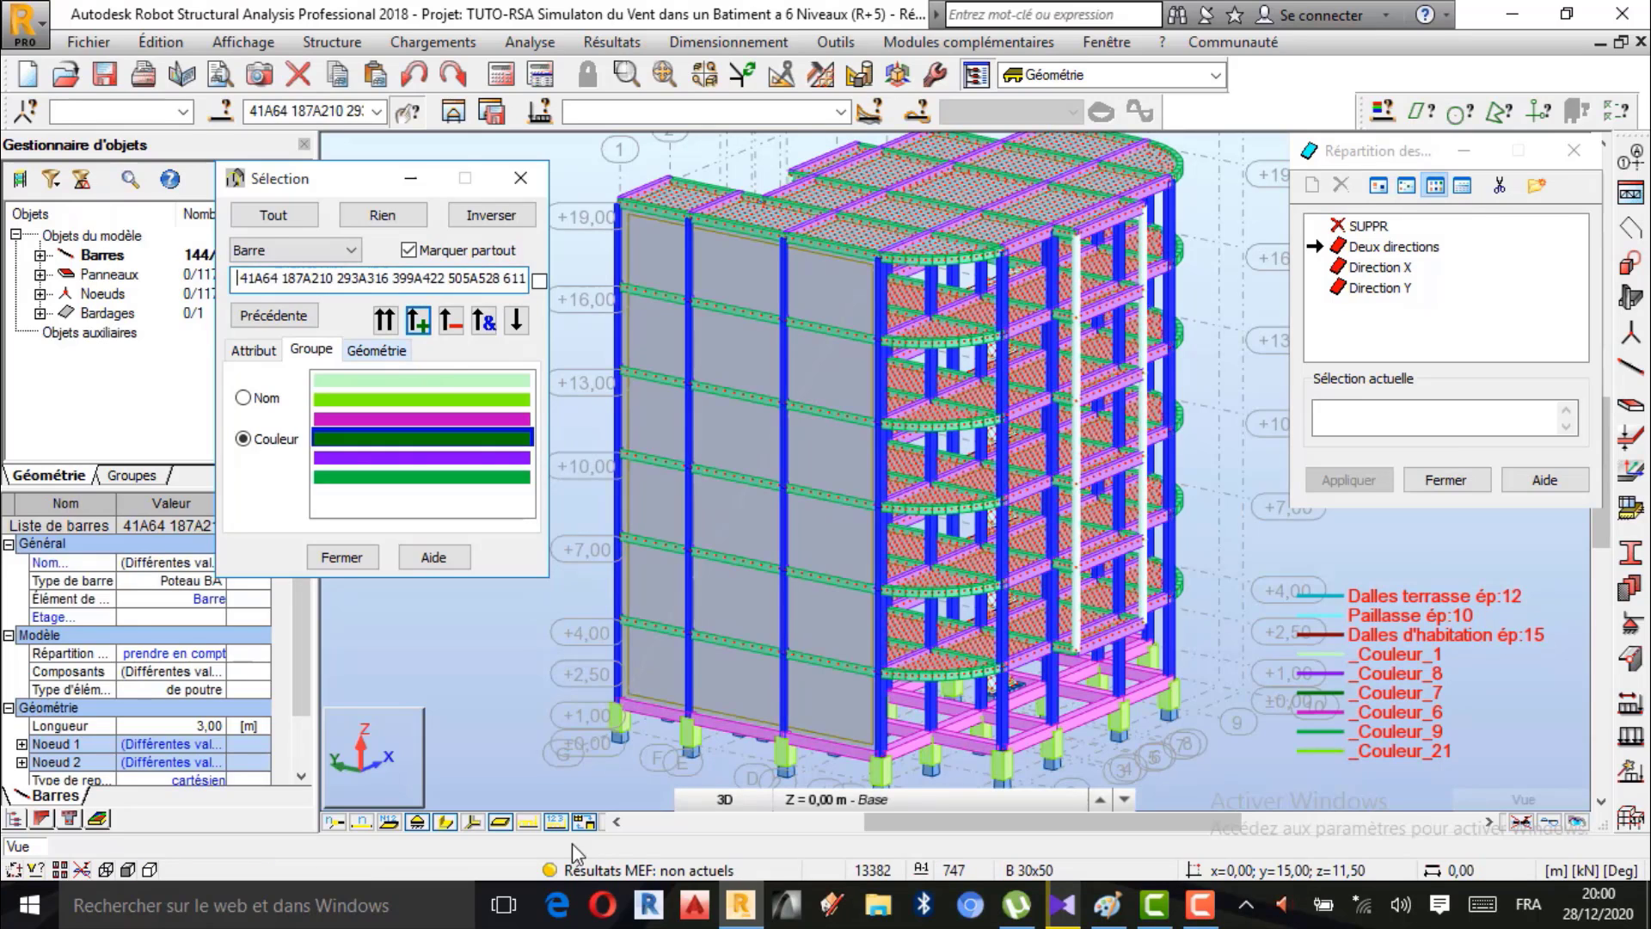
left_click(444, 821)
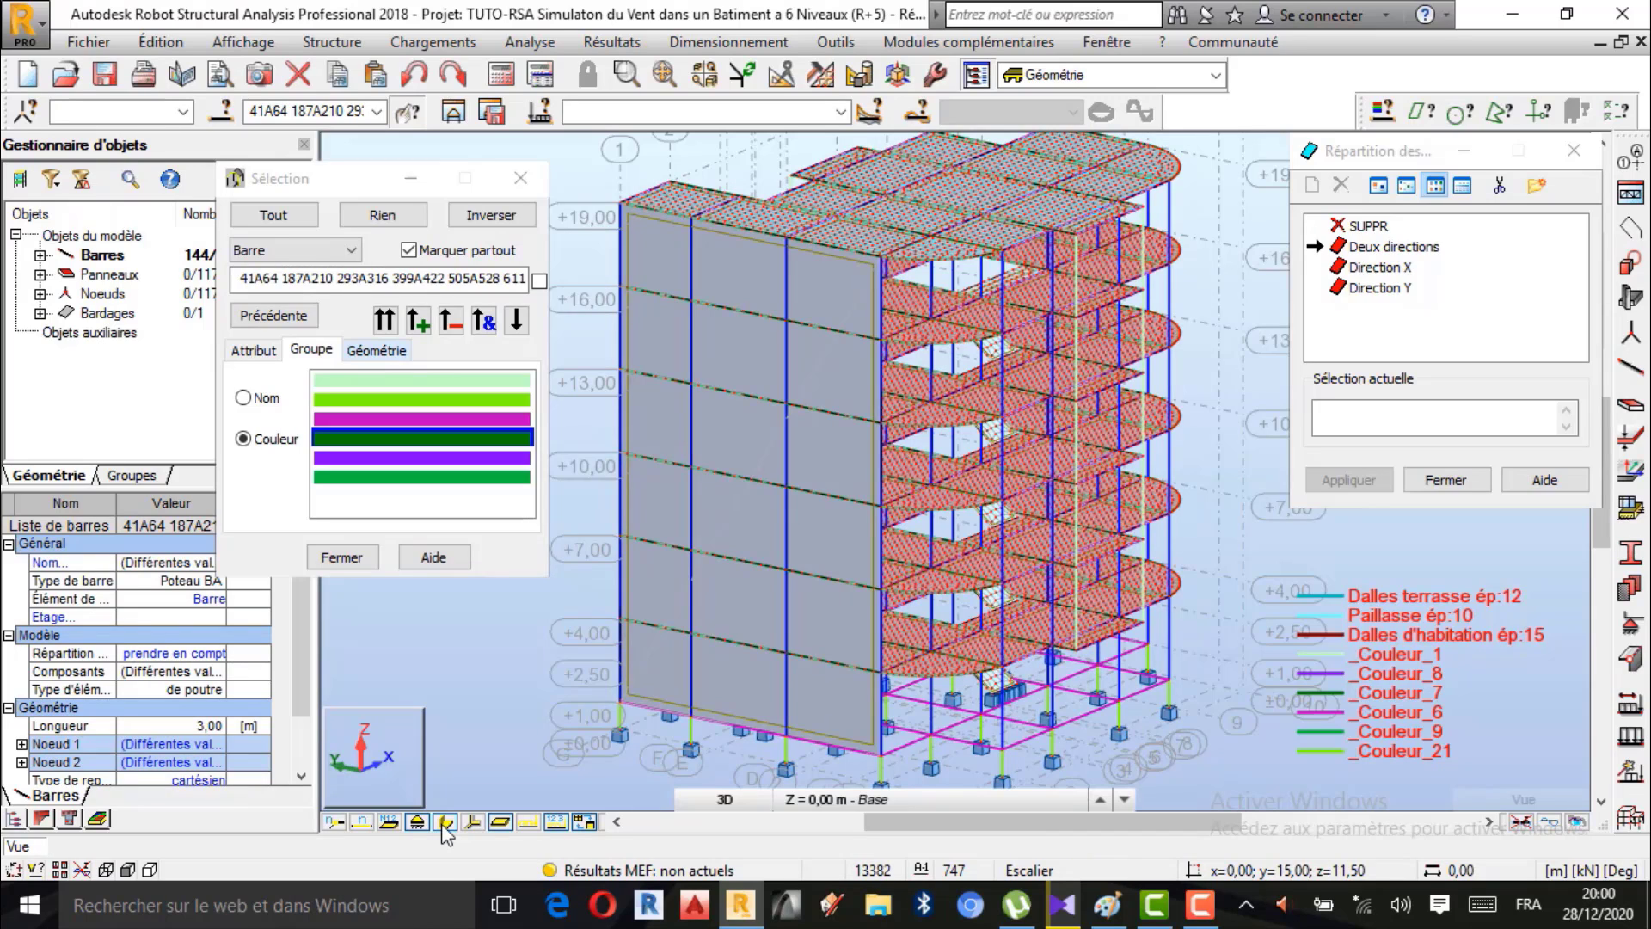
left_click(444, 824)
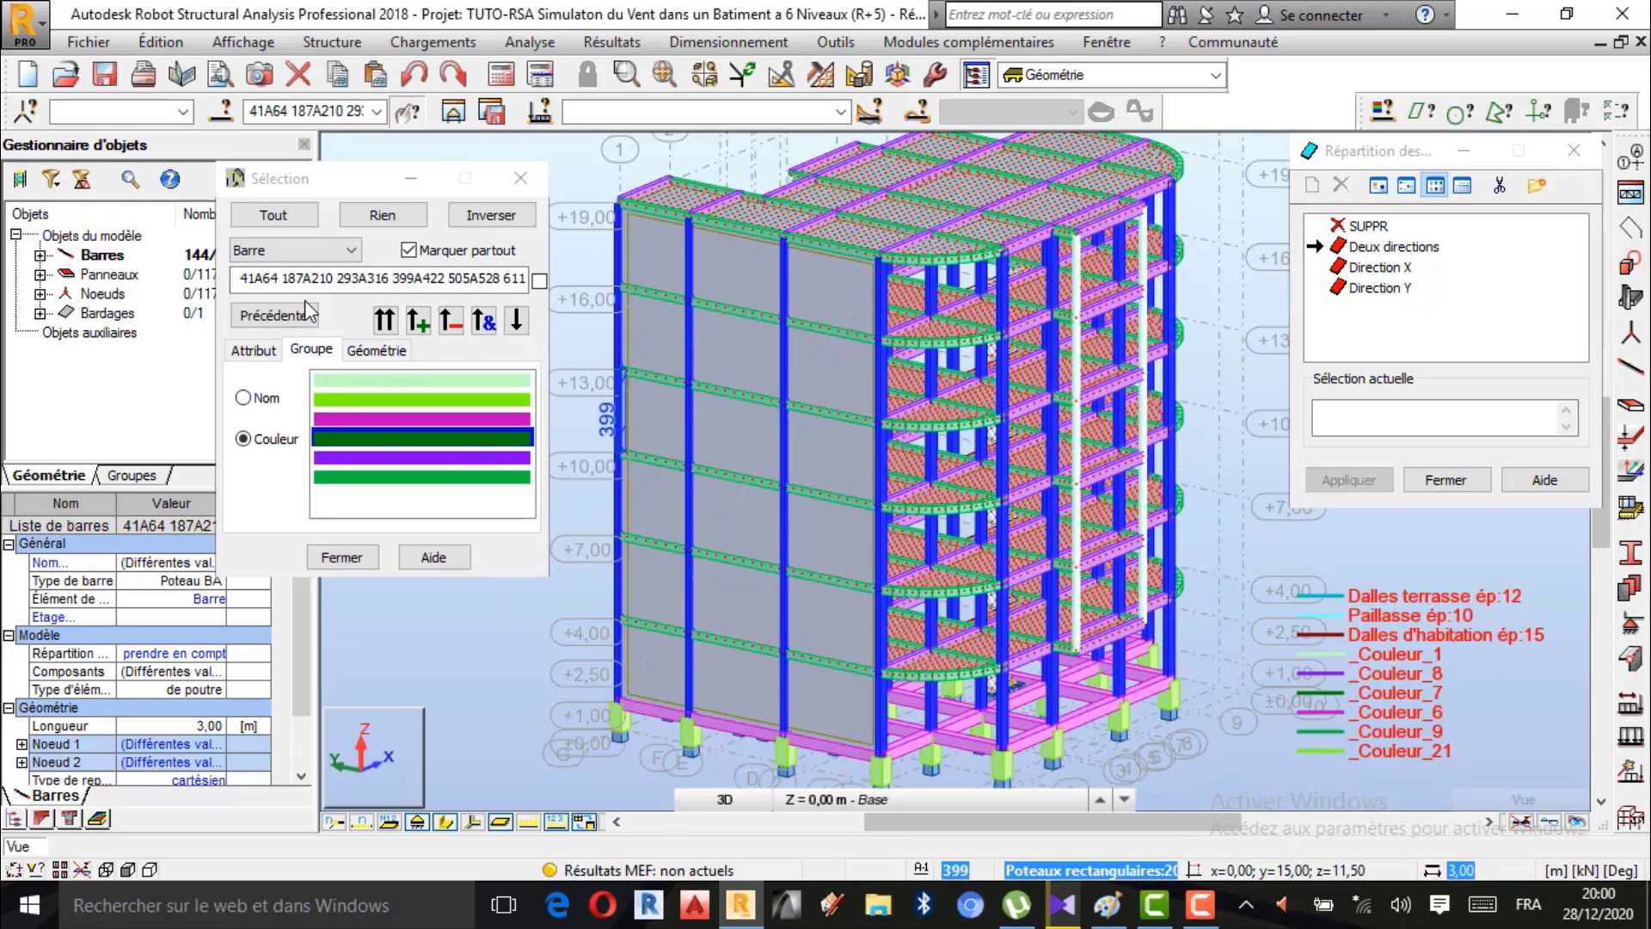
Reopen the bar selection and copy the complete number list of the selected rectangular columns, through 611A634.
left_click(343, 111)
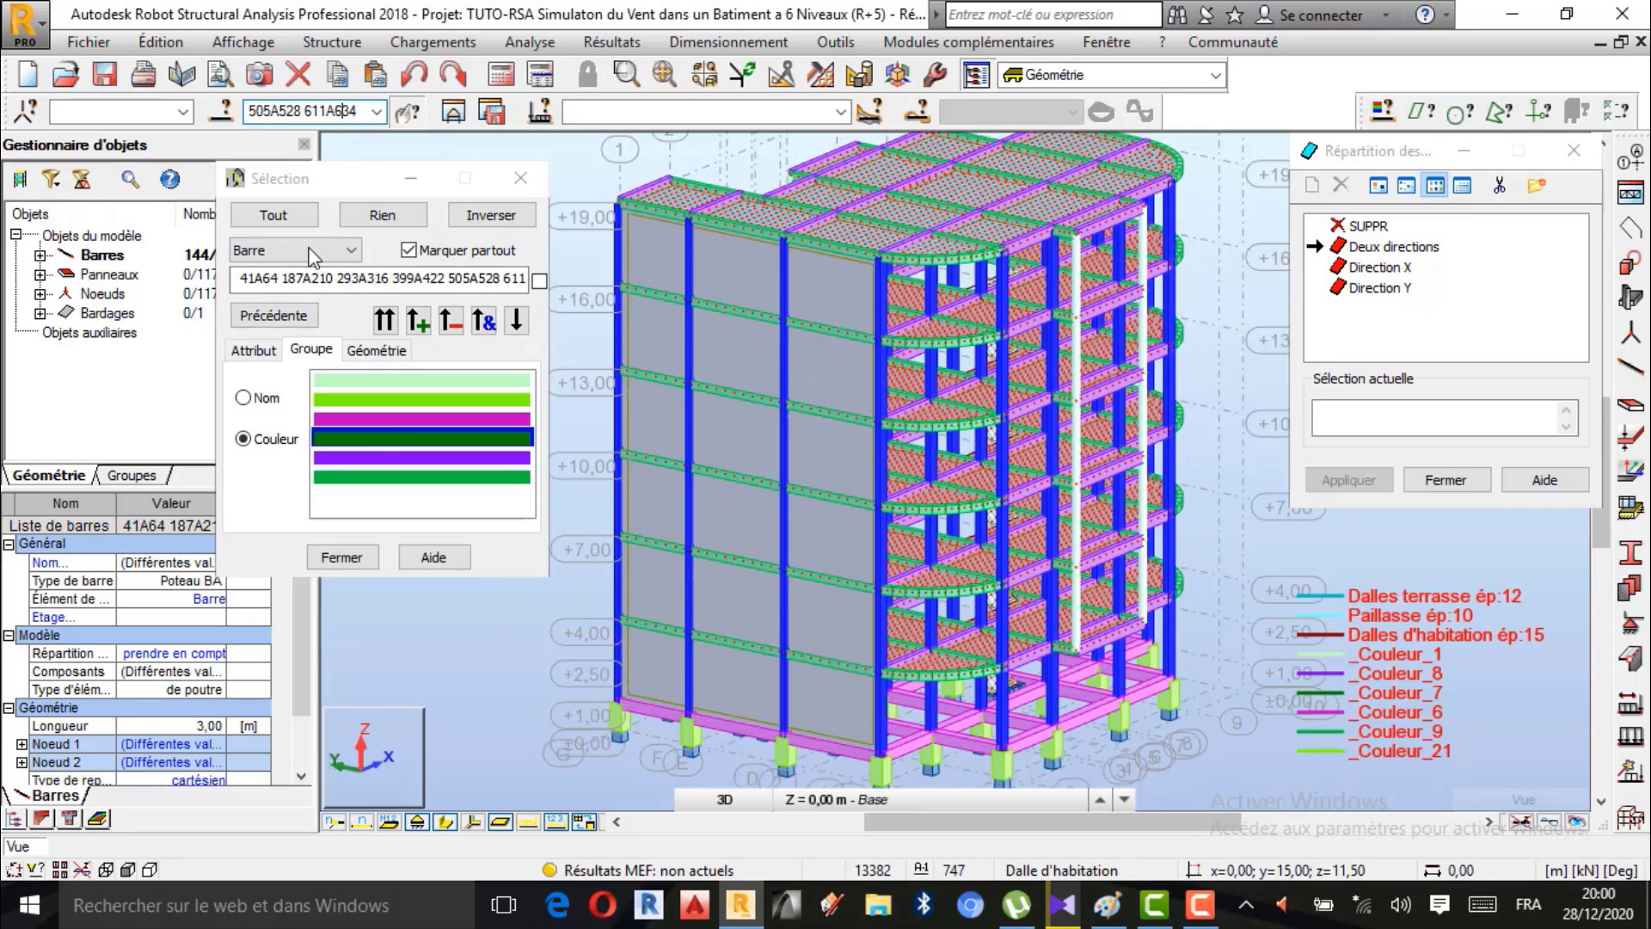
left_click(307, 277)
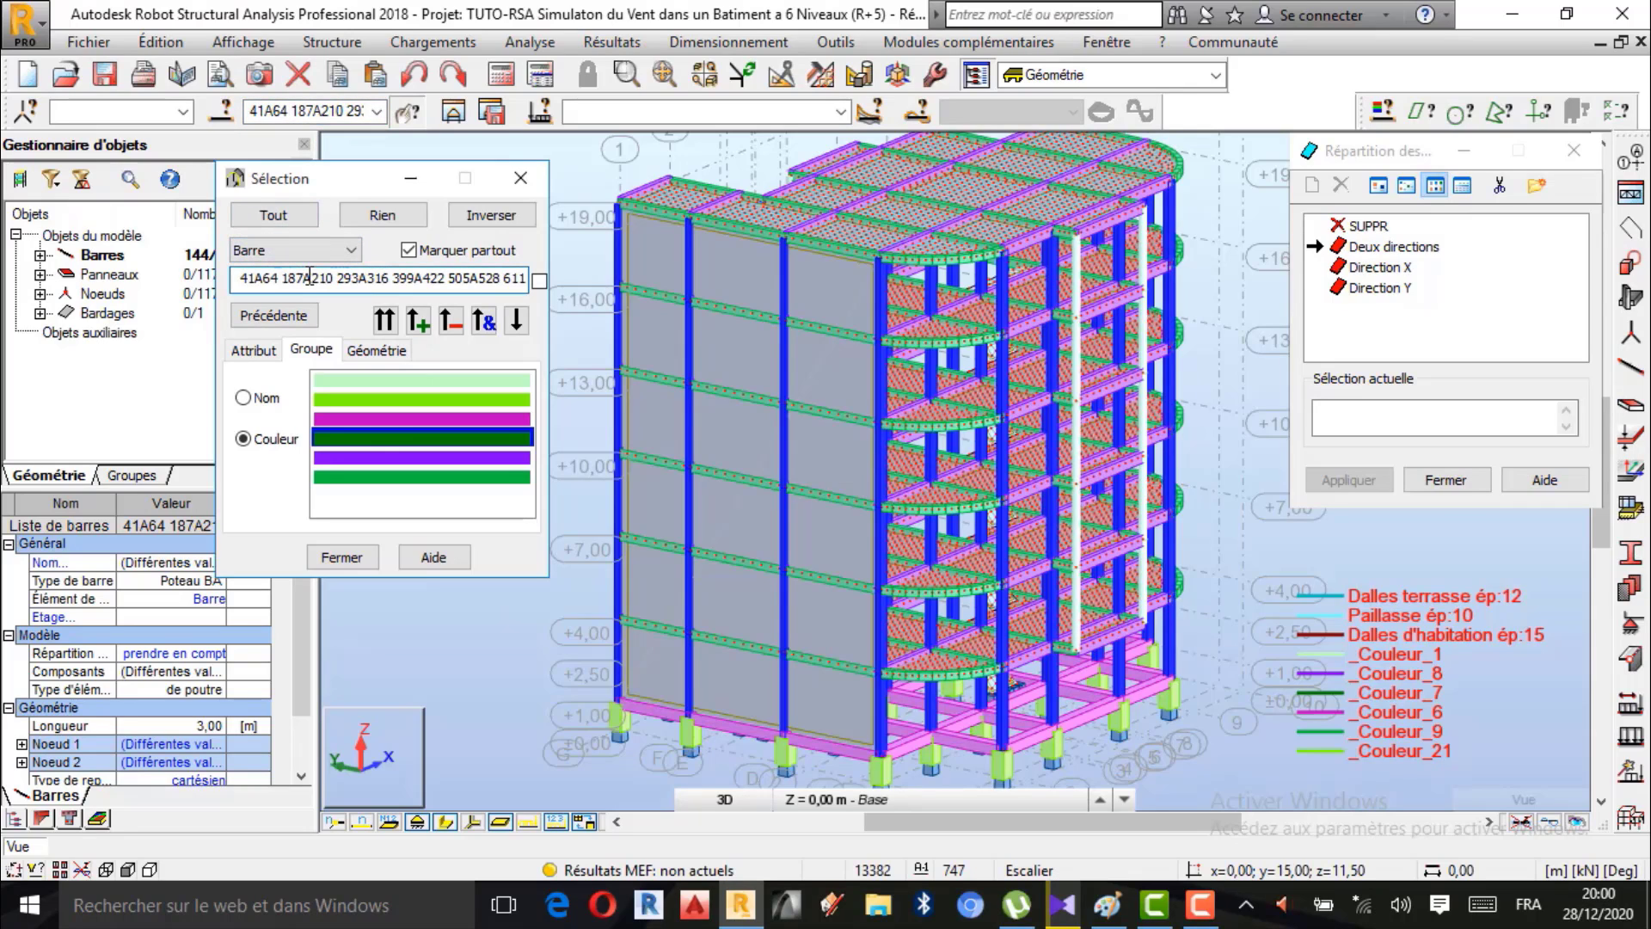
left_click(521, 179)
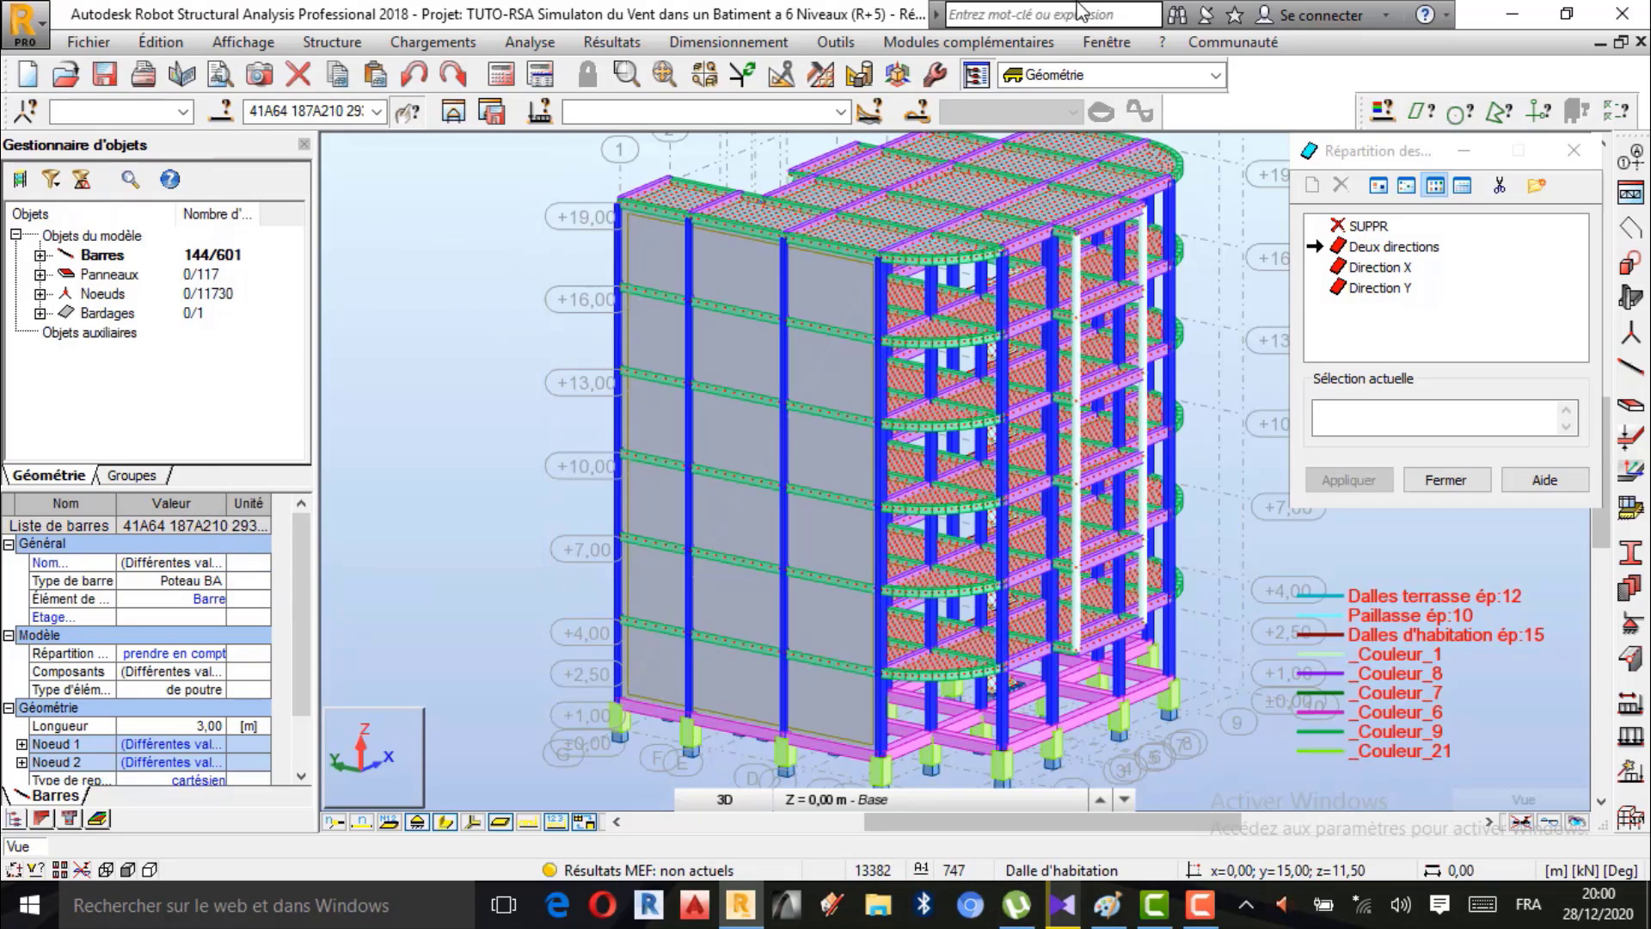
left_click(1375, 115)
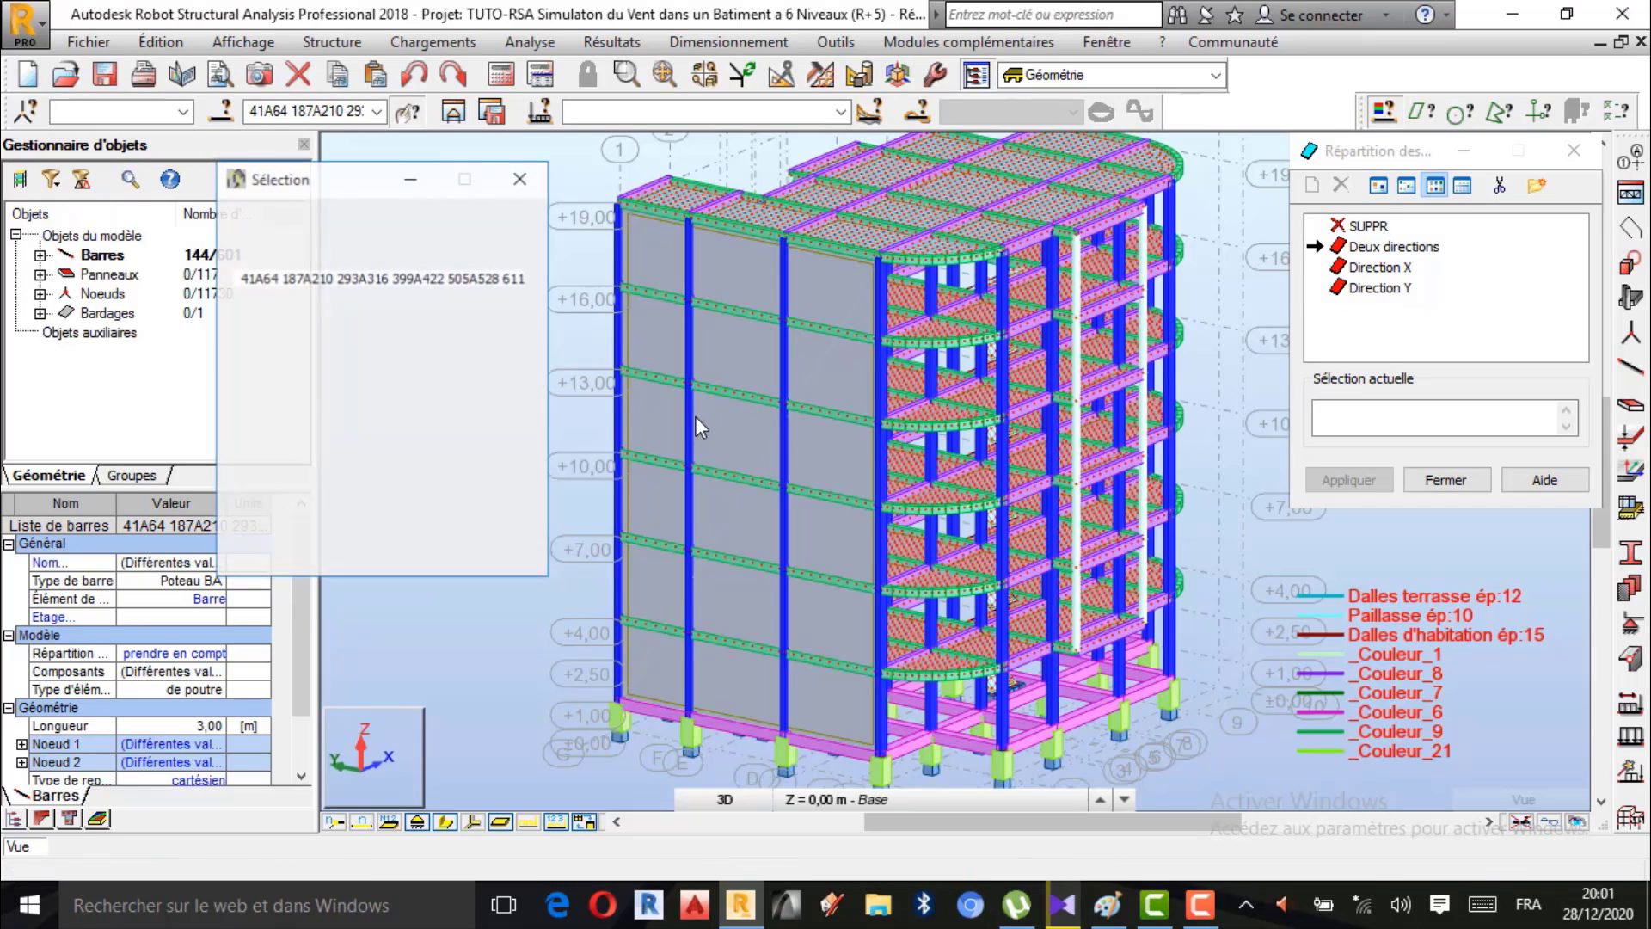
double_click(404, 278)
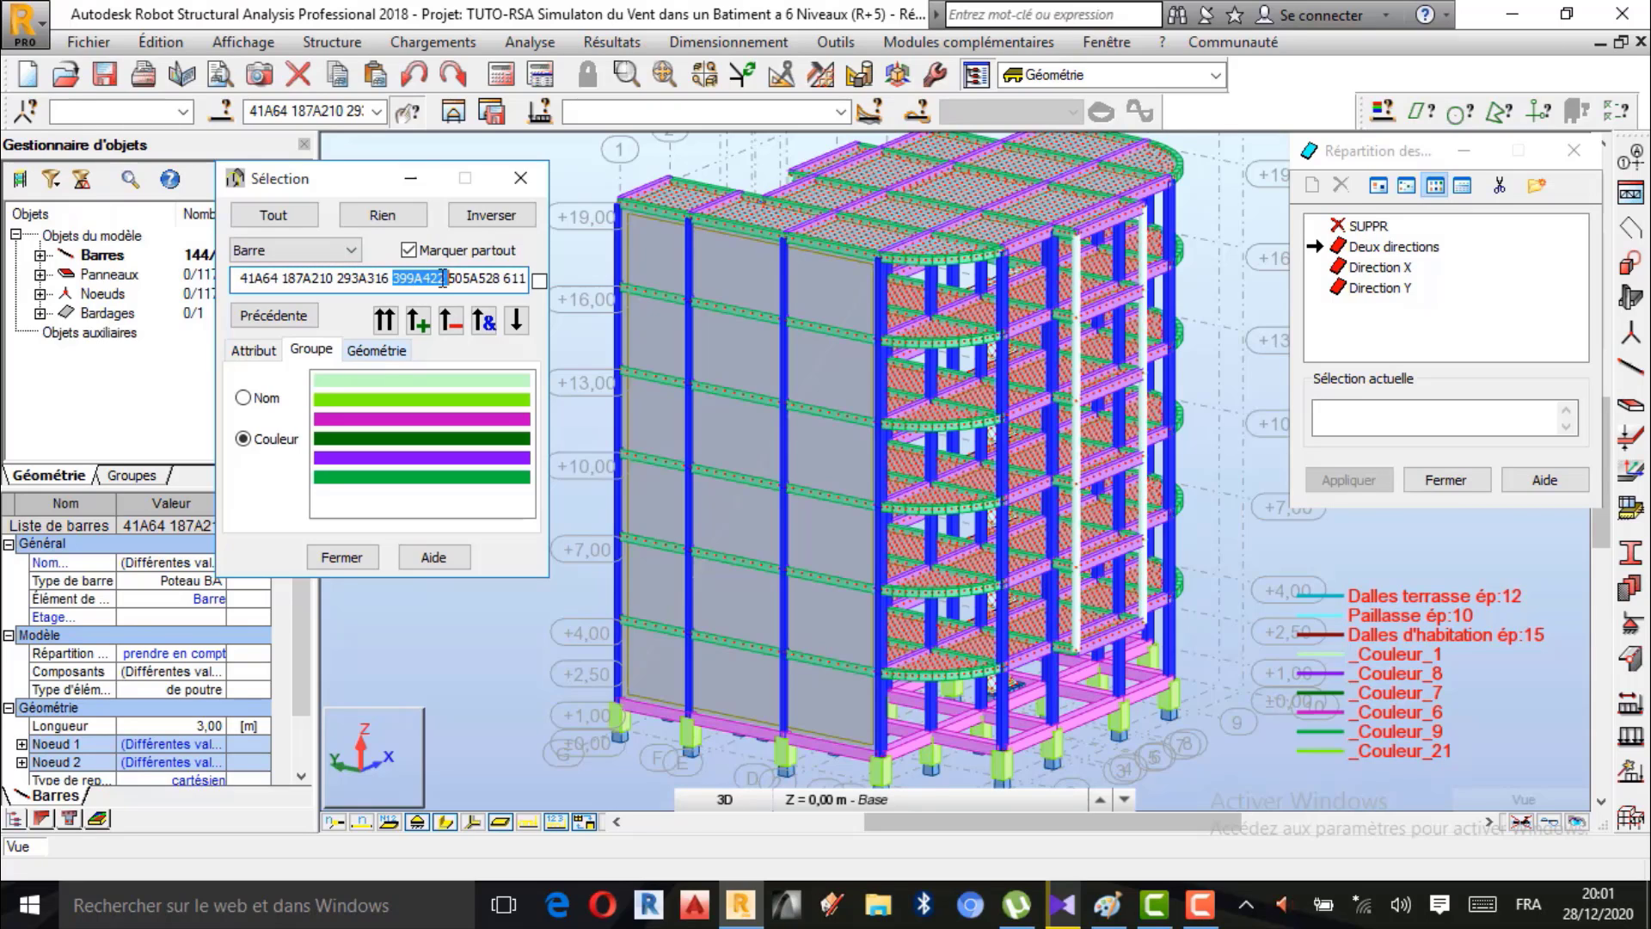
left_click_drag(502, 277, 39, 325)
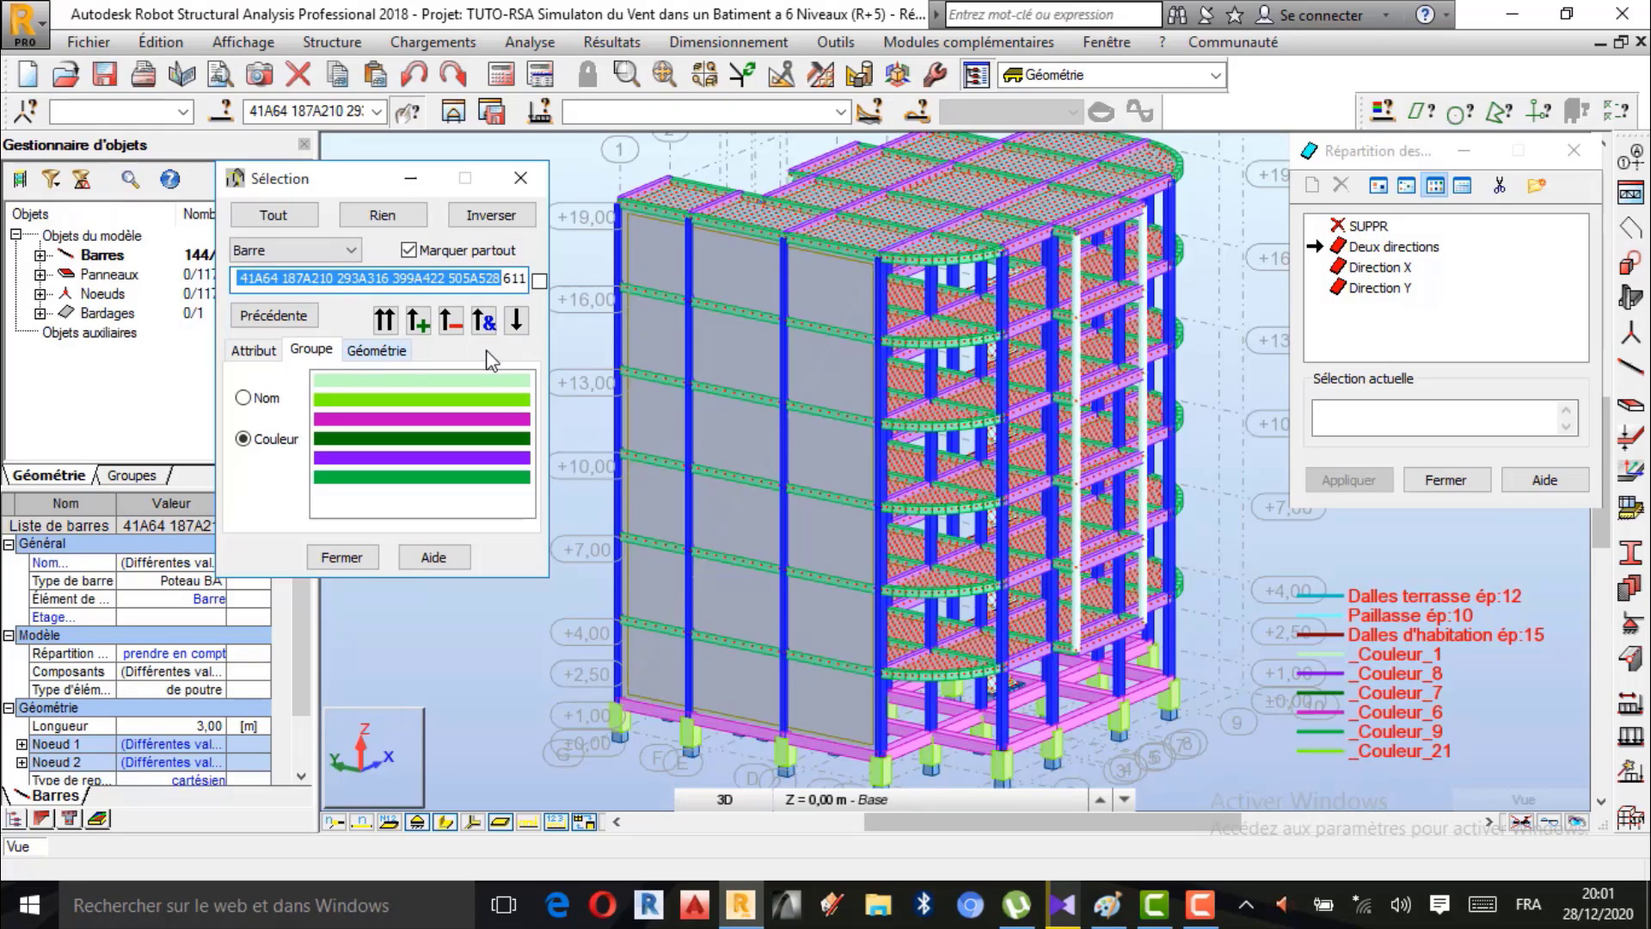
key("Right")
key("End")
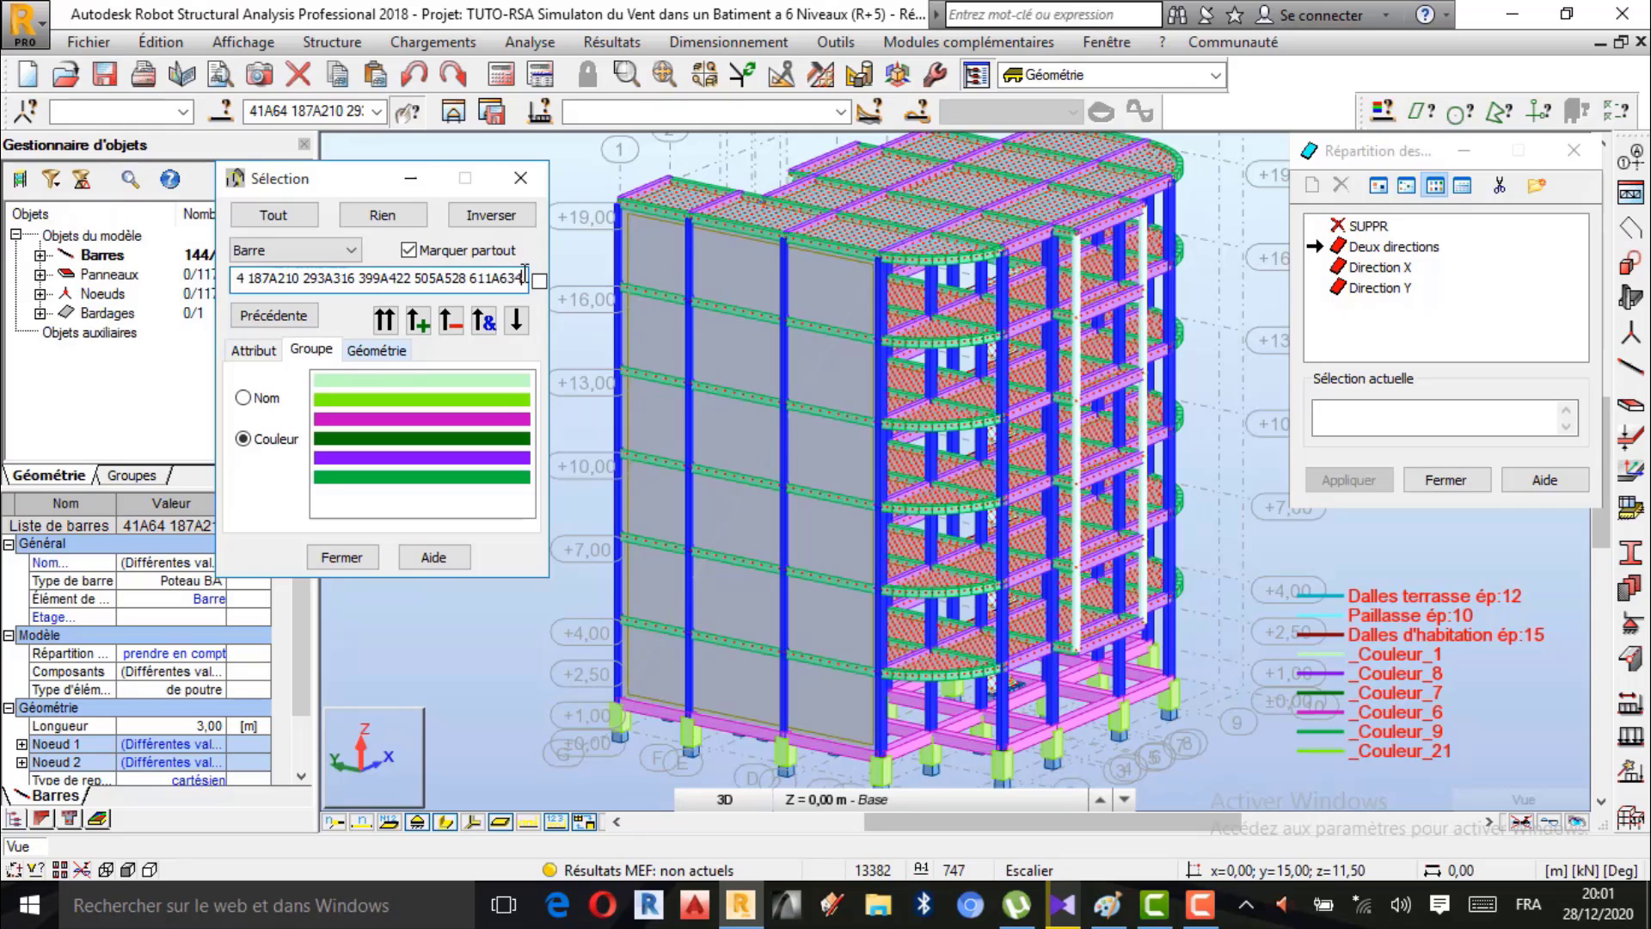
left_click_drag(524, 275, 108, 287)
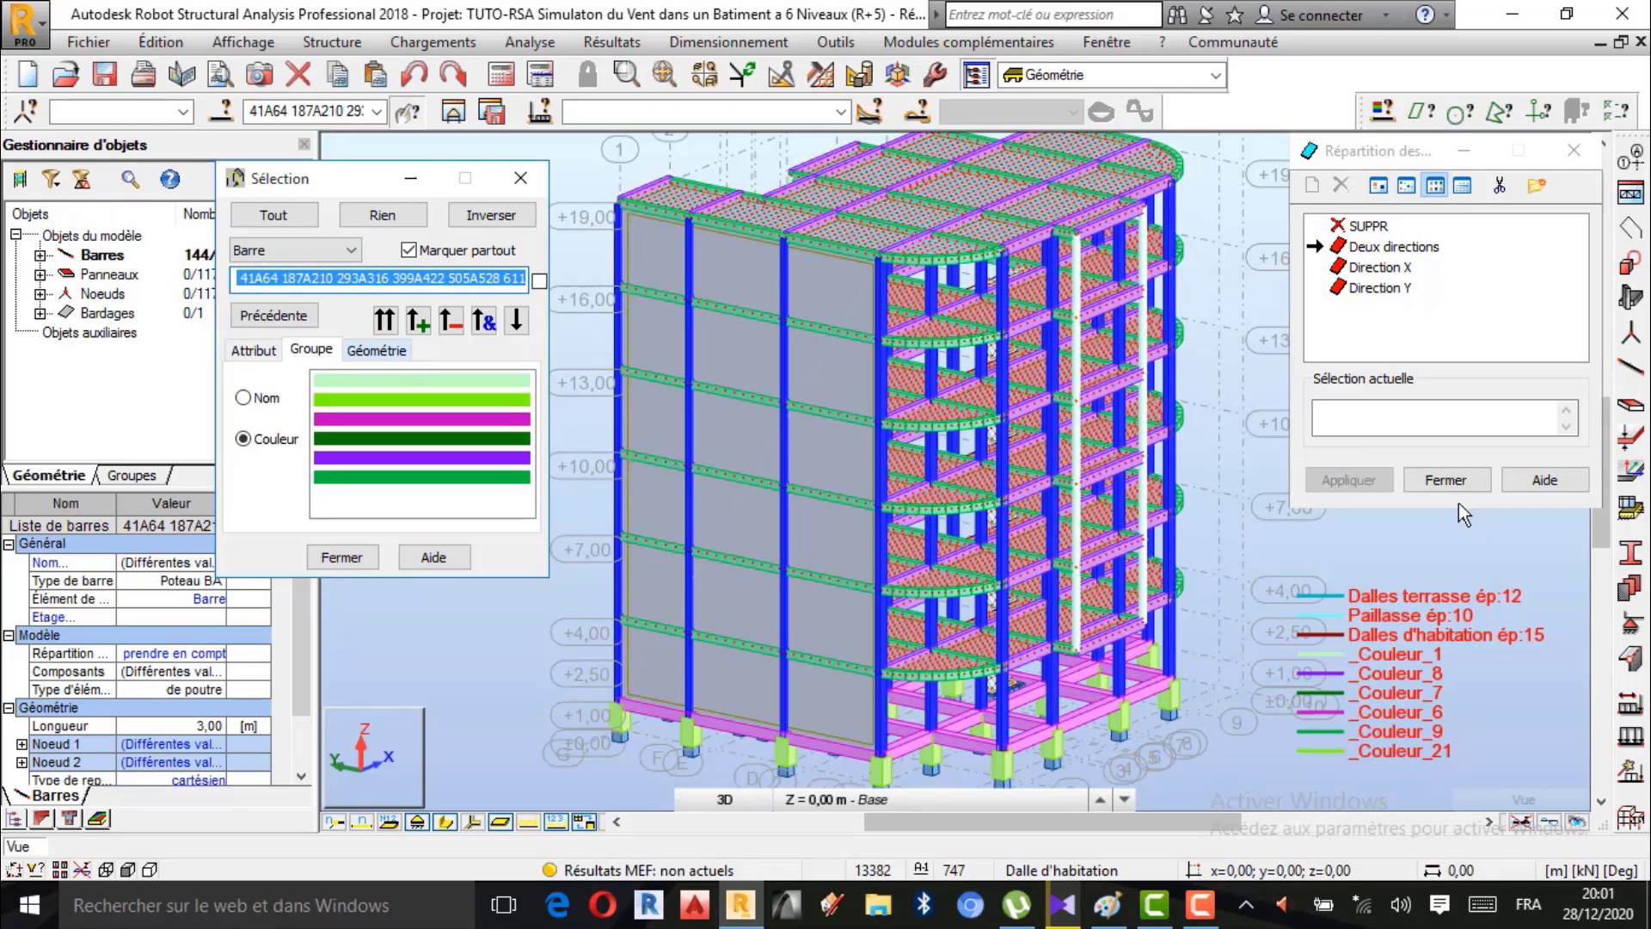
Apply the two-direction load distribution to bars 41A64 187A210 293A316 399A422 505A528 611A634, and close the distribution and selection dialogs.
left_click(1429, 421)
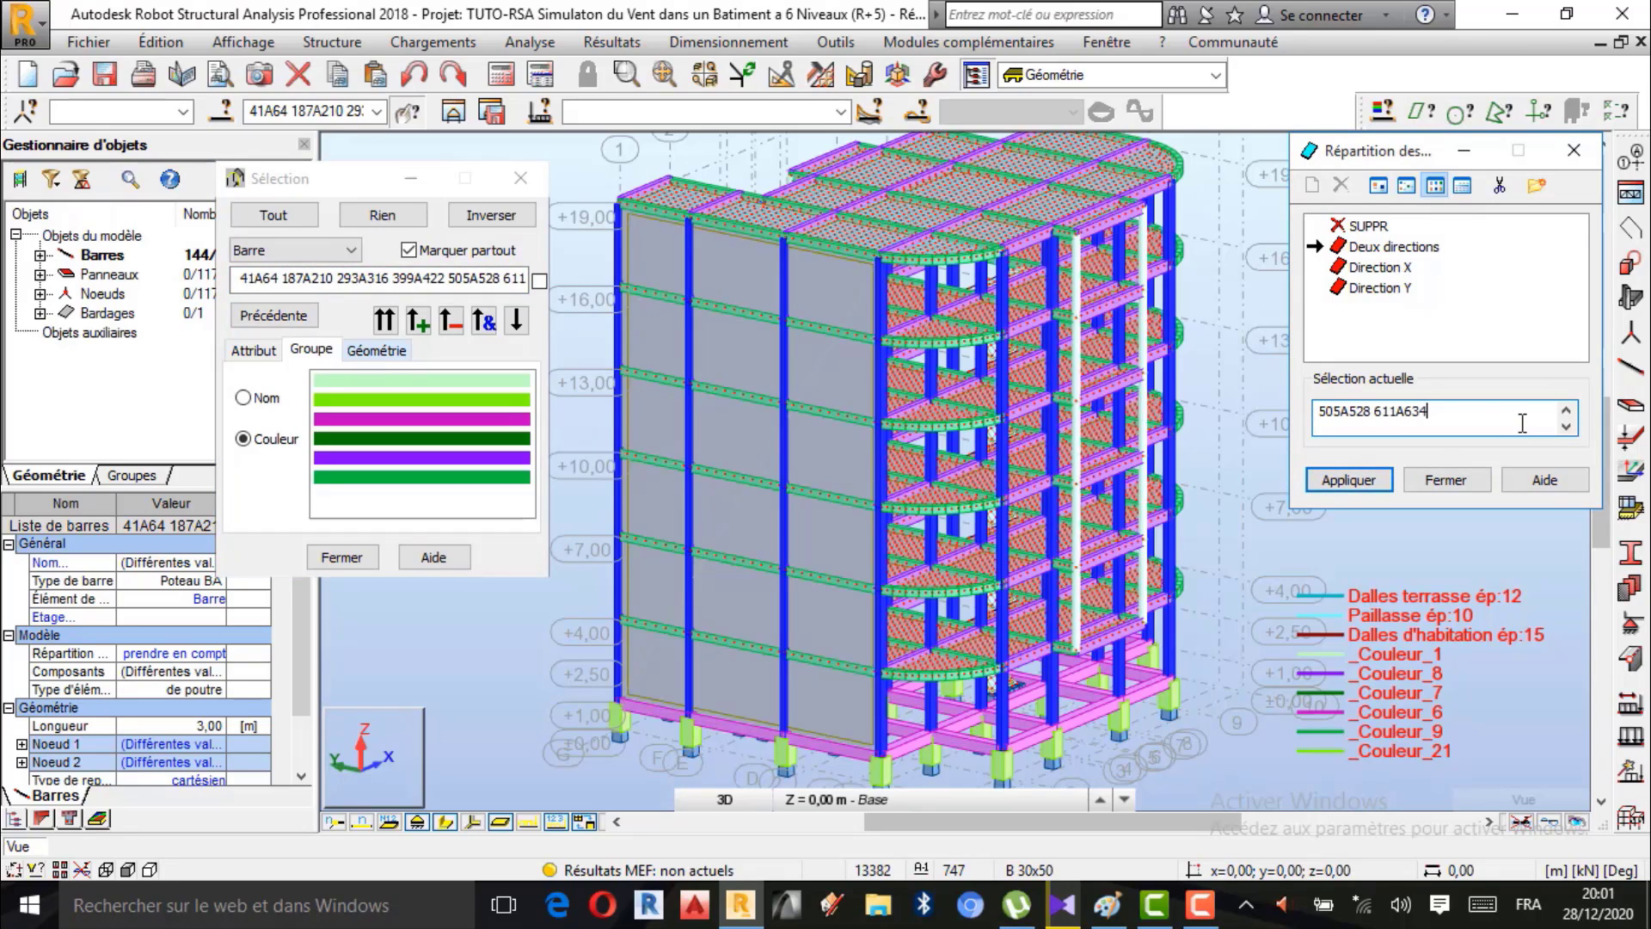
left_click_drag(1504, 417, 1265, 404)
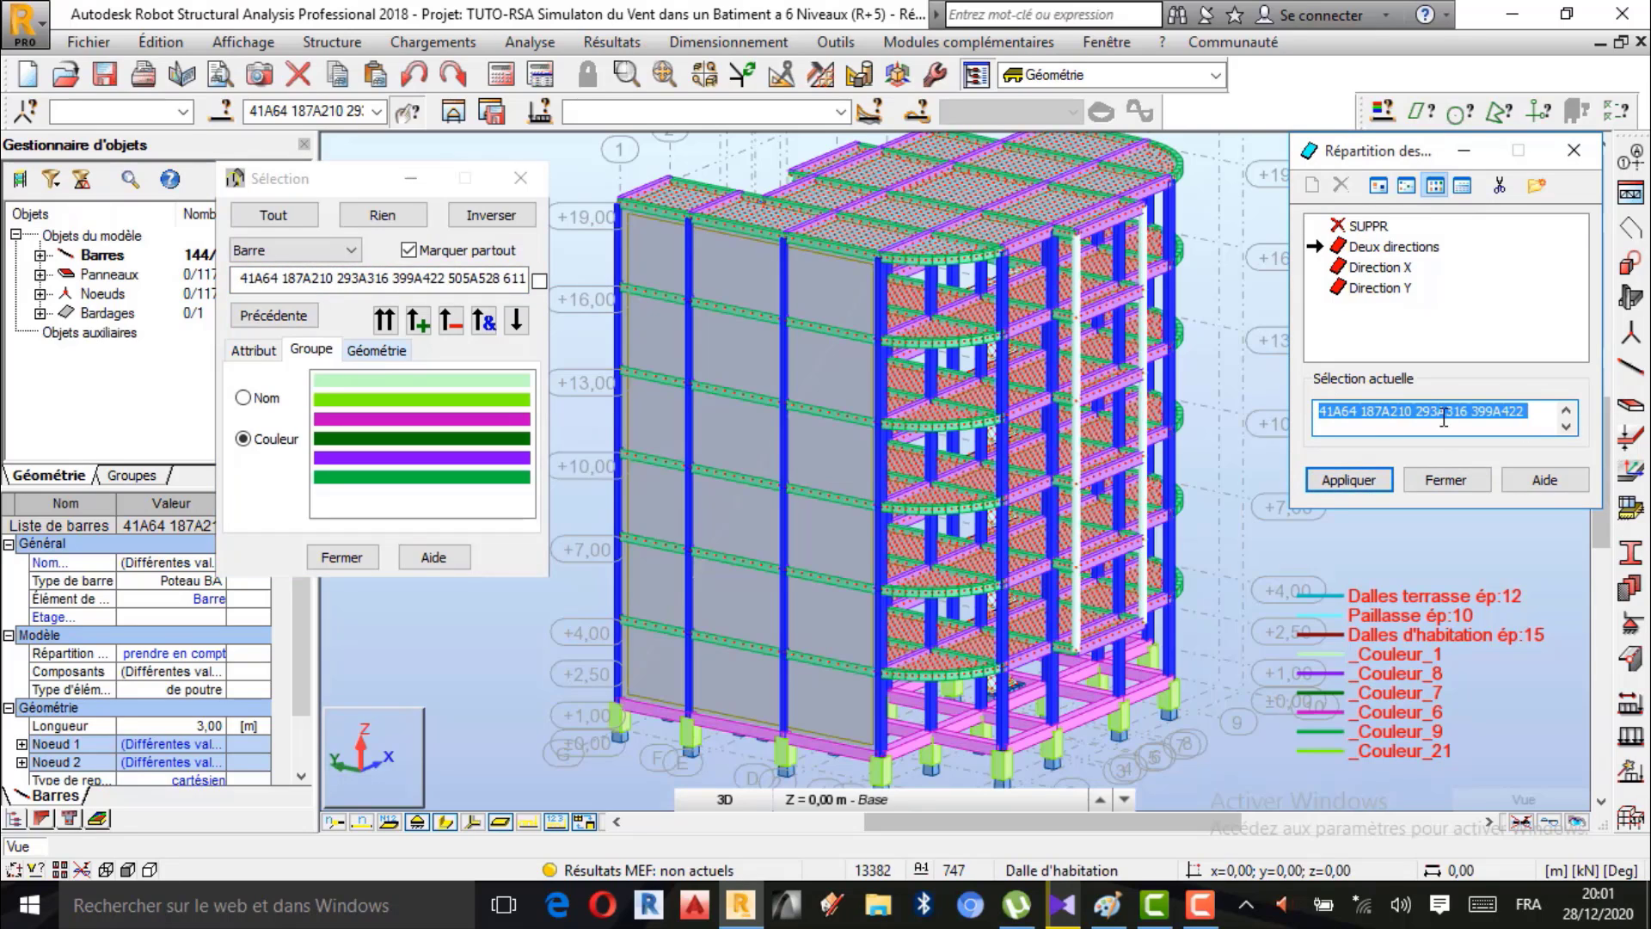
left_click_drag(1539, 411, 1233, 401)
type("505A528 611A634")
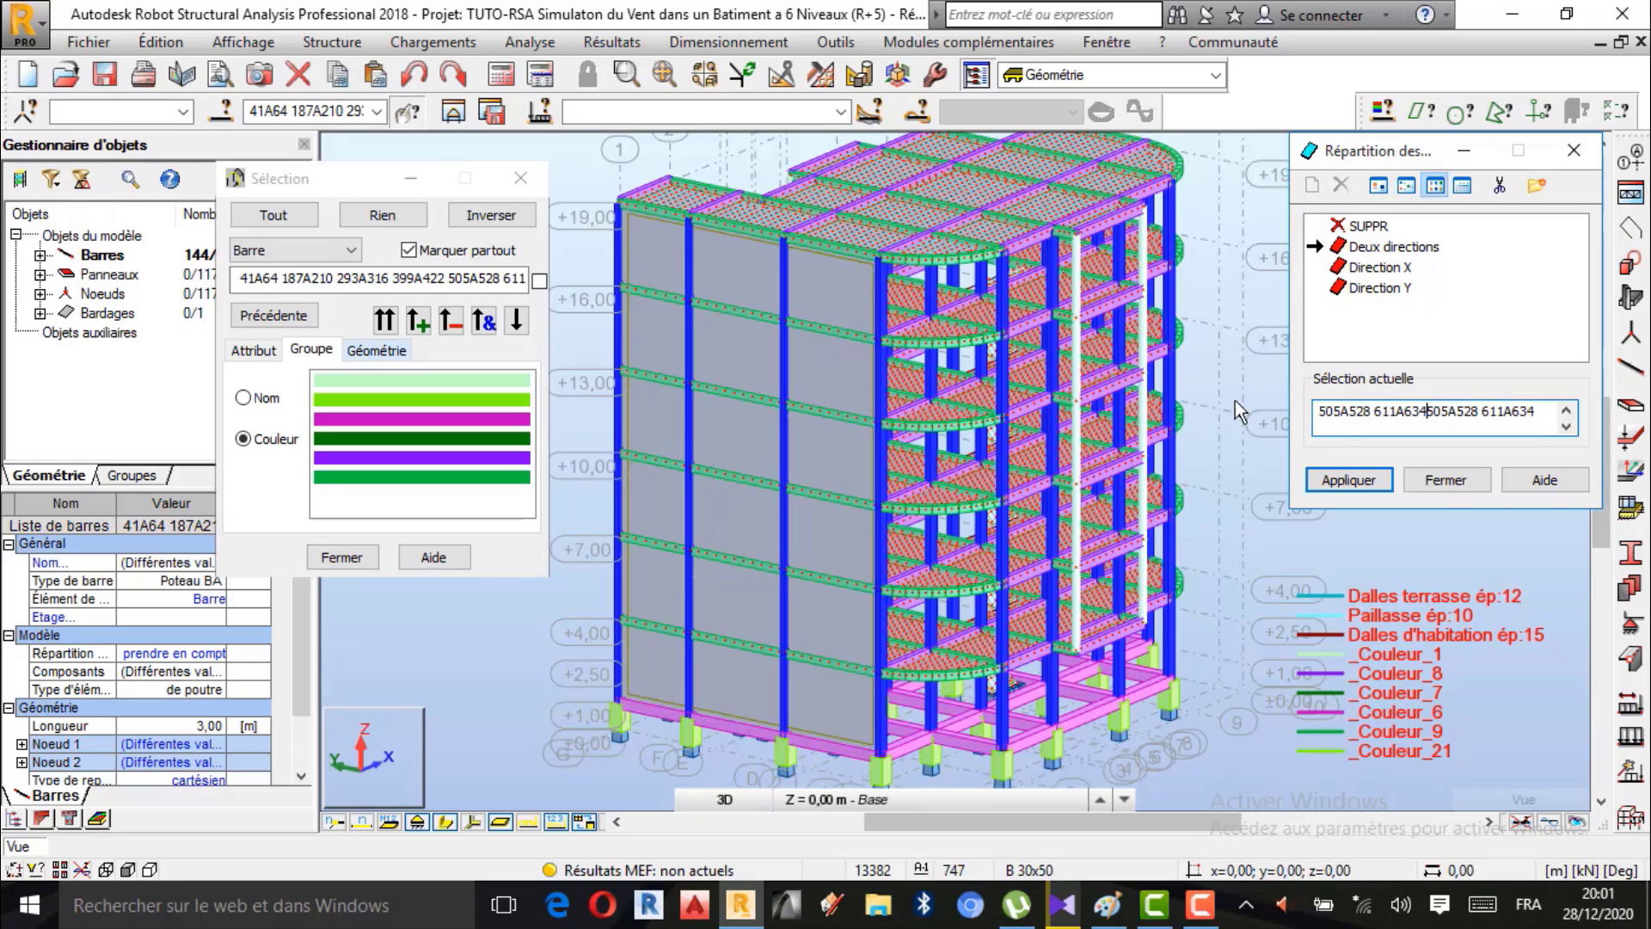
left_click(1350, 483)
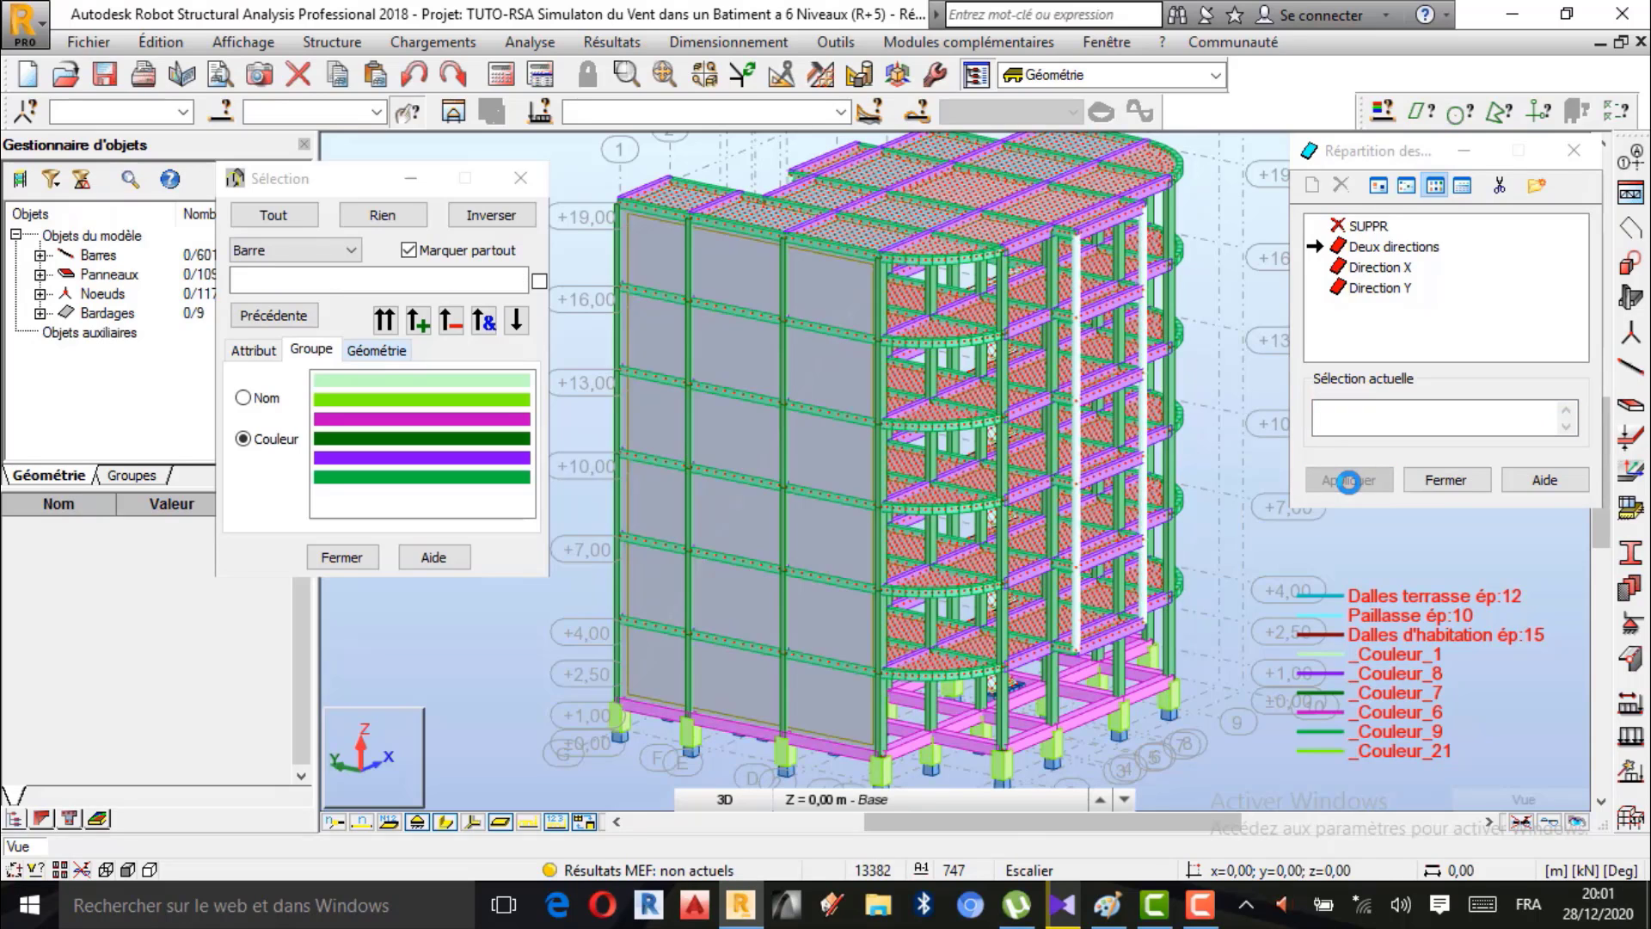
left_click(1422, 478)
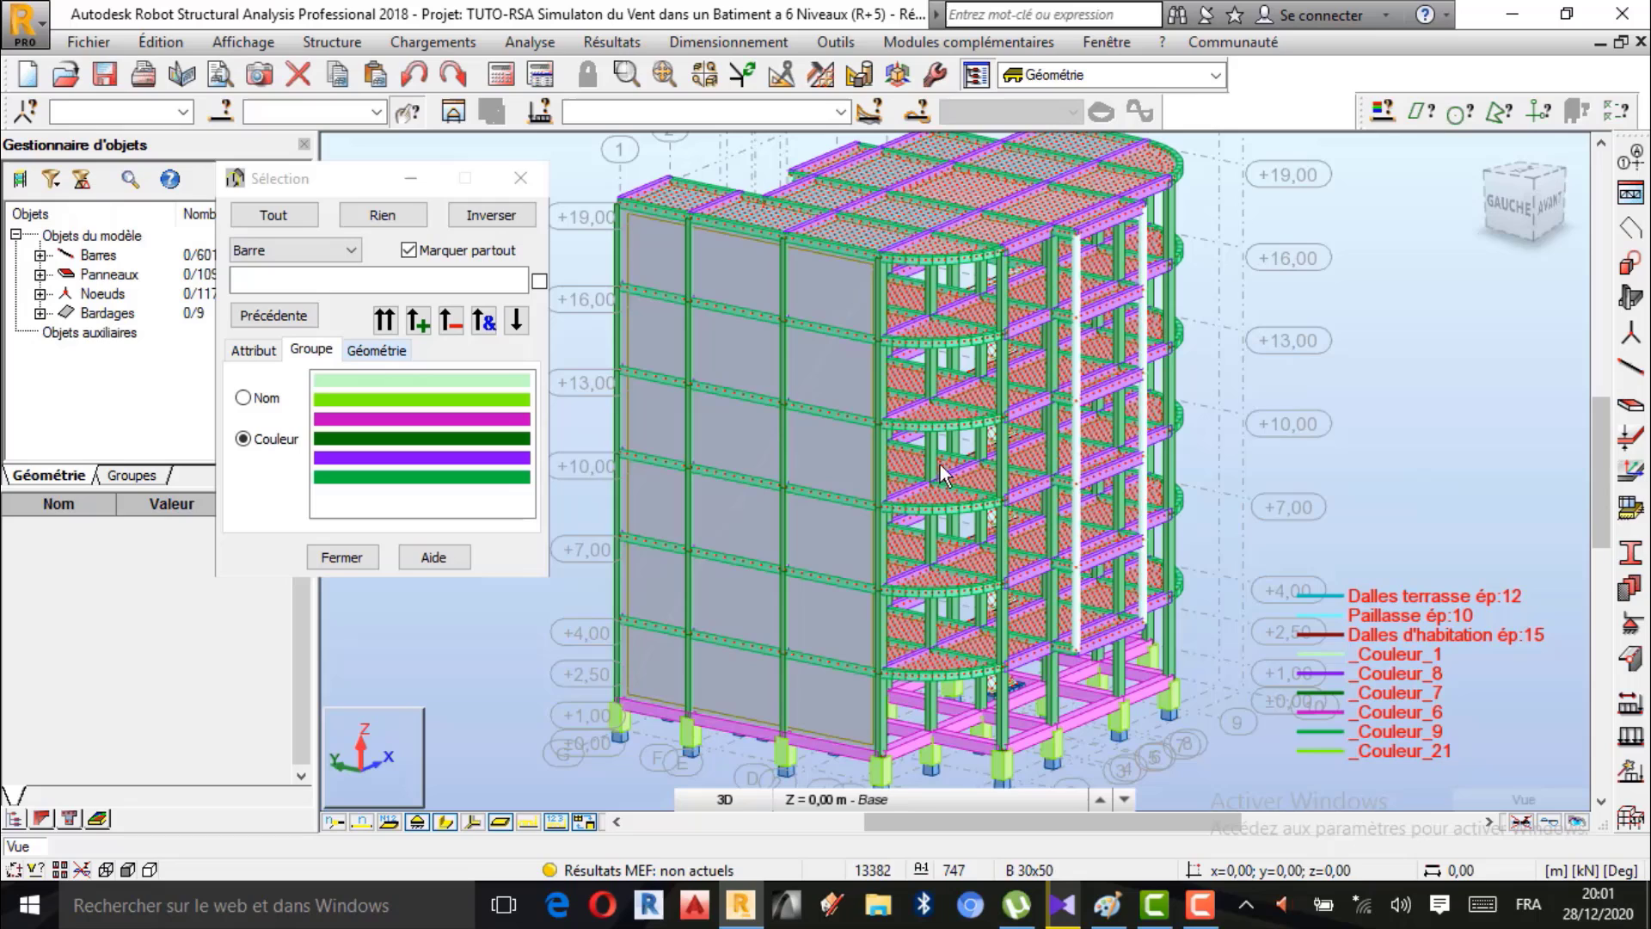
left_click(343, 557)
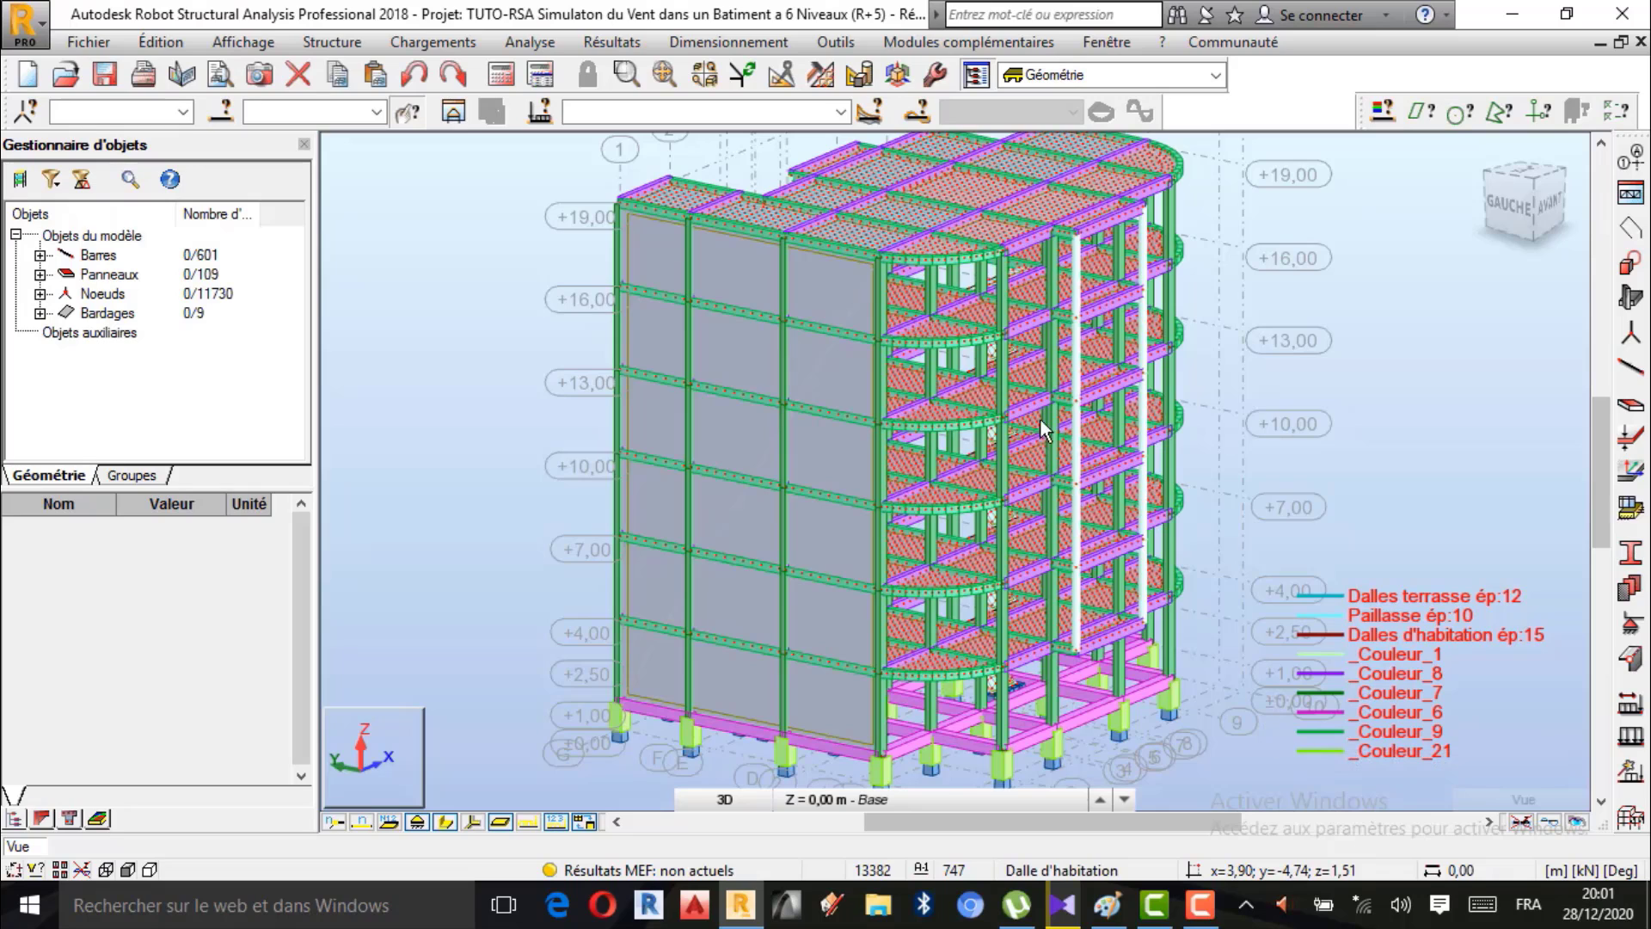
Open the wind load generation settings from the wind load simulation commands.
left_click(464, 48)
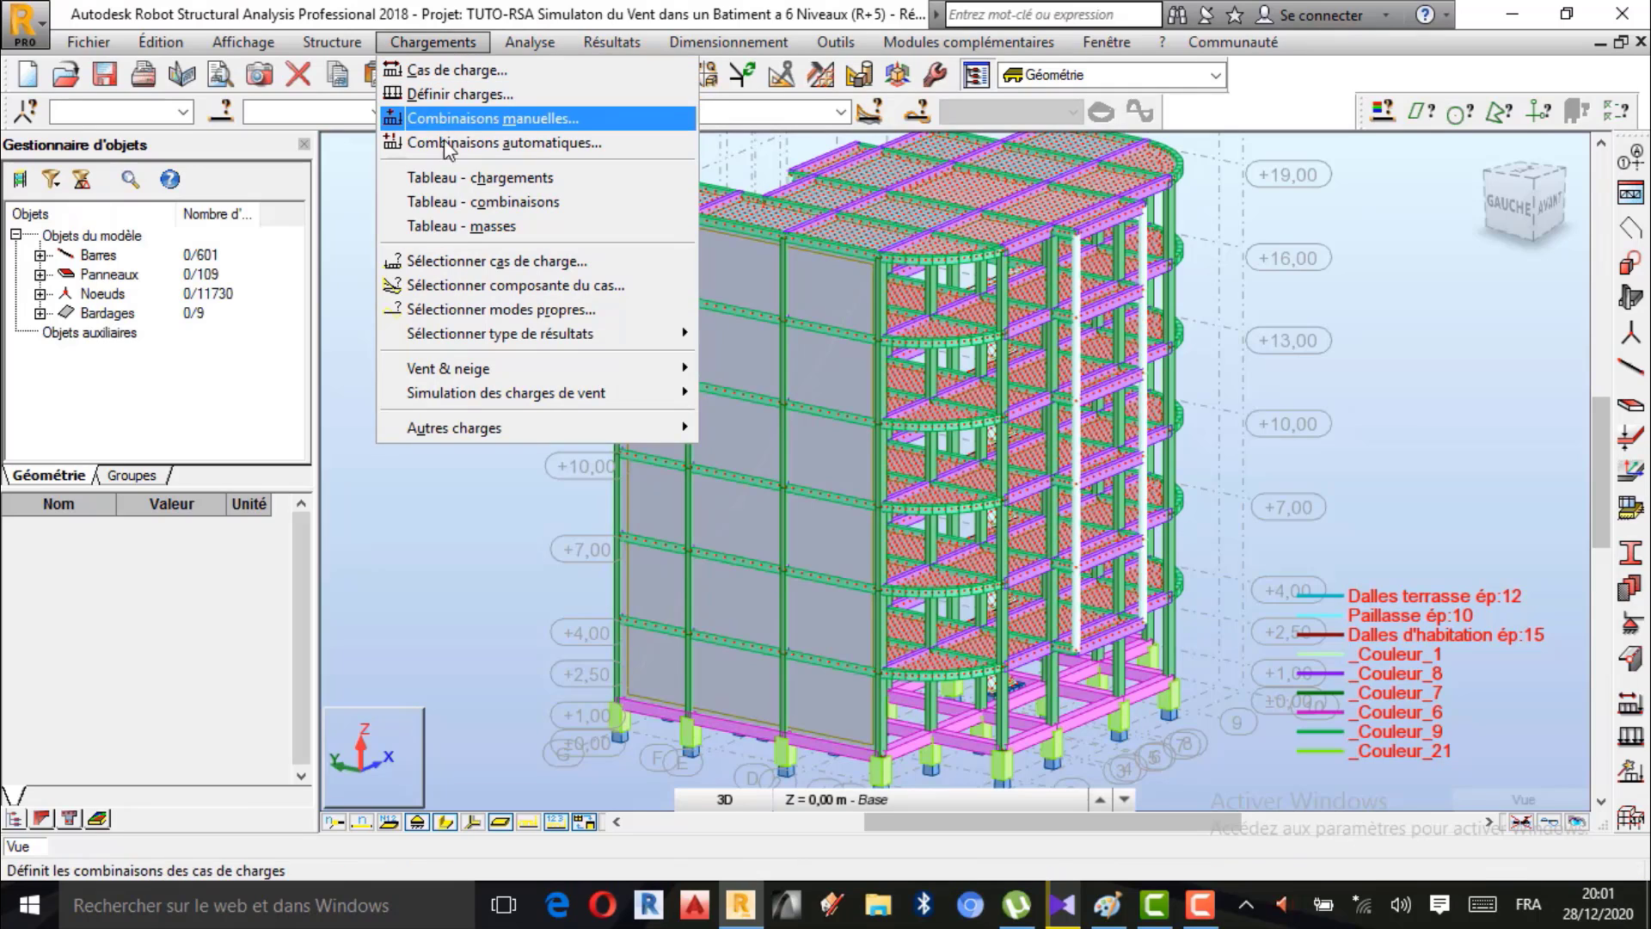
mouse_move(456, 394)
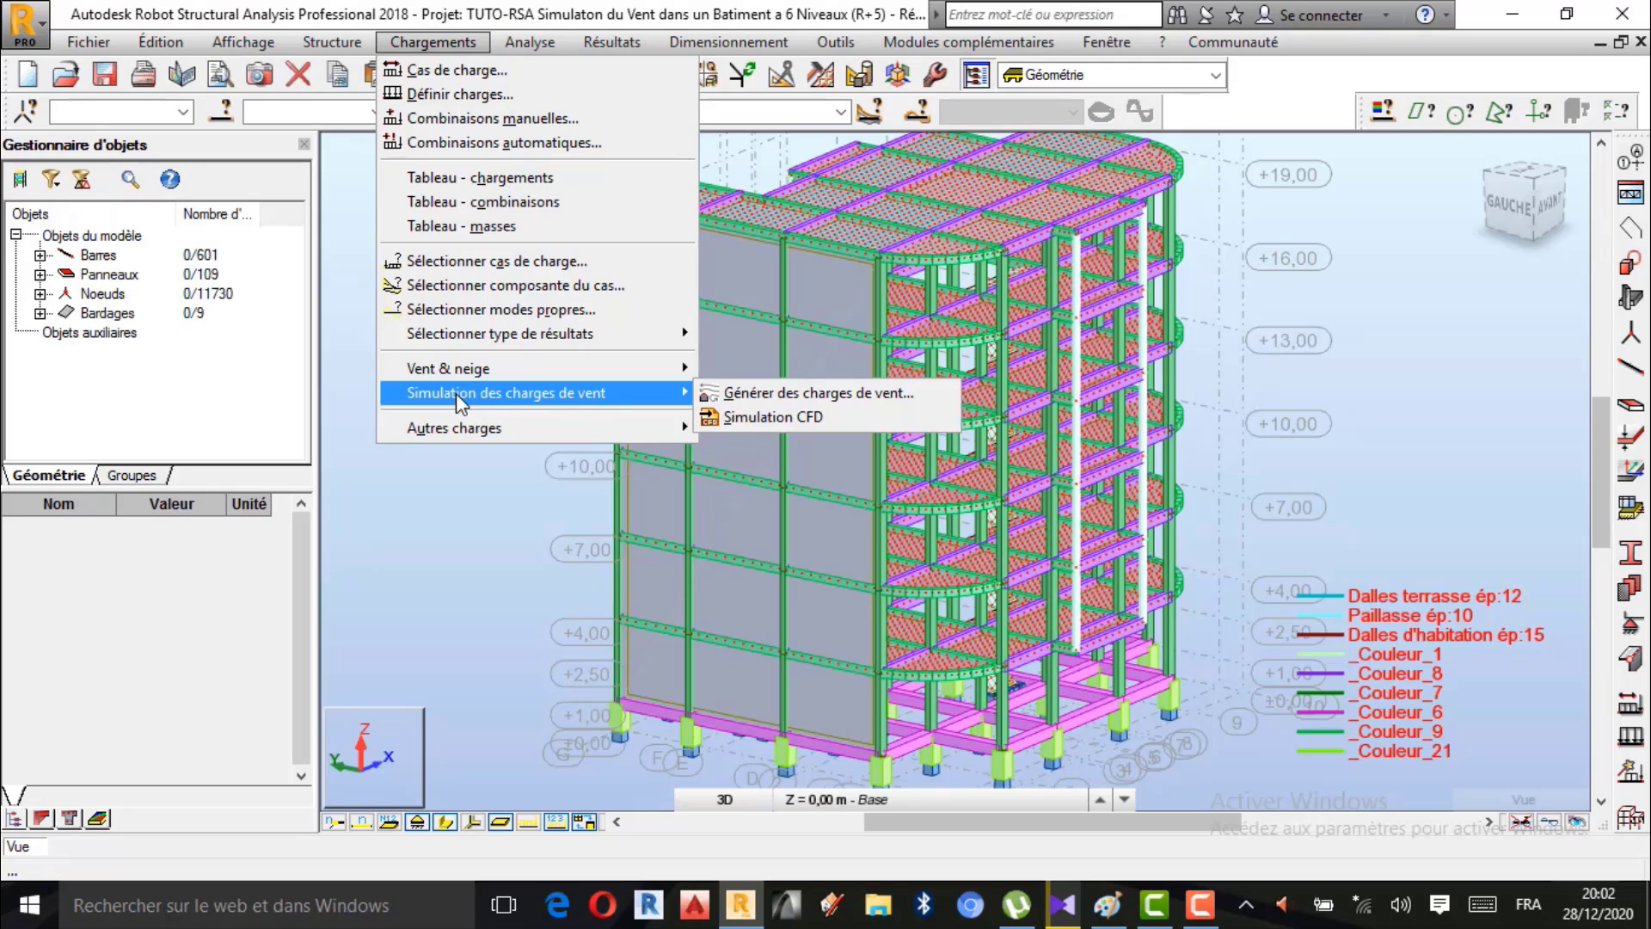
left_click(768, 397)
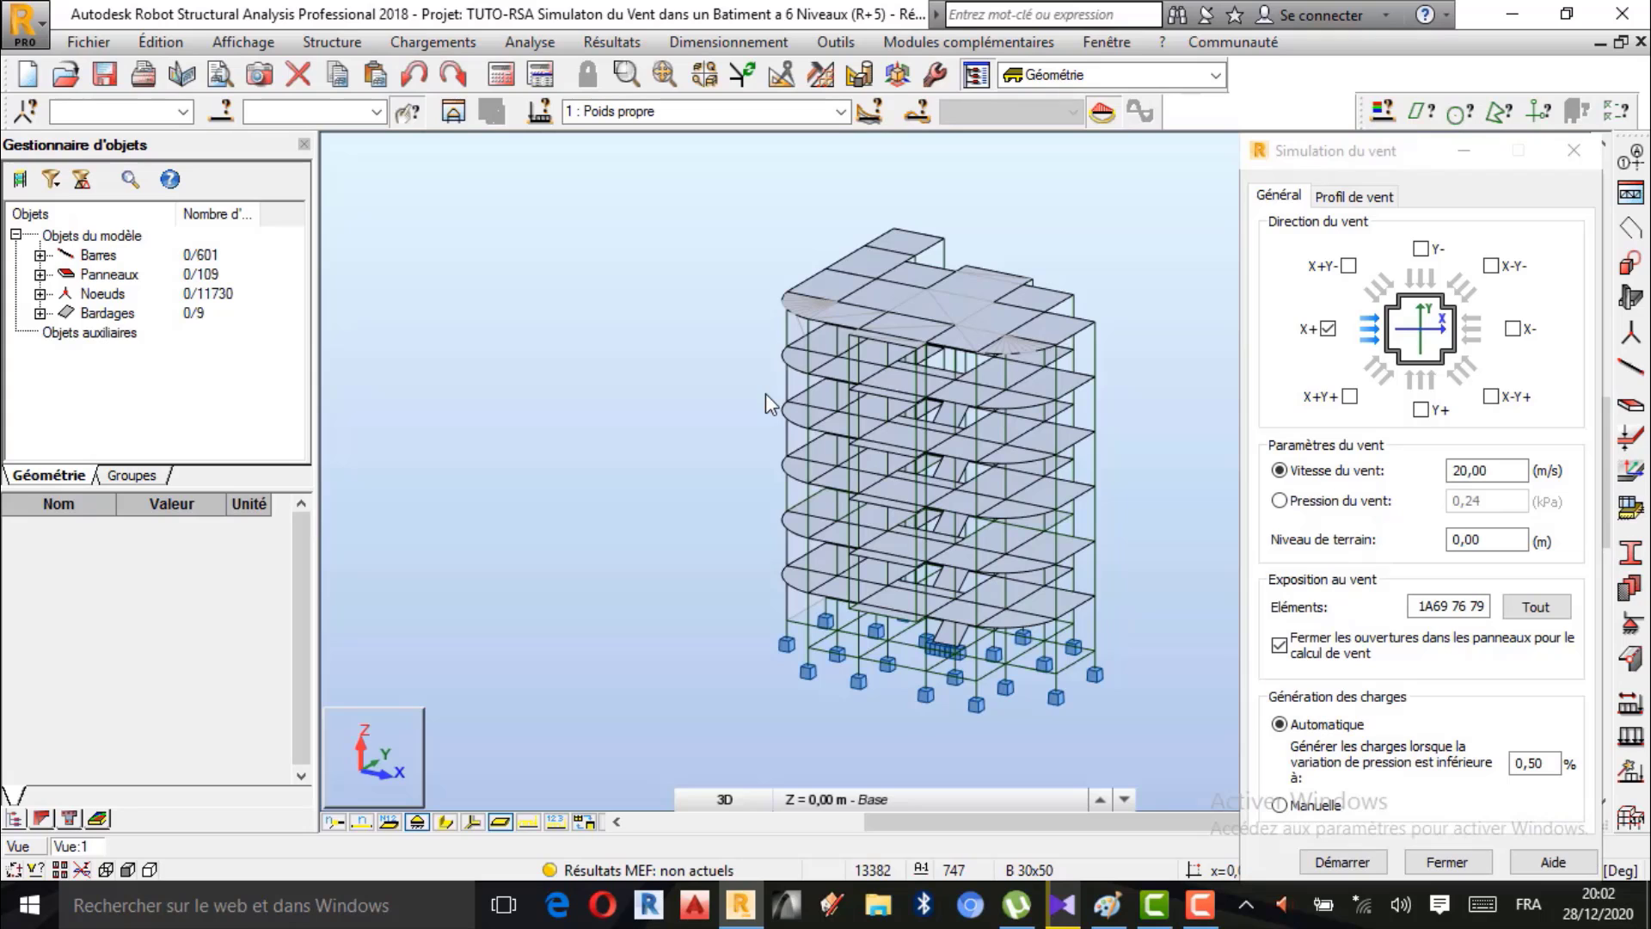
scroll(1084, 485, "up", 3)
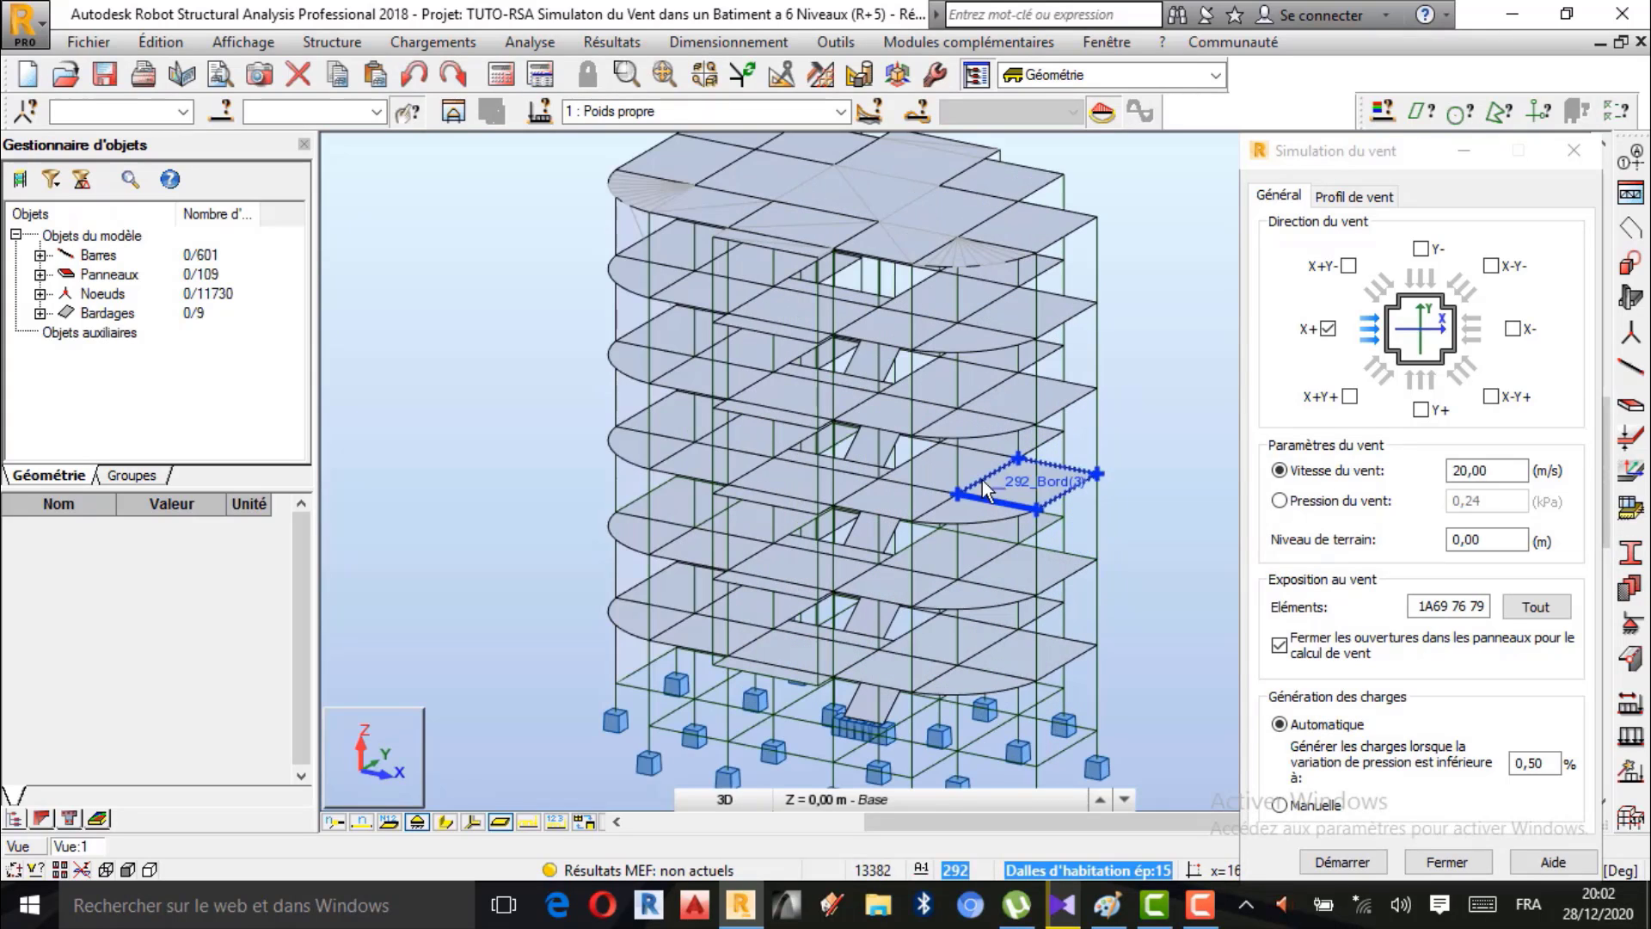
scroll(982, 480, "down", 2)
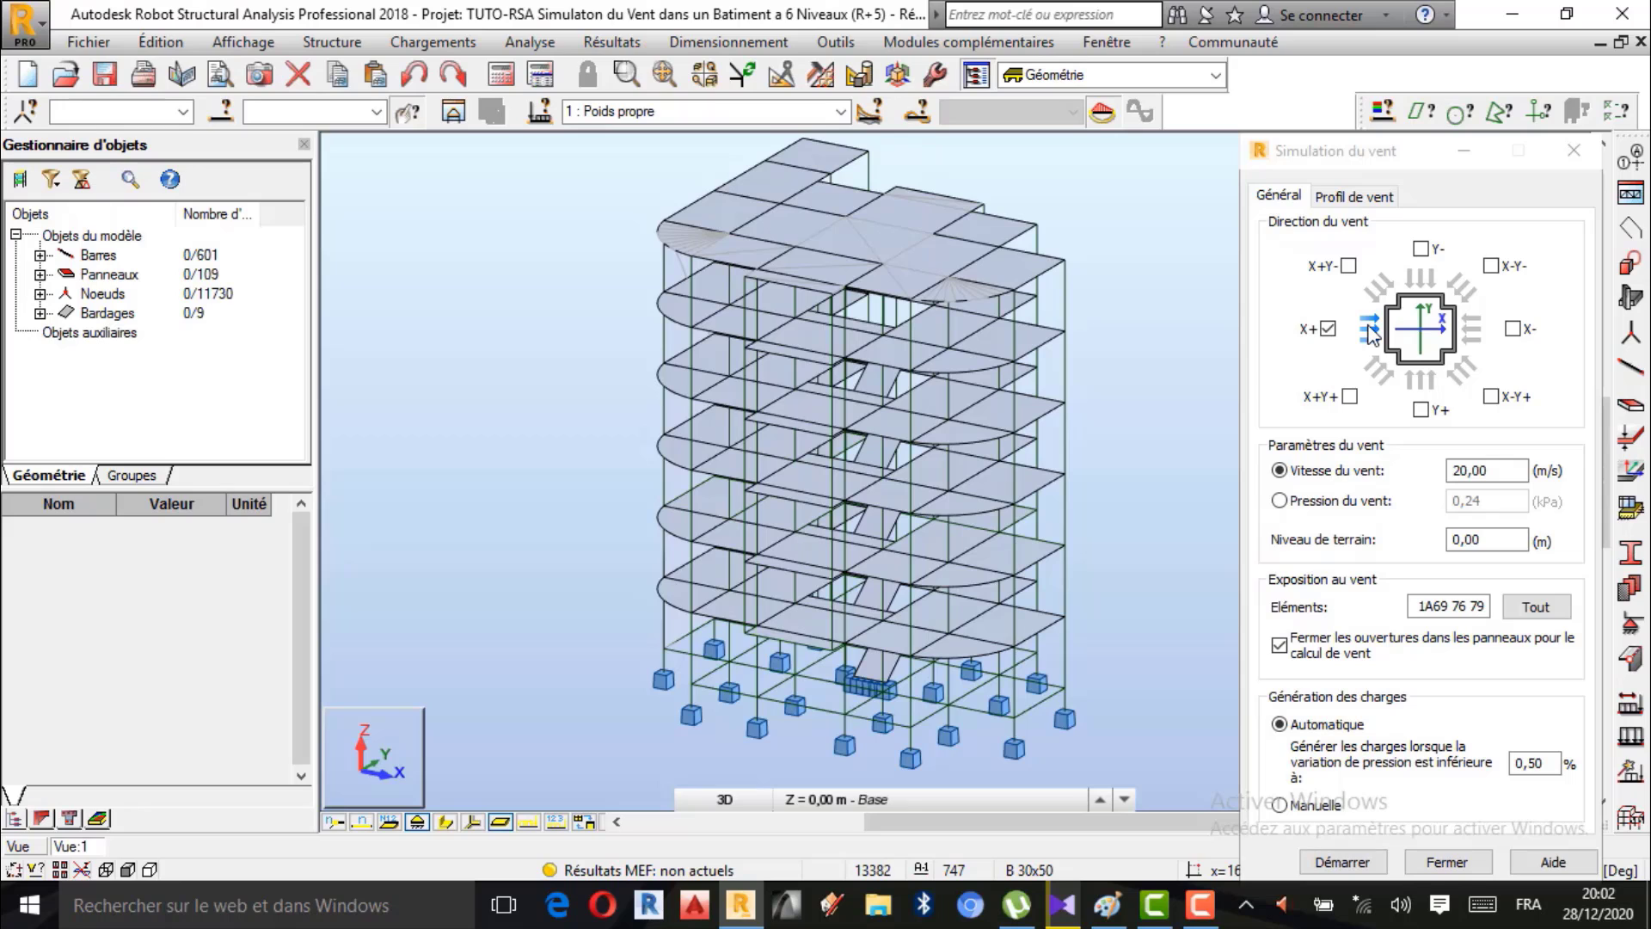
Switch to Paint to review the plan sketch with its 16 m and 14 m sides and wind arrow, and return to Robot.
left_click(1116, 922)
scroll(940, 634, "down", 4)
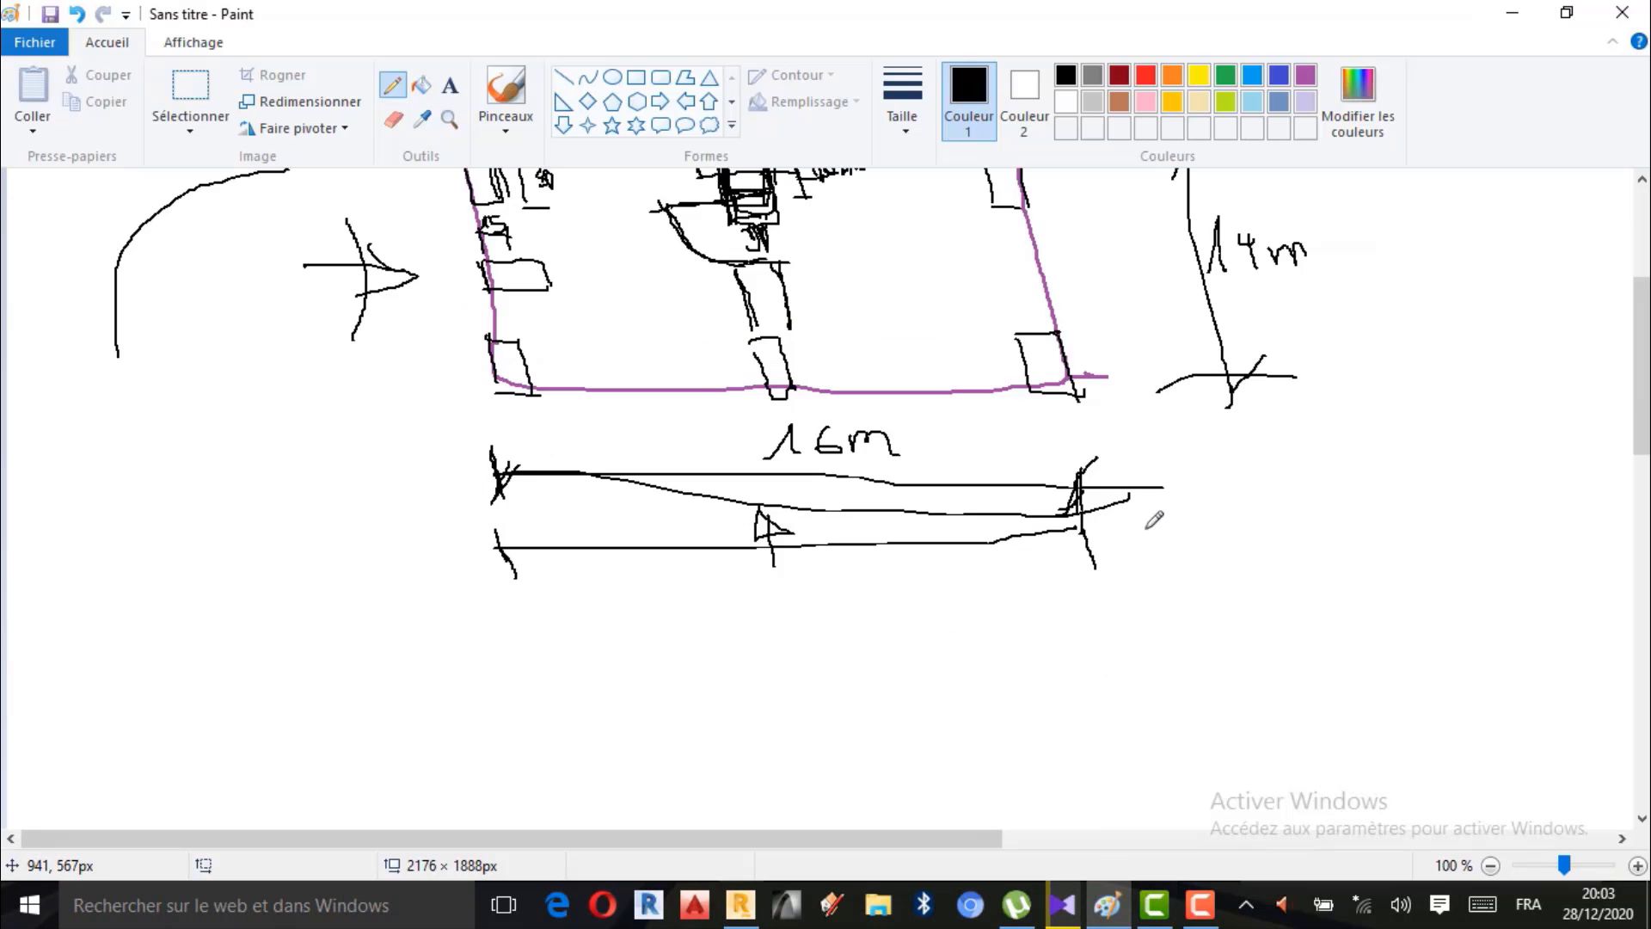
scroll(591, 438, "up", 4)
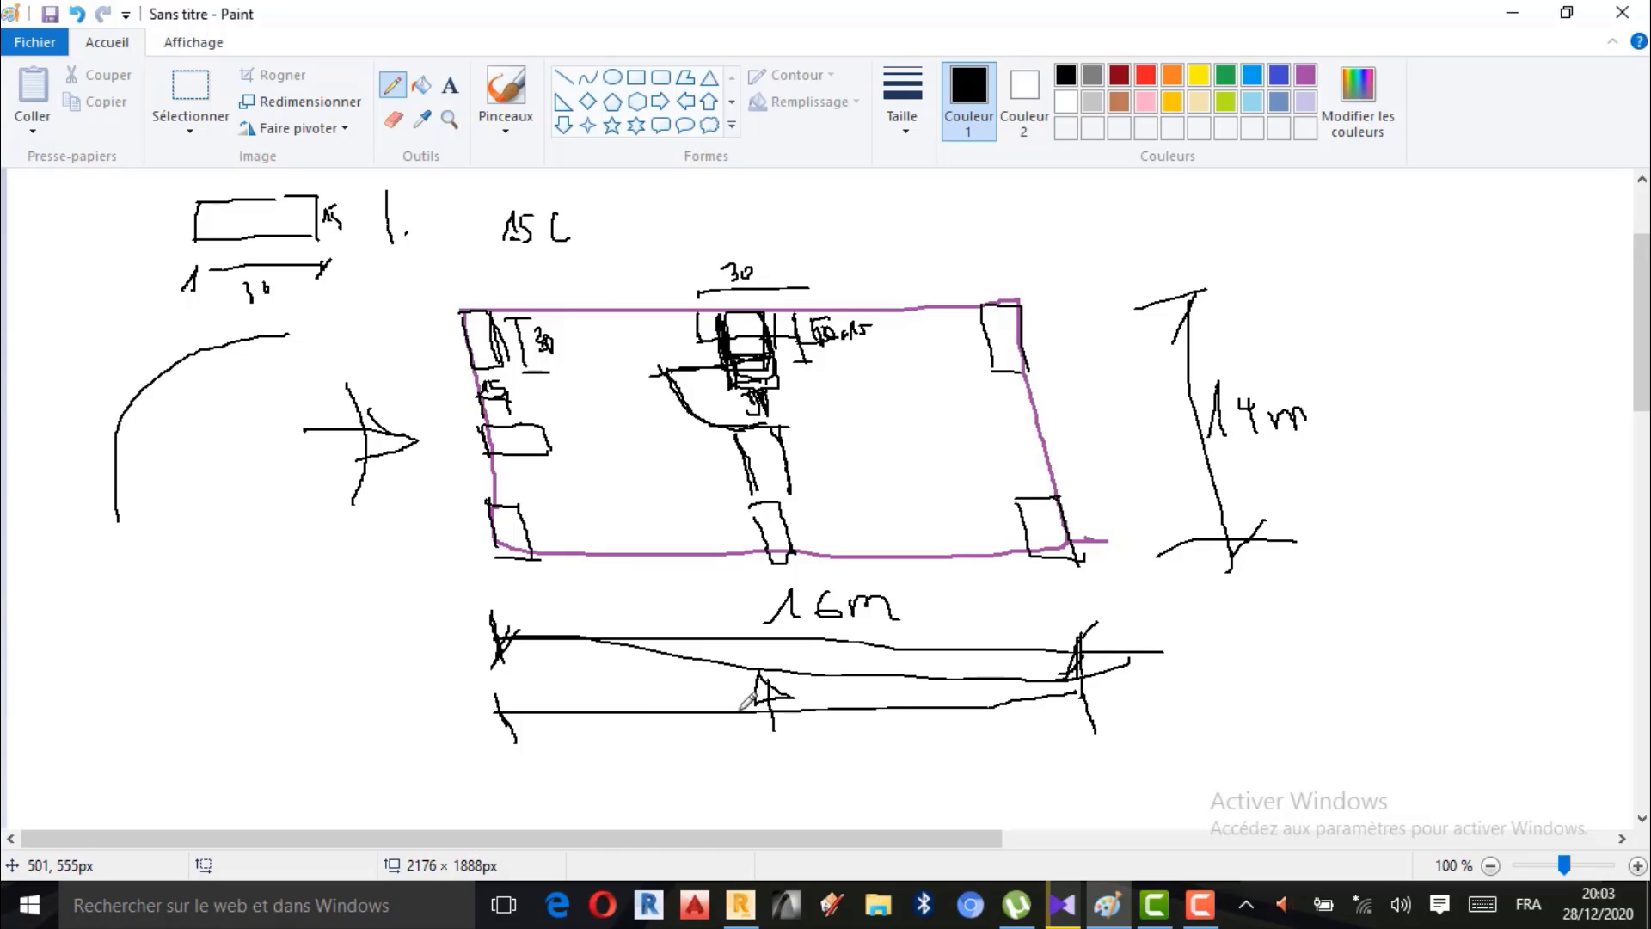
left_click(1154, 904)
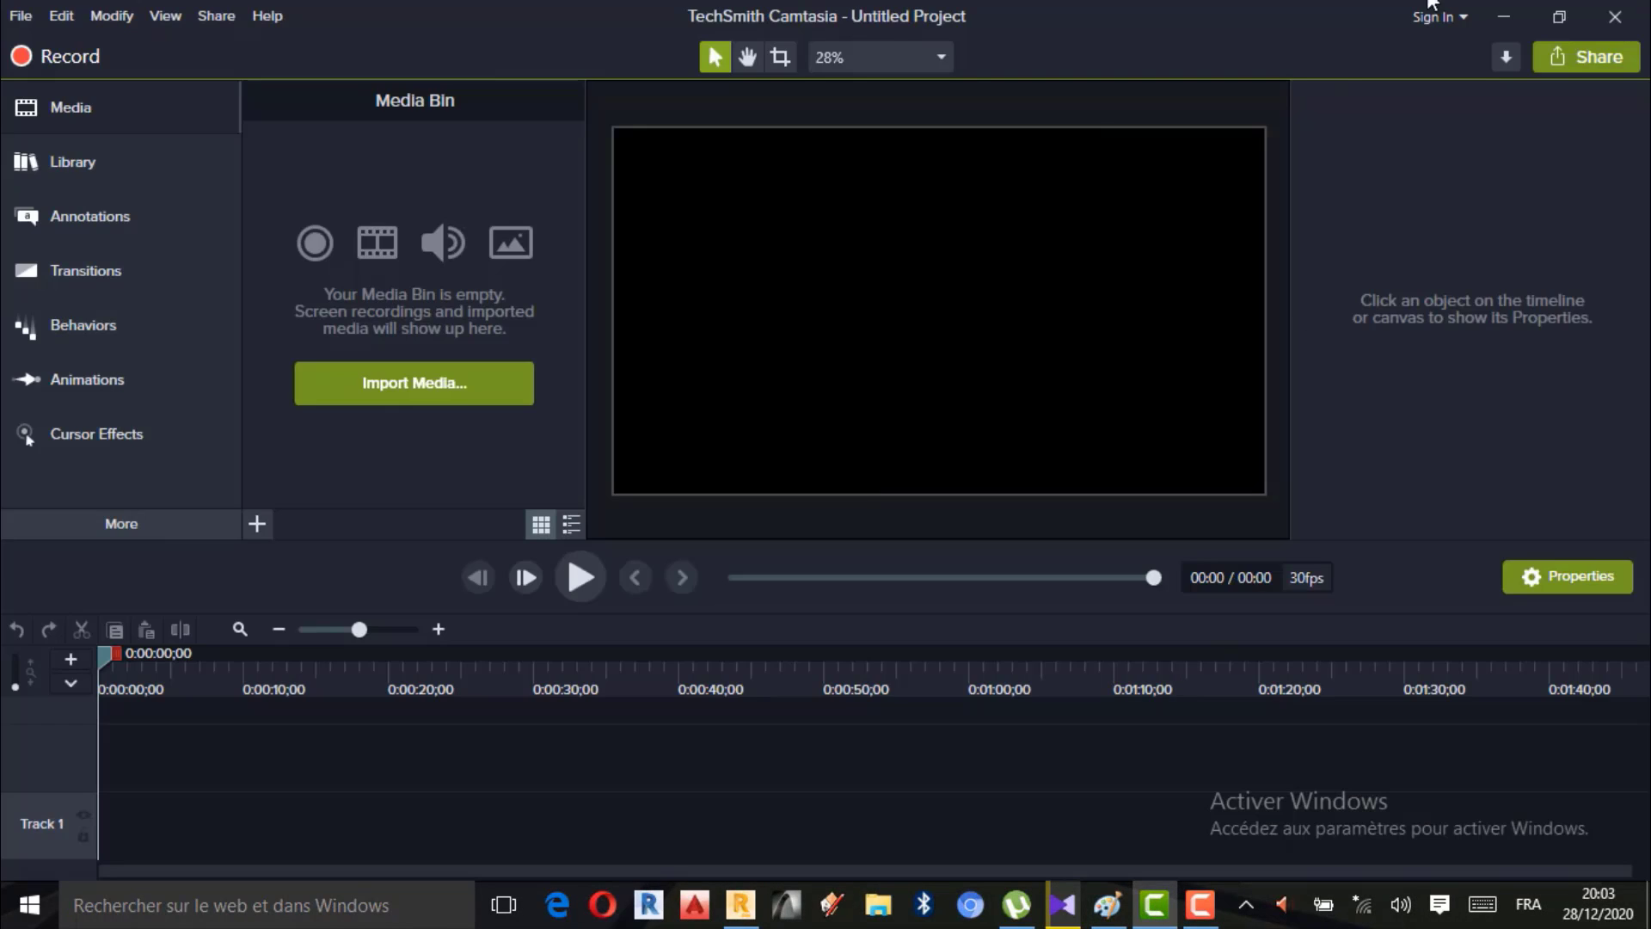
left_click(1507, 17)
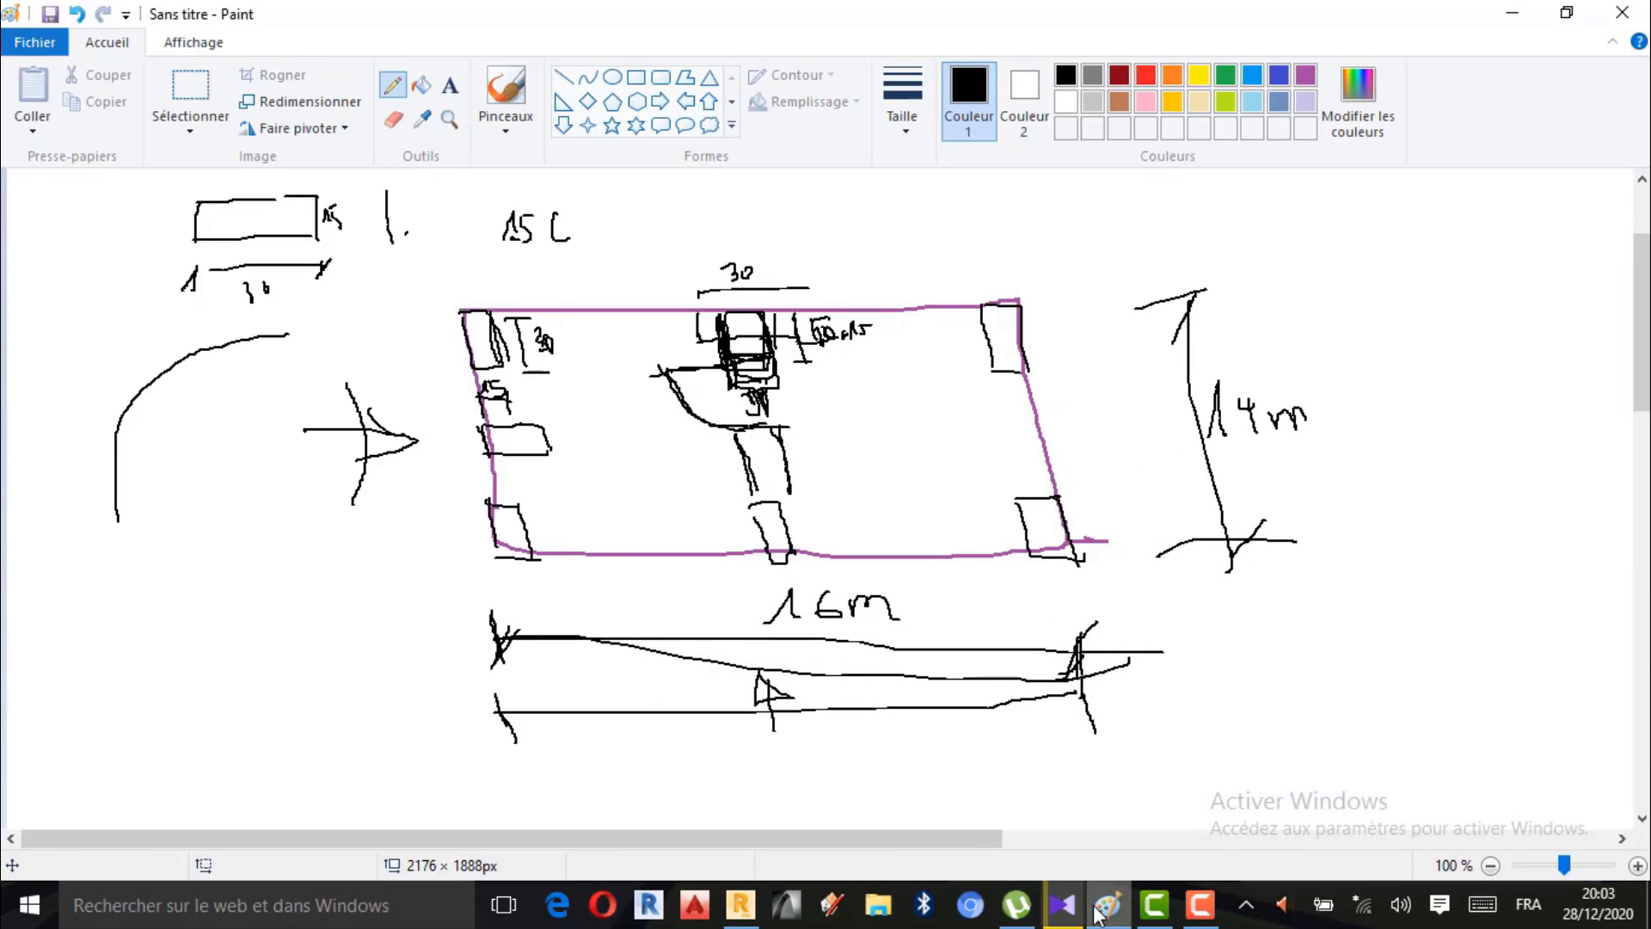
left_click(739, 904)
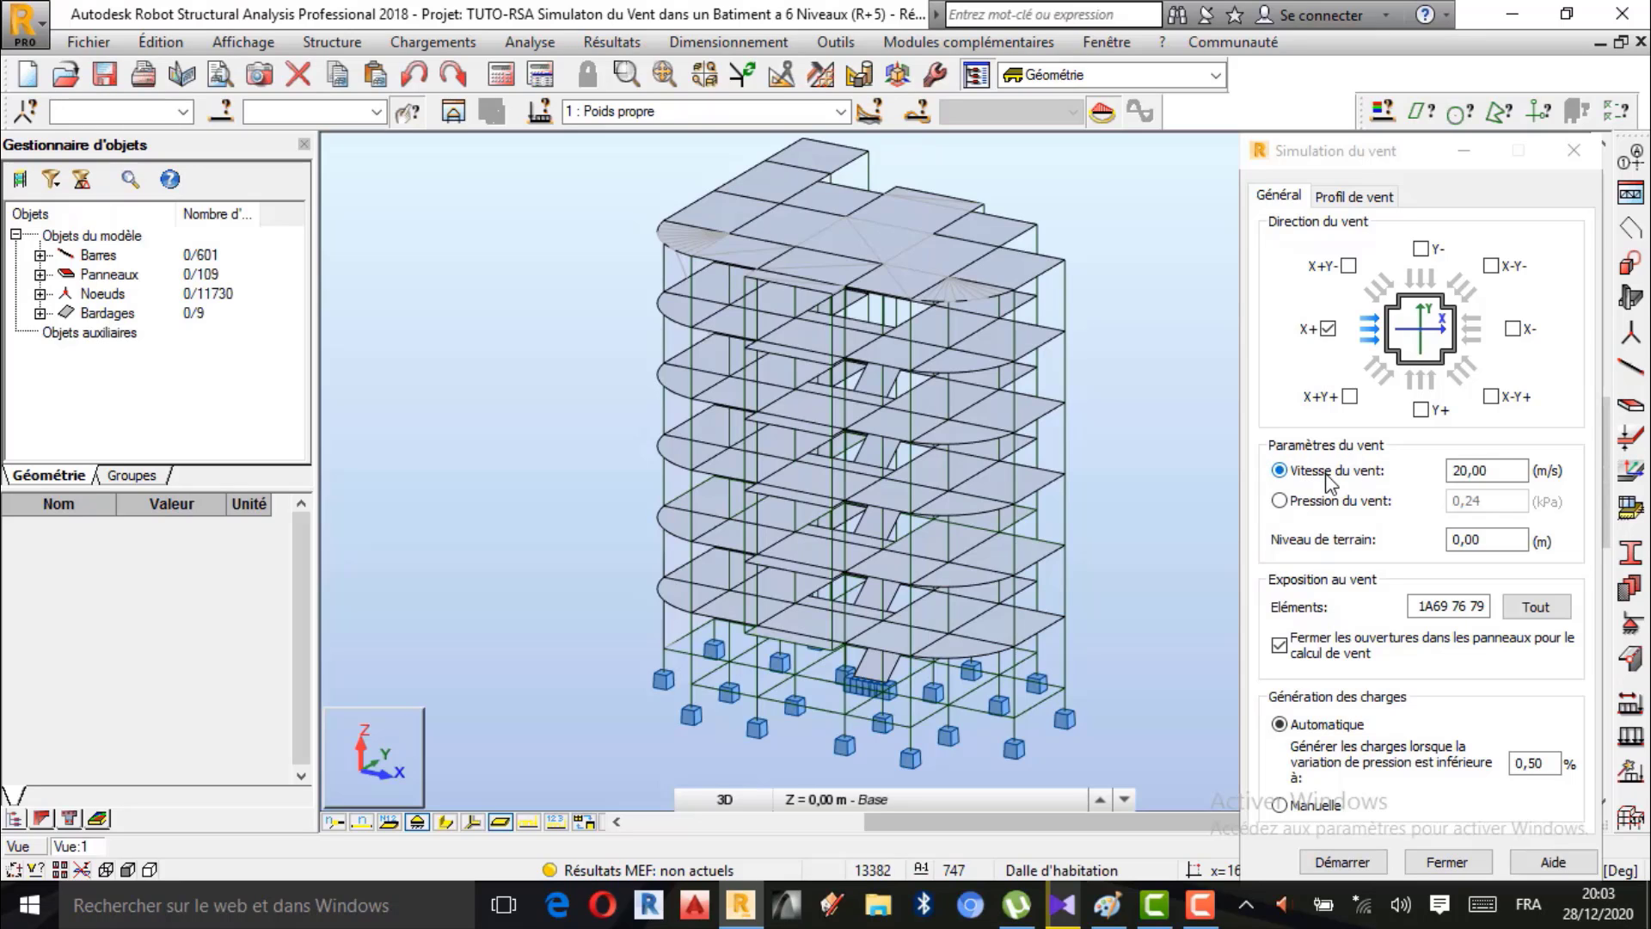
Set the wind speed for the simulation to 28 m/s.
left_click(1495, 472)
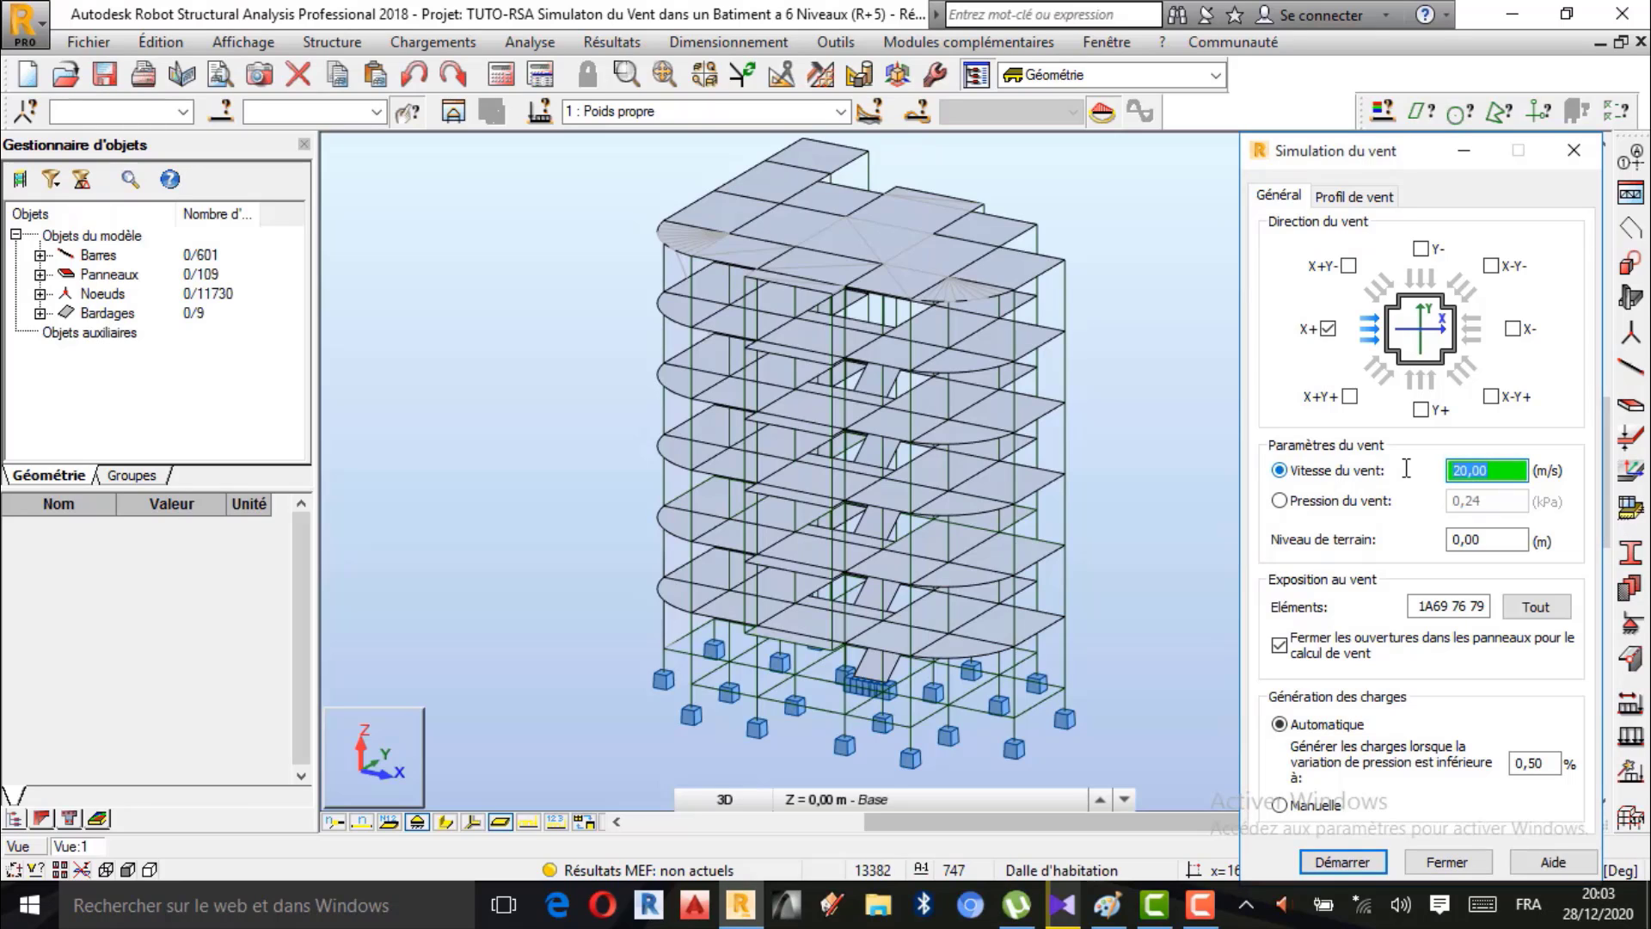
type("28")
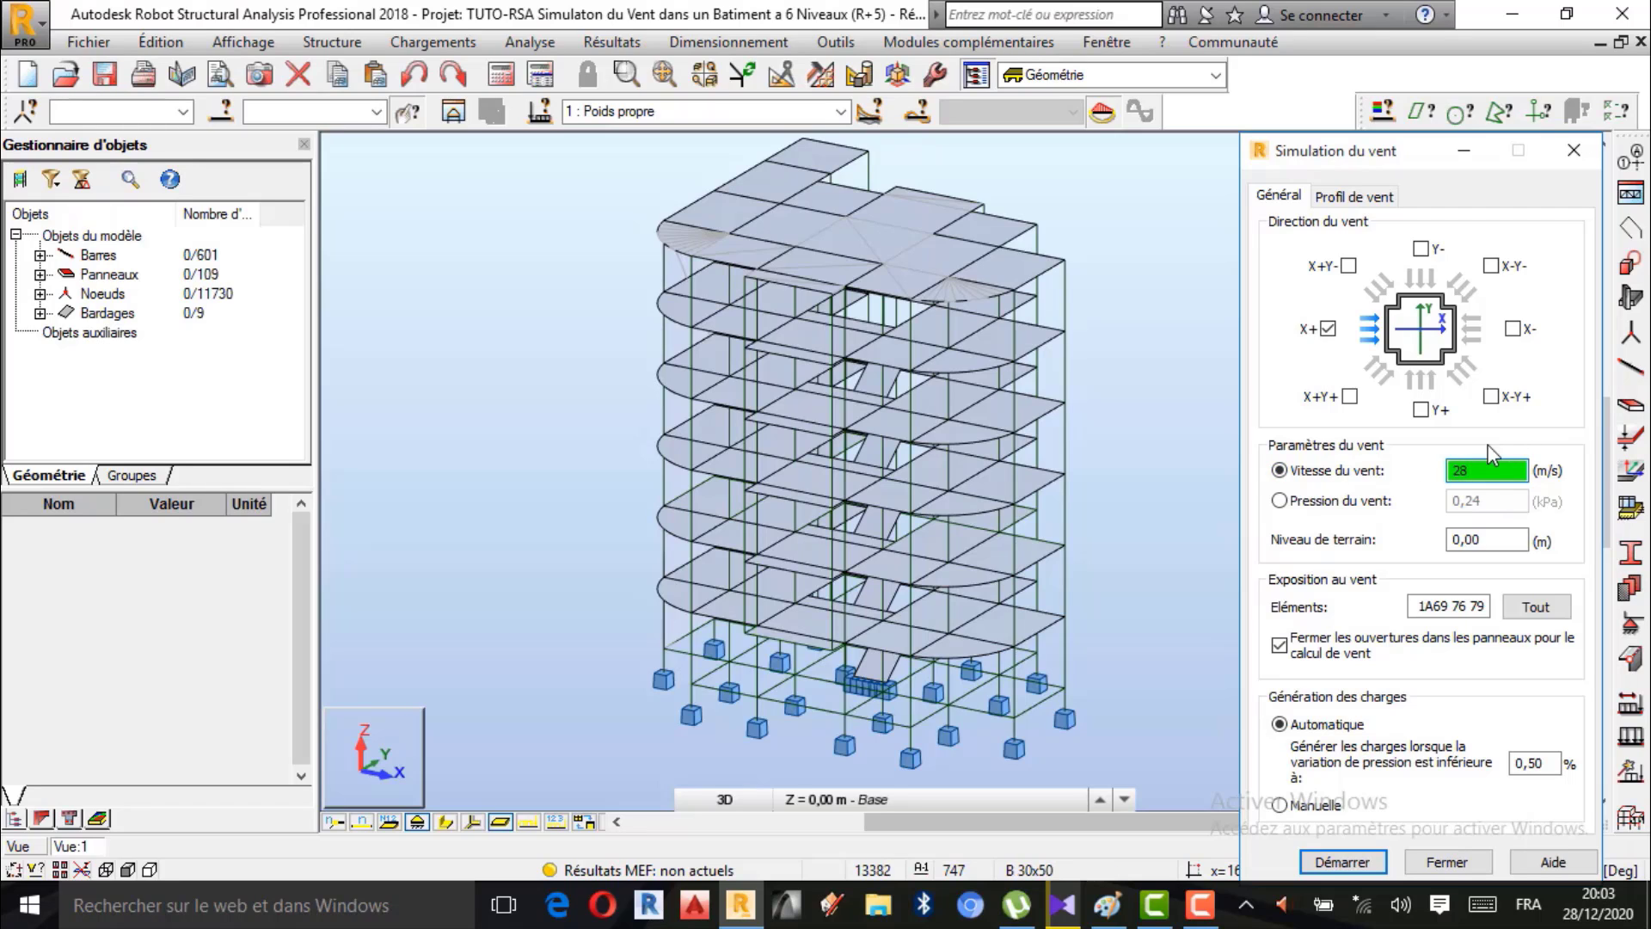
left_click(1201, 903)
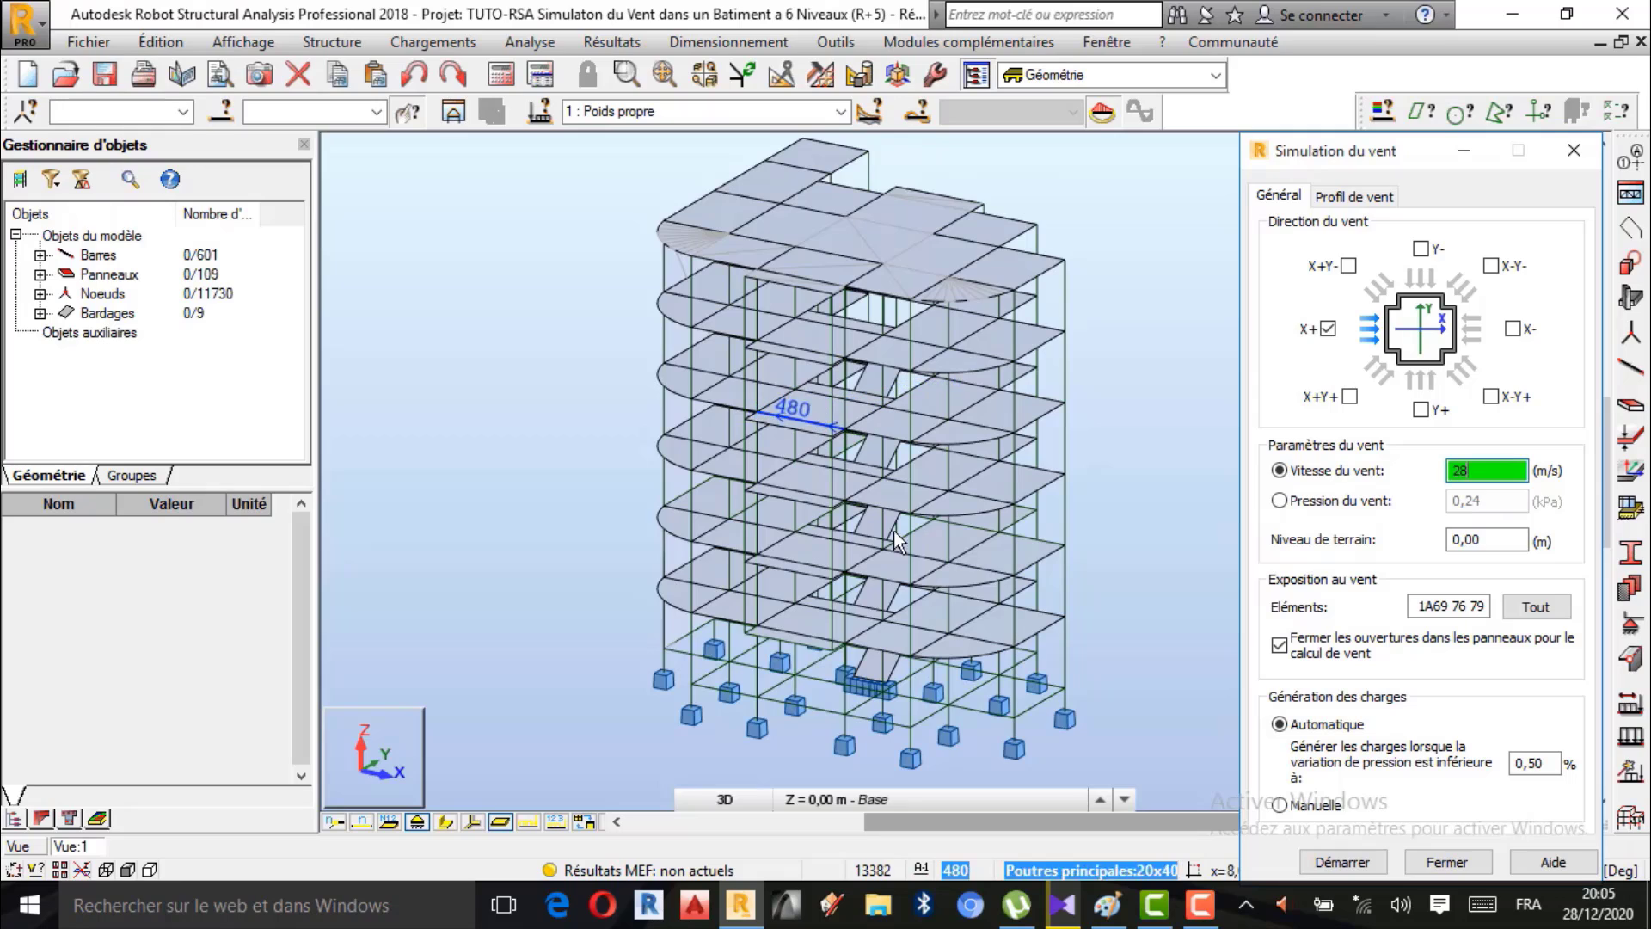
Select the rectangular columns by their dark green bar colour group and paste their number list into the elements exposed to wind.
double_click(1446, 610)
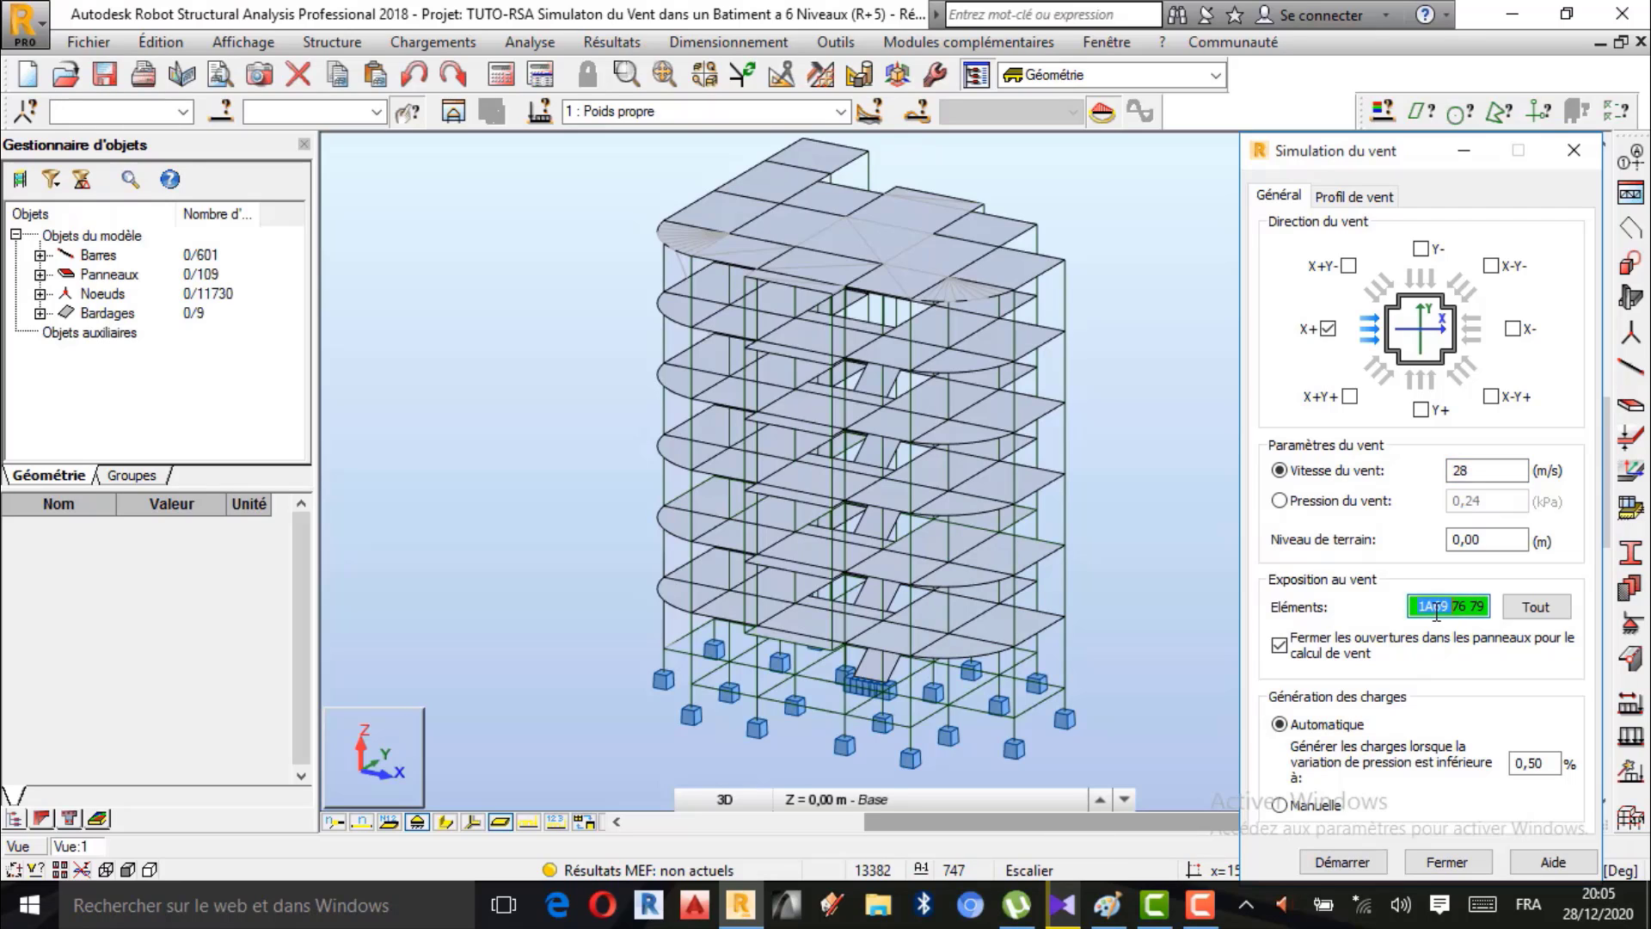
left_click(1453, 612)
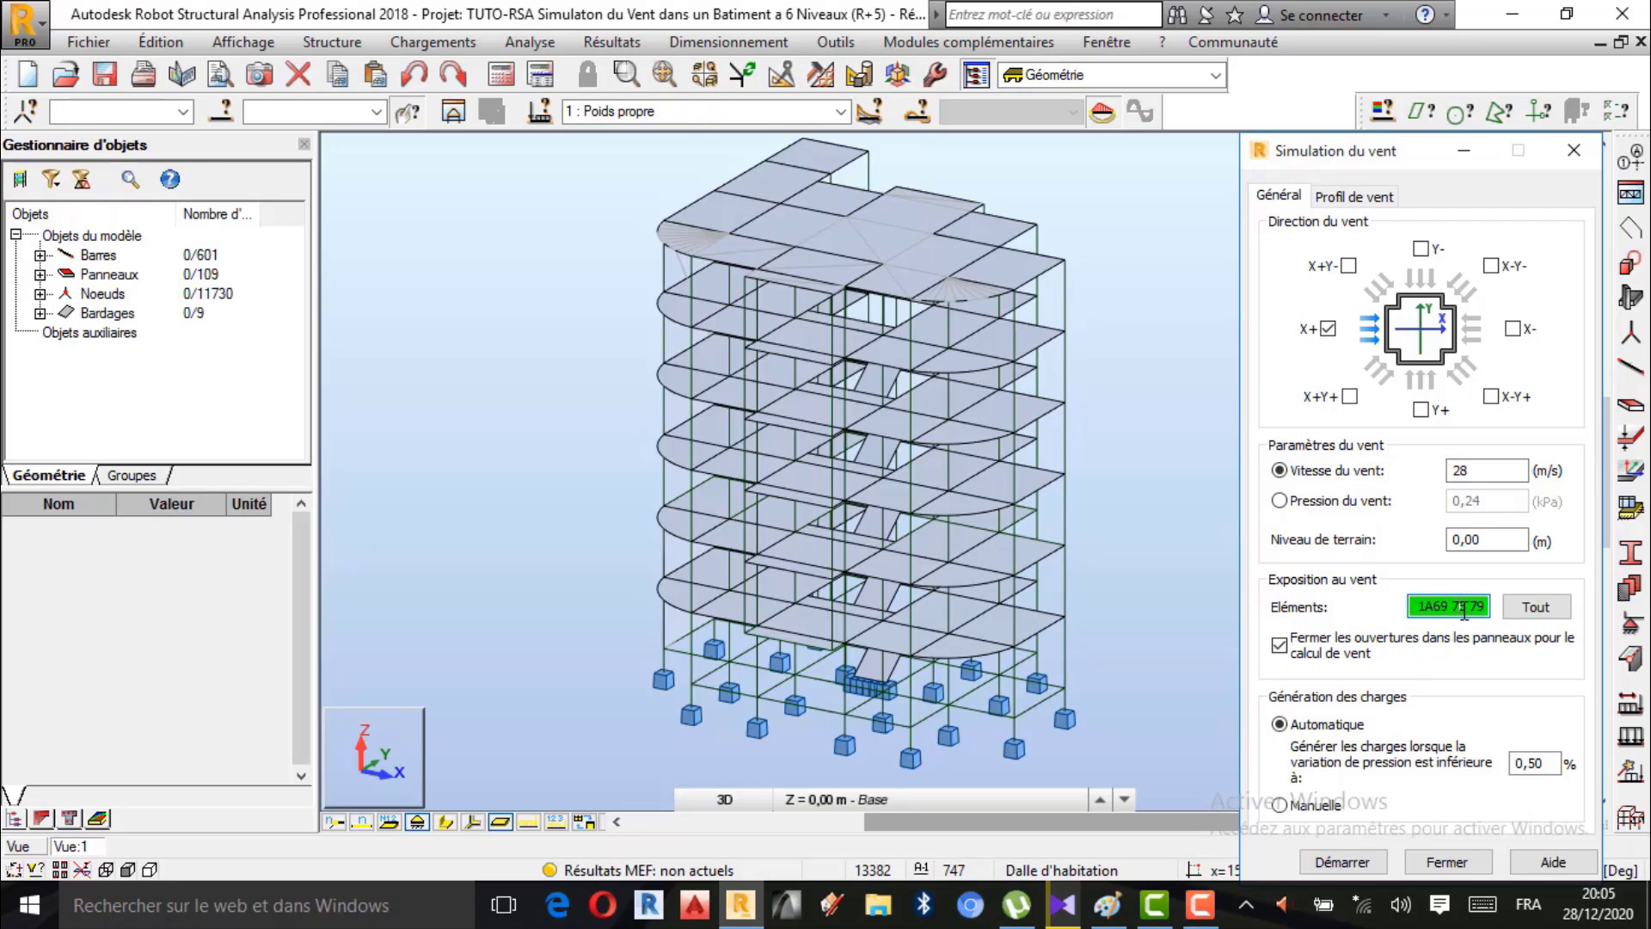
double_click(1462, 611)
left_click(1461, 611)
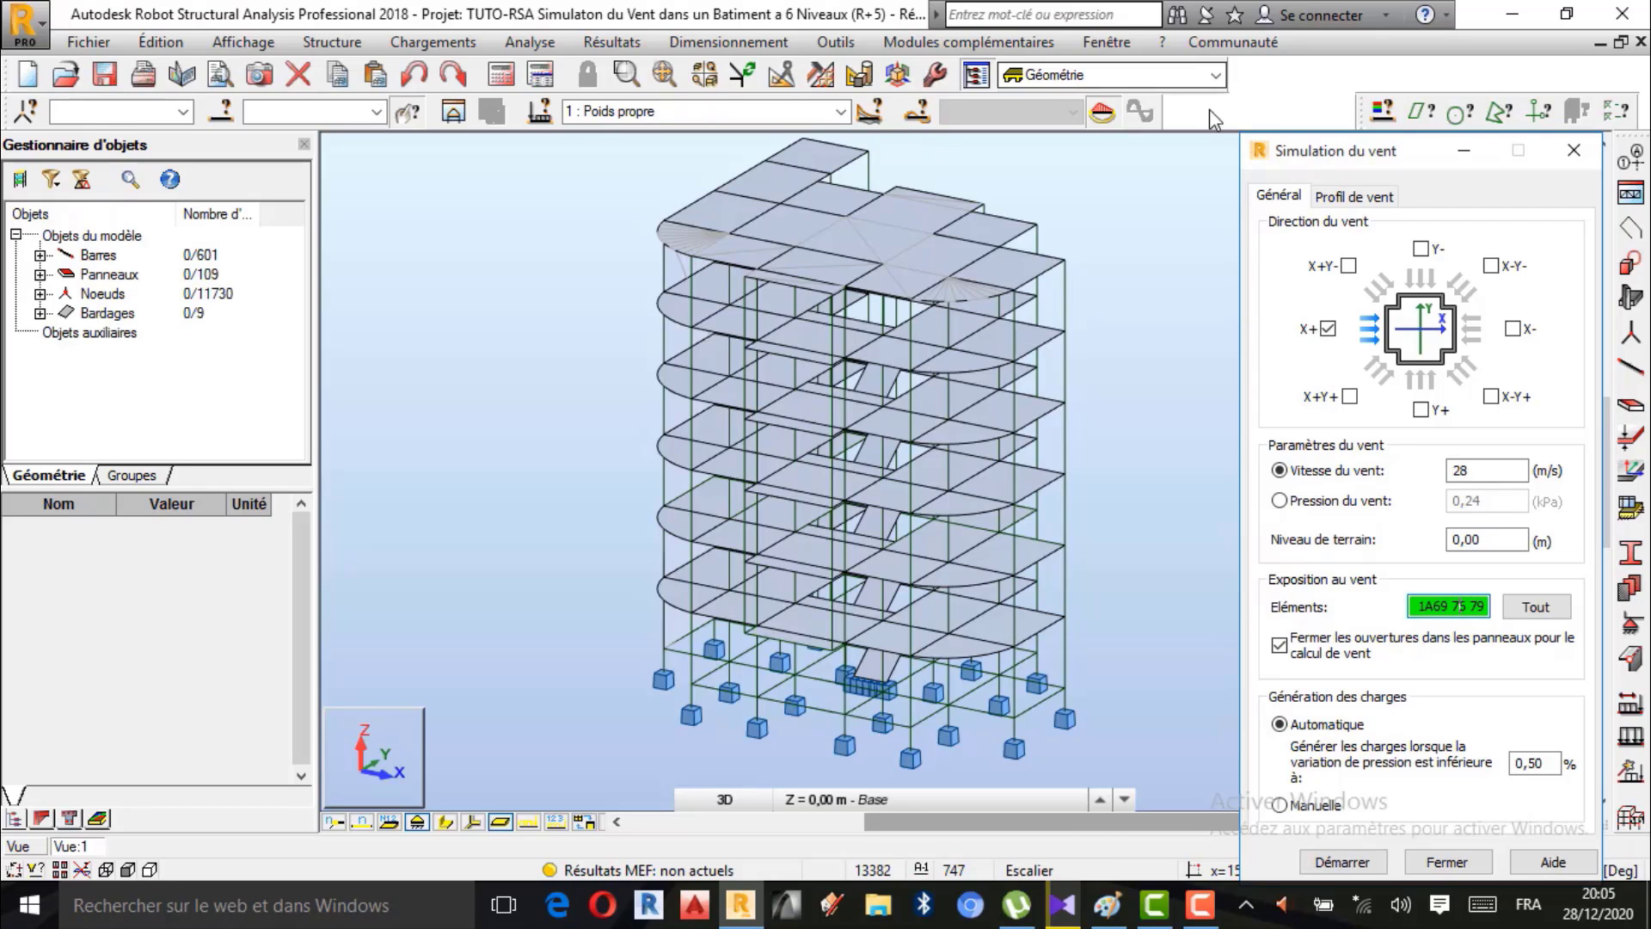
left_click(1394, 120)
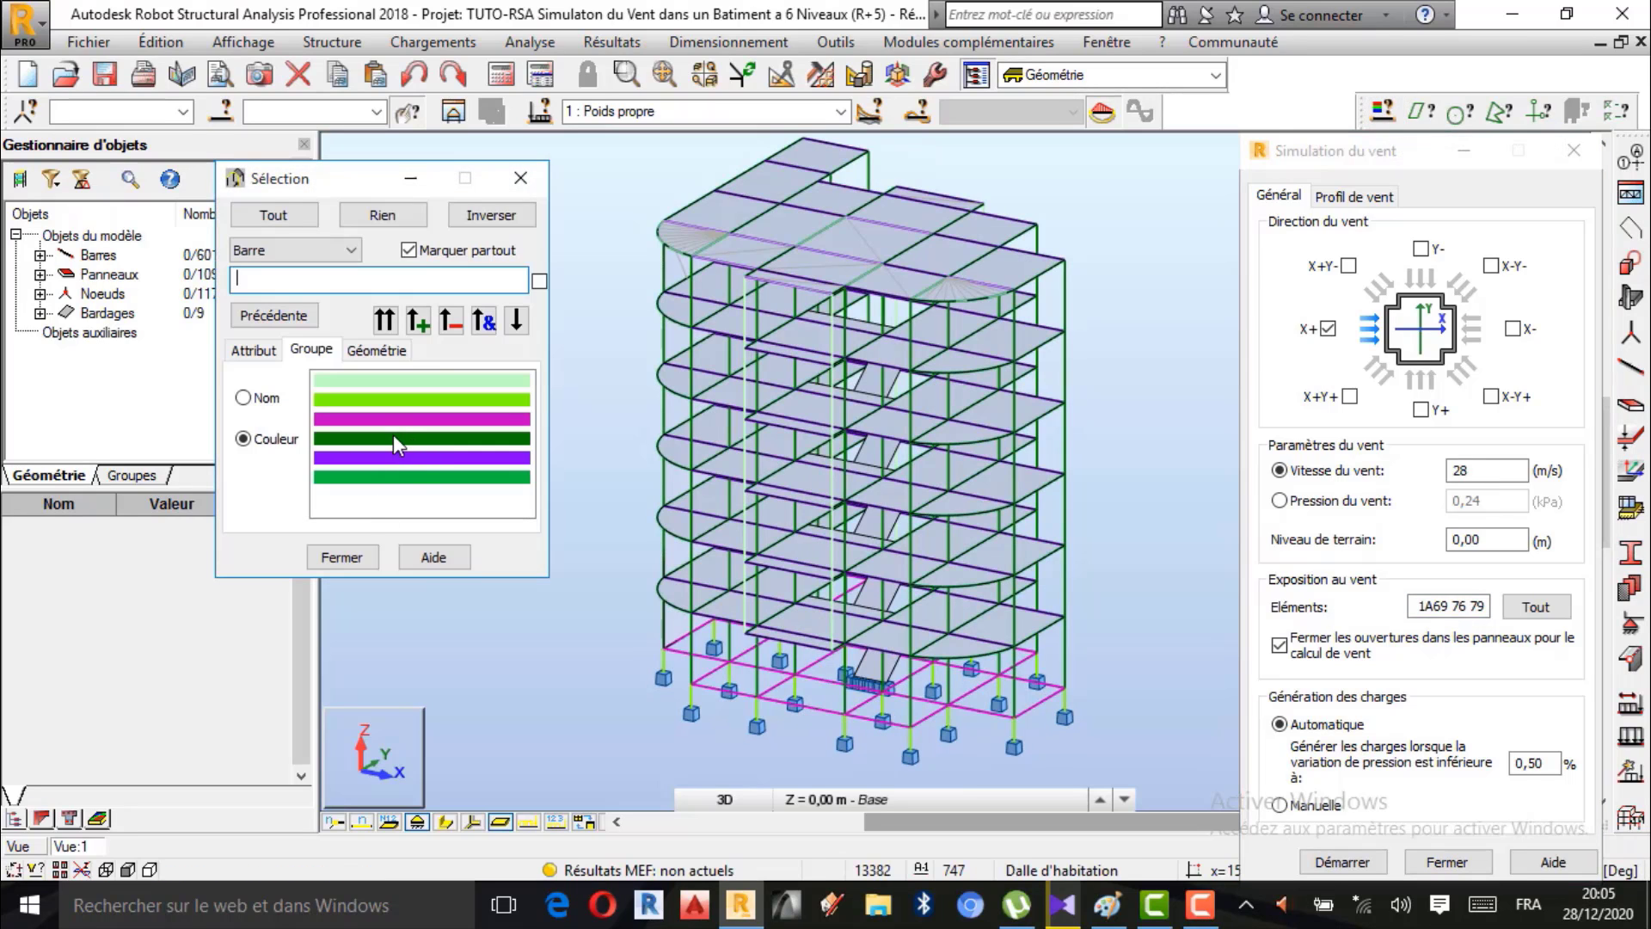
left_click(393, 437)
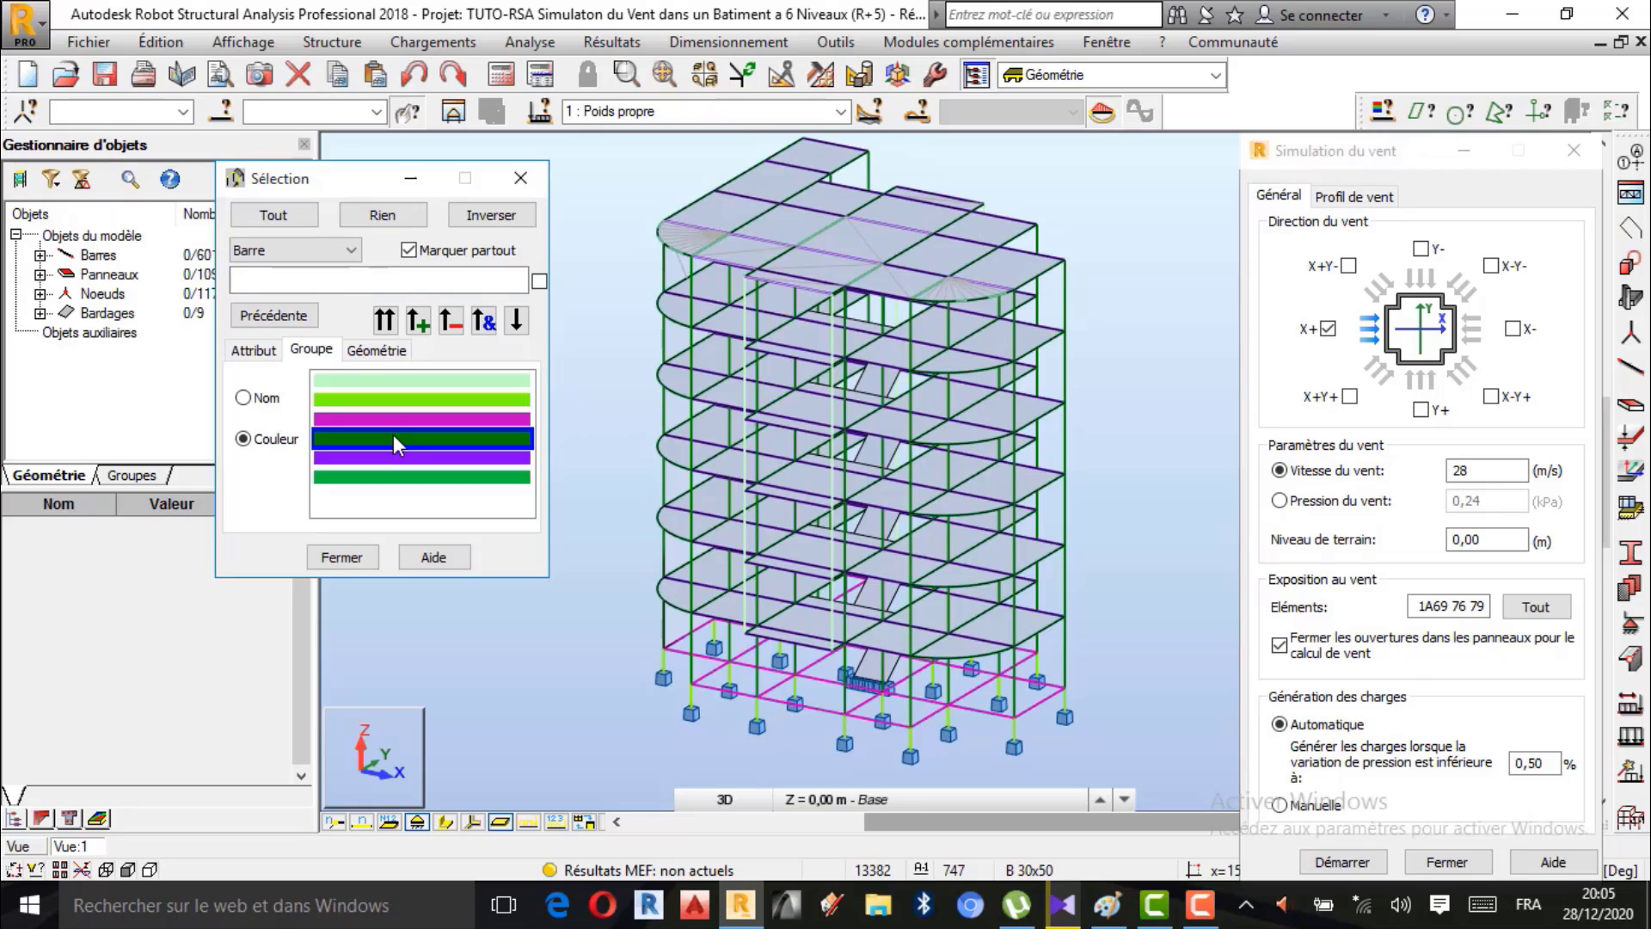
left_click(419, 322)
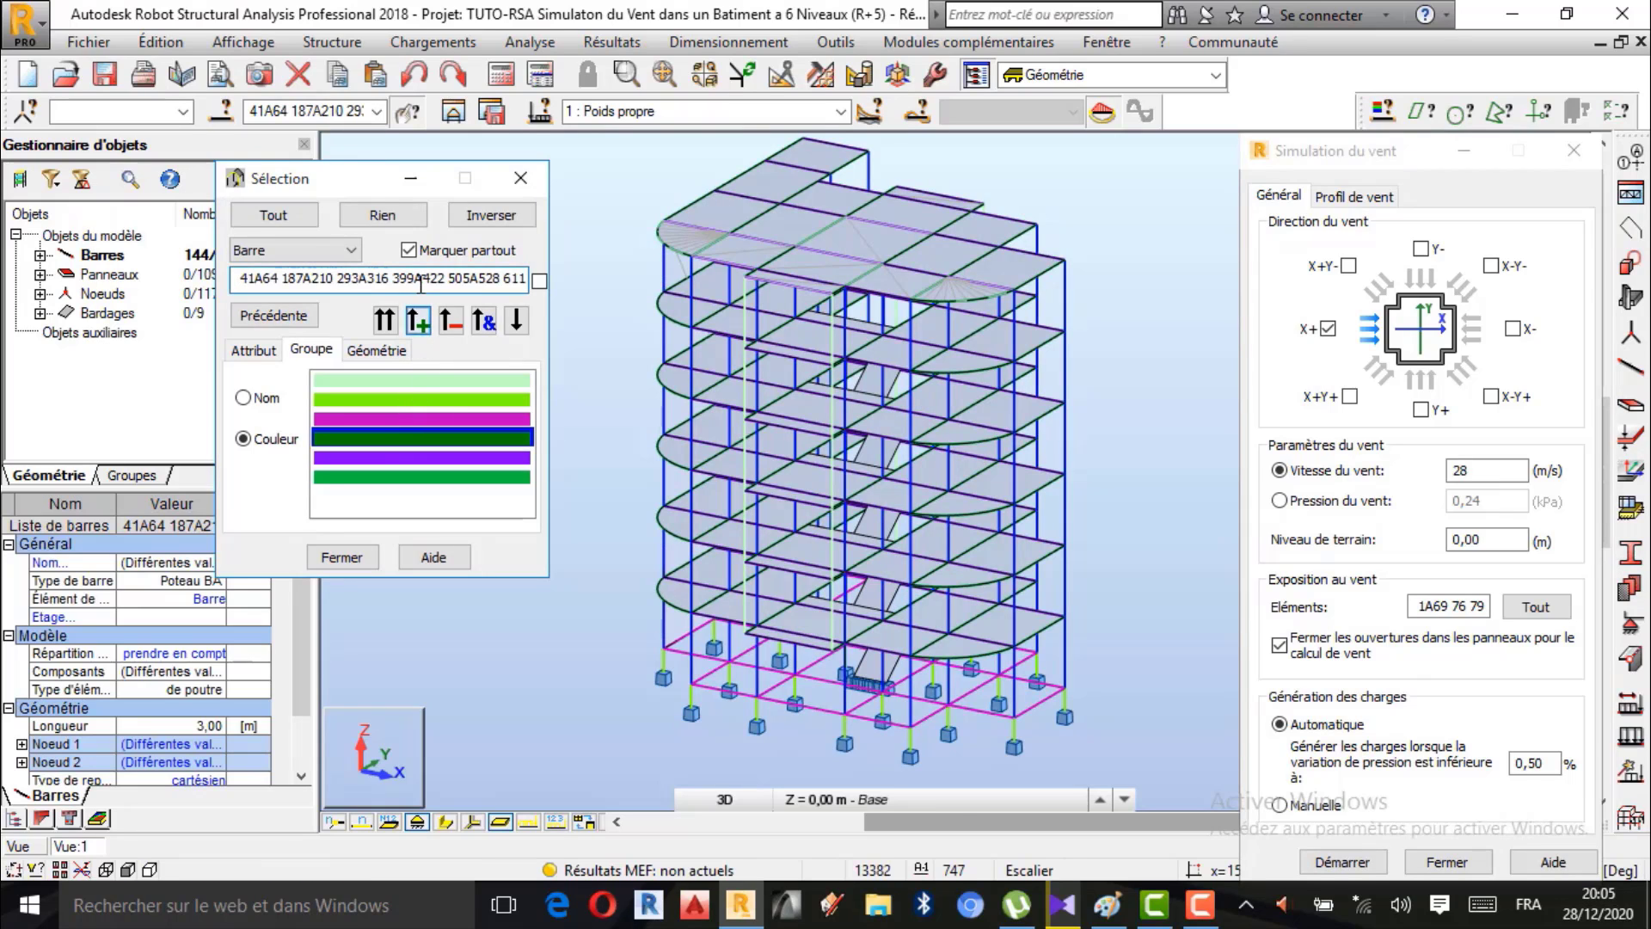
left_click(325, 112)
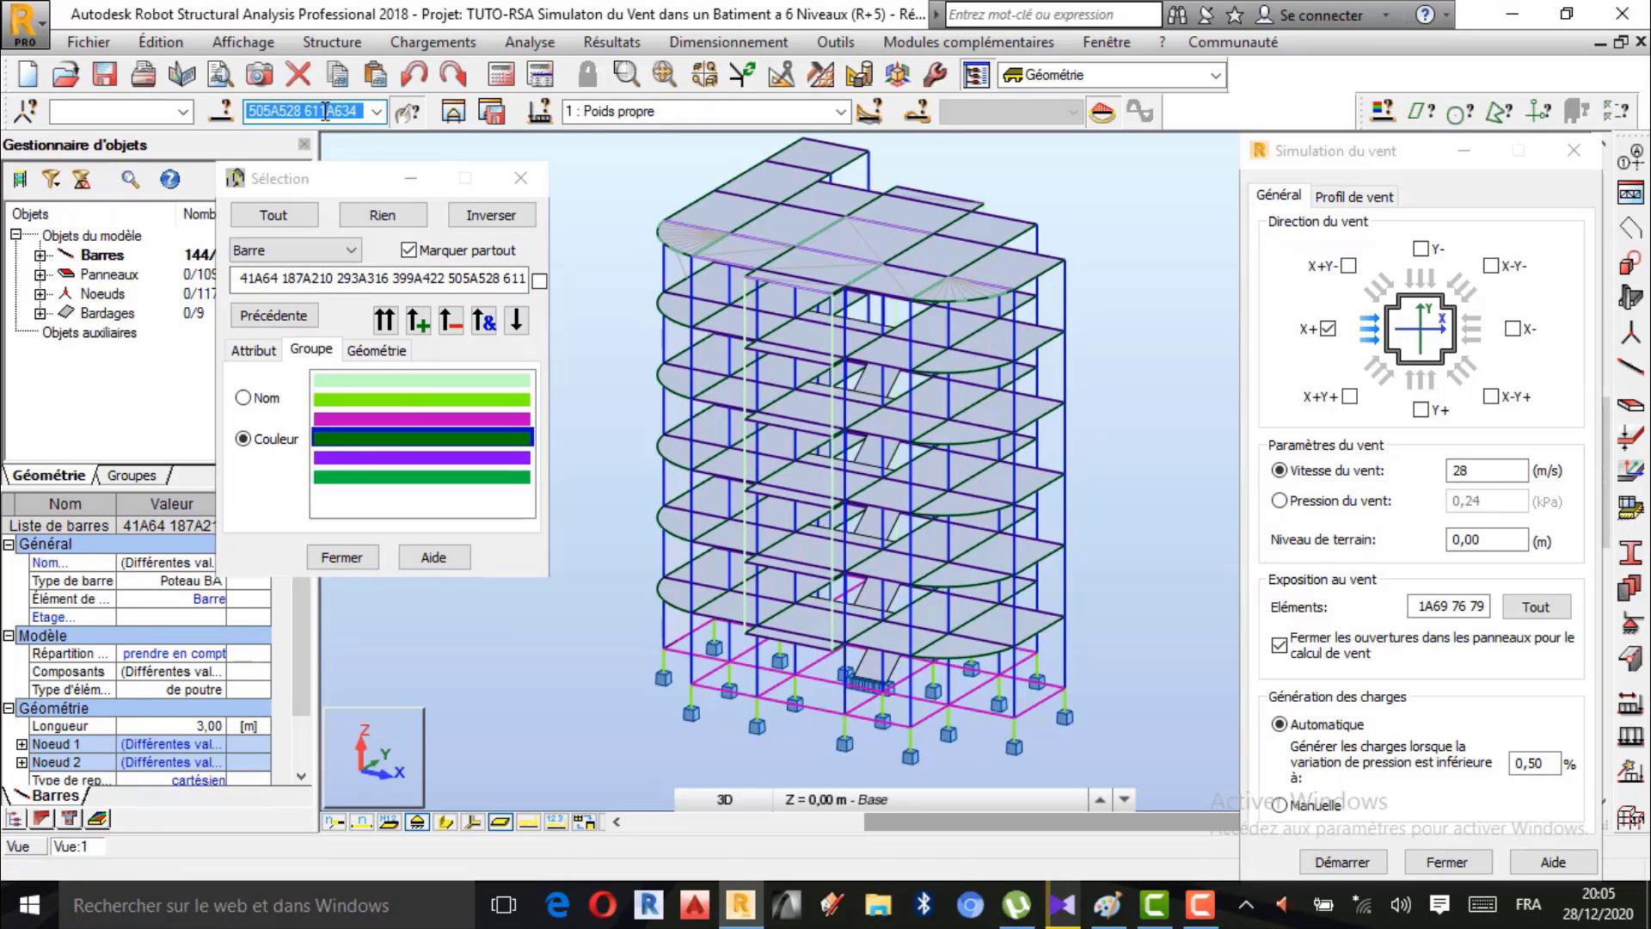
left_click(1462, 609)
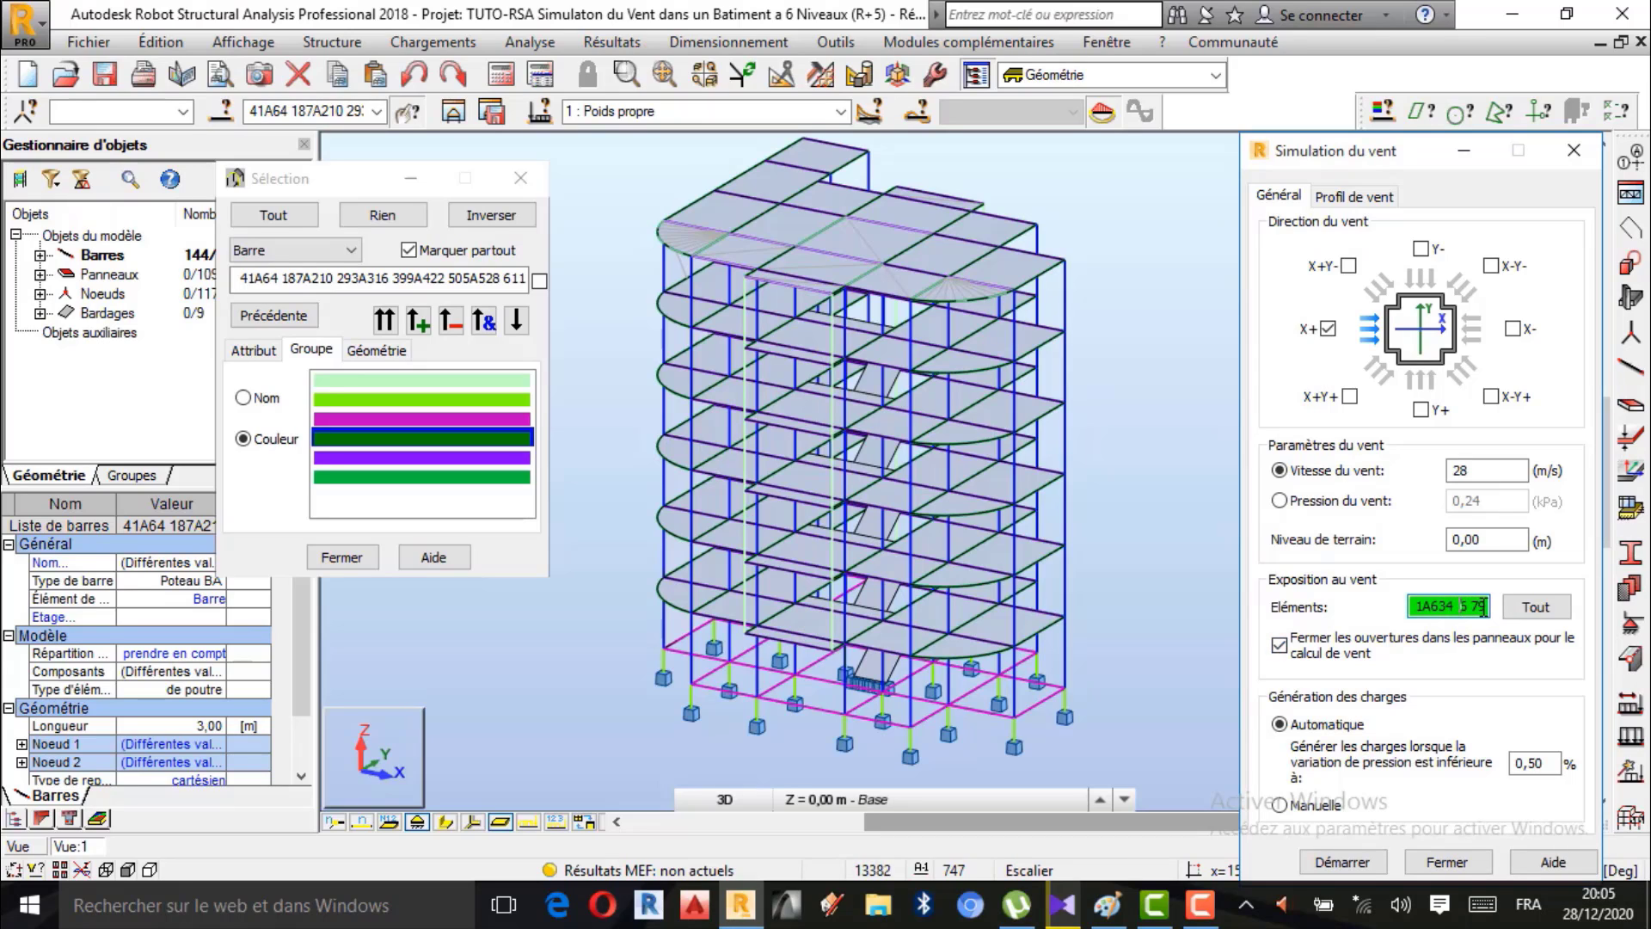
Replace the list of elements exposed to wind with 41A64 187A210 293A316 399A422 505A528 611A634.
left_click_drag(1483, 607, 1411, 617)
key("BackSpace")
key("ctrl+v")
left_click_drag(1489, 605, 1278, 597)
key("BackSpace")
type("41A64 187A210 293A316 399A422 505A528 611A634")
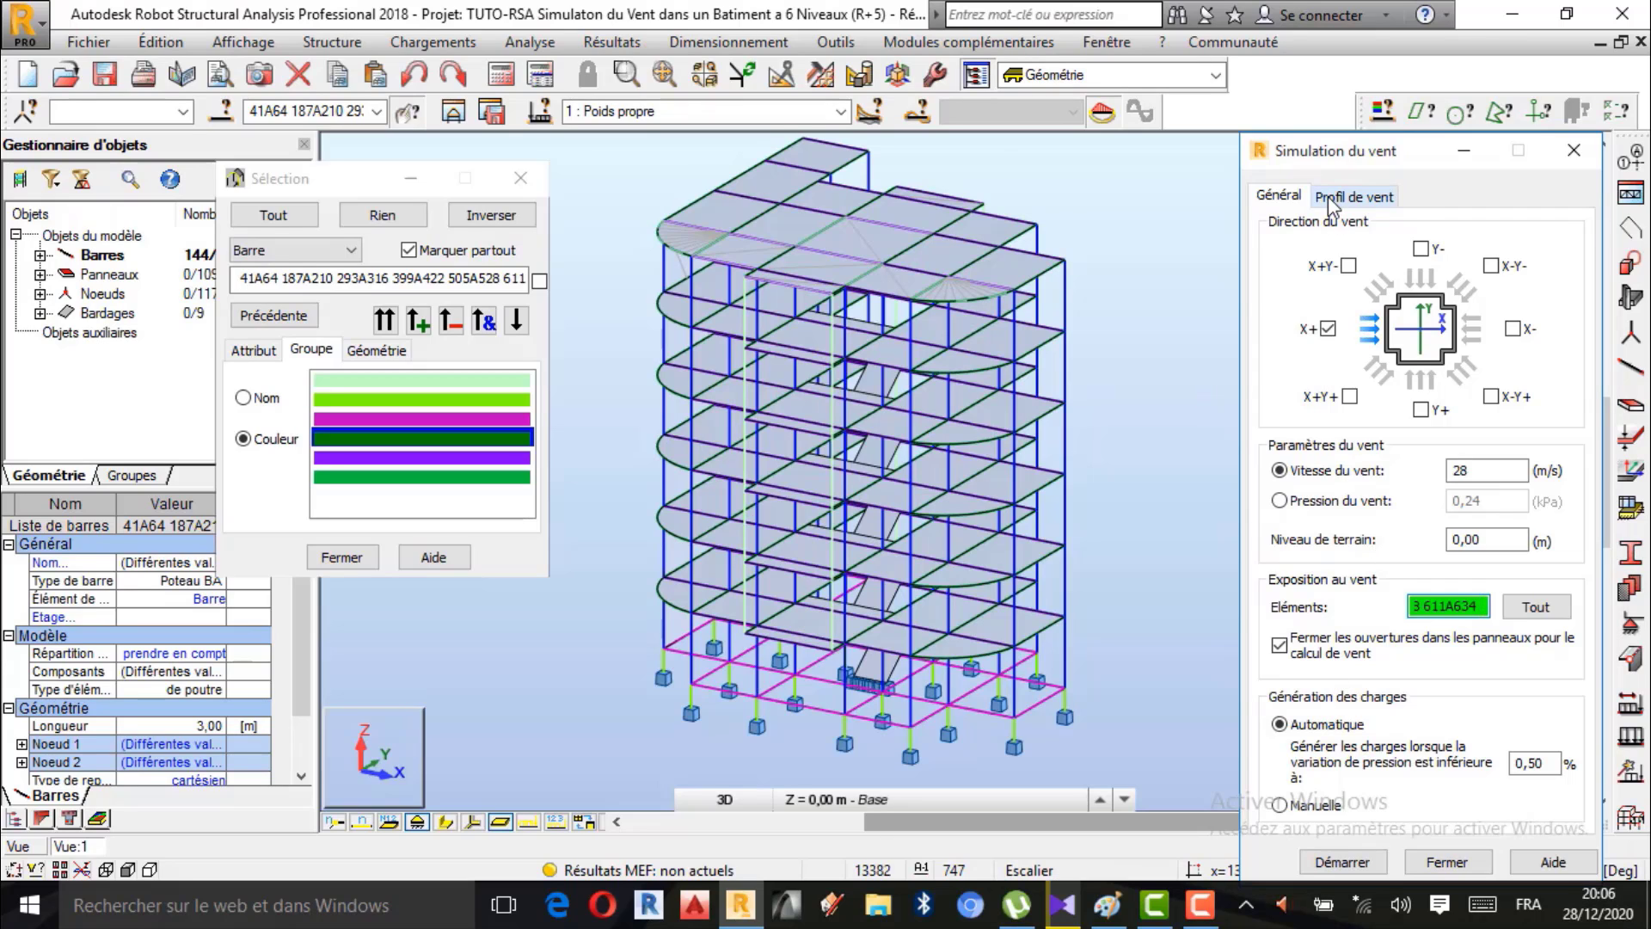
Run the X+ wind simulation at 28 m/s with automatic load generation, closing the selection window and acknowledging its completion.
left_click(1343, 861)
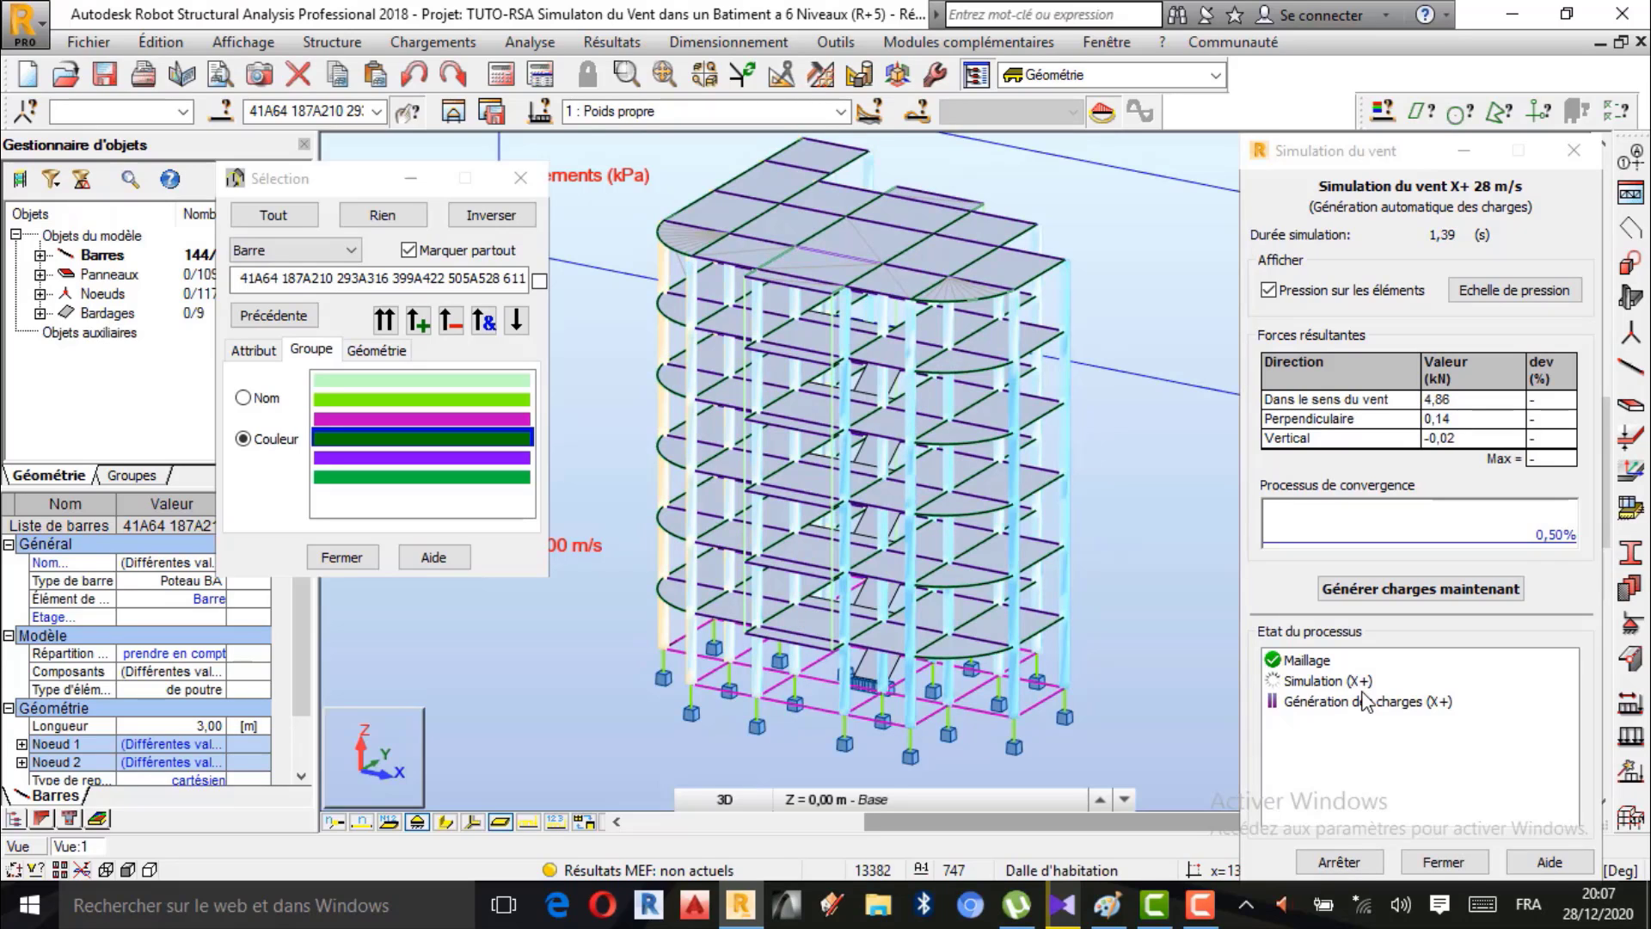
left_click(519, 179)
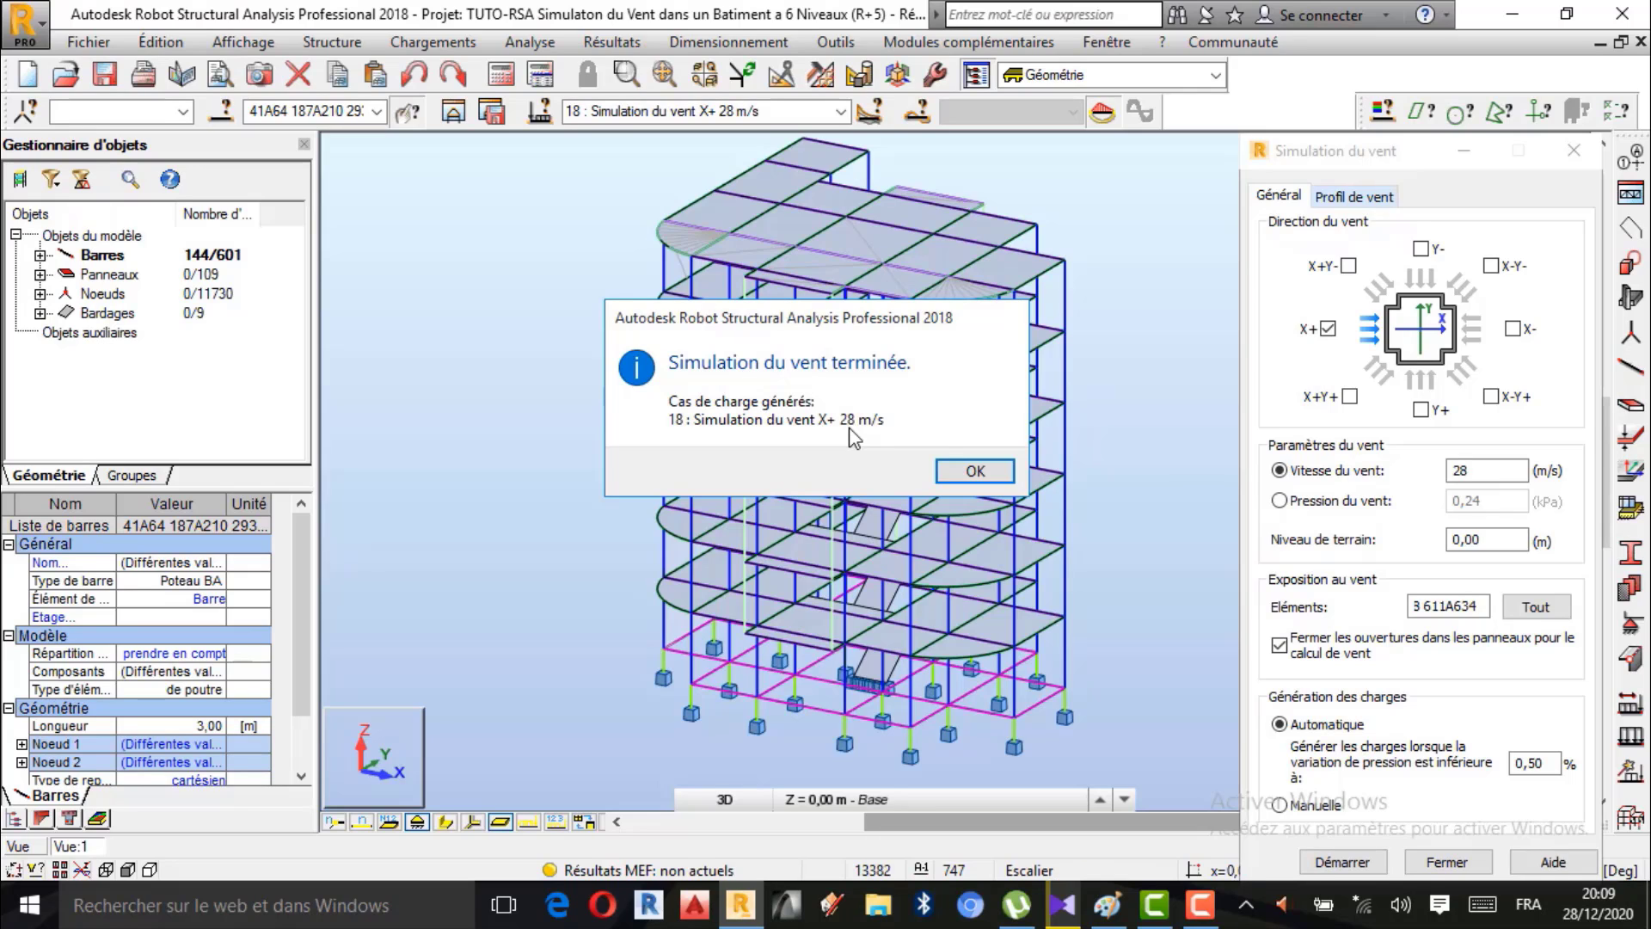
left_click(987, 477)
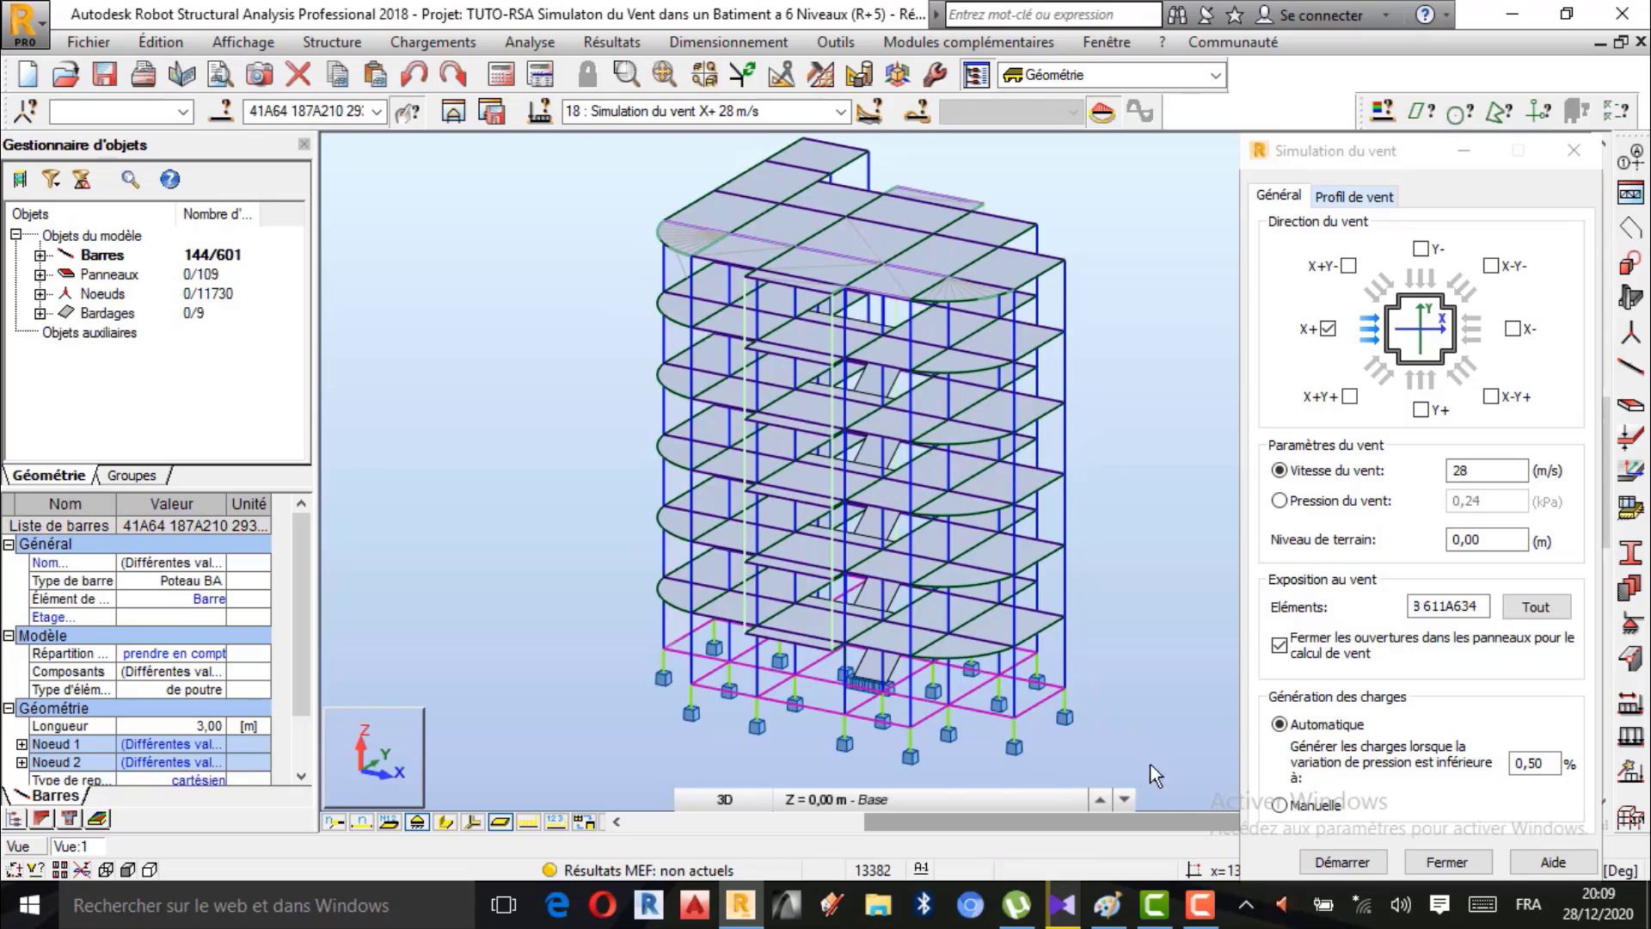
left_click(1200, 903)
left_click(1533, 795)
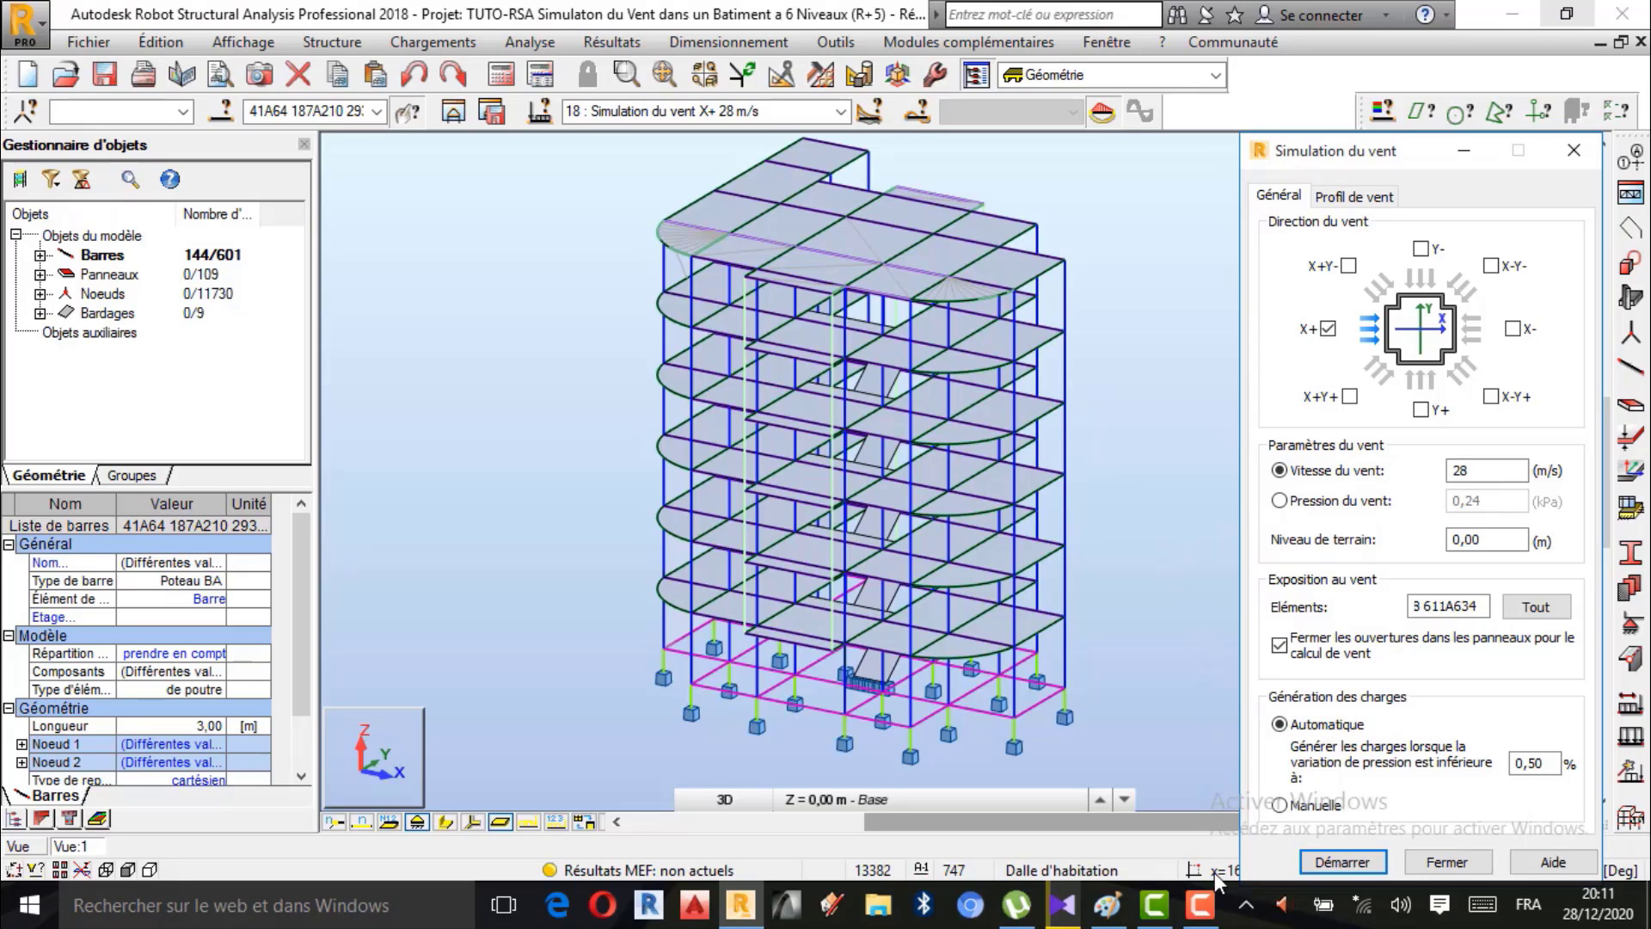
left_click(1199, 905)
left_click(1534, 795)
left_click(1200, 905)
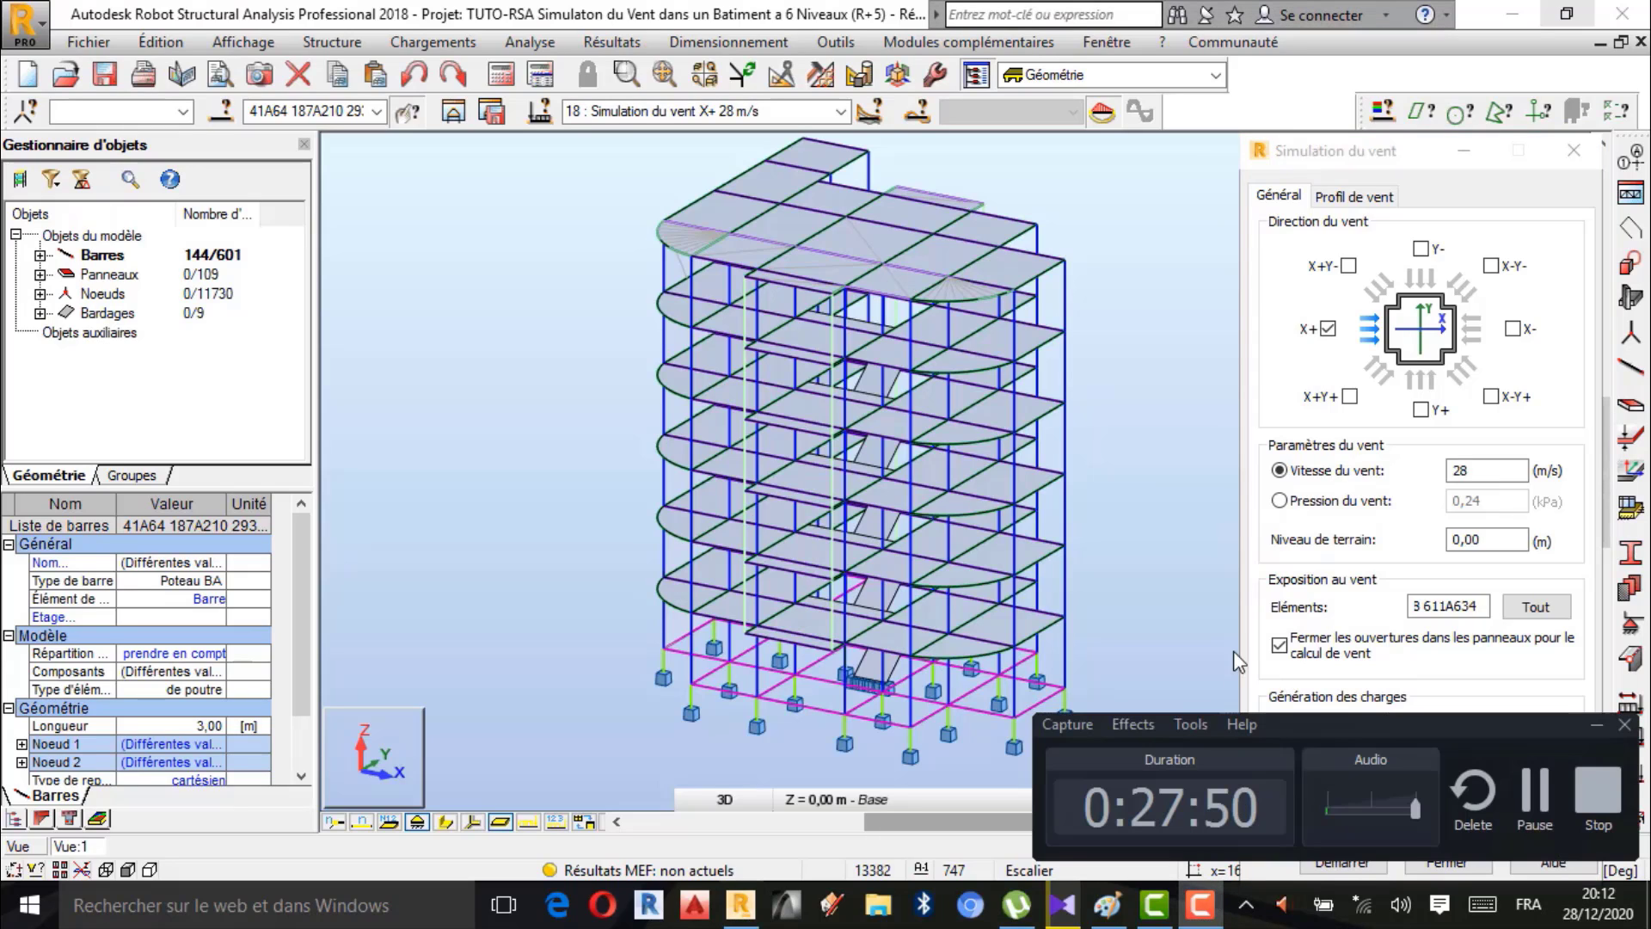
Clear the current column selection in the 3D model.
left_click(1173, 457)
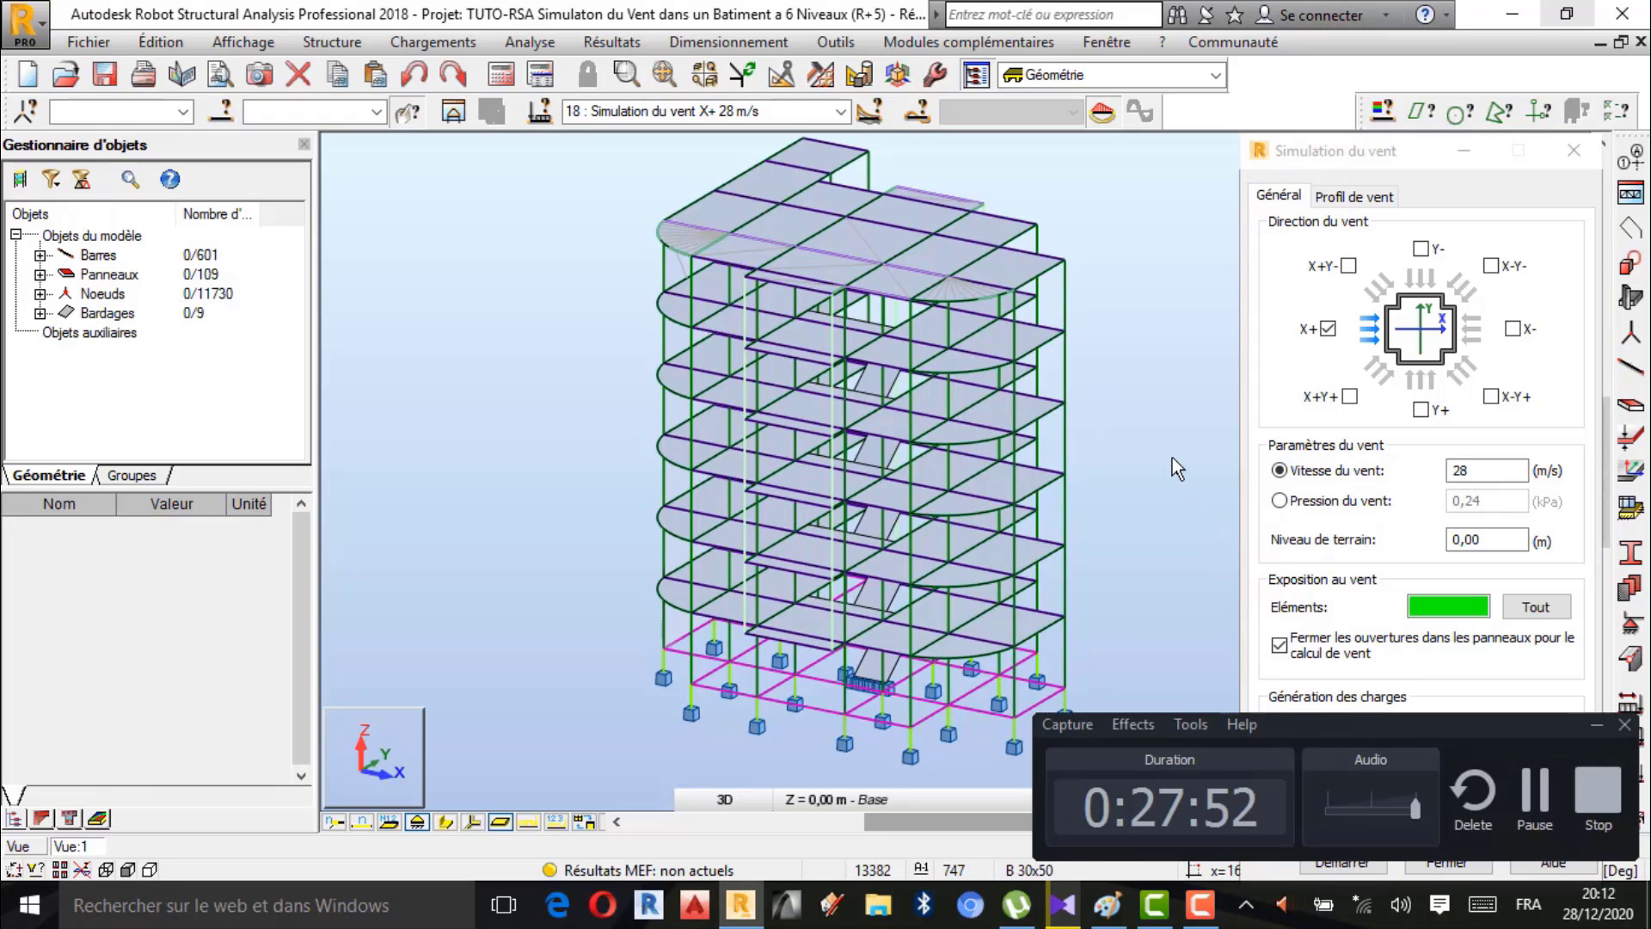
left_click(1596, 725)
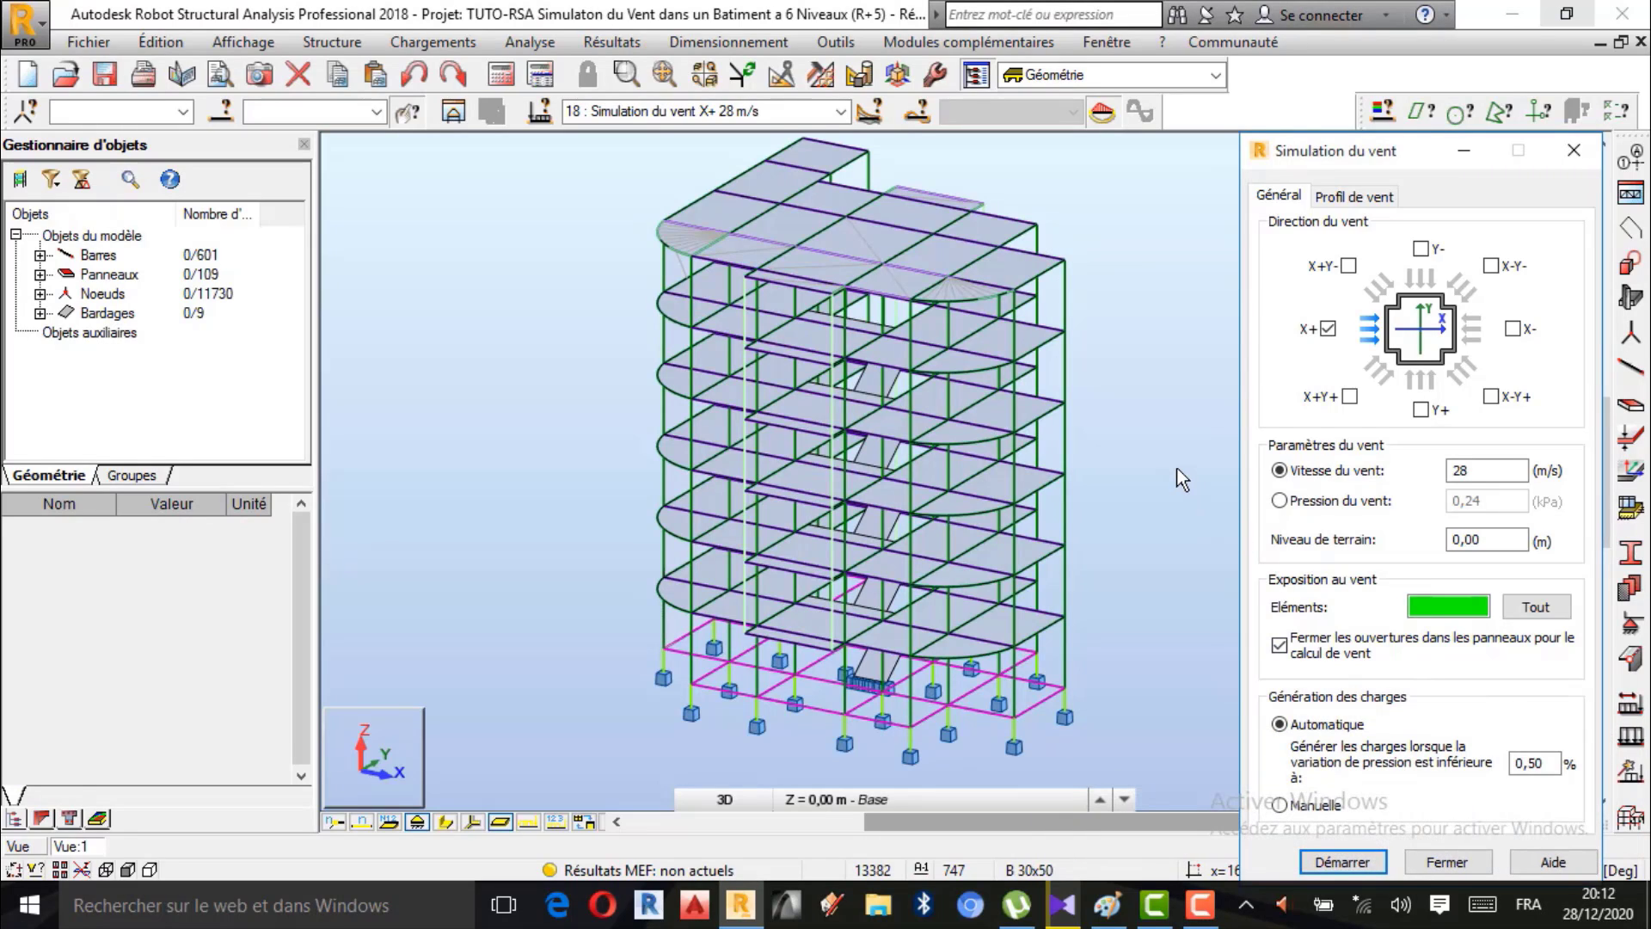